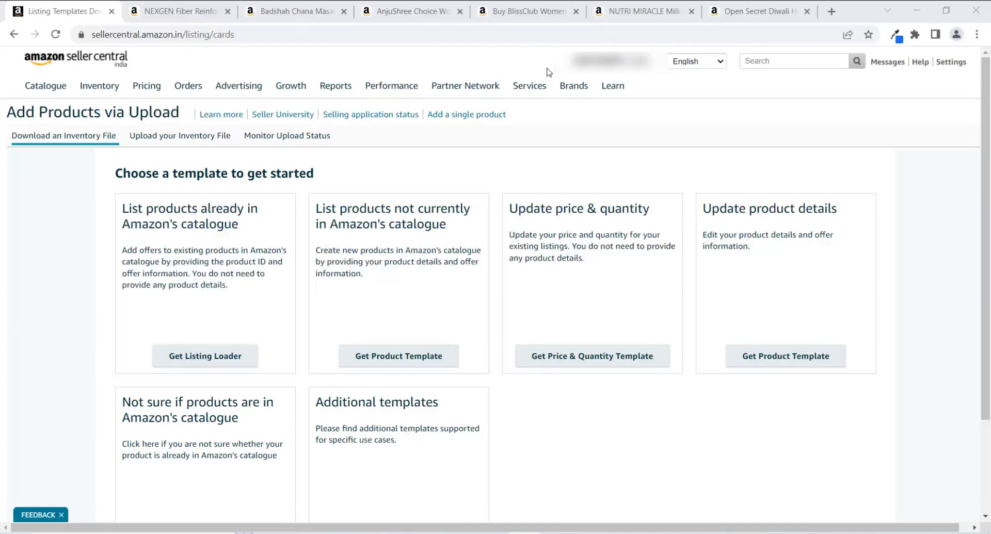
Step: Examine the size and colour variations on the NEXGEN manhole cover listing, choosing the Square Cement Grey colour
left_click(174, 6)
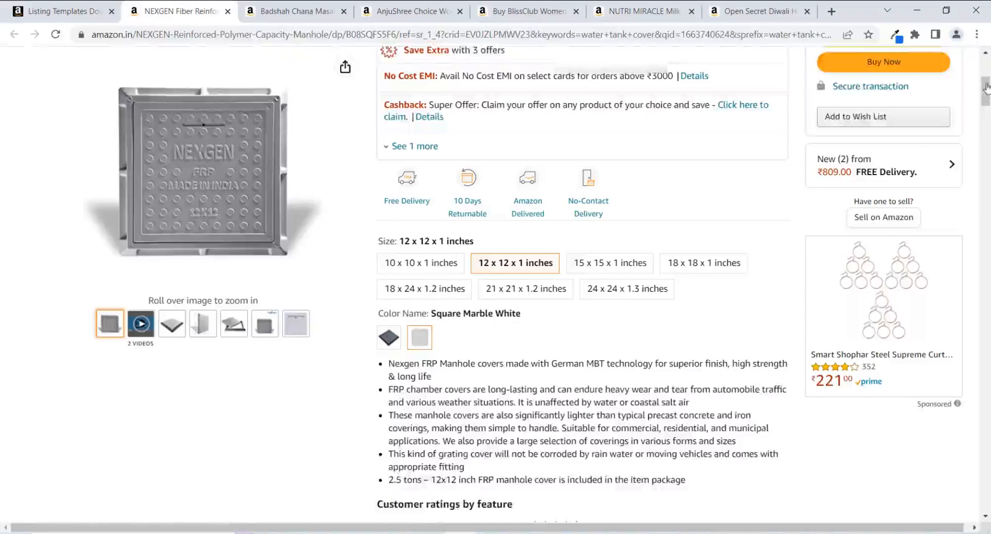
left_click_drag(986, 88, 986, 61)
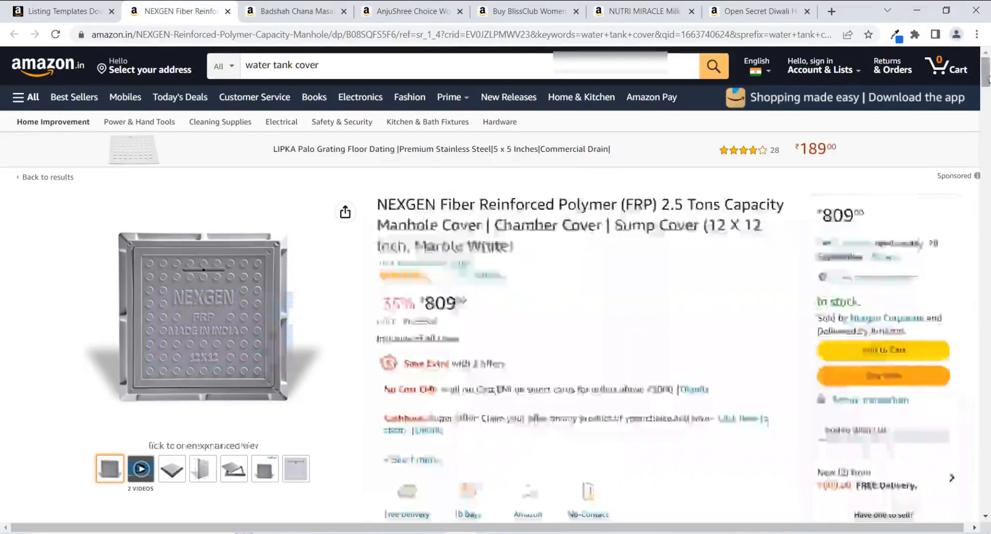
left_click_drag(987, 78, 987, 97)
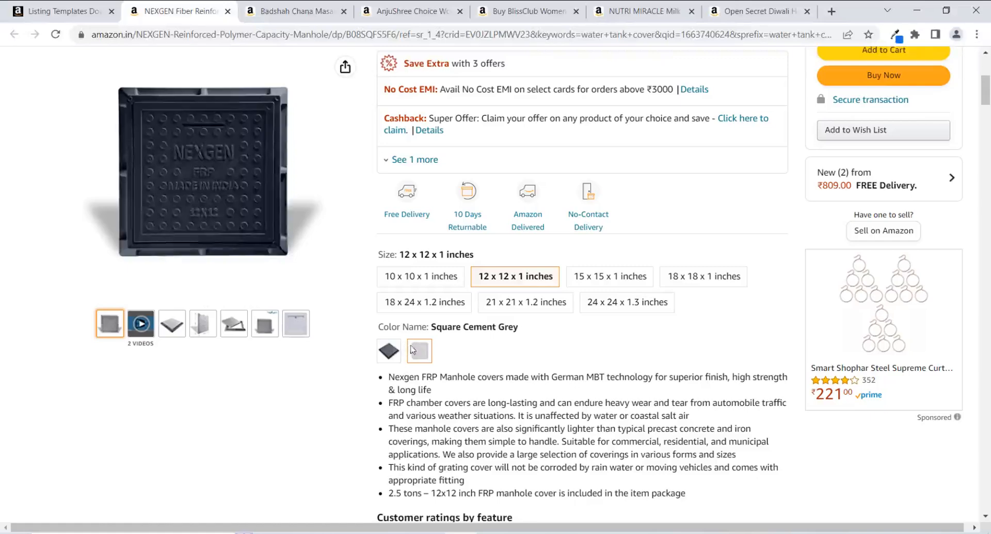
left_click(388, 352)
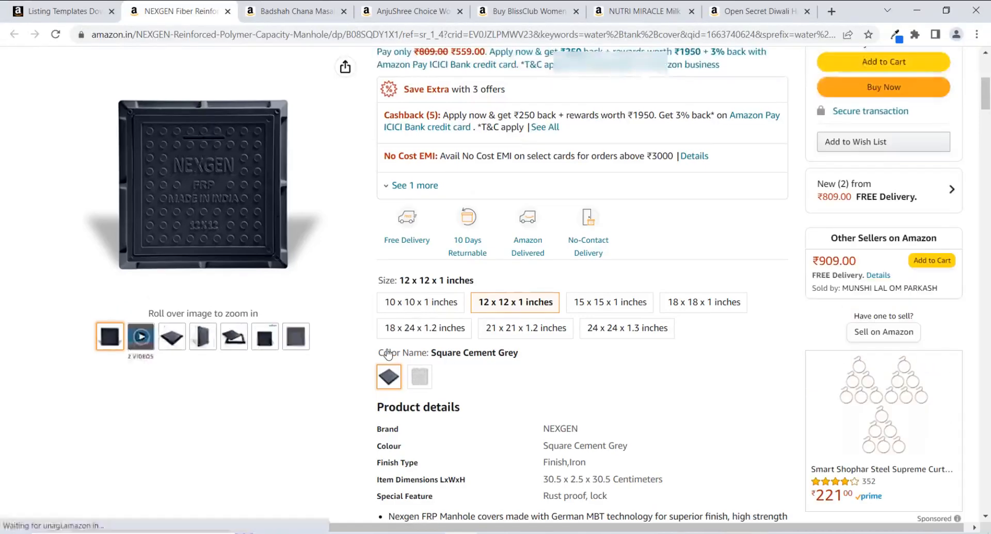
Step: Examine the size variations offered on the Badshah Chana Masala listing and the AnjuShree Choice kurti listing
left_click(279, 11)
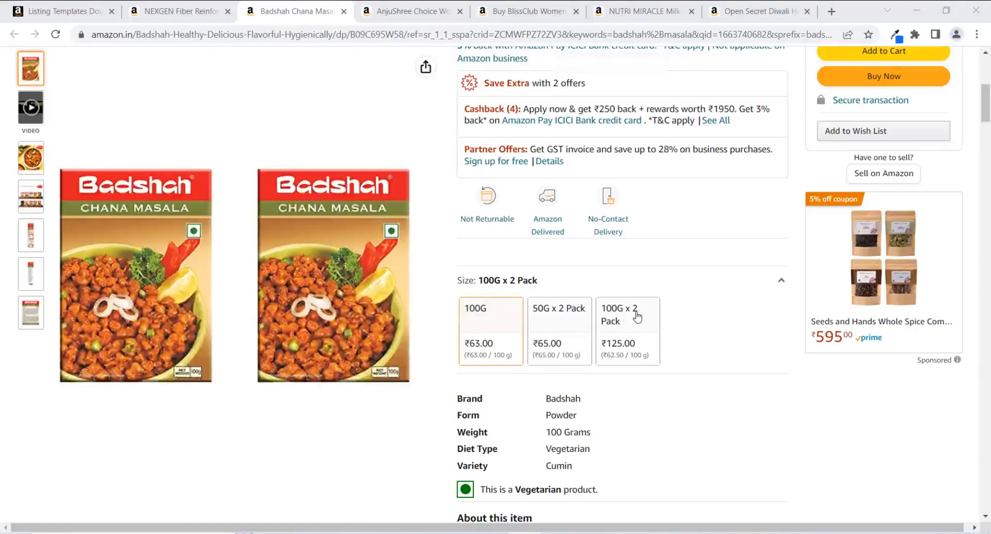
mouse_move(638, 317)
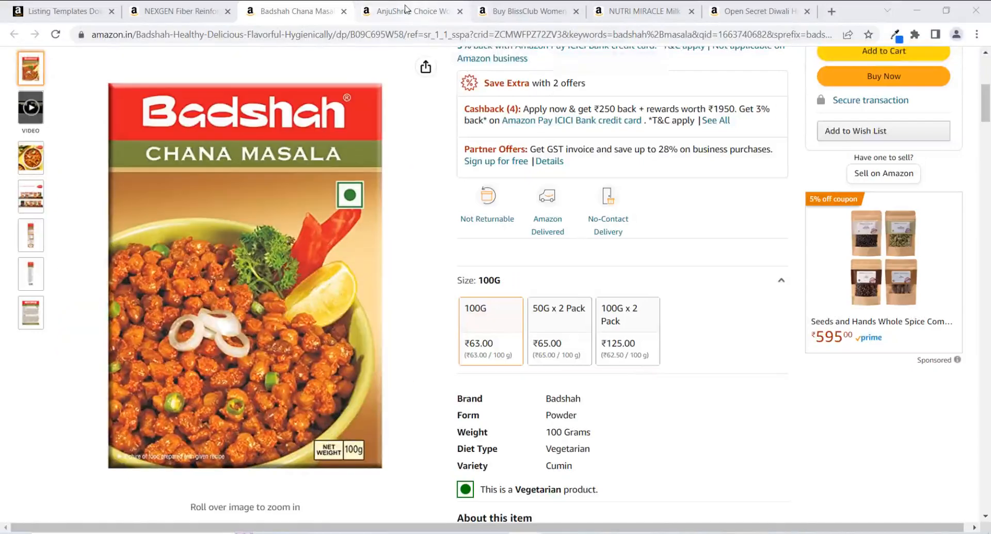
left_click(406, 9)
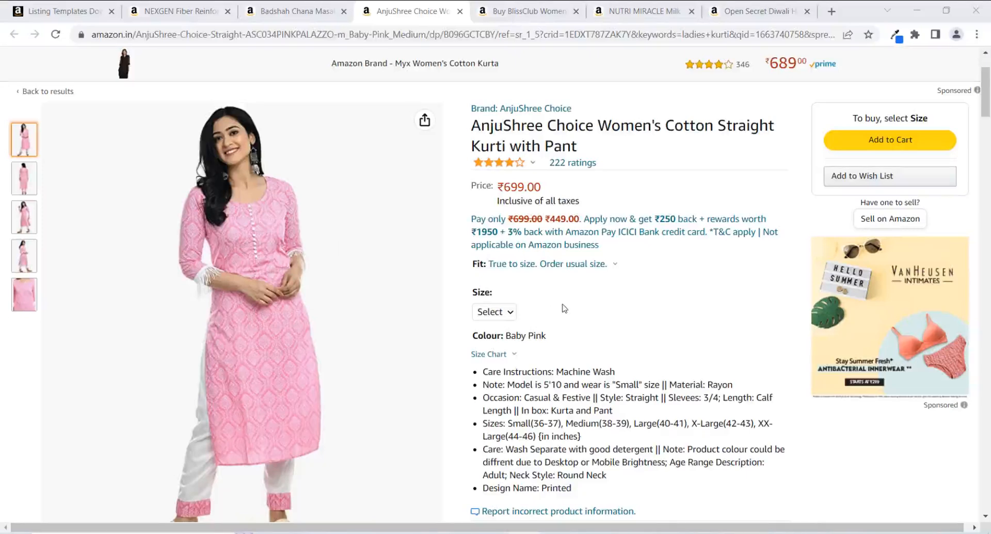
left_click(509, 321)
left_click(508, 321)
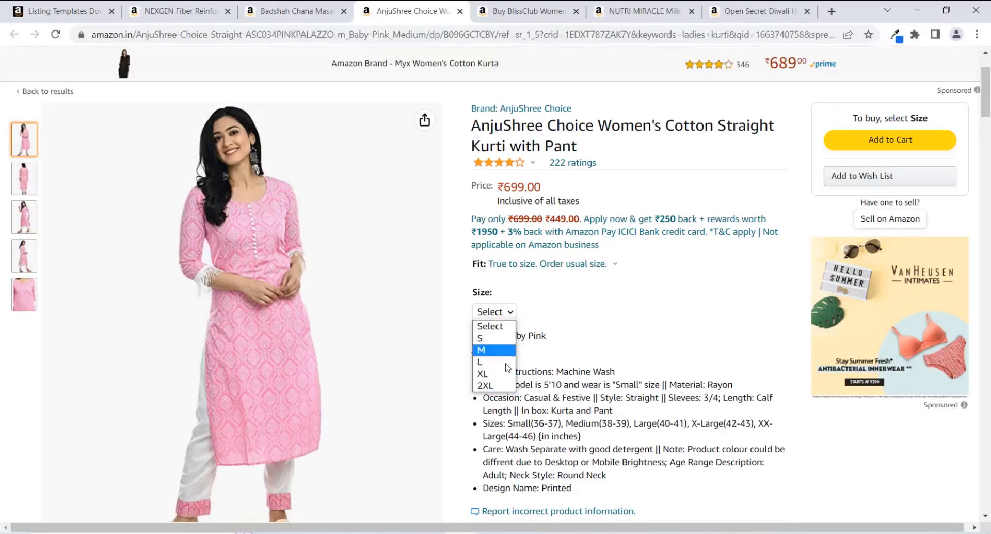
left_click(674, 293)
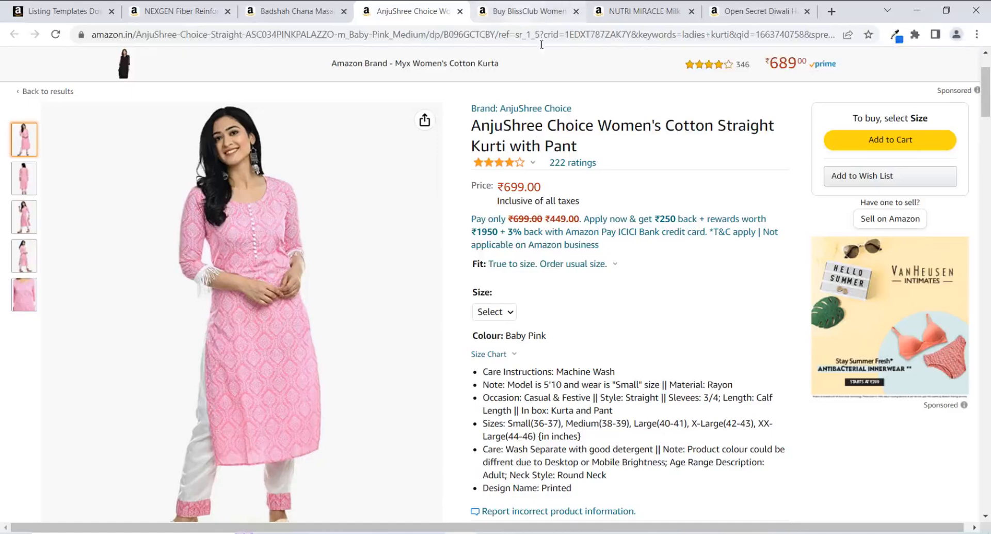
Step: Examine the size and colour variations on the BlissClub women's leggings listing
left_click(524, 11)
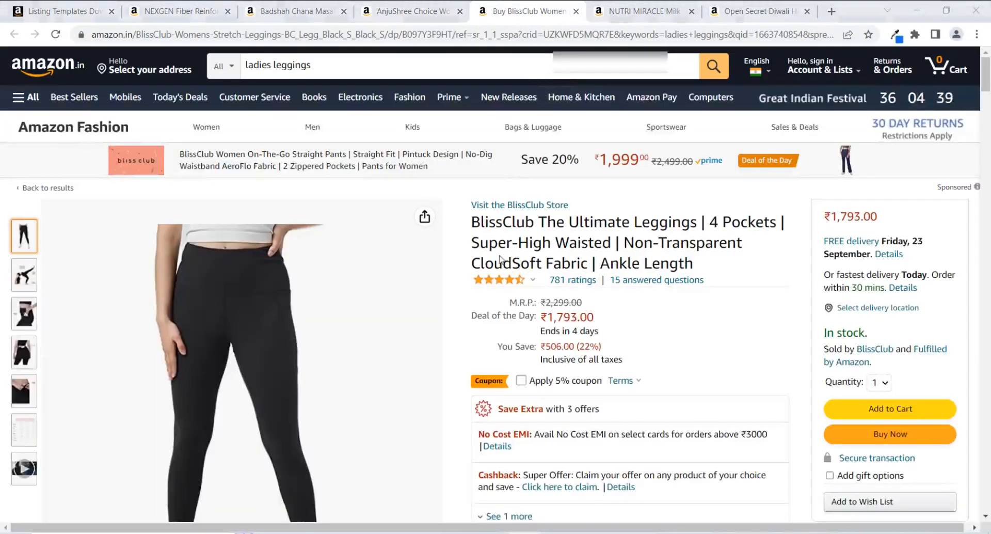
left_click_drag(984, 87, 985, 109)
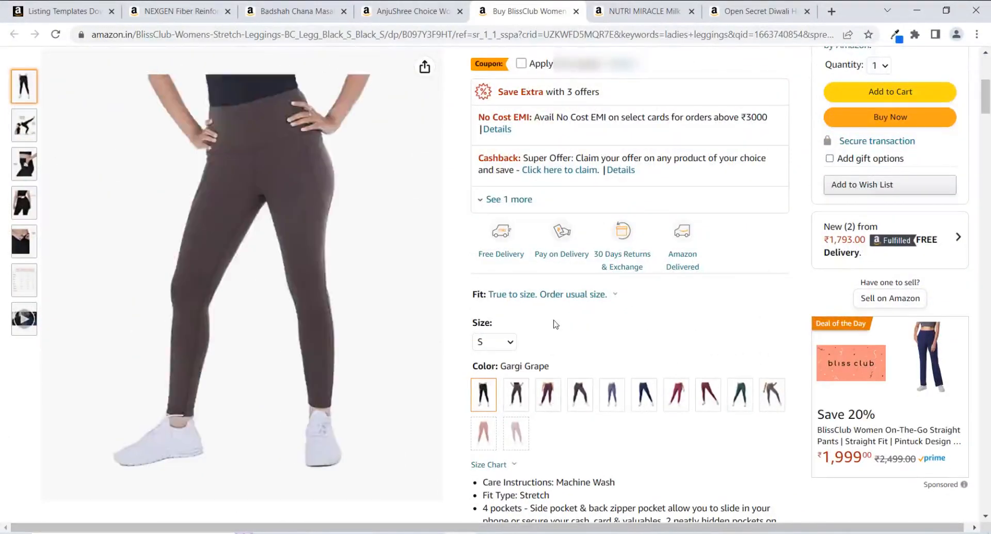
left_click_drag(986, 98, 987, 80)
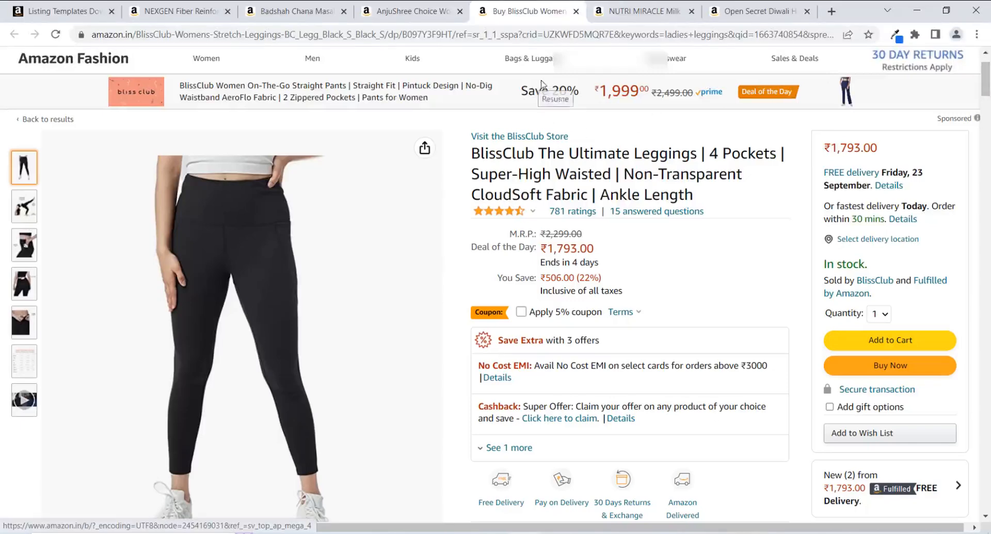
Step: Examine the style variations on the NUTRI MIRACLE chocolate listing and the flavour and size variations on the Open Secret Diwali hamper listing
left_click(626, 6)
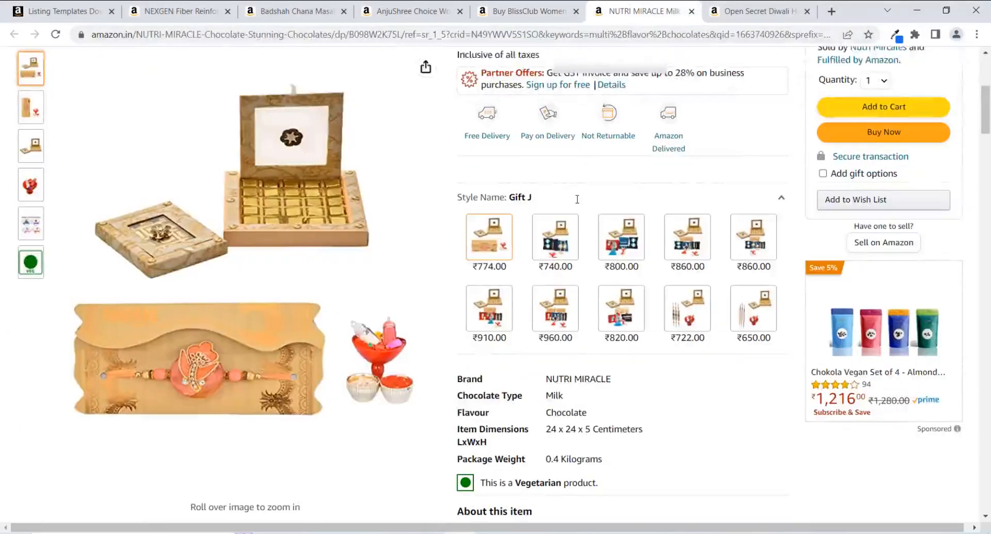
left_click_drag(986, 122, 985, 97)
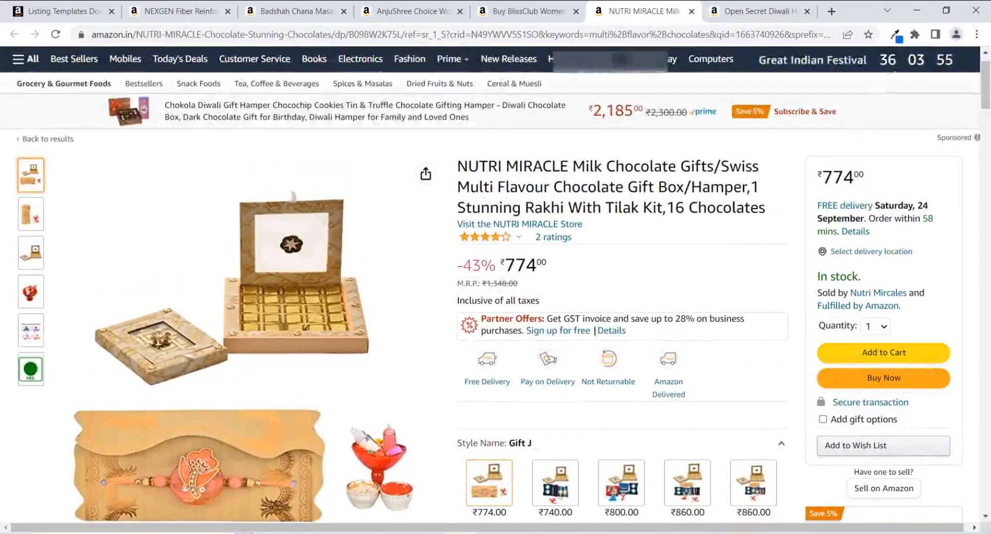
left_click_drag(988, 98, 988, 119)
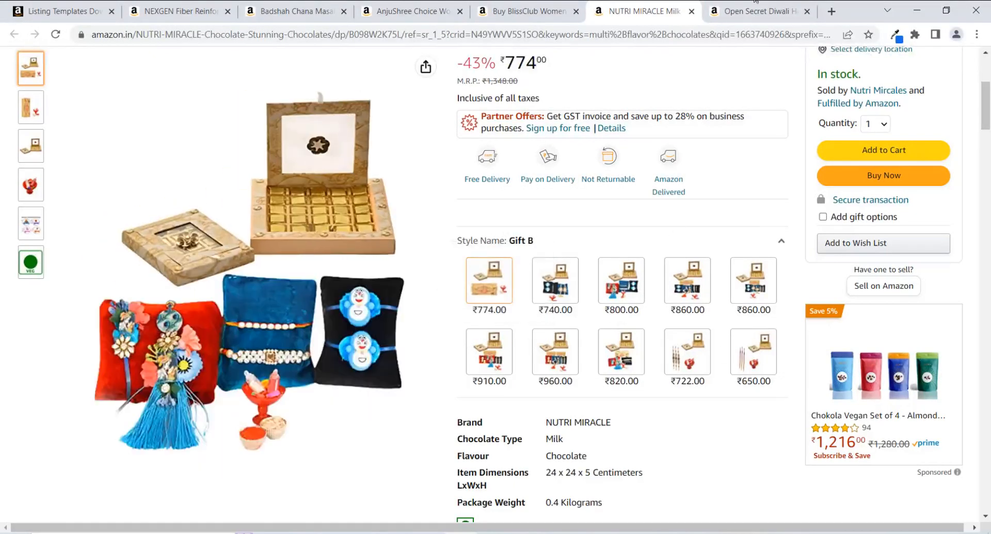
left_click(722, 5)
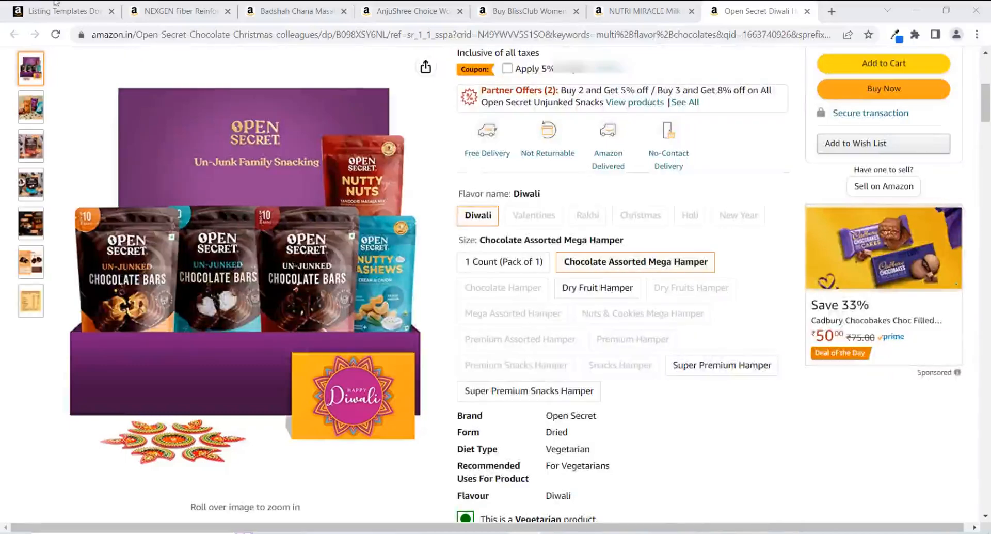
Step: On Seller Central's Add Products via Upload page, open the Amazon.in template generator for products not currently in Amazon's catalogue
left_click(38, 4)
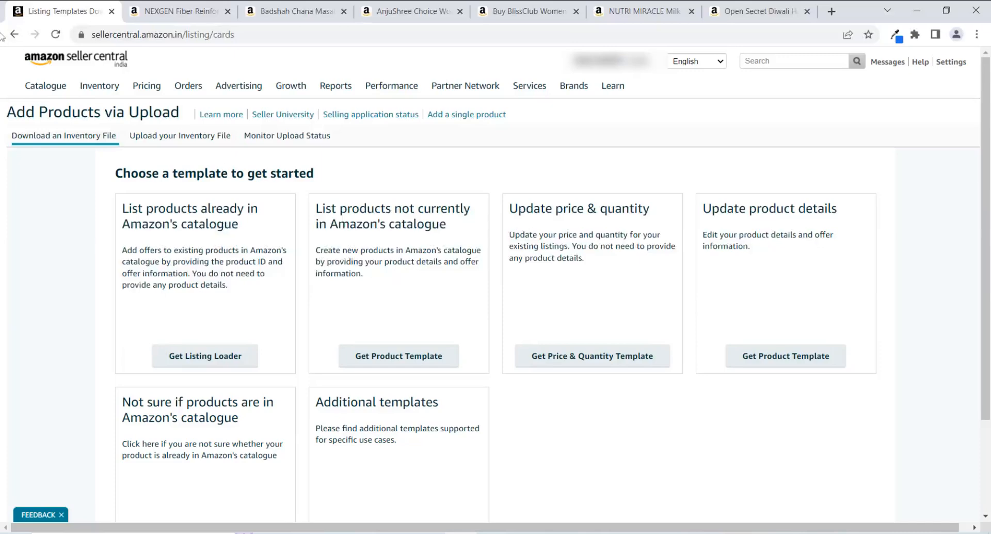
mouse_move(50, 97)
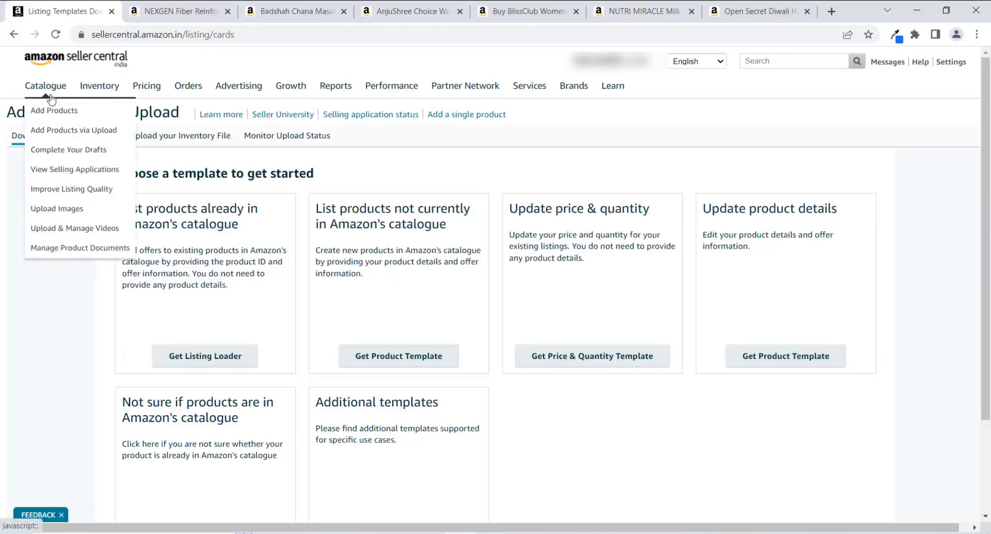
left_click(64, 138)
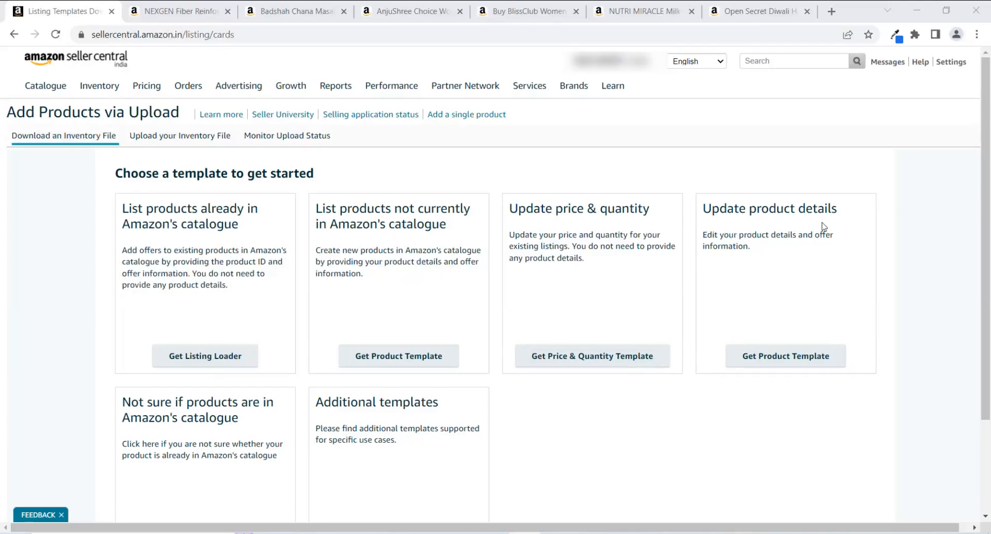
scroll(283, 373, "down", 3)
left_click(379, 357)
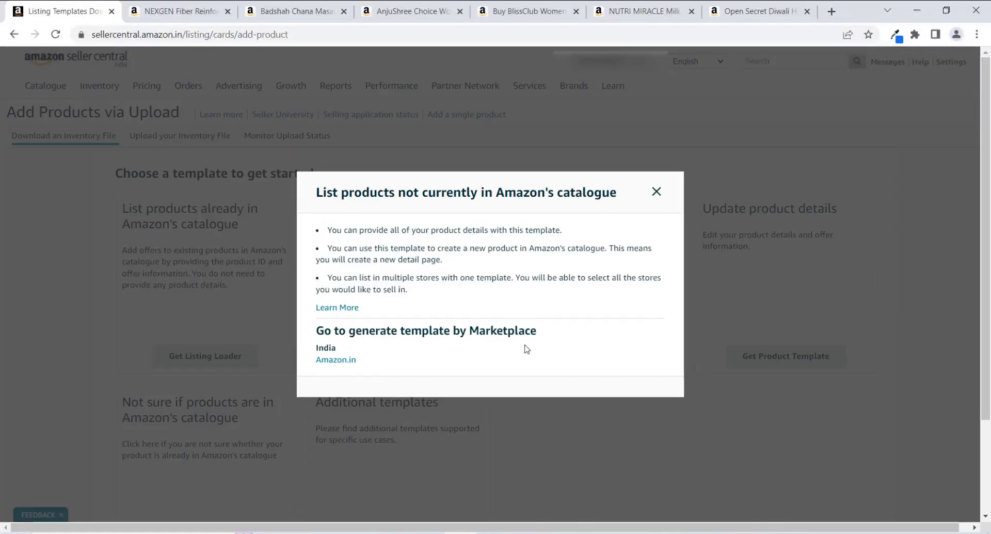
left_click(326, 363)
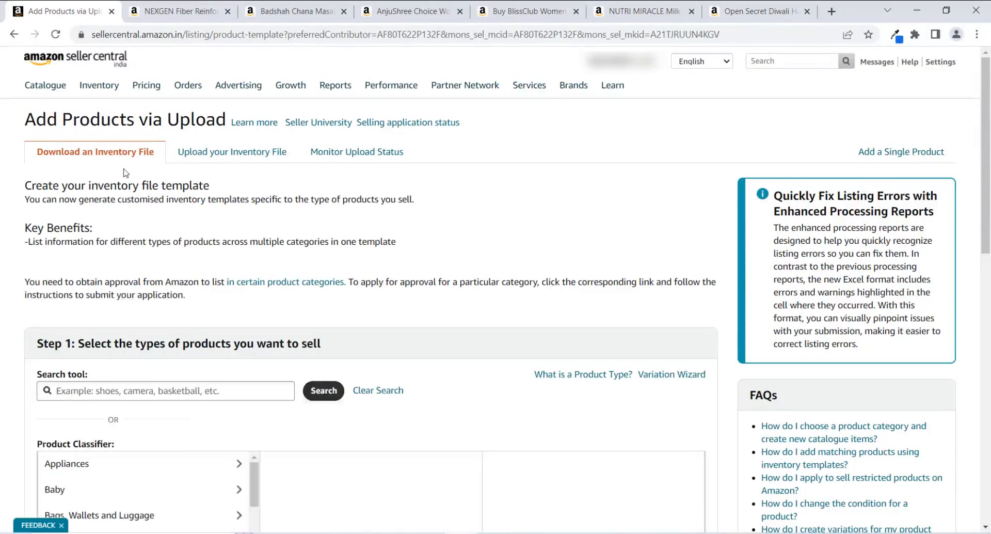
Step: Search the product types for "Kurta"
left_click(189, 390)
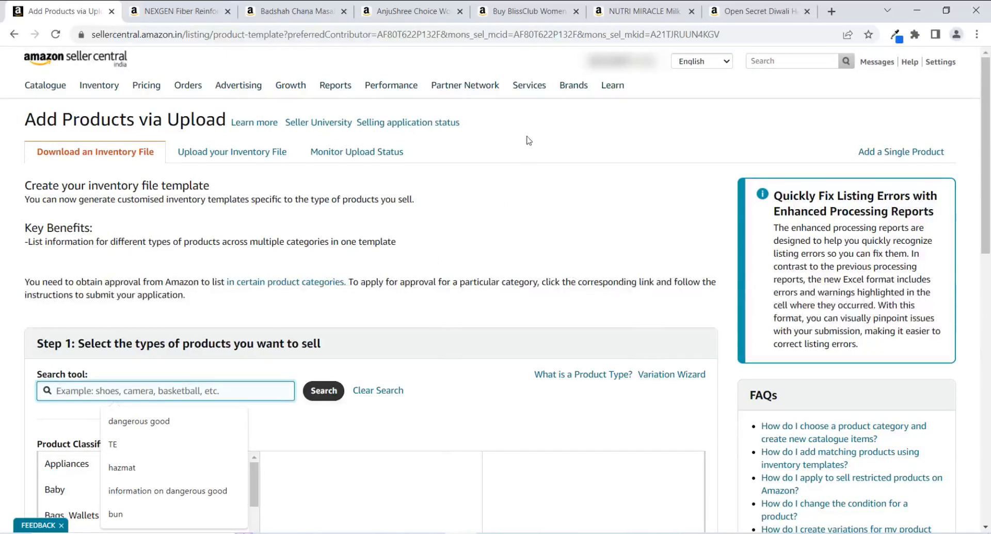
left_click(538, 76)
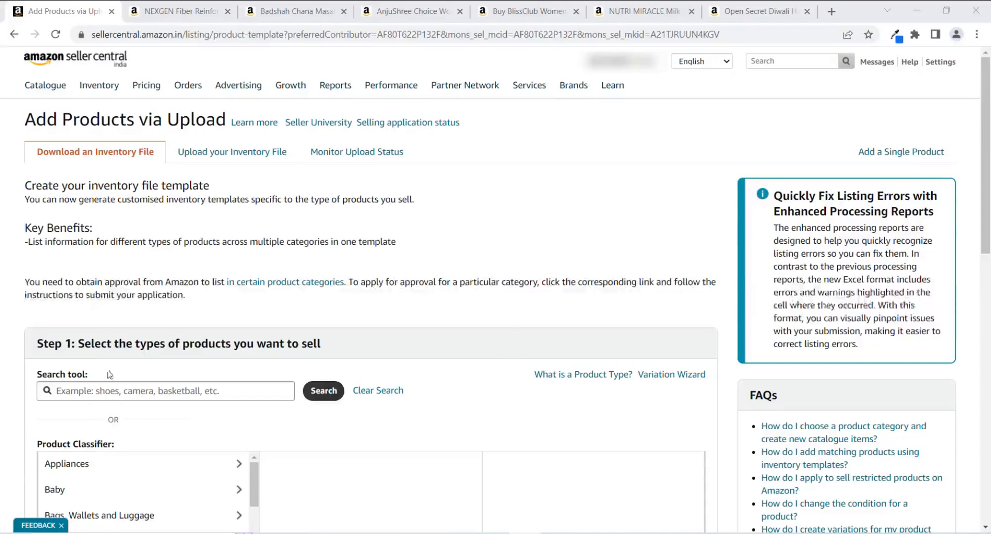
left_click(117, 391)
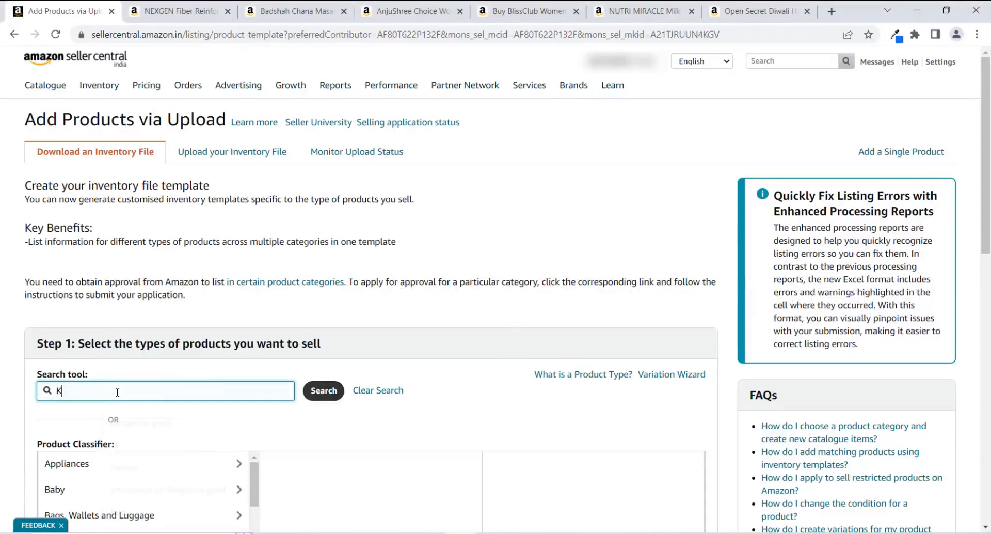
type("Kurta")
left_click(328, 391)
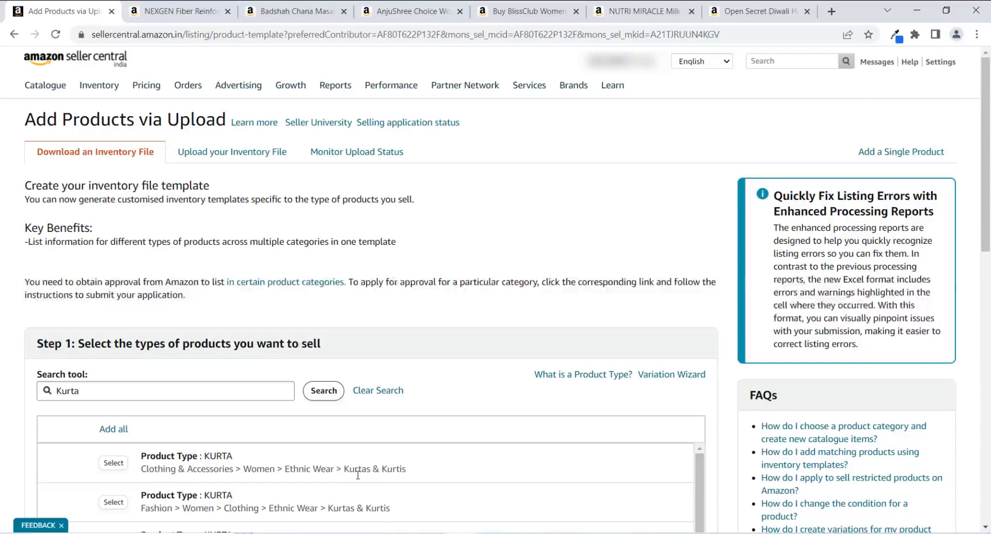
Step: Select the KURTA product type under Clothing & Accessories > Women > Ethnic Wear > Kurtas & Kurtis and generate its Advanced template
left_click(114, 464)
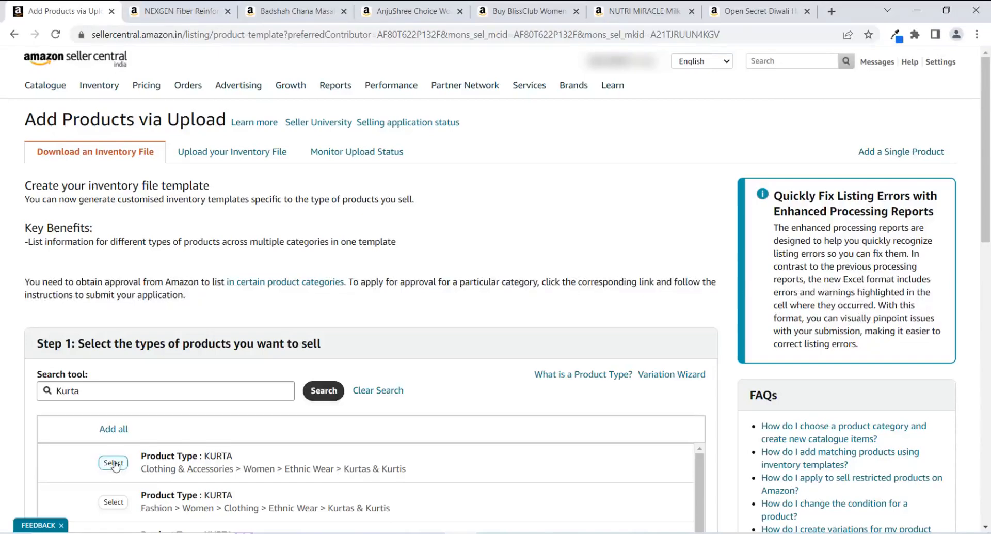
left_click_drag(985, 142, 986, 272)
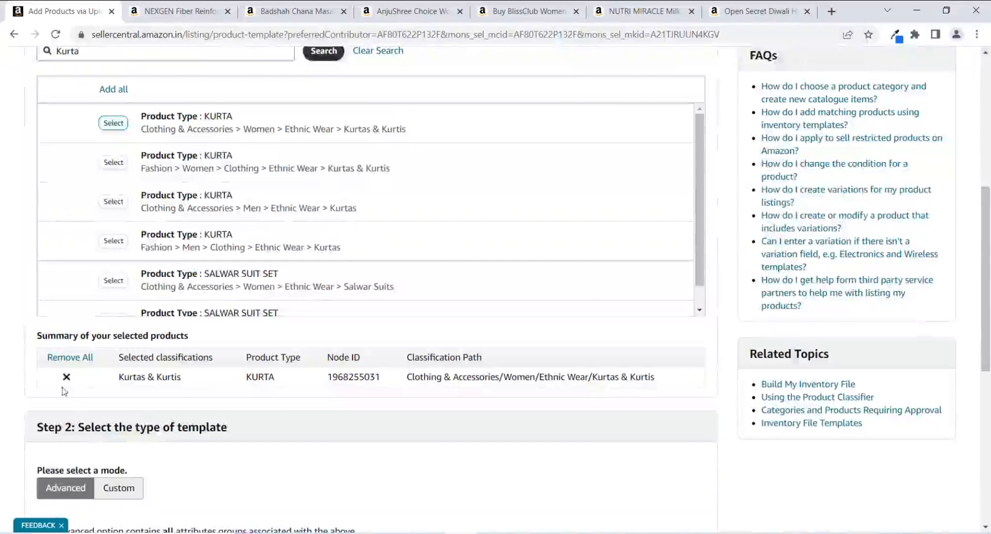
left_click_drag(984, 328, 985, 407)
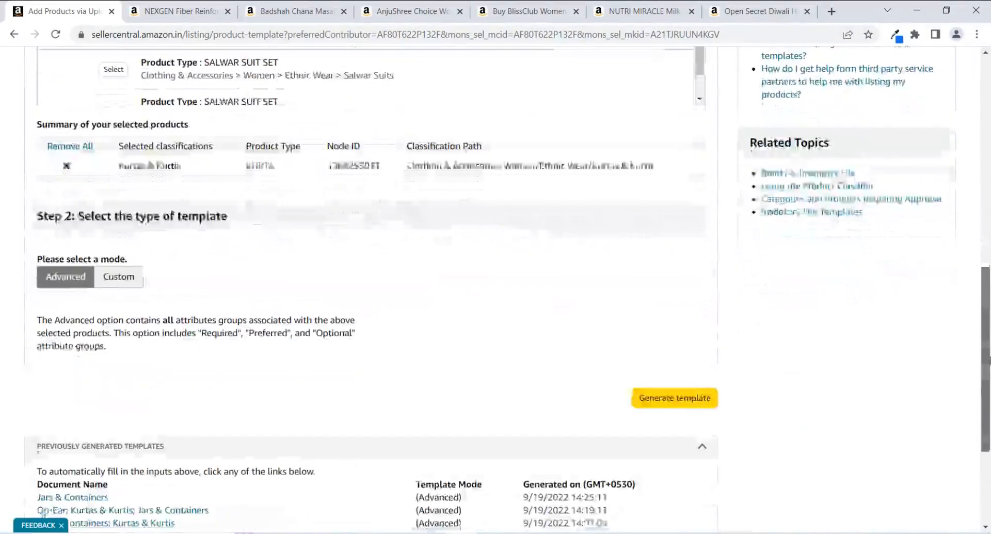
left_click(667, 400)
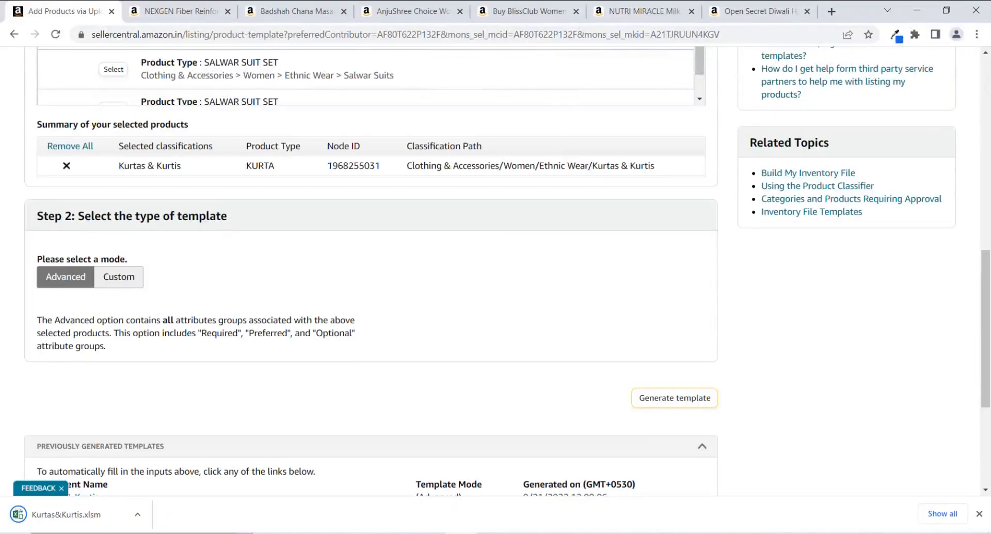
Step: Open the downloaded Kurtas&Kurtis.xlsm file in Excel, enable editing and go to its Template sheet
left_click(96, 523)
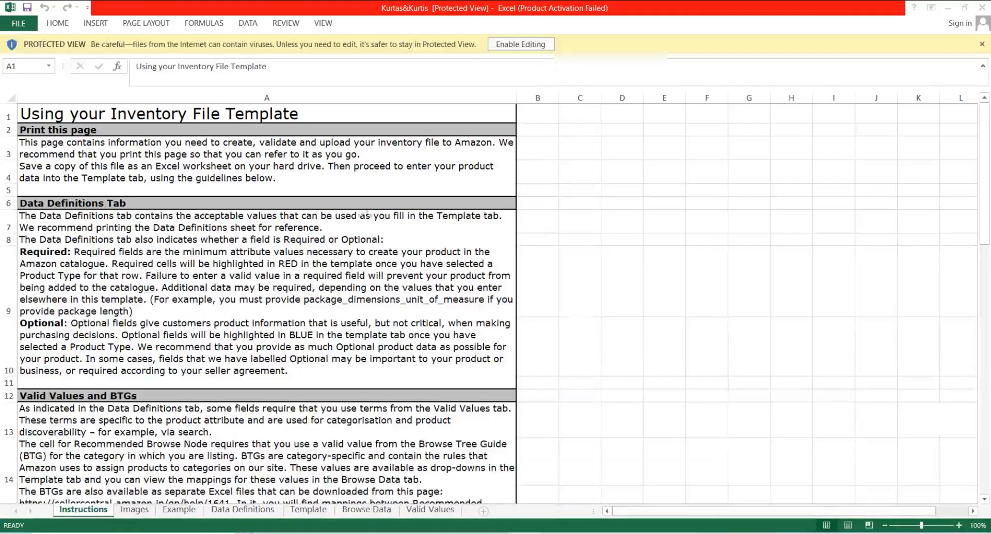
left_click(510, 45)
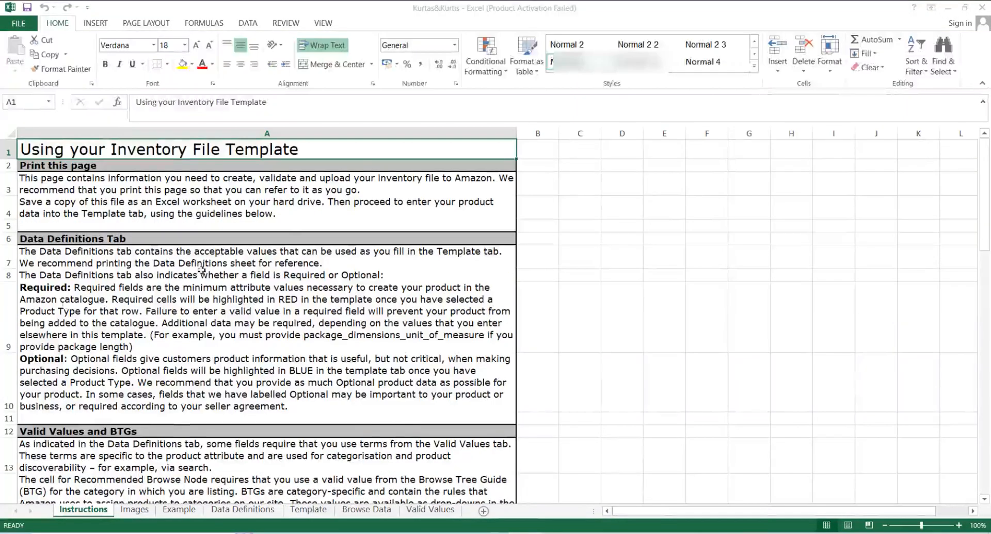
left_click(310, 509)
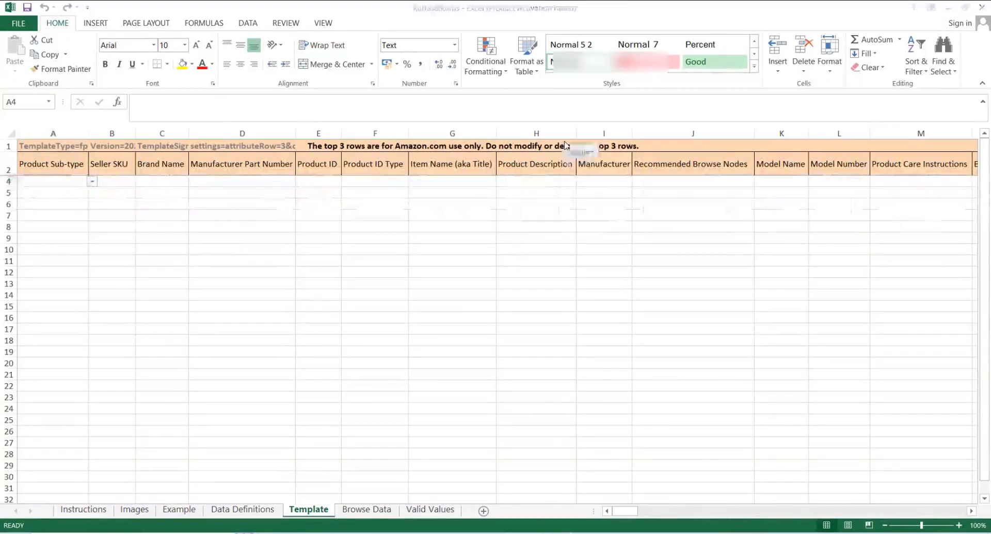
Step: Set the Product Sub-type in row 4 to kurta and select that row's Seller SKU cell
left_click(93, 182)
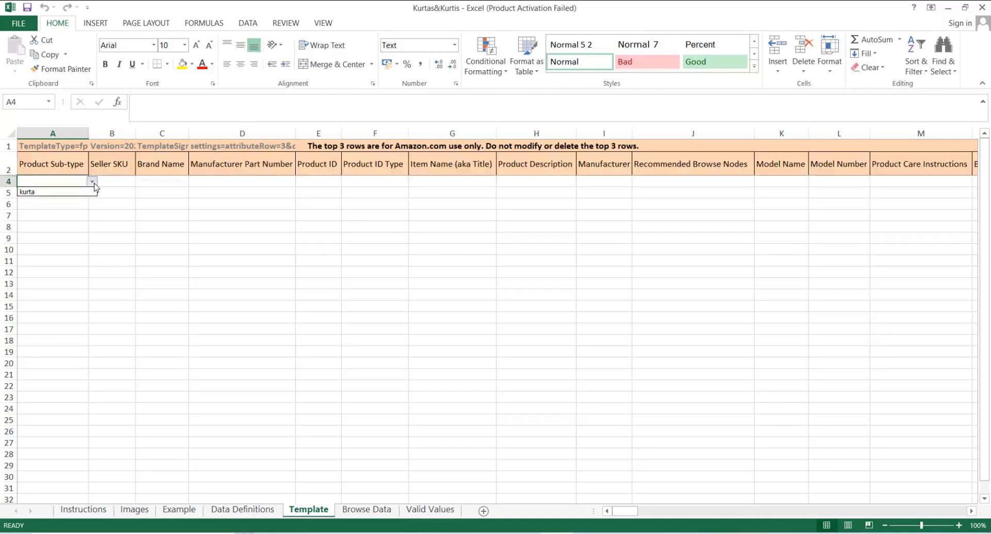
left_click(33, 191)
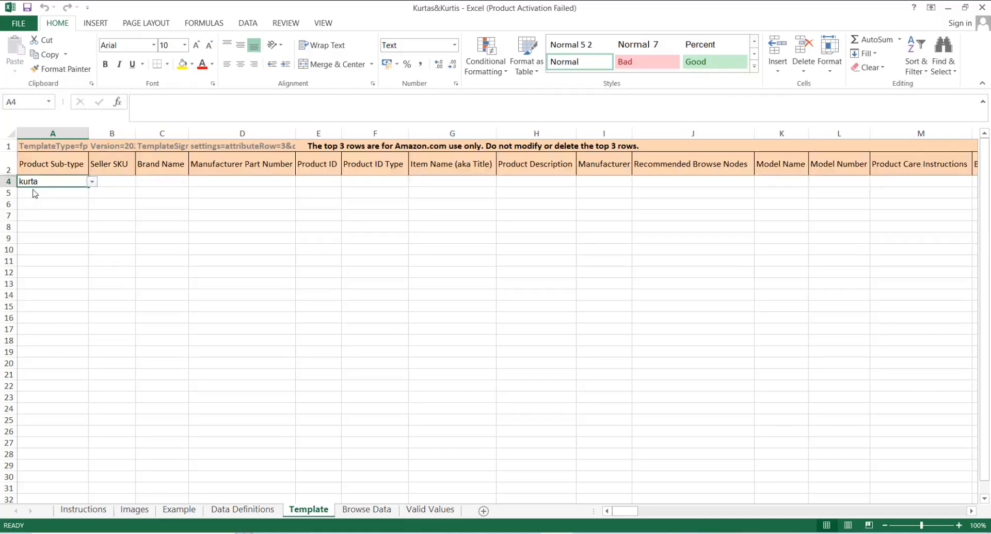
left_click(116, 184)
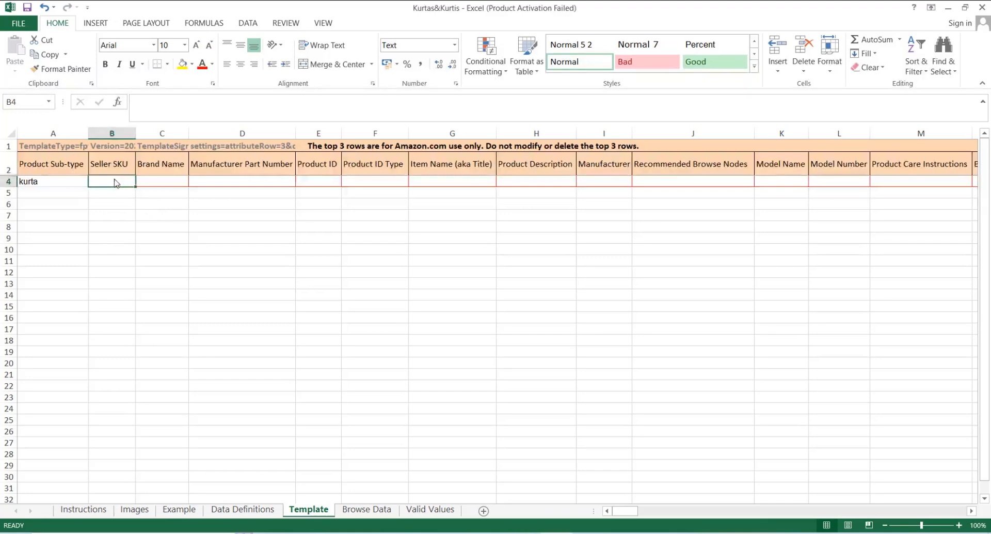
Step: Enter Kurta Parent as the Seller SKU in row 4
type("Kura")
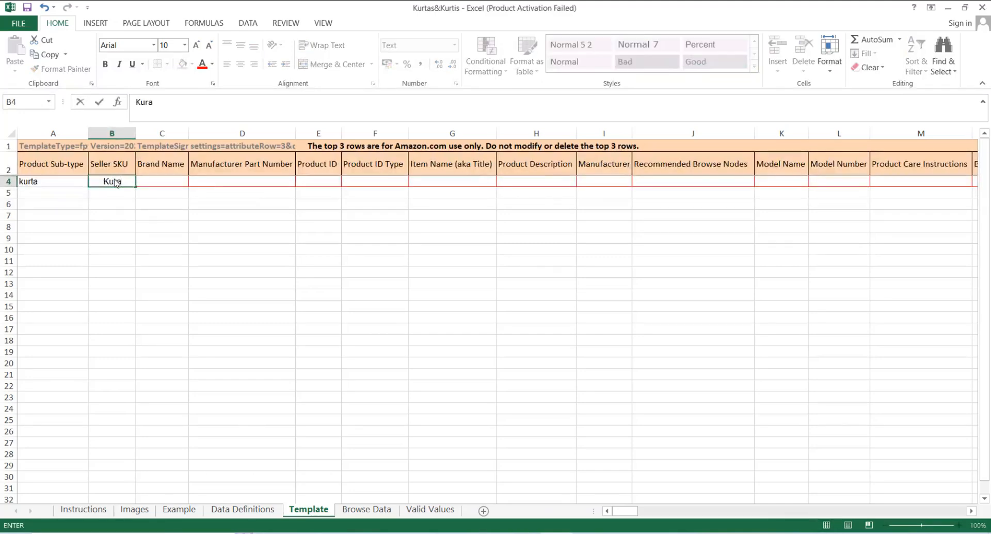
key("BackSpace")
type("ta Parent")
left_click(564, 139)
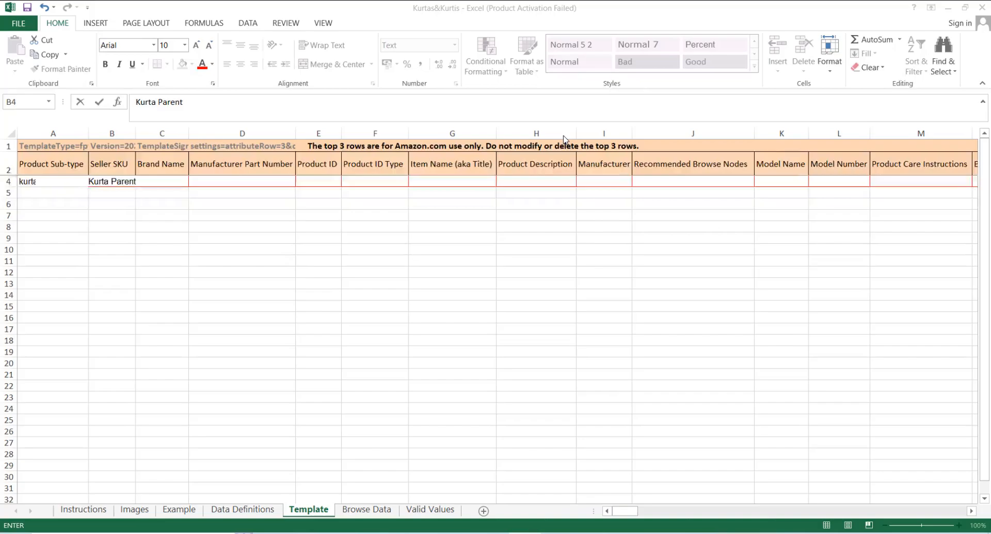
Step: Switch to the browser and examine the BlissClub leggings listing's size and color variations, selecting size L and the Gowri Grey color
key("alt+Tab")
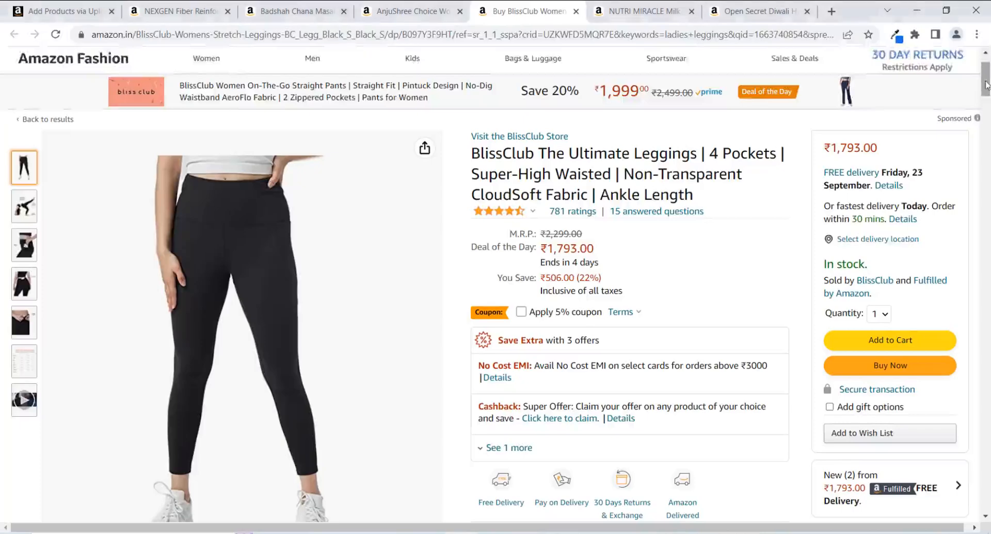
scroll(678, 166, "down", 1)
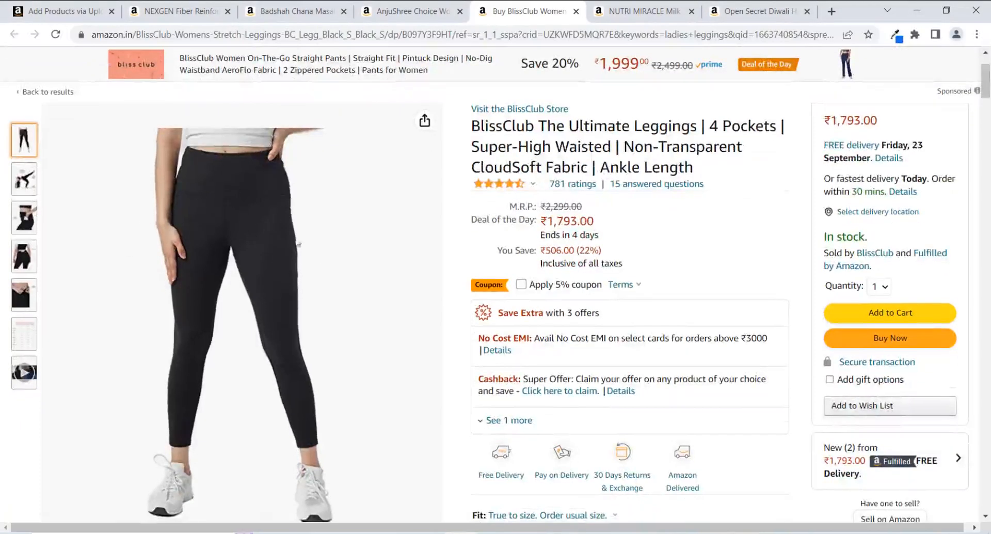
mouse_move(26, 182)
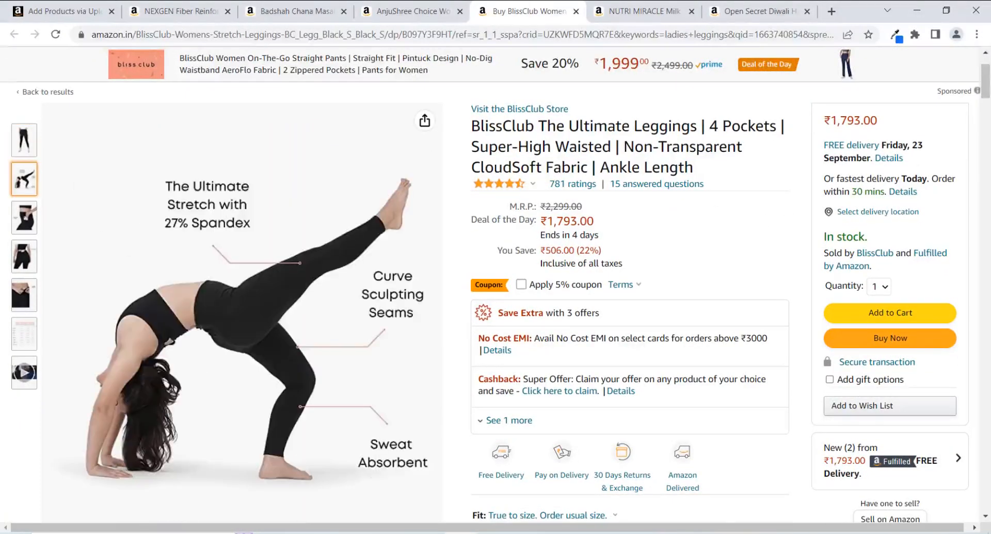
scroll(593, 312, "down", 5)
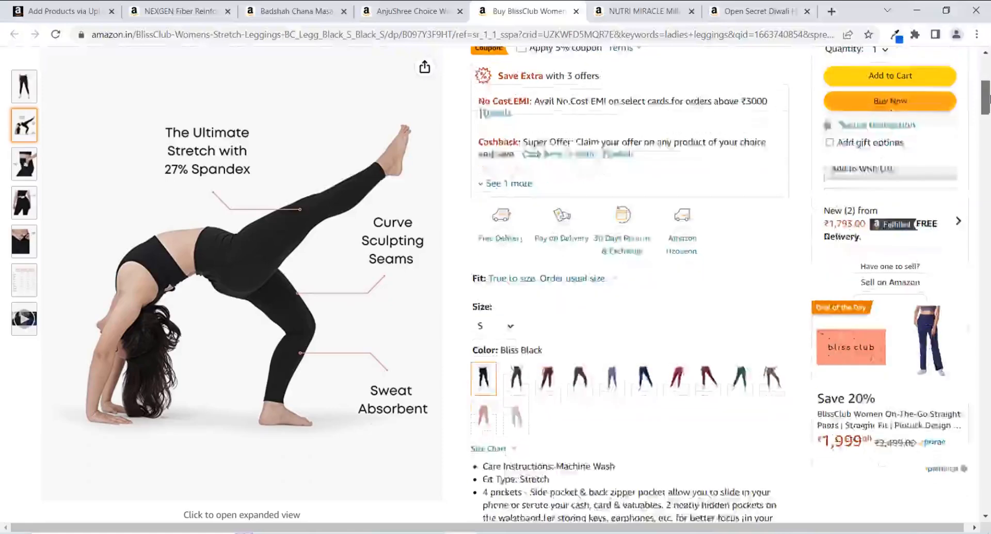
left_click(506, 325)
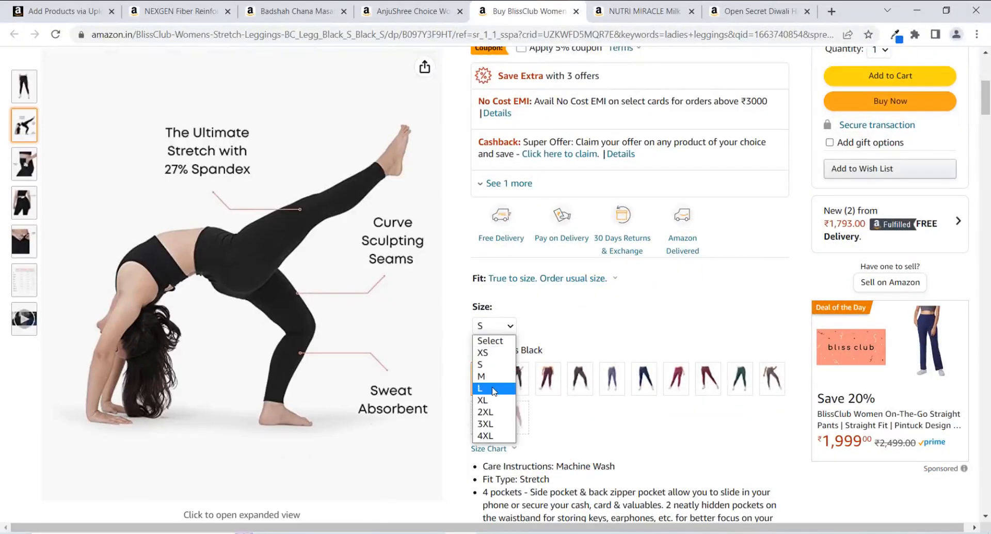
left_click(492, 390)
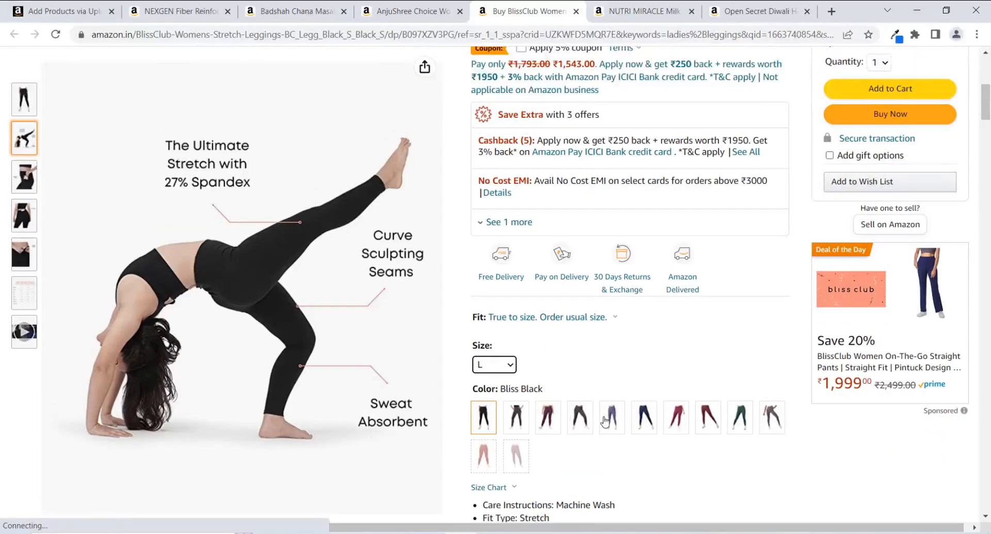
left_click(585, 418)
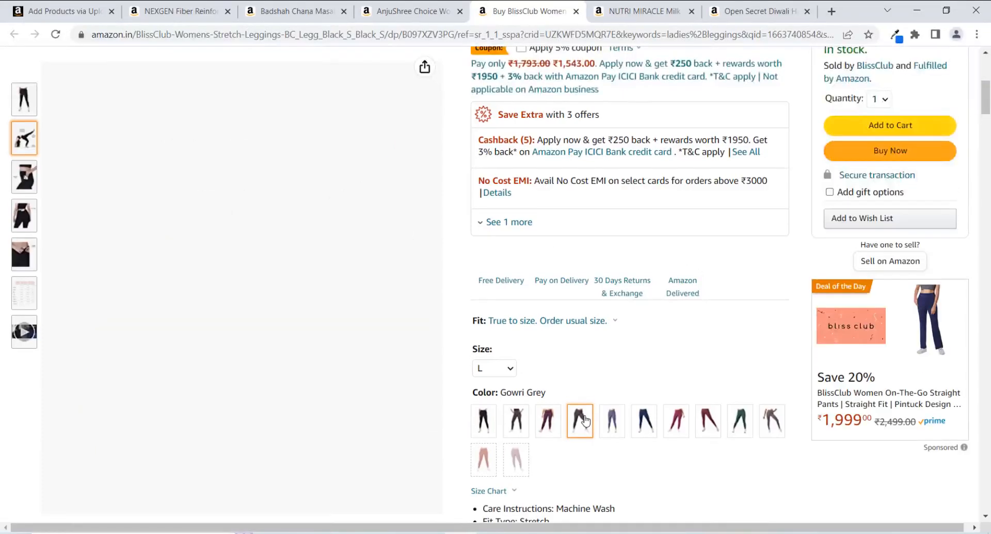
left_click(510, 365)
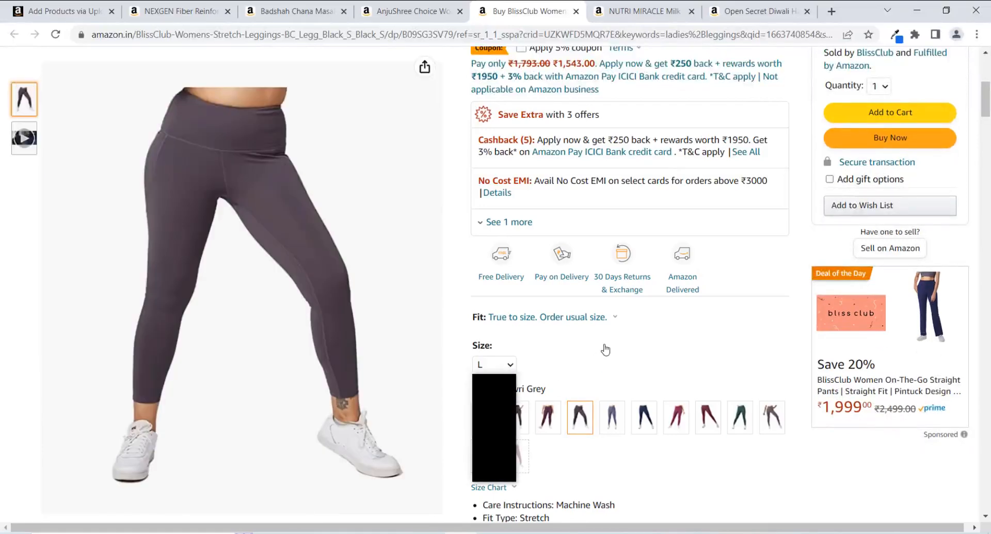
key("Up")
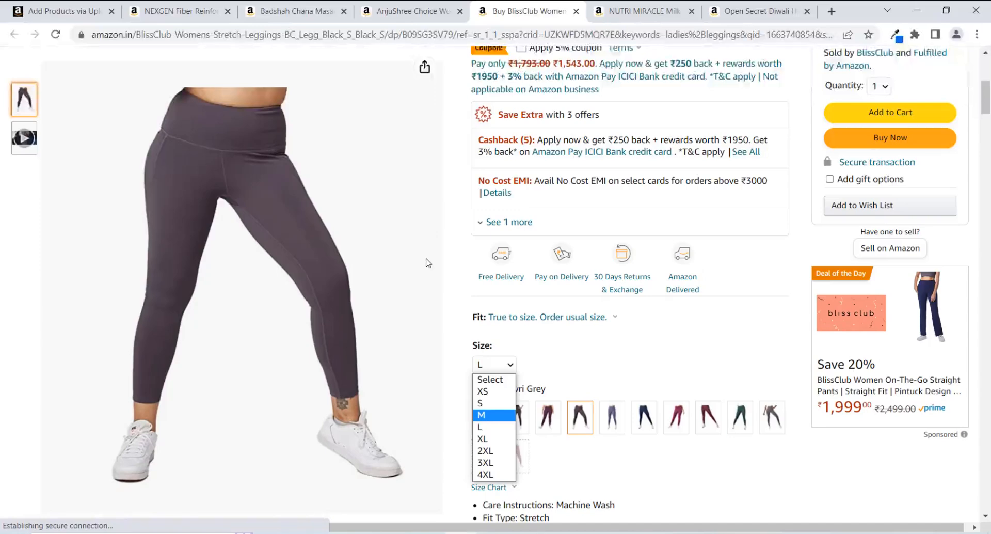
key("Escape")
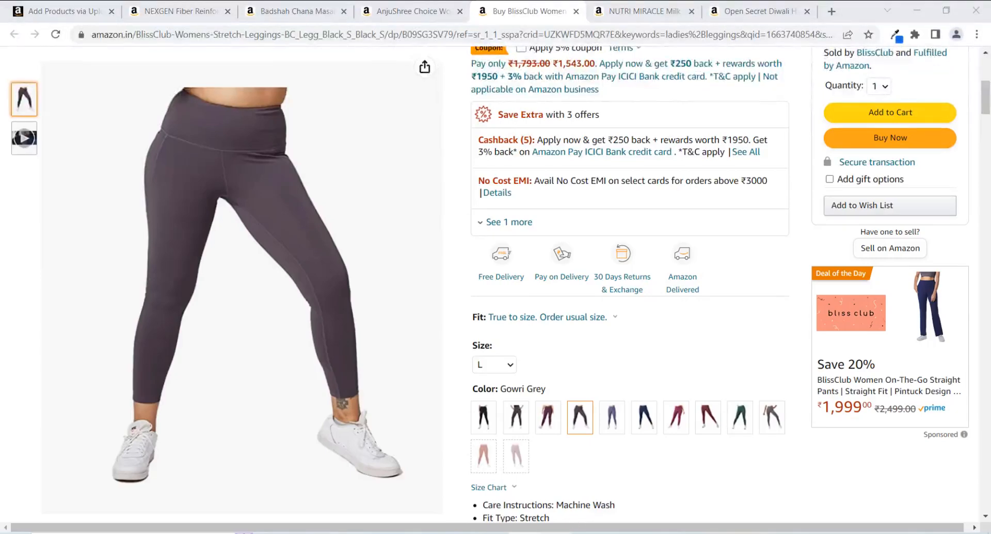
Step: Return to the Excel template and copy the row 4 Seller SKU, Kurta Parent, into the Manufacturer Part Number cell
key("alt+Tab")
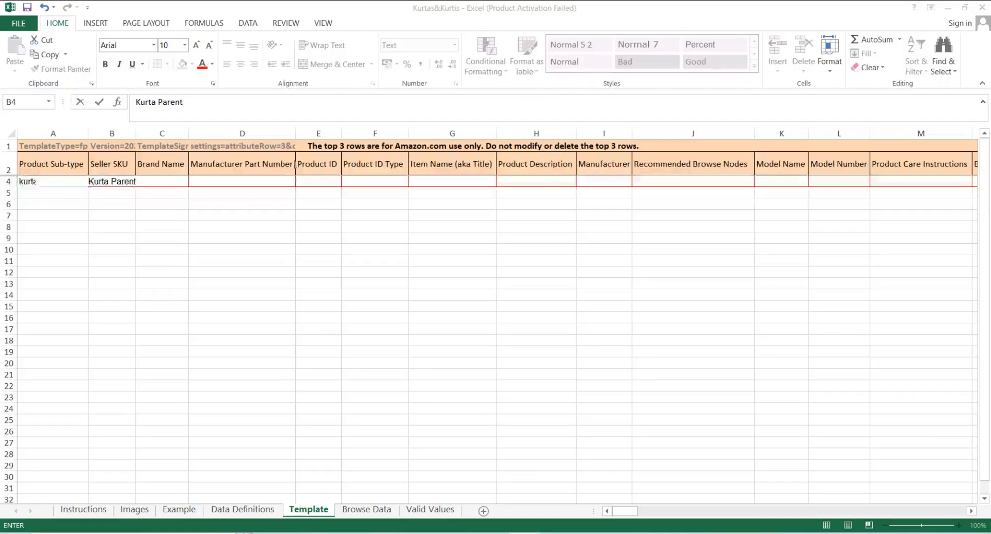
left_click(113, 180)
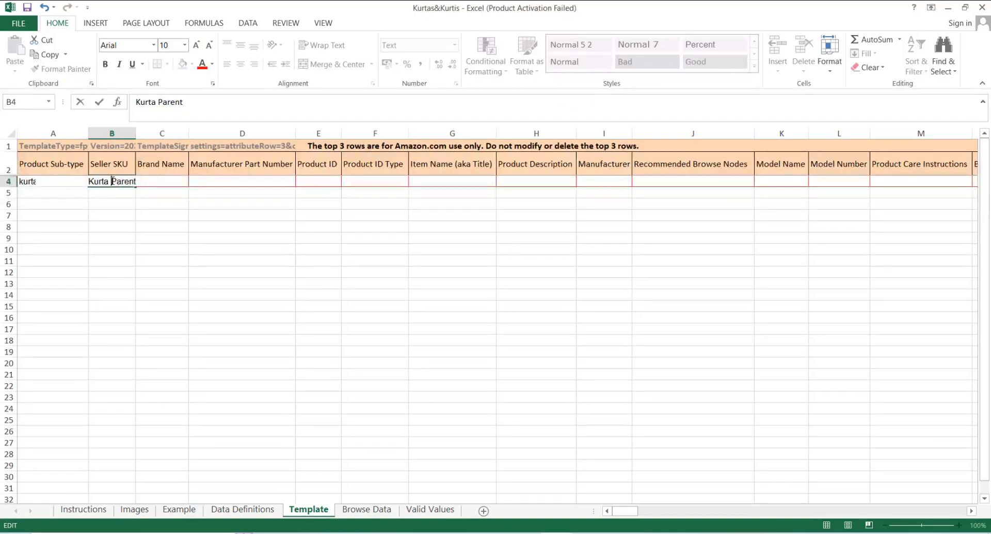
key("Left")
key("Left")
key("Left")
key("Left")
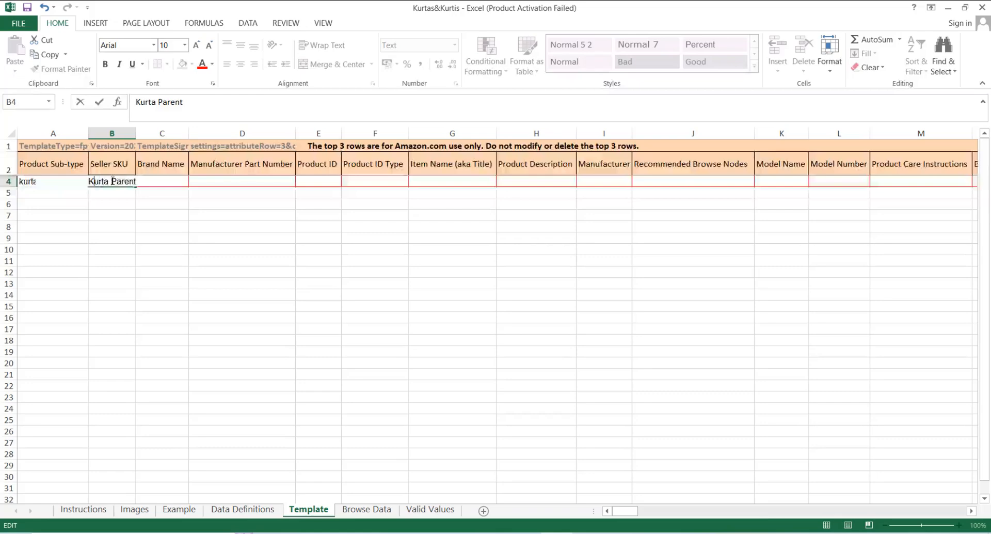
key("shift+Right")
key("shift+Right")
key("shift+Right")
key("shift+Right")
key("shift+Right")
key("shift+Right")
key("shift+Right")
key("shift+Right")
key("shift+Right")
key("shift+Right")
key("shift+Right")
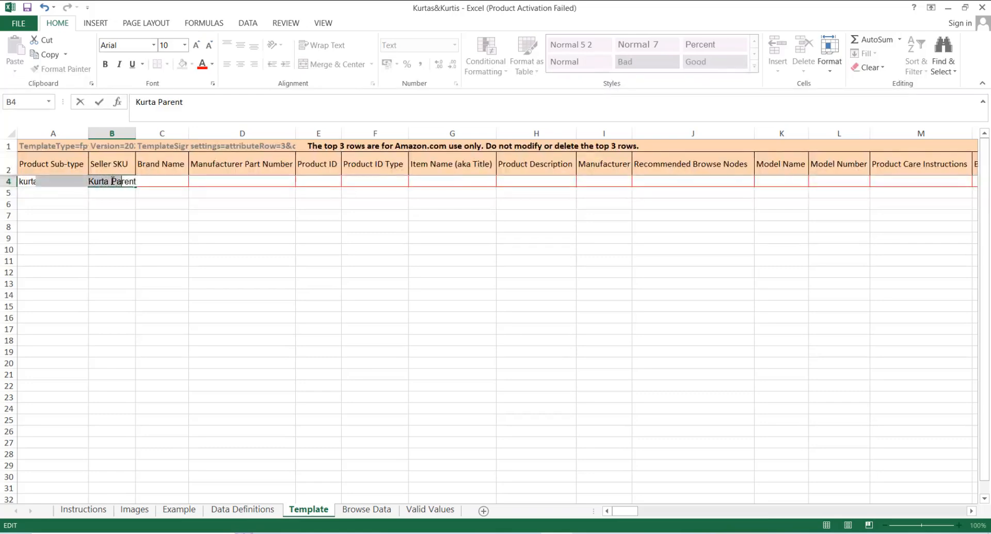
left_click(260, 183)
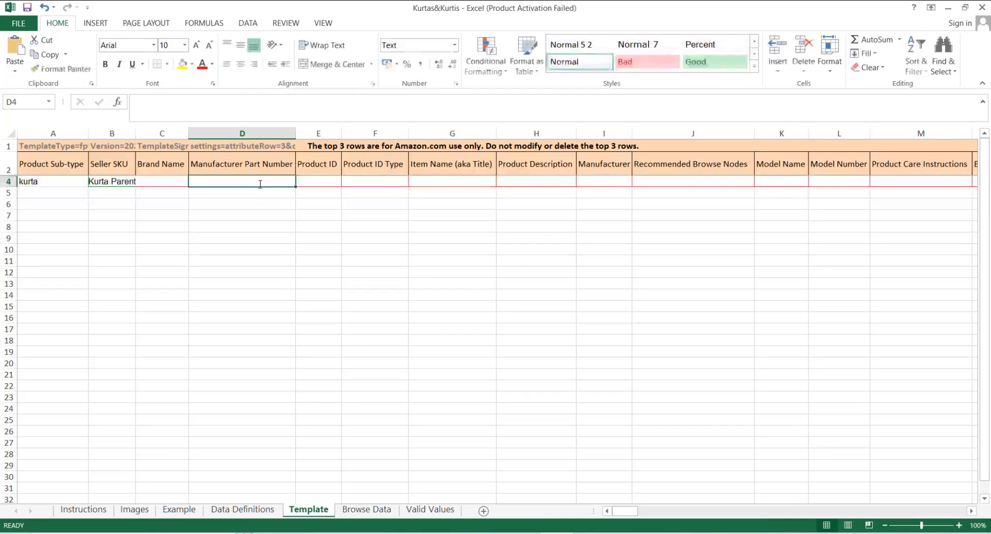
type("Kurta Parent")
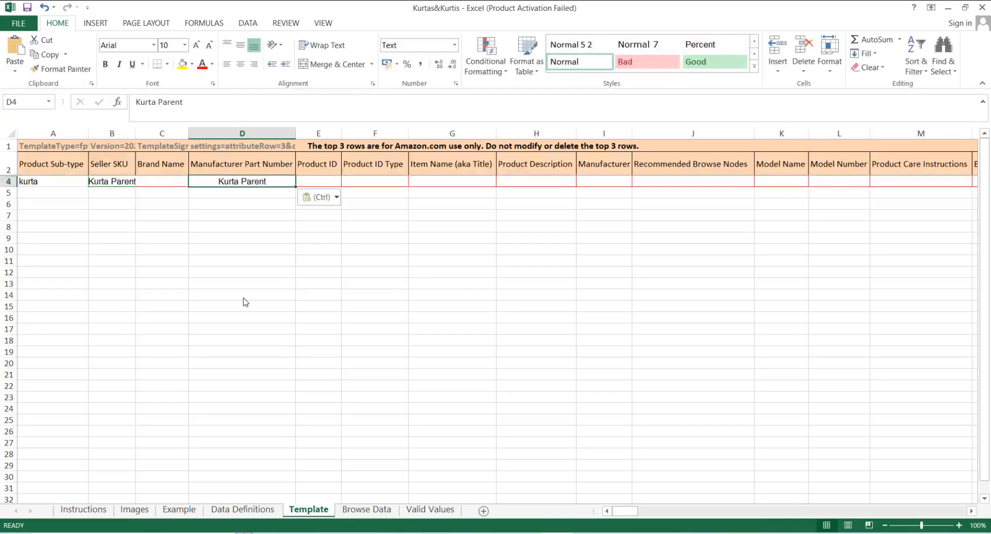
Step: Set the Product ID Type in row 4 to GTIN
left_click(384, 184)
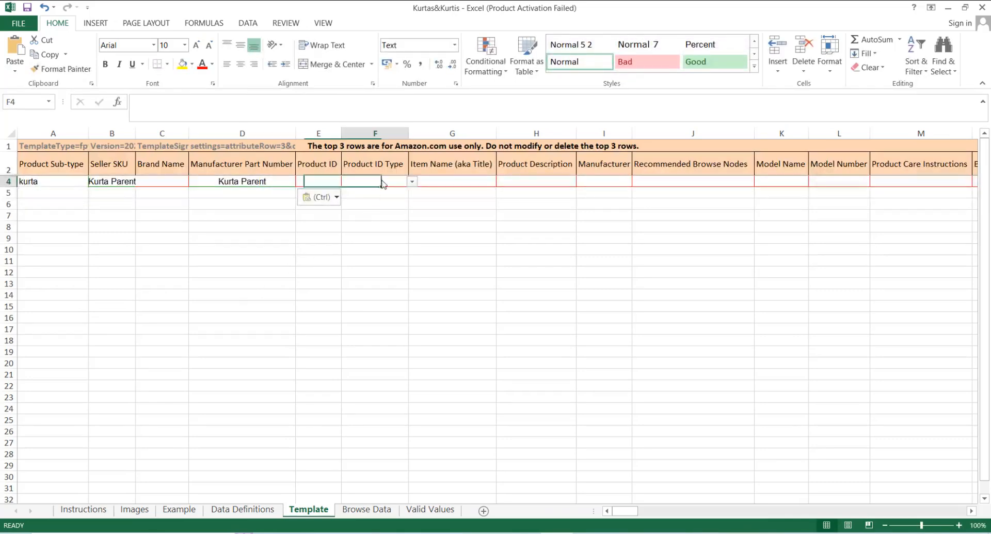
left_click(412, 181)
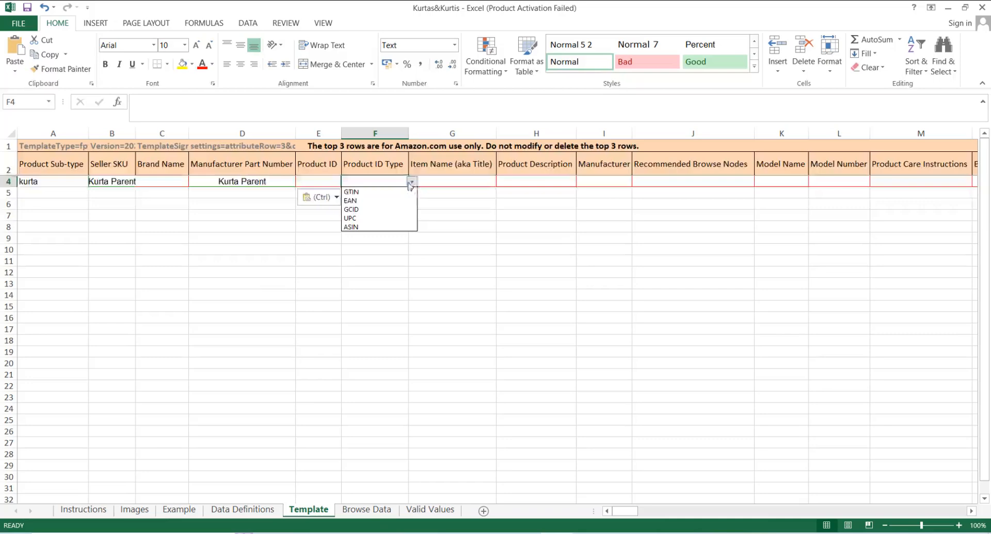
left_click(376, 192)
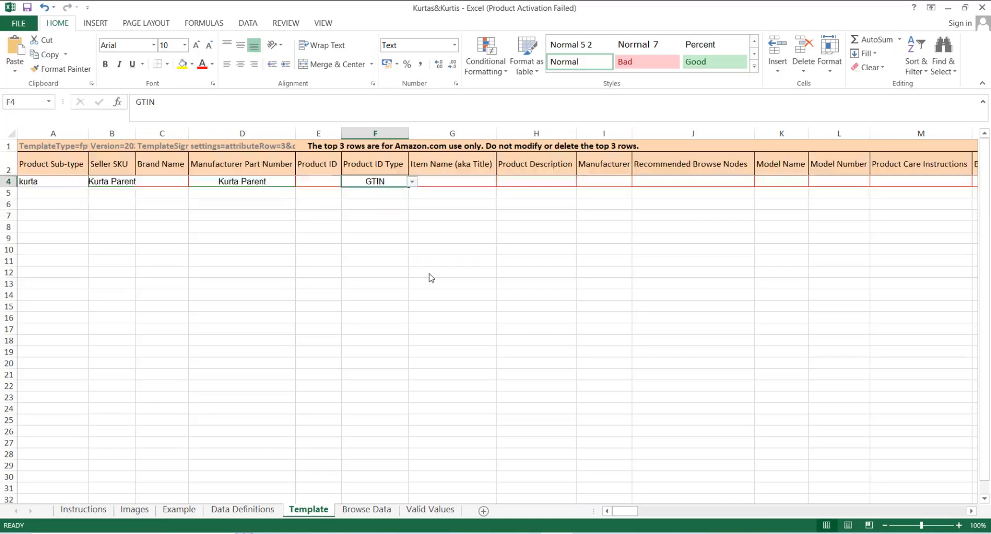
left_click(580, 69)
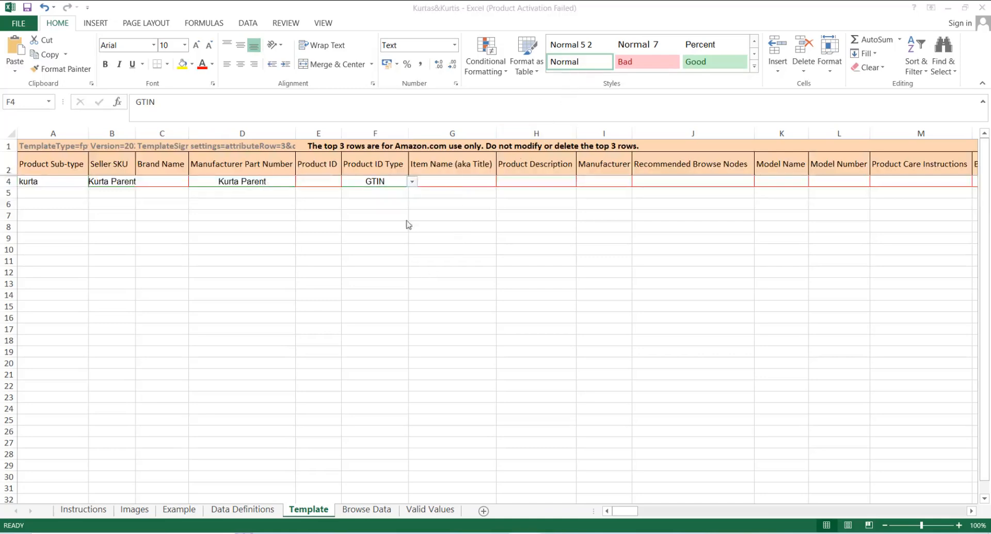
Step: Enter "XYZ Entreprise Ladies Kurta For Fastivale" as the Item Name in row 4
left_click(442, 185)
left_click(442, 184)
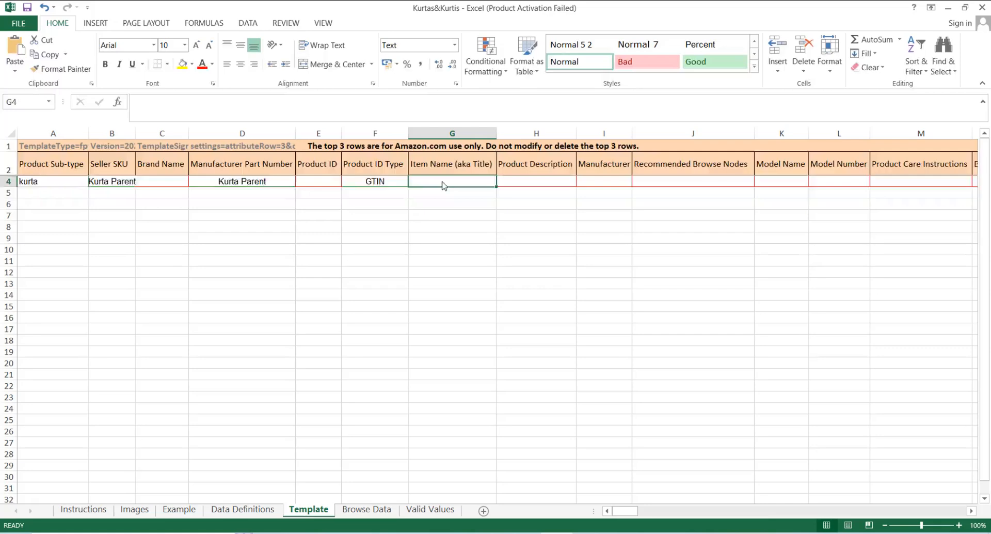
type("X")
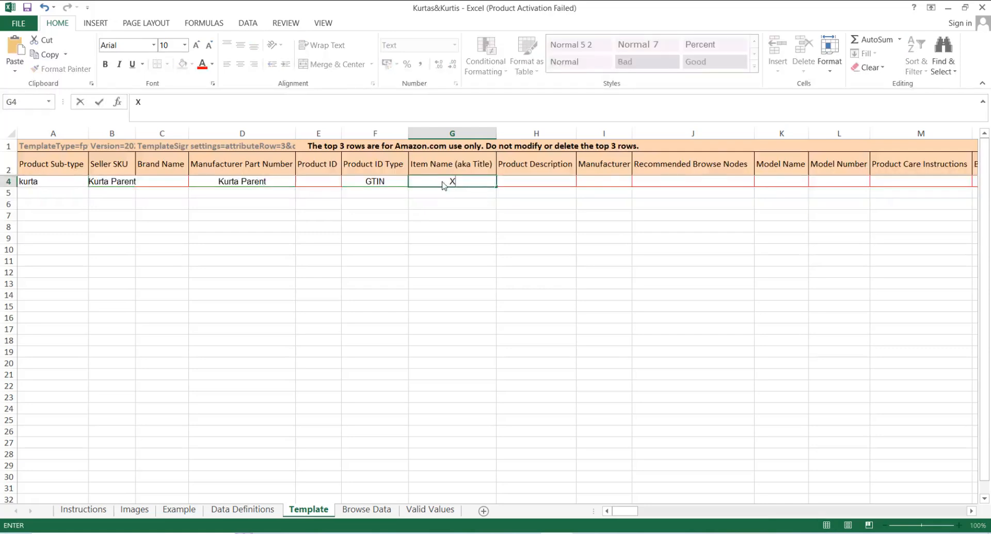
type("YZ Entreprise")
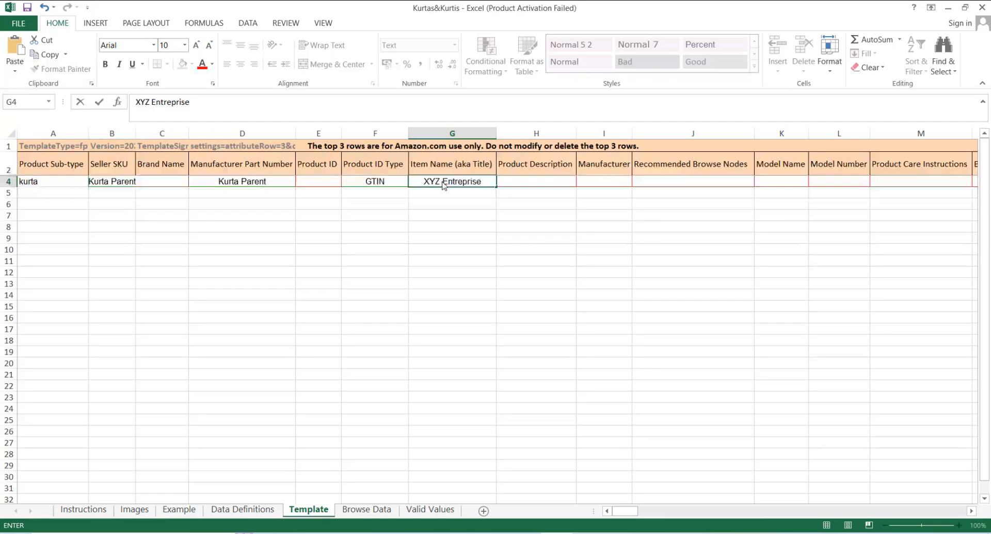
type(" Ladies")
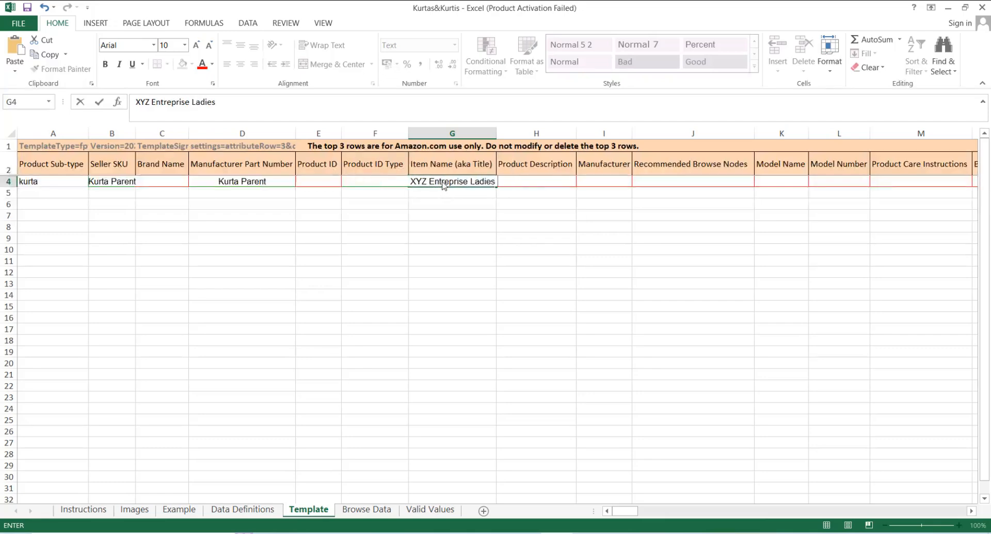
type(" Kurta For")
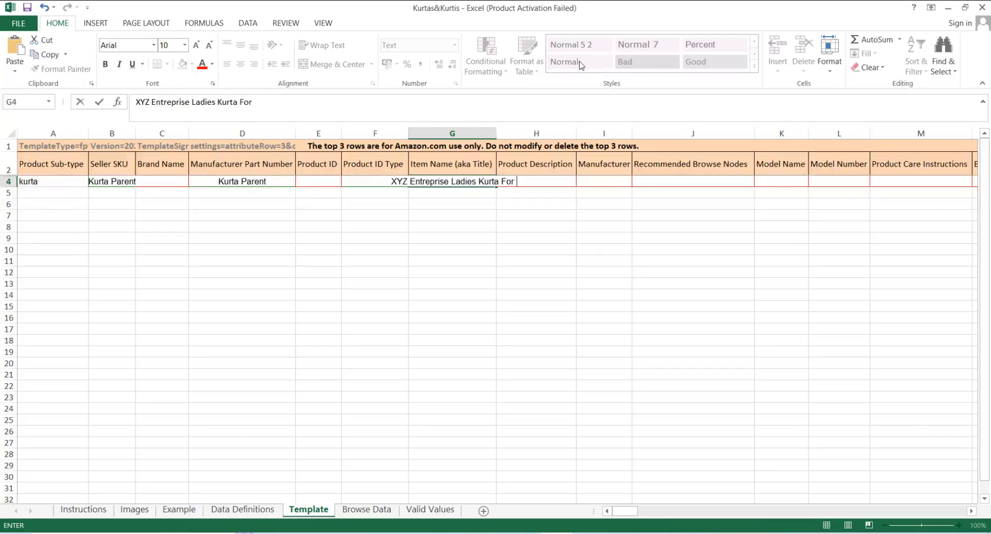
key("alt+Tab")
left_click(526, 182)
type("Fas")
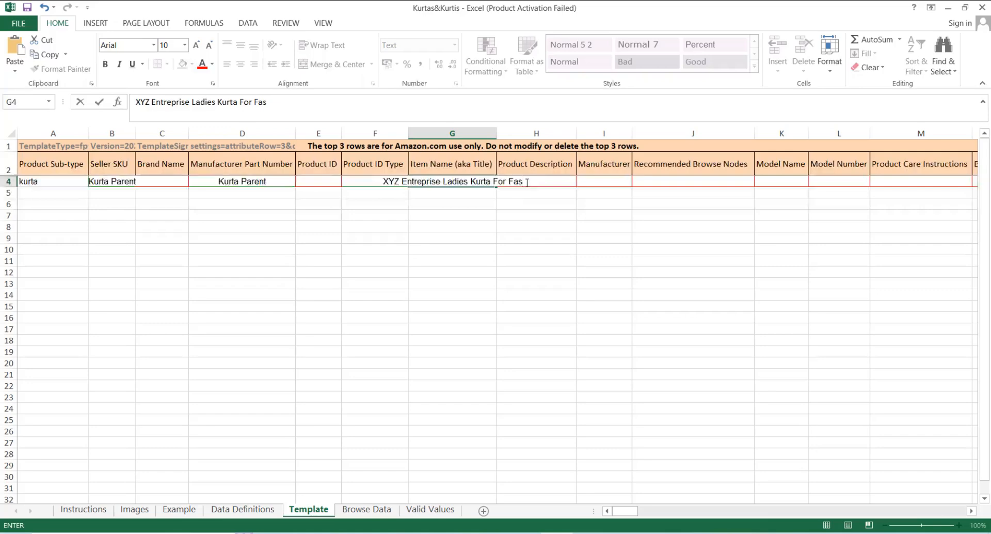
type("tivale")
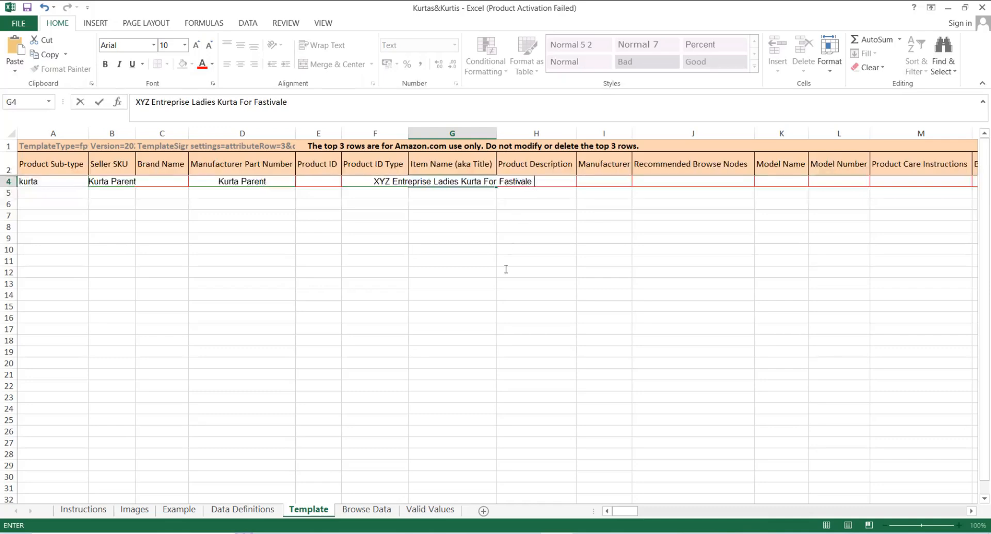
left_click(493, 193)
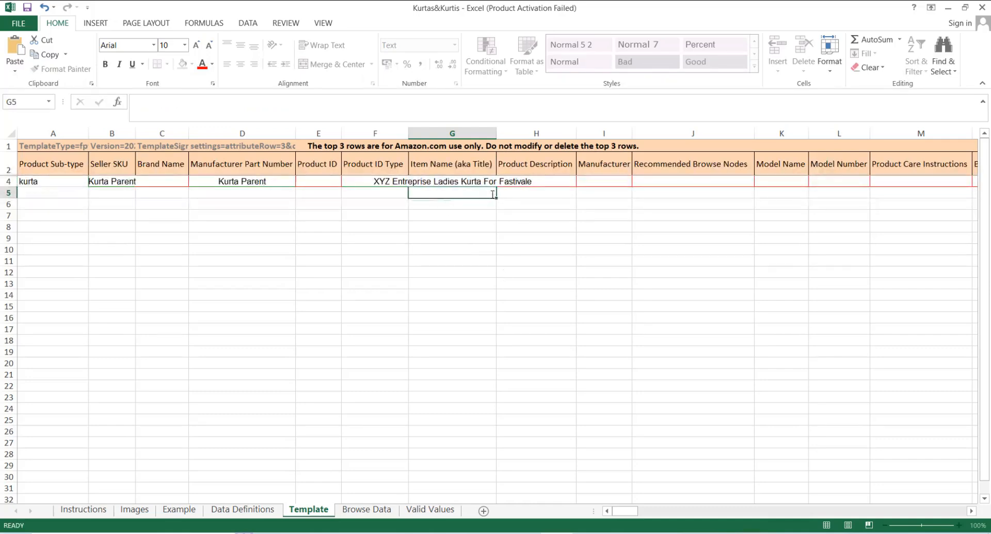
left_click(462, 182)
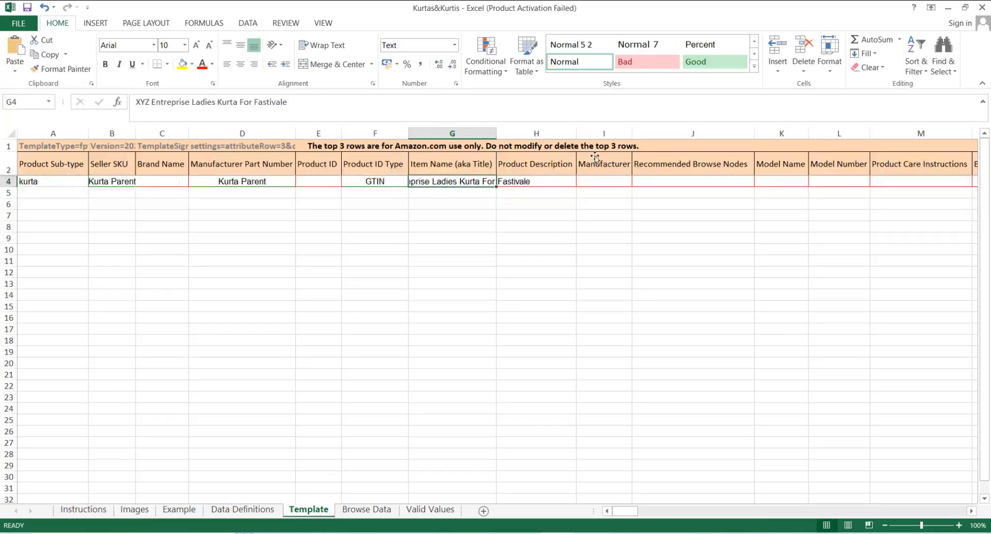
Step: Enter "XYZ Enterprise" as the Manufacturer in row 4
left_click(525, 533)
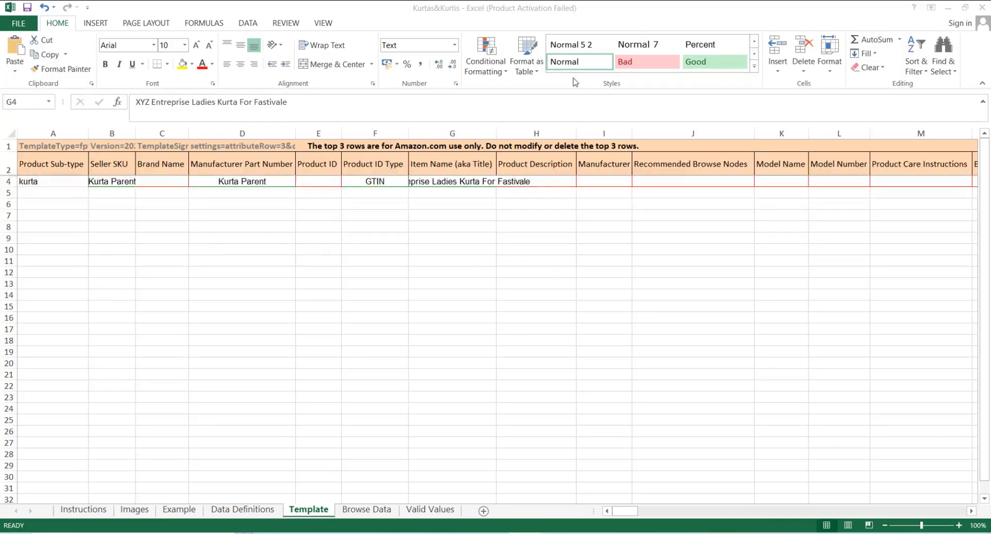
left_click(592, 182)
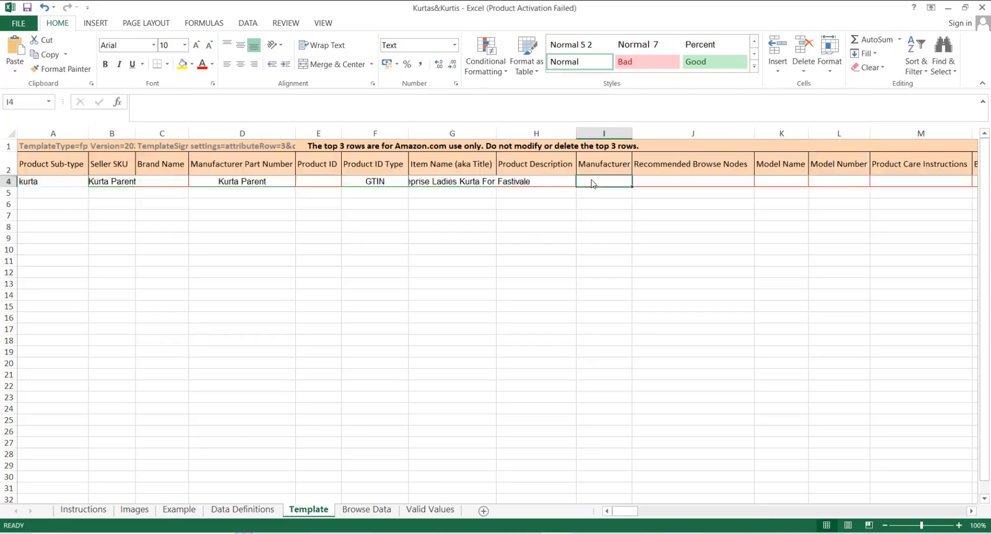
left_click(530, 181)
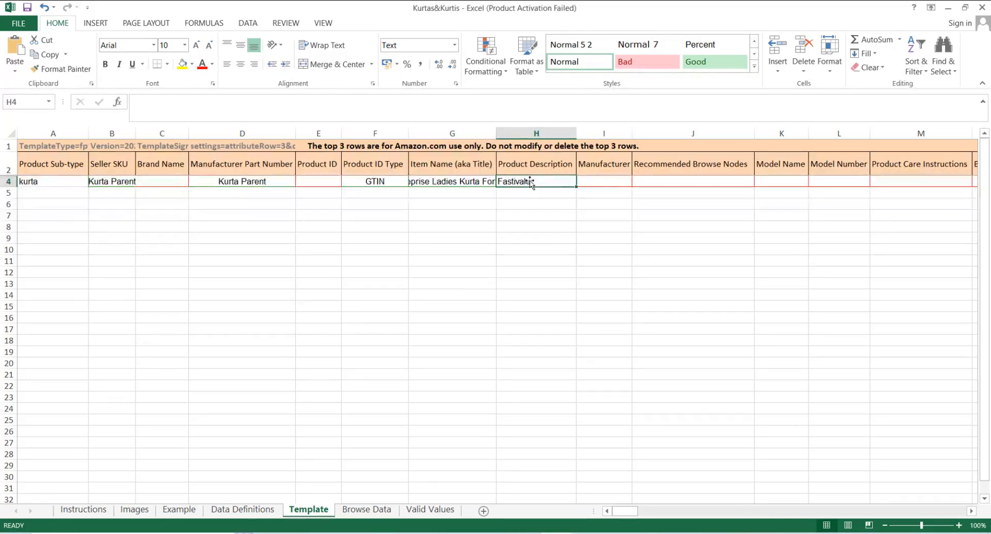
left_click(612, 181)
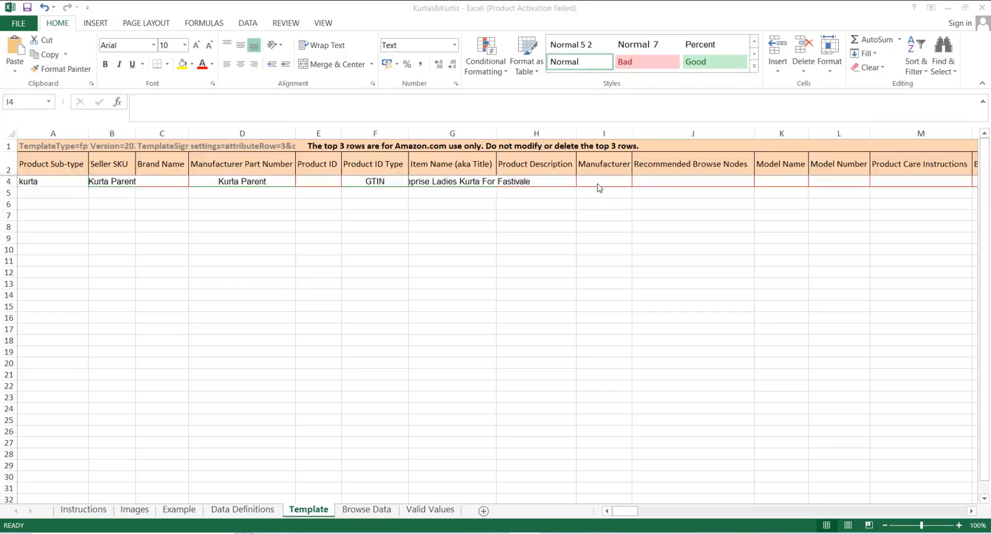
left_click(599, 186)
type("XYZ")
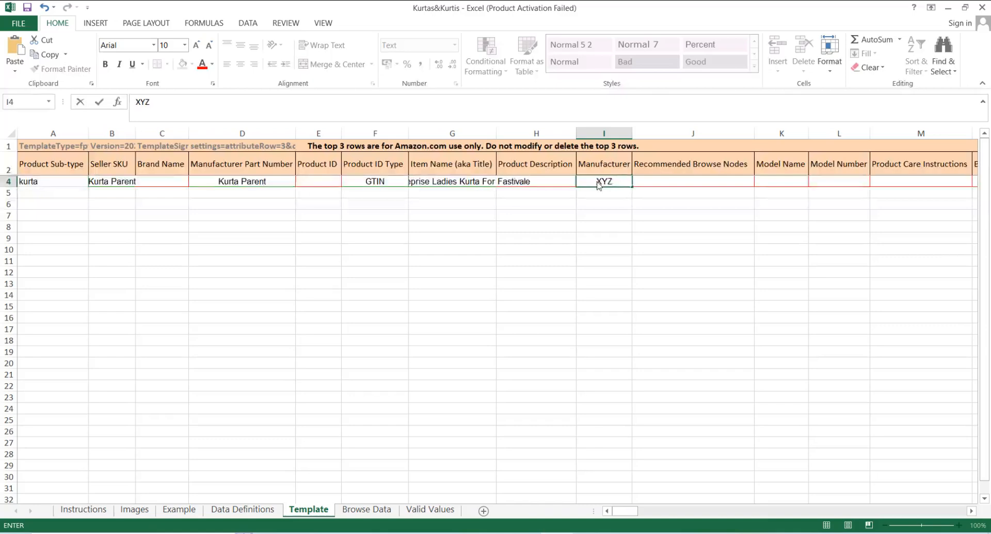
type(" Enterprise")
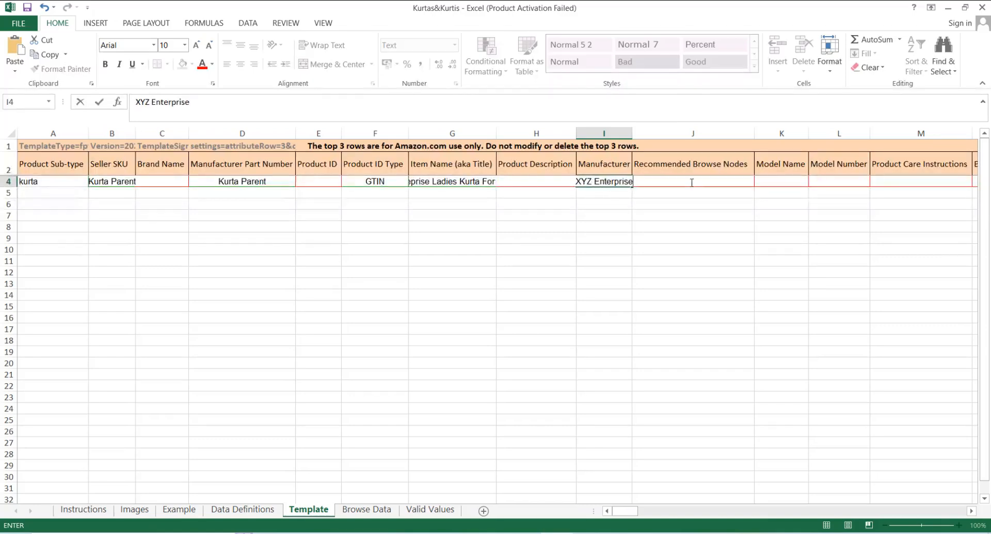
left_click(730, 180)
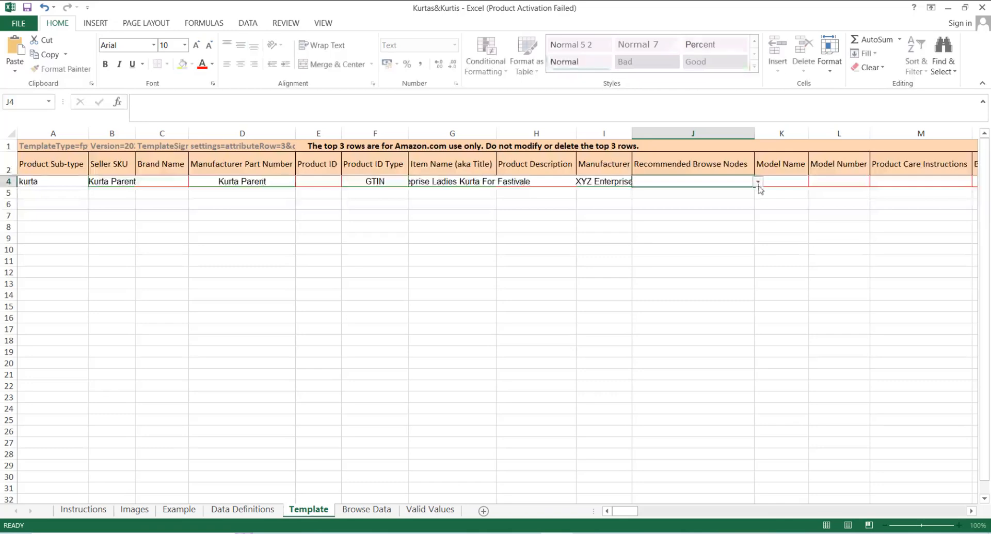
left_click(758, 181)
left_click(675, 193)
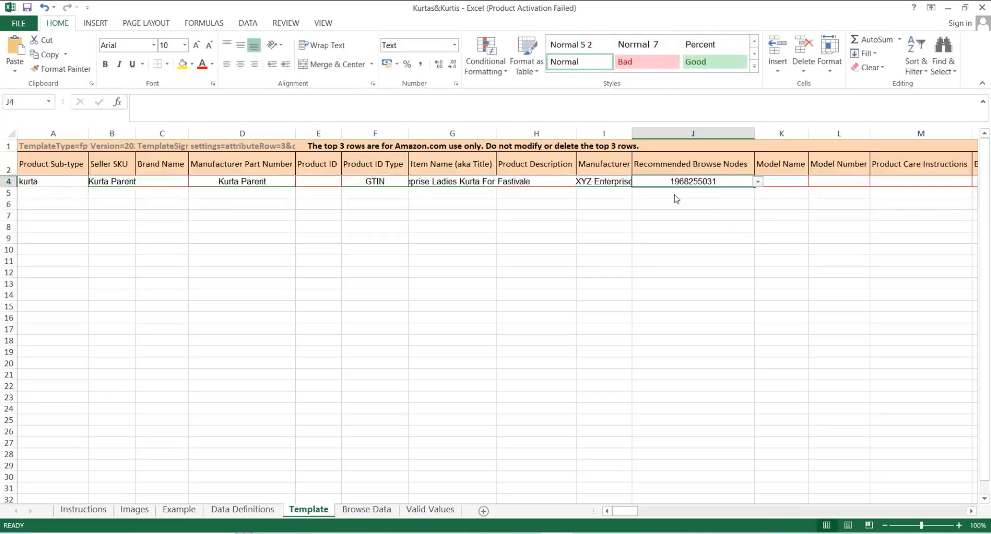
Step: Enter "XYZ 01" as the Model Name in row 4
scroll(490, 153, "right", 2)
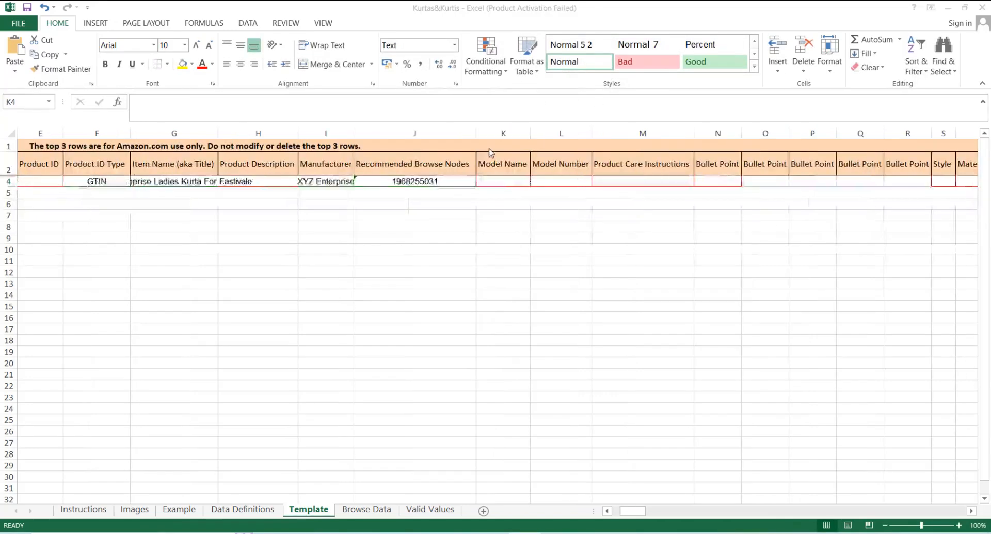
left_click(507, 189)
type("X")
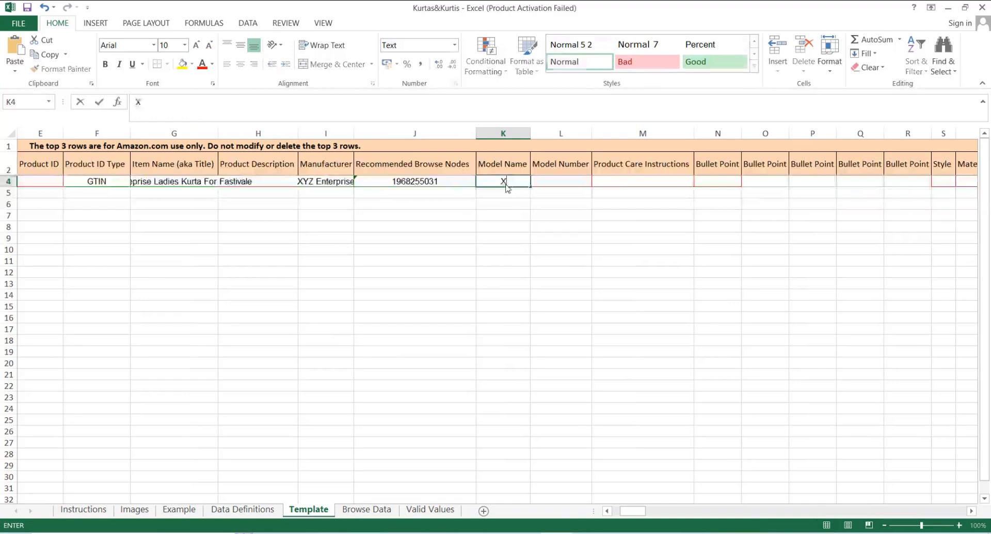
type("YZ 01")
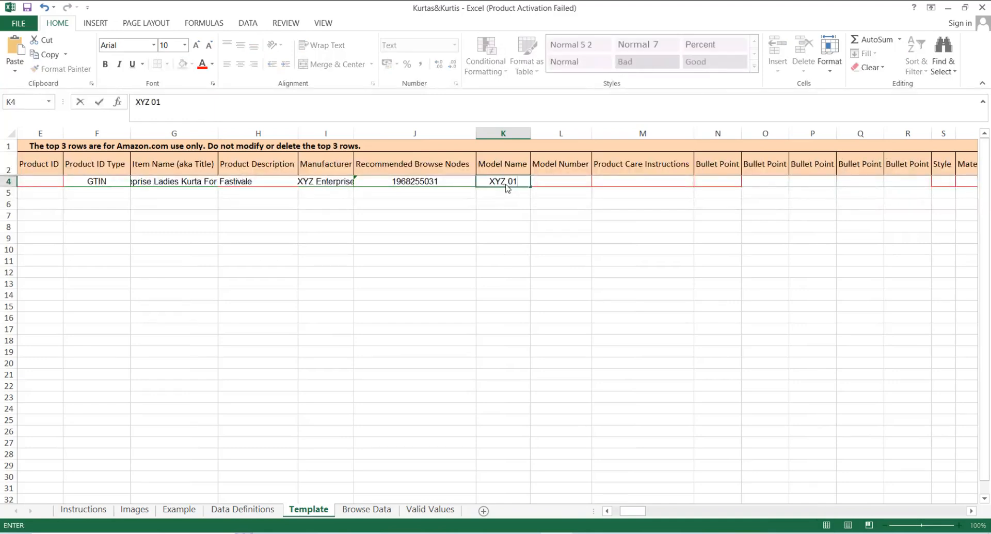
double_click(508, 184)
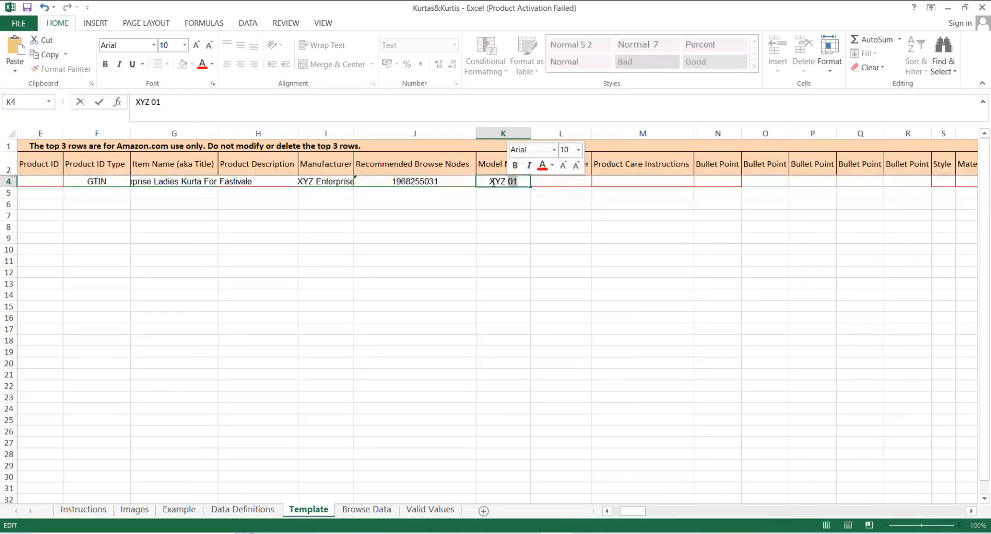
key("Return")
key("Return")
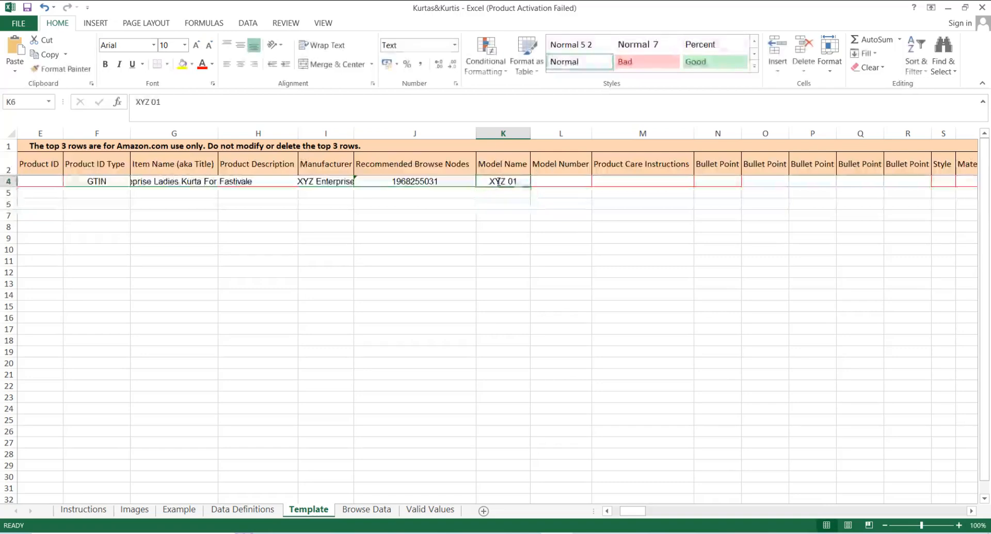
Step: Copy the row 4 Model Name, XYZ 01, into the Model Number cell
left_click(498, 181)
key("ctrl+c")
left_click(575, 182)
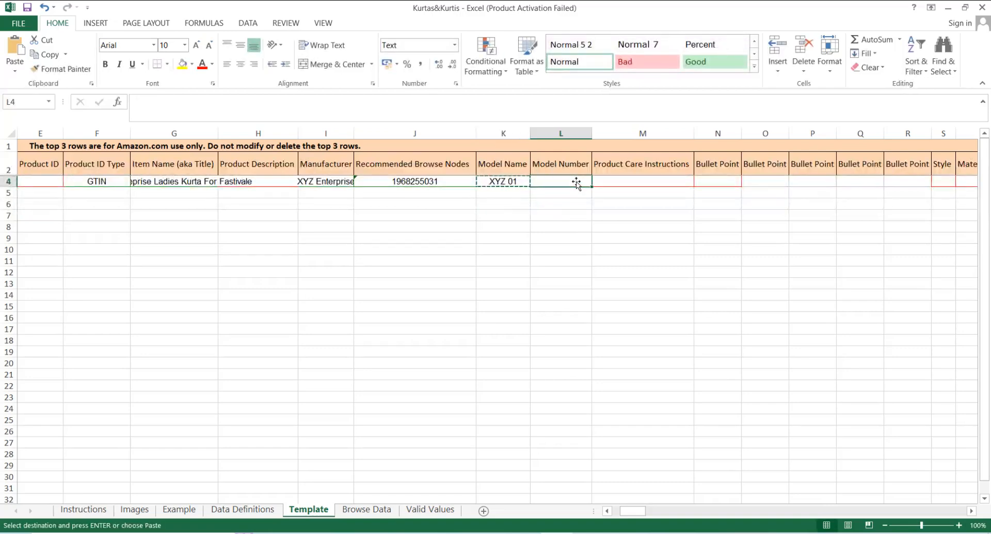
key("ctrl+v")
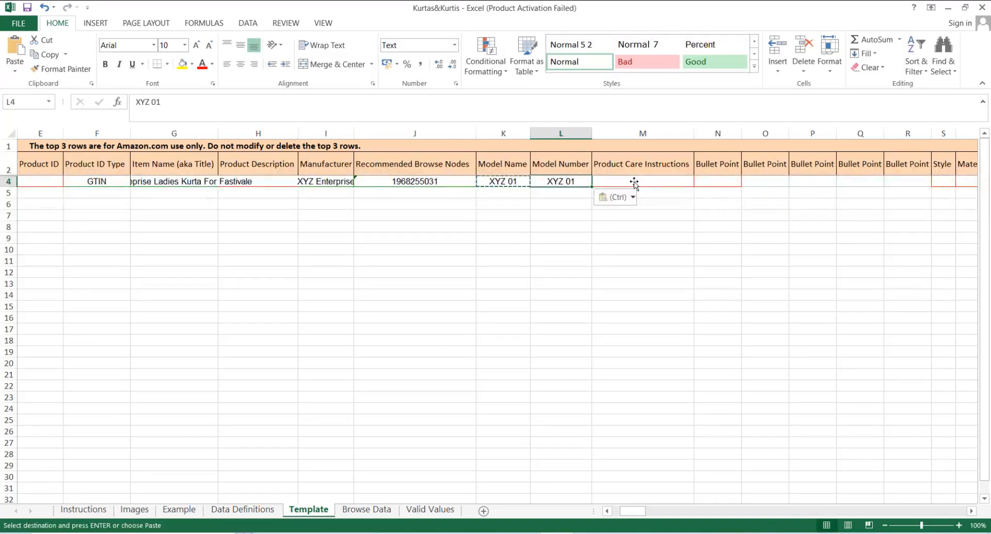
Step: Set the Product Care Instructions in row 4 to Hand Wash Only
left_click(633, 182)
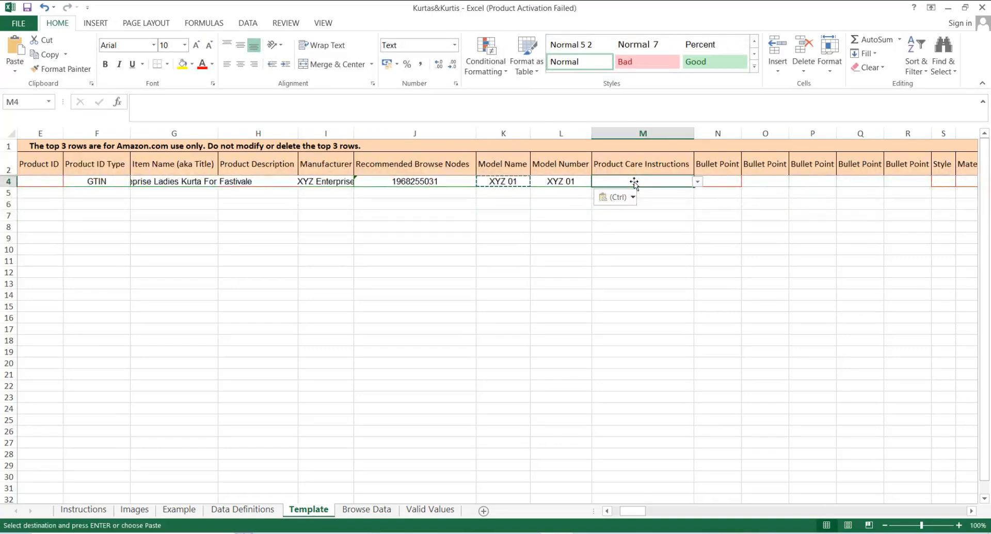
left_click(698, 182)
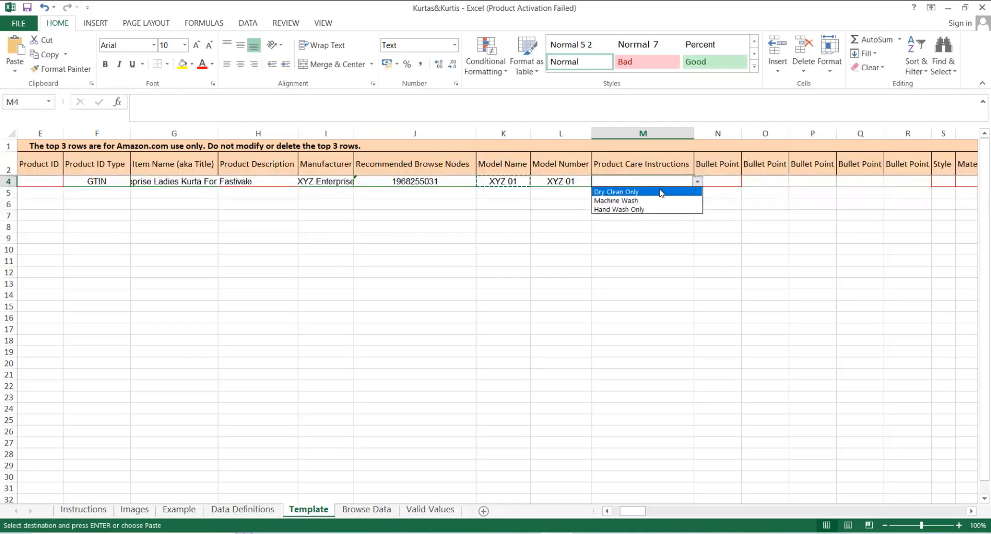
left_click(643, 209)
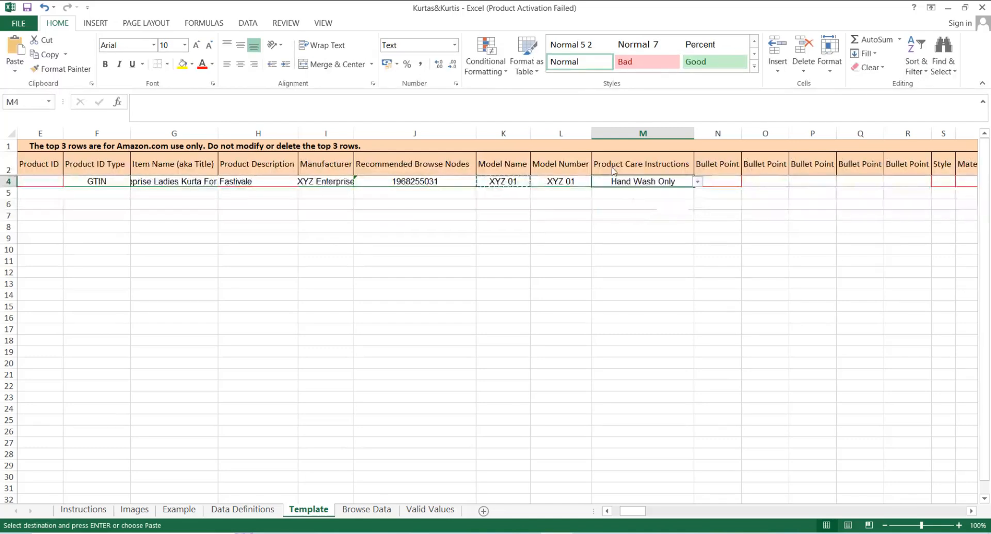
Step: Skip the Bullet Point cells in row 4 and set the Style to Regular
key("Tab")
key("Tab")
key("Tab")
key("Tab")
key("Tab")
key("Tab")
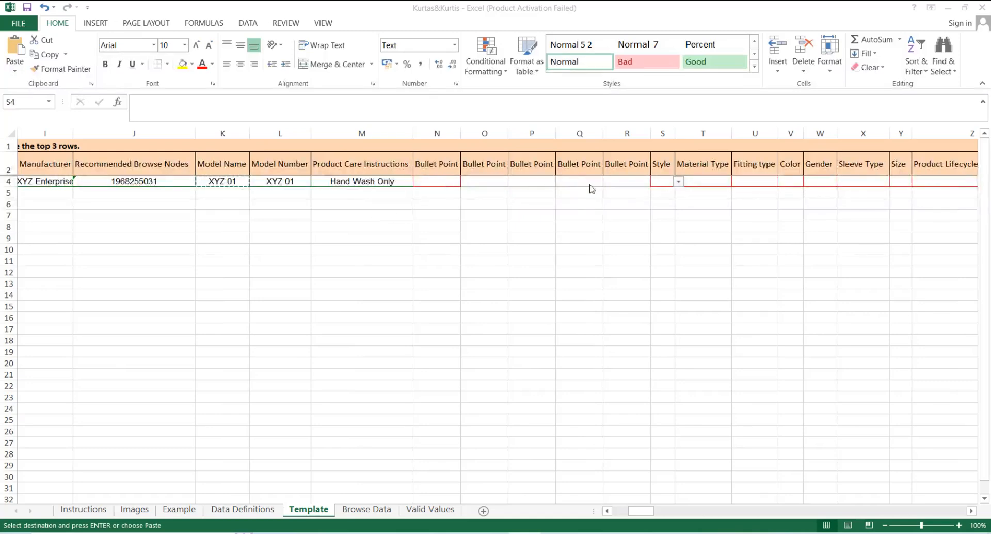
left_click(678, 183)
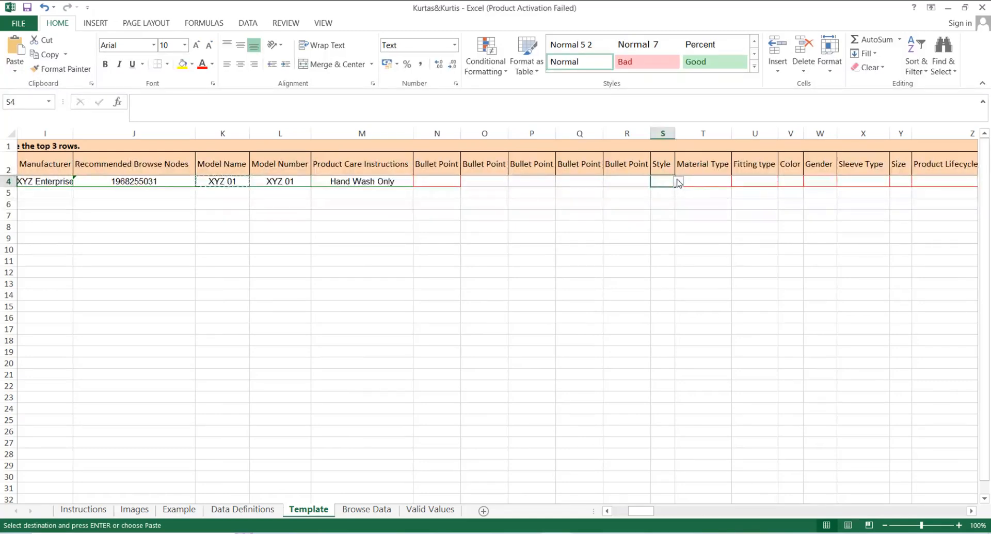
left_click(678, 183)
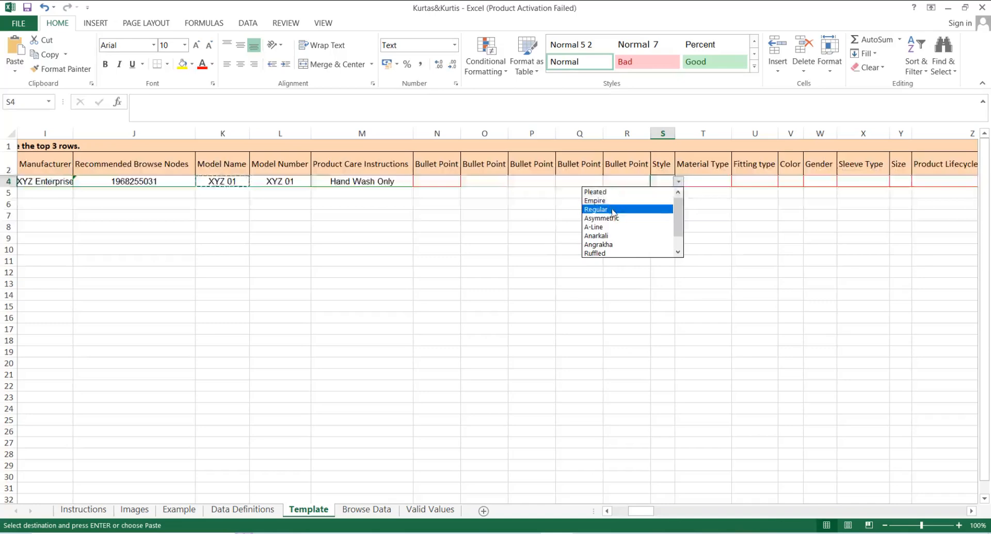
left_click(613, 211)
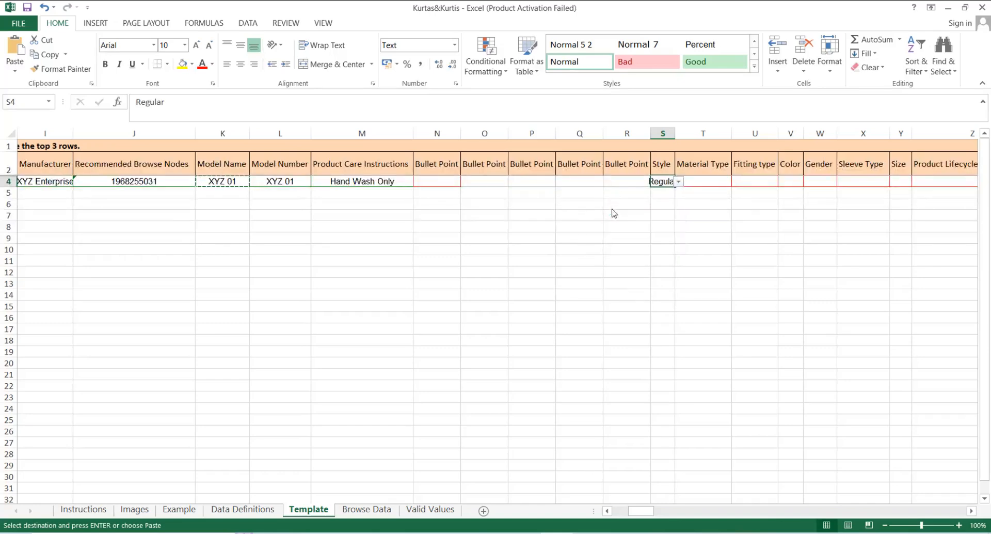
Step: Set the row 4 Material Type to Cotton and the Fitting type to Regular
left_click(708, 182)
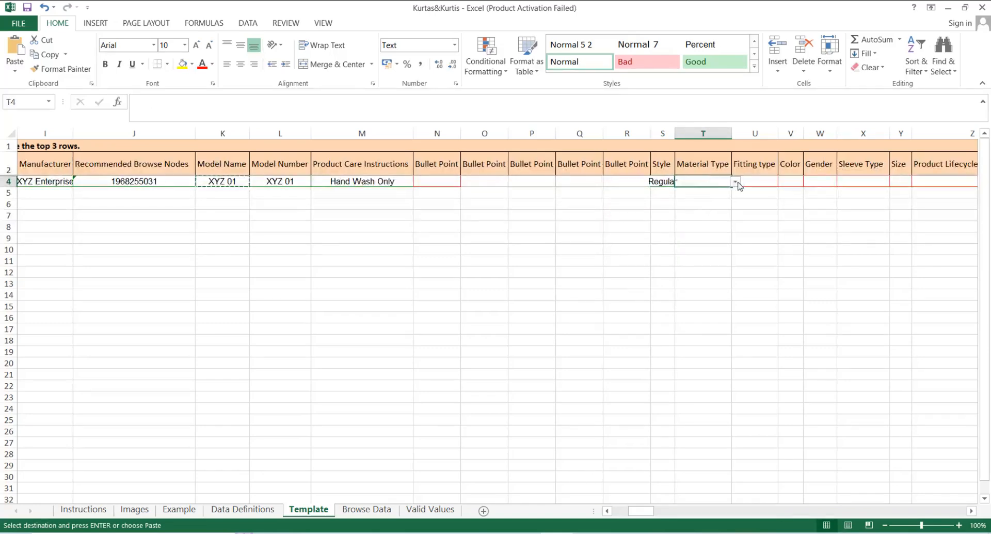
left_click(735, 182)
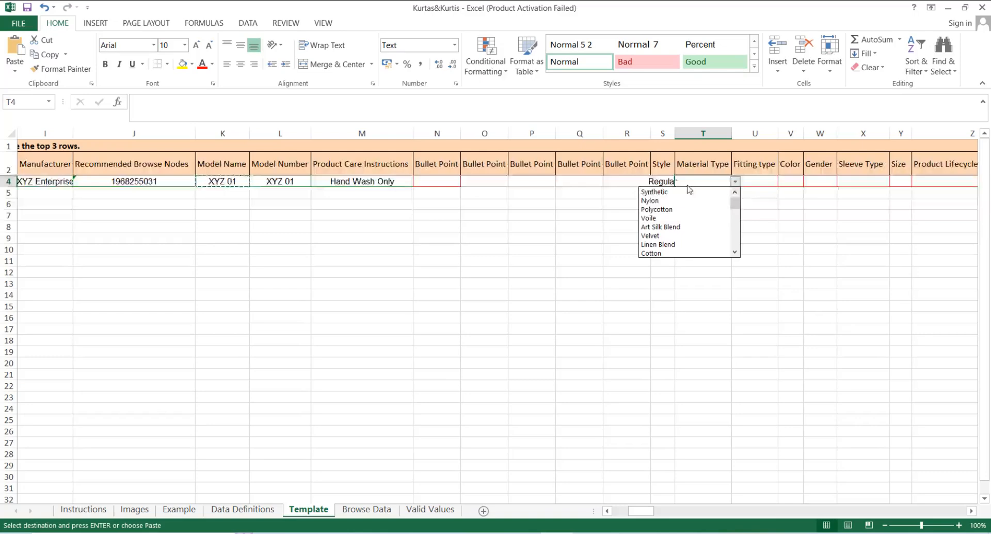
left_click(655, 254)
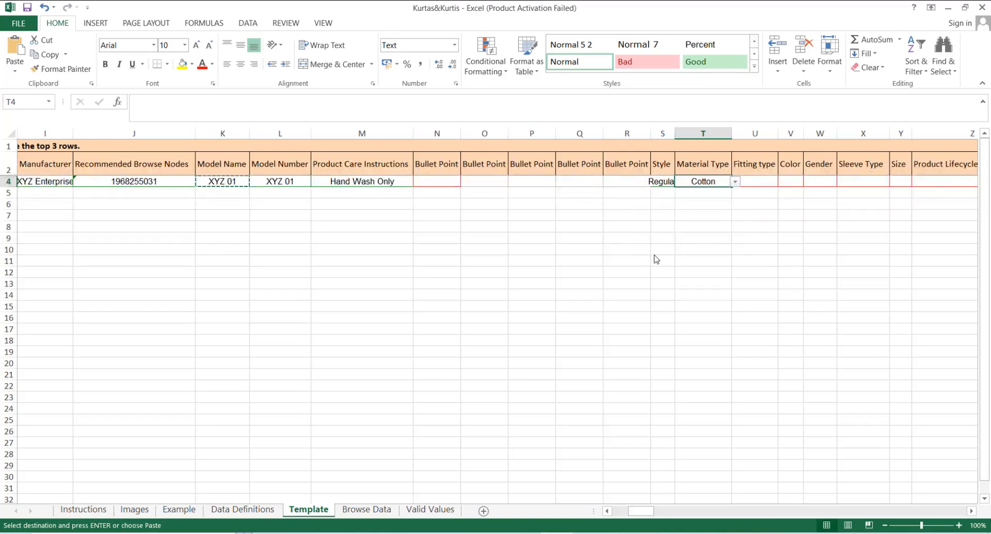
left_click(757, 185)
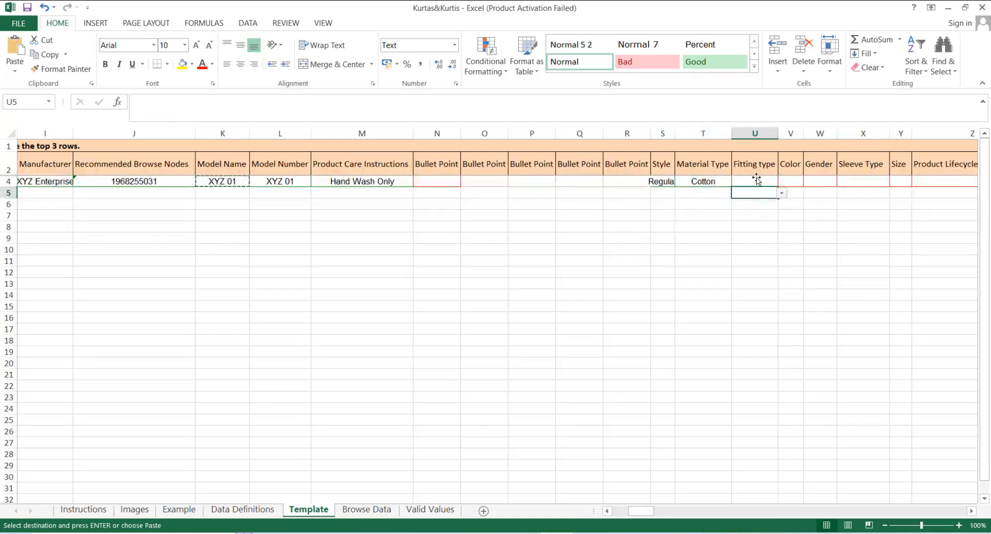
left_click(782, 181)
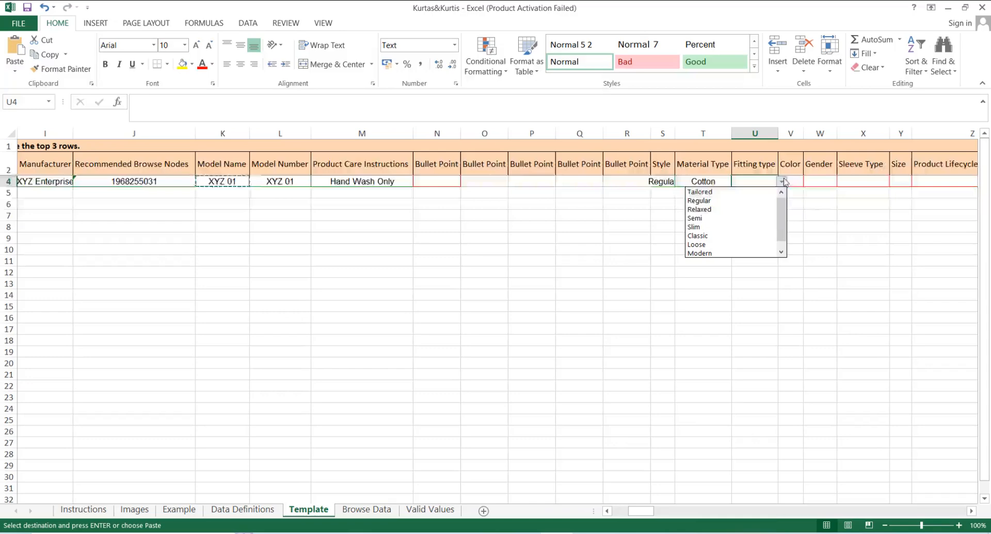
left_click(721, 201)
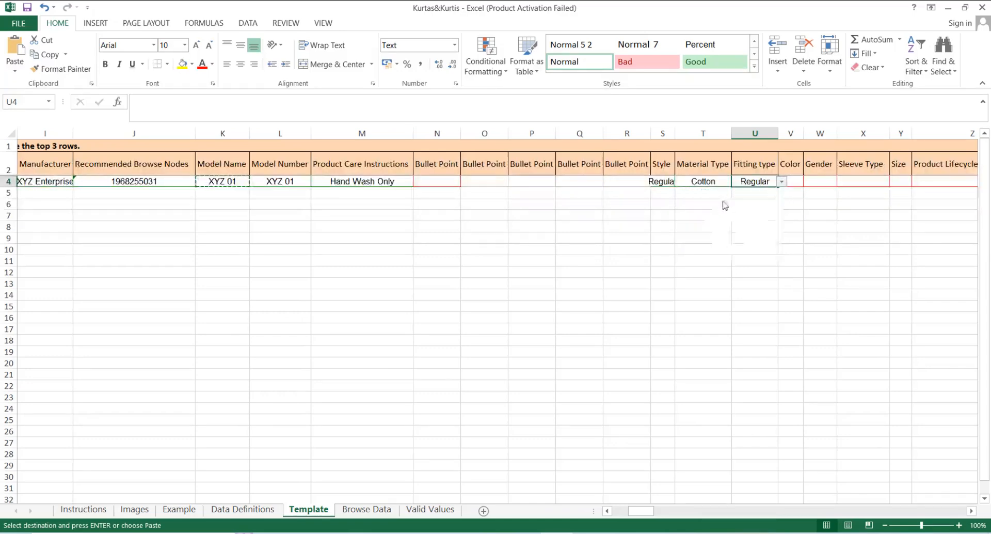
Step: Leave the row 4 Color empty, and set the Gender to Womens and the Sleeve Type to Sleeveless
left_click(799, 185)
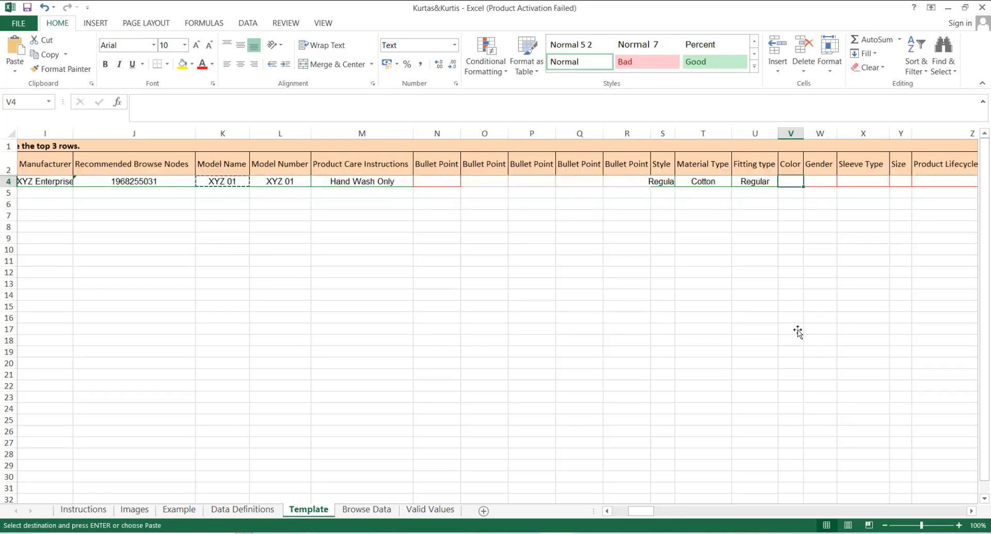
left_click(819, 183)
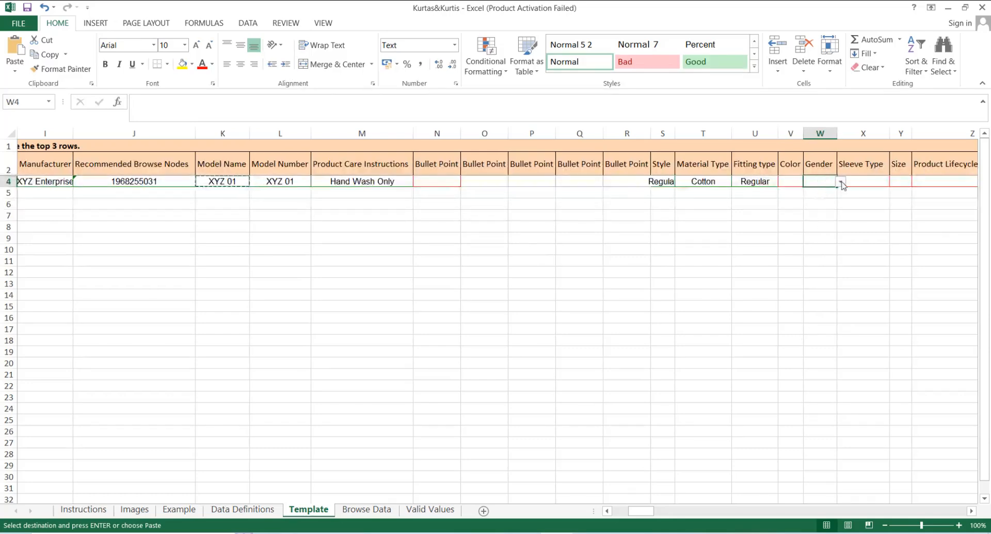
left_click(842, 183)
left_click(801, 193)
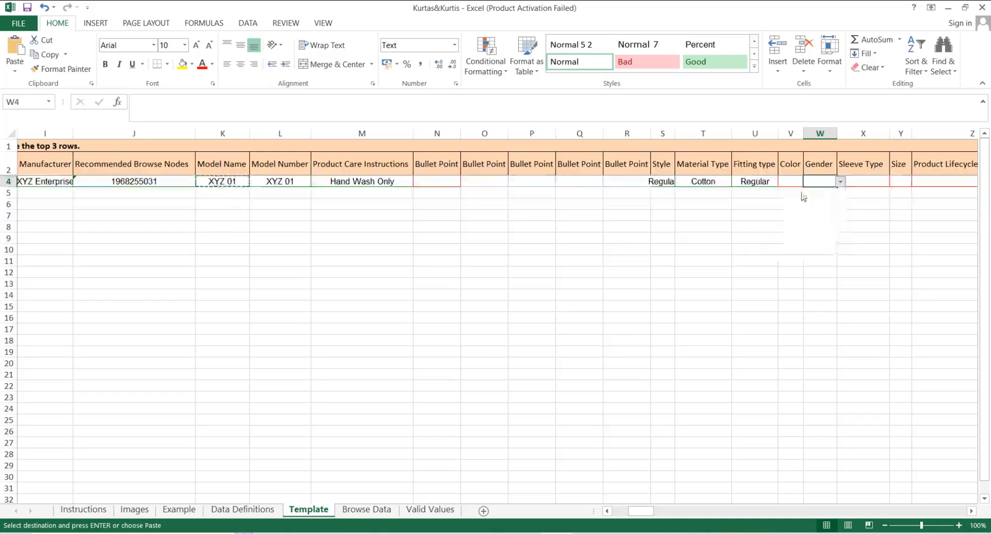
left_click(870, 184)
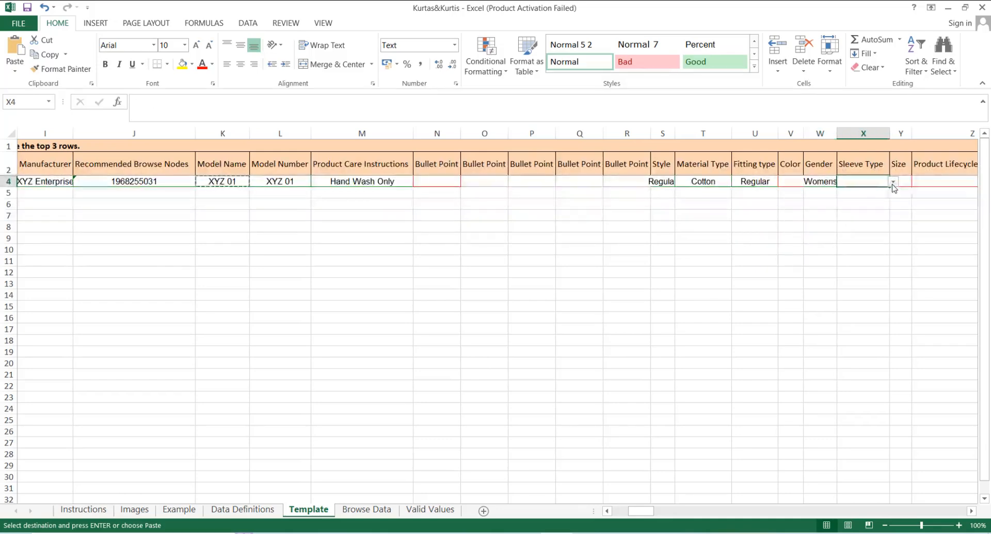
left_click(892, 183)
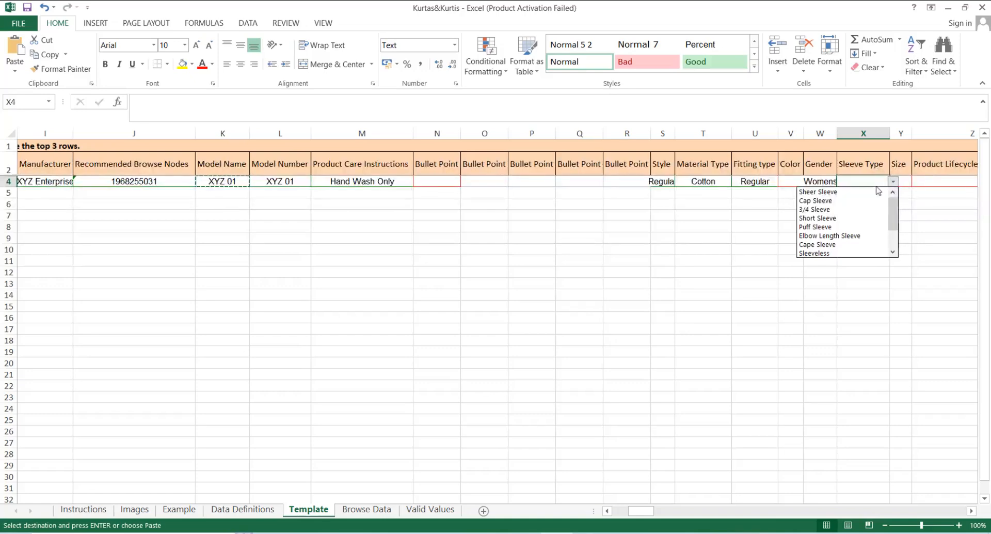
left_click(822, 258)
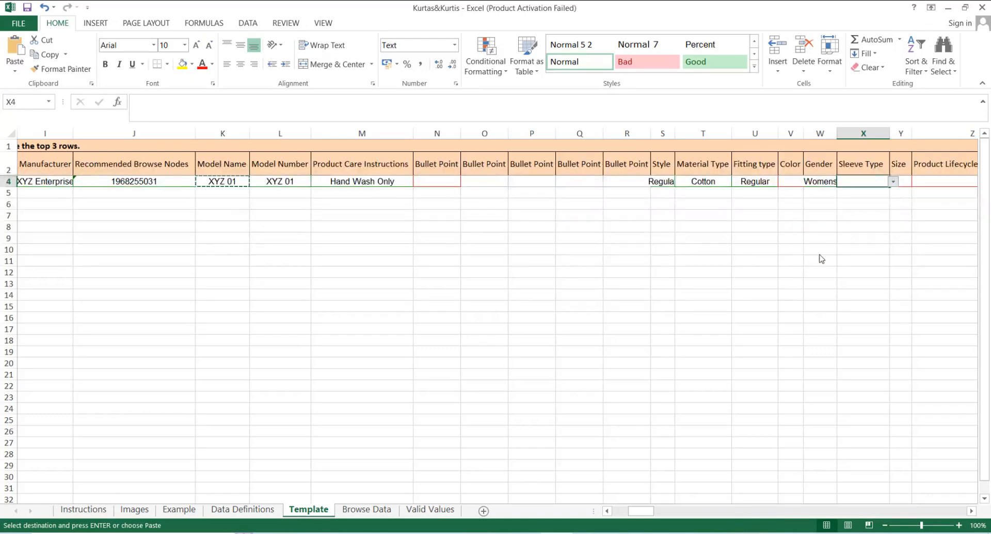
left_click(905, 184)
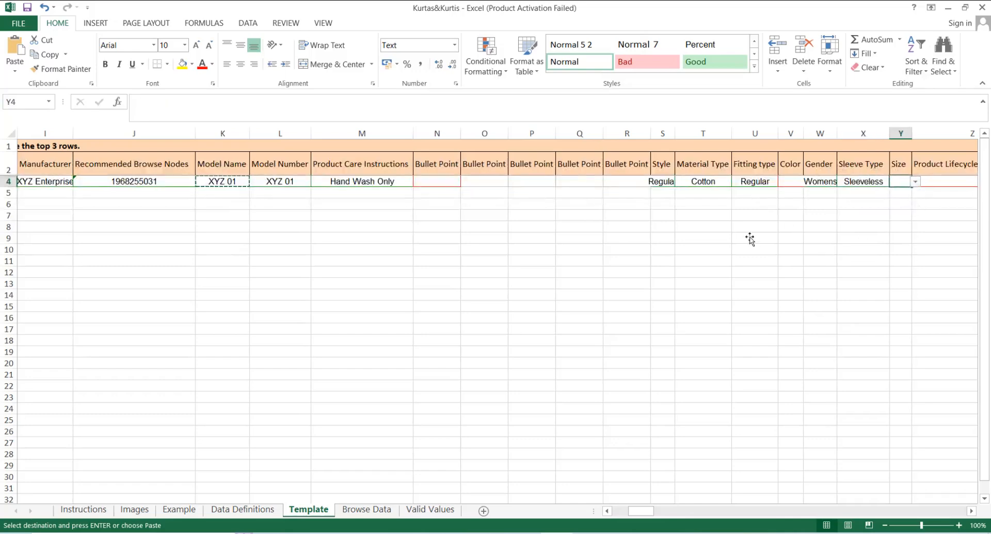
Step: Leave the row 4 Size cell empty and set the Product Lifecycle Supply Type to Fashion
key("Right")
key("Right")
key("Right")
key("Right")
key("Right")
key("Right")
key("Right")
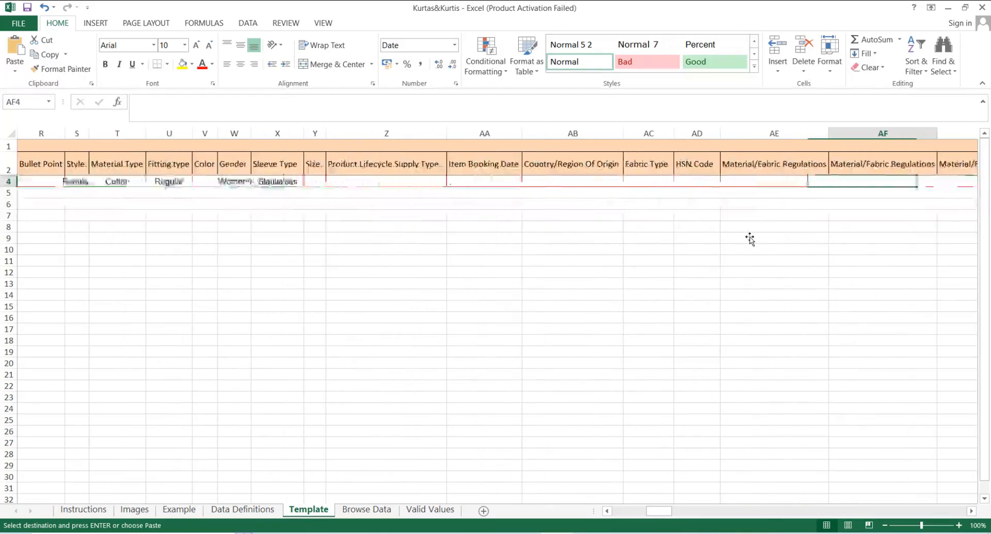
left_click(381, 192)
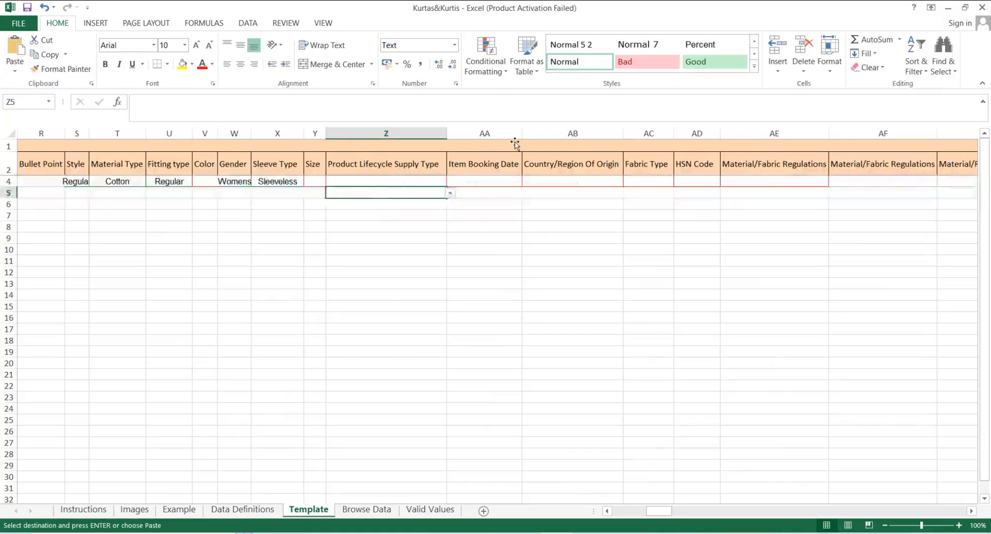
key("Escape")
key("Up")
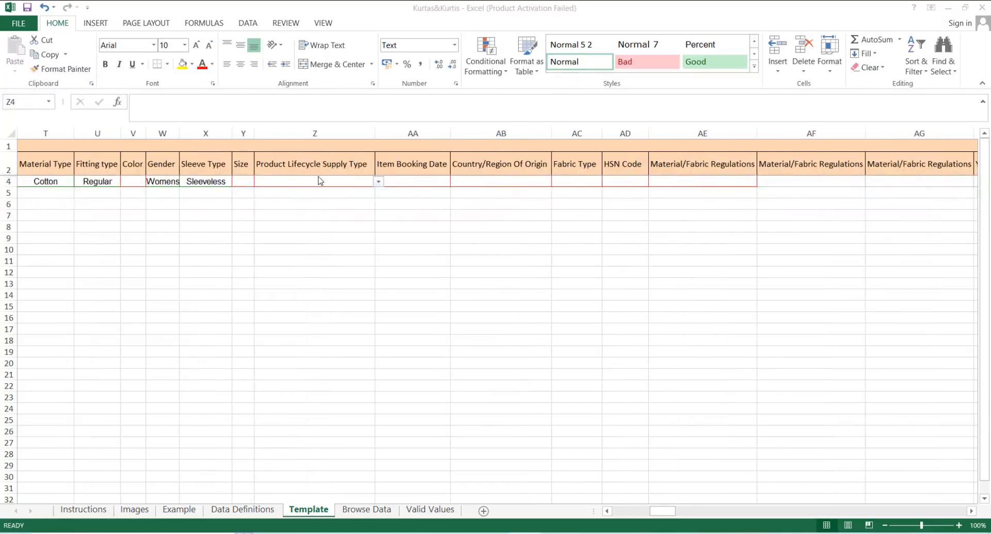
left_click(379, 181)
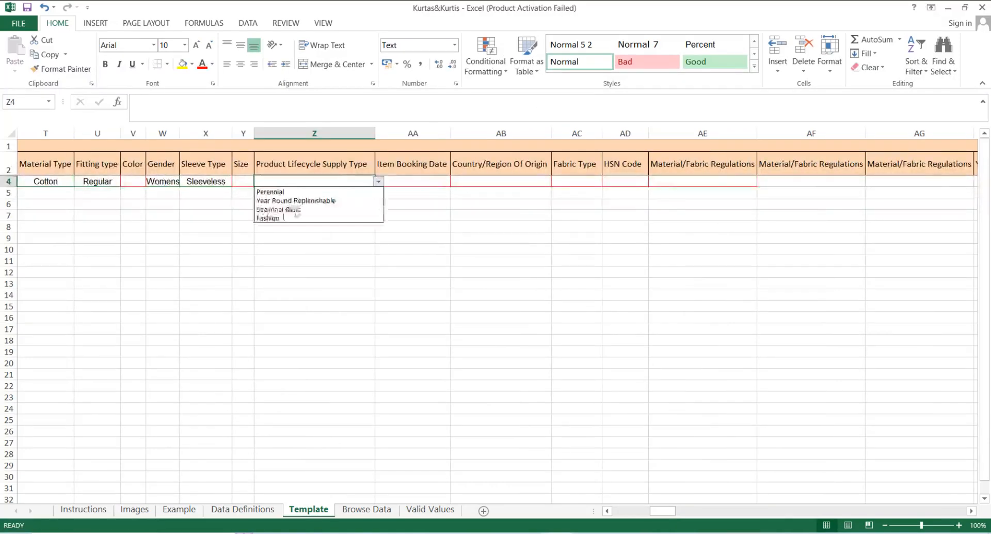
scroll(274, 220, "down", 1)
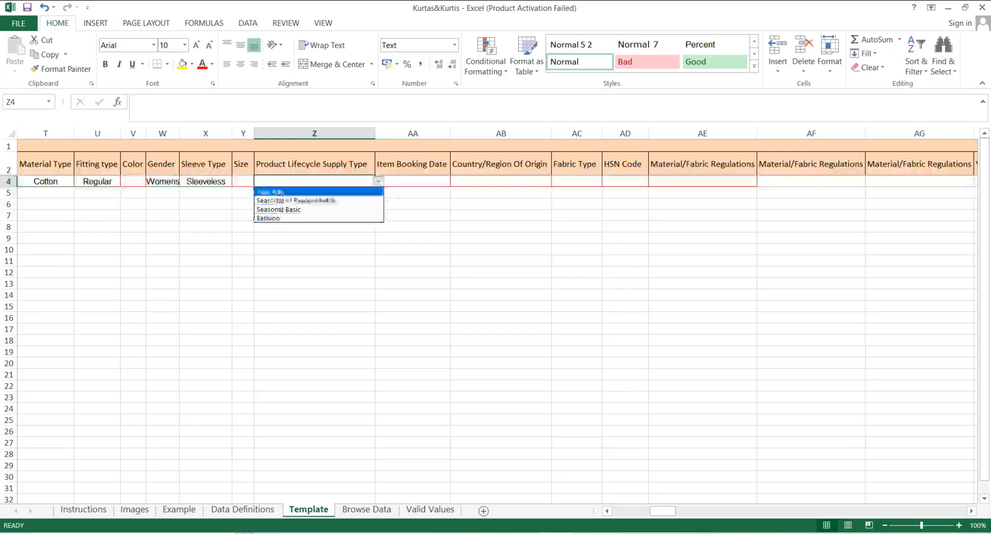
left_click(274, 219)
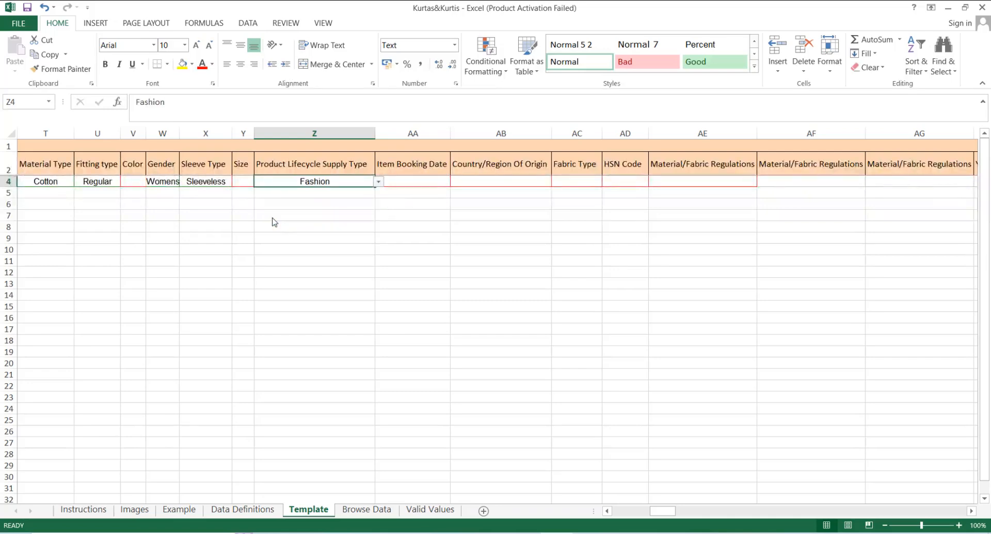
Step: Skip the Item Booking Date in row 4 and set the Country/Region Of Origin to India
left_click(480, 192)
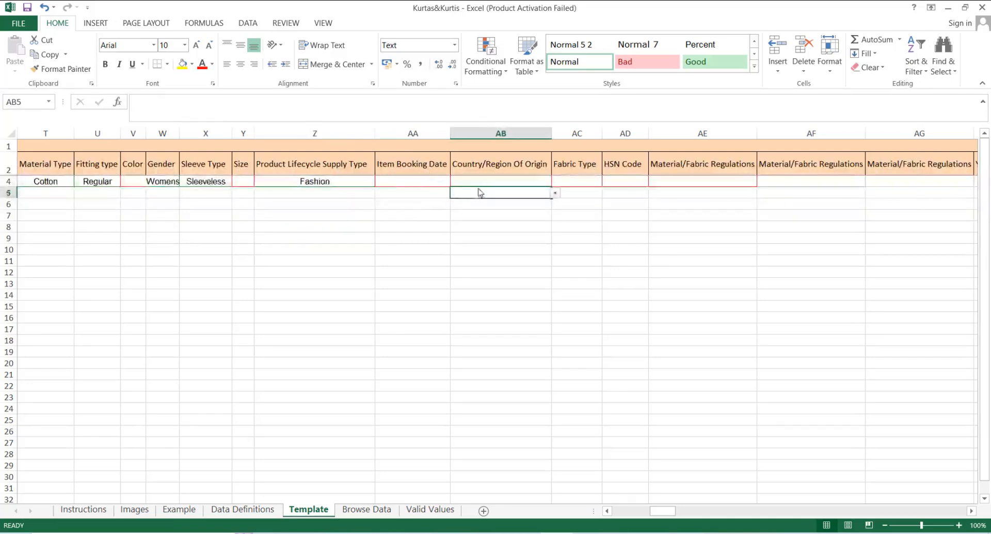
left_click(483, 174)
left_click(487, 186)
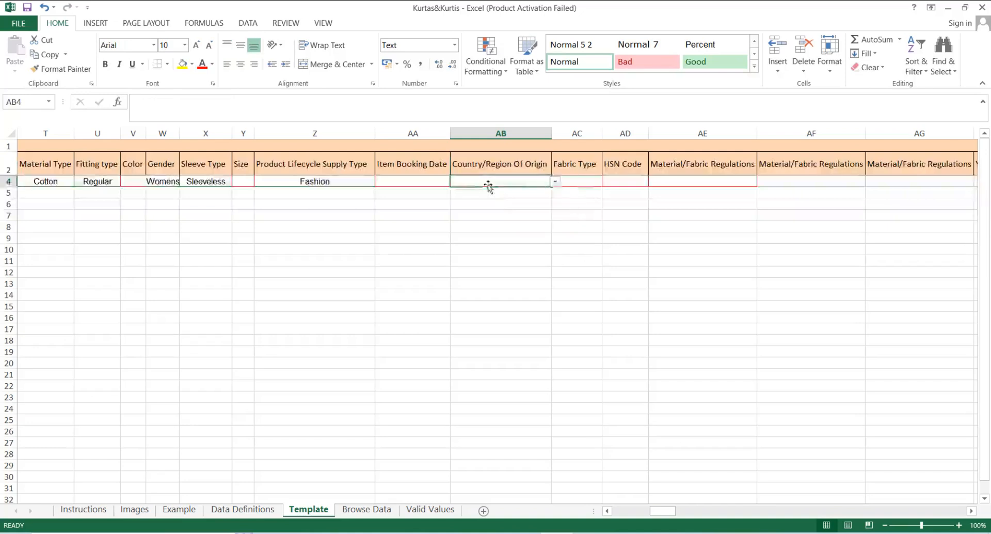
left_click(554, 181)
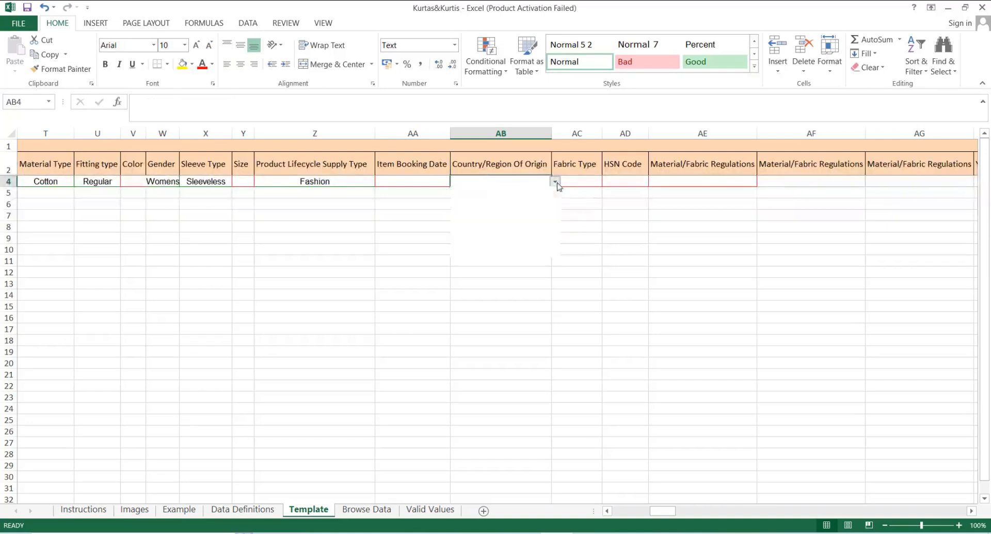
left_click(485, 182)
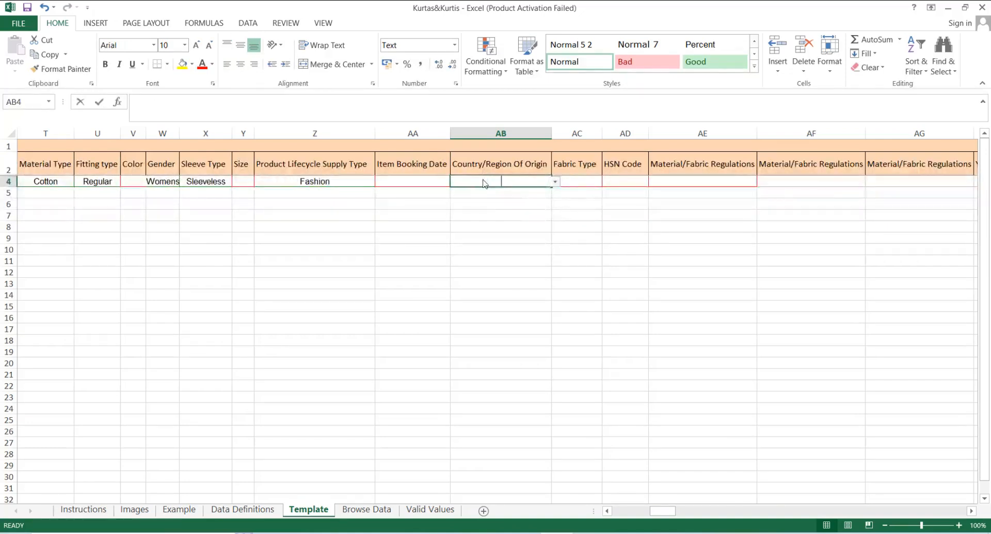
type("India")
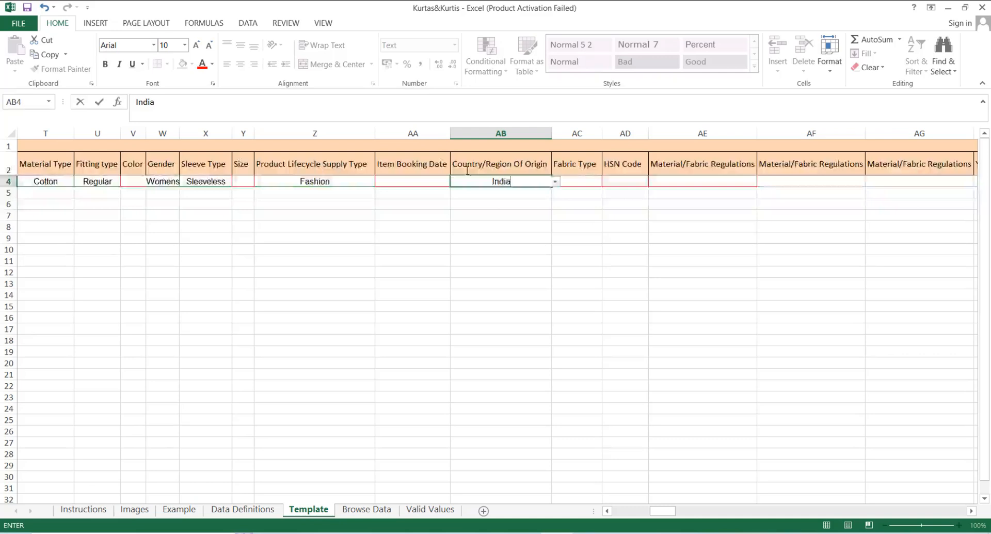
Step: Copy Cotton from the row 4 Material Type into the Fabric Type, and set the HSN Code to 3924
left_click(583, 176)
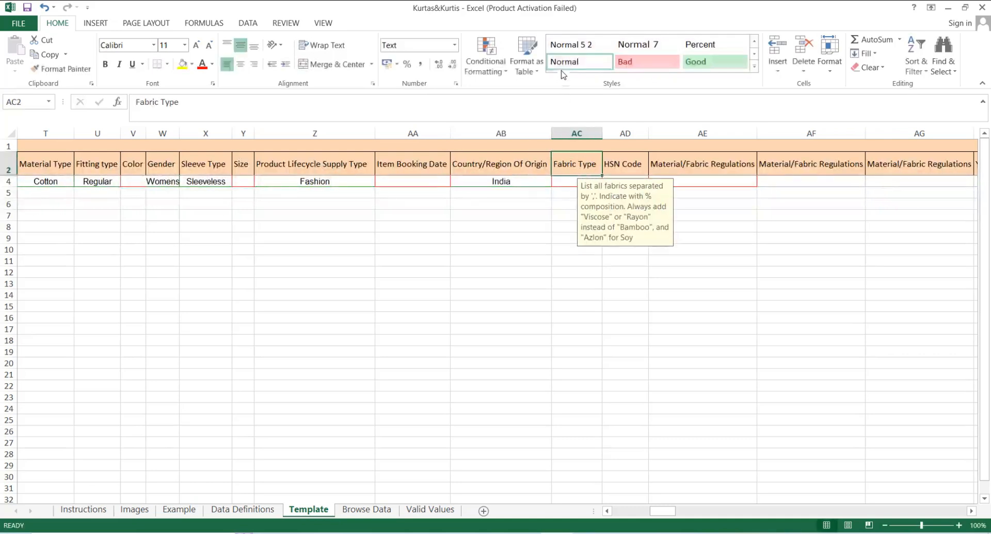
left_click(46, 182)
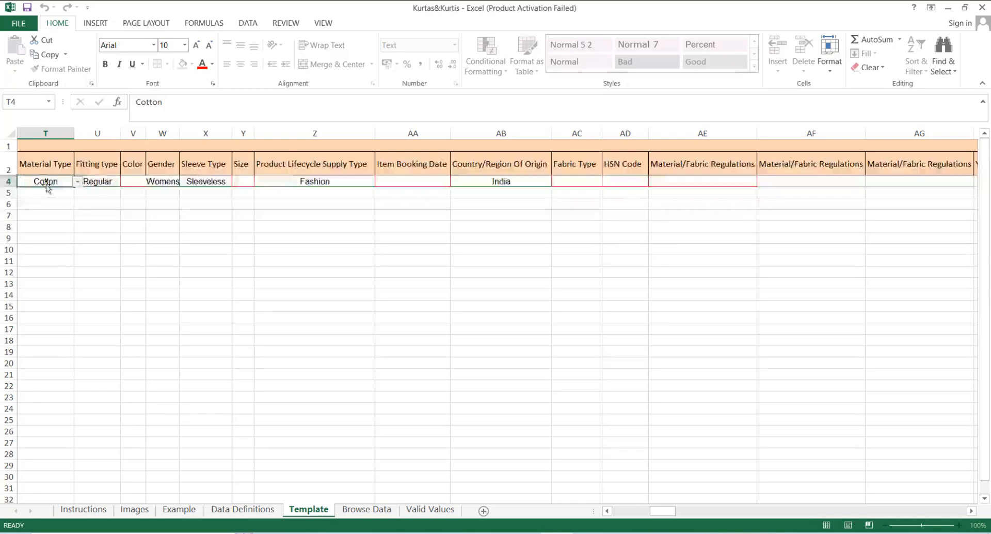
key("ctrl+c")
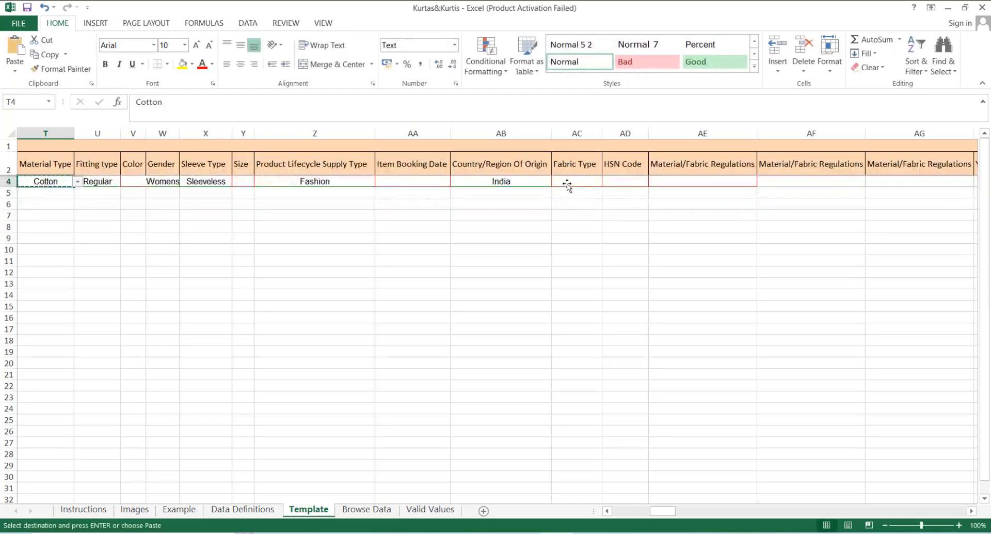
left_click(566, 182)
key("ctrl+v")
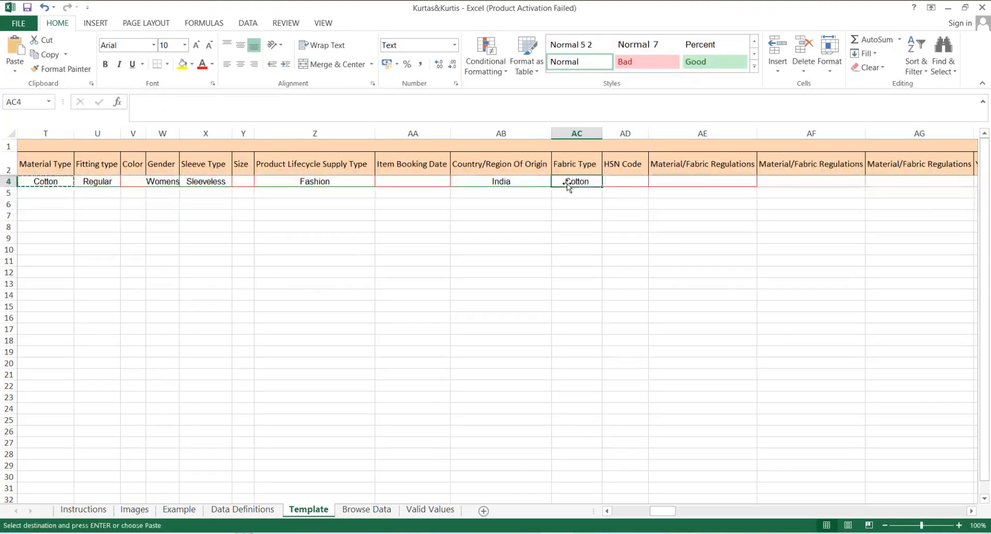
left_click(620, 184)
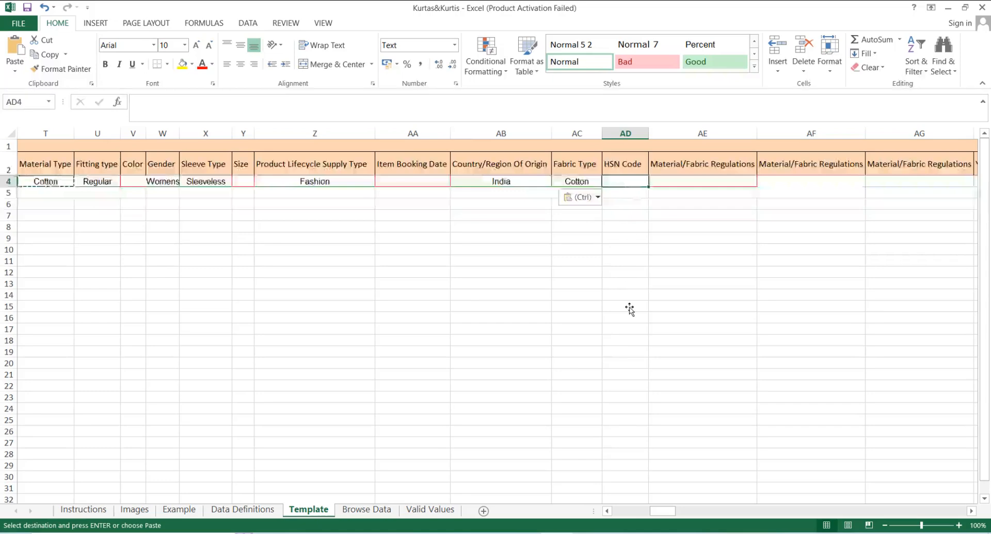
type("3924")
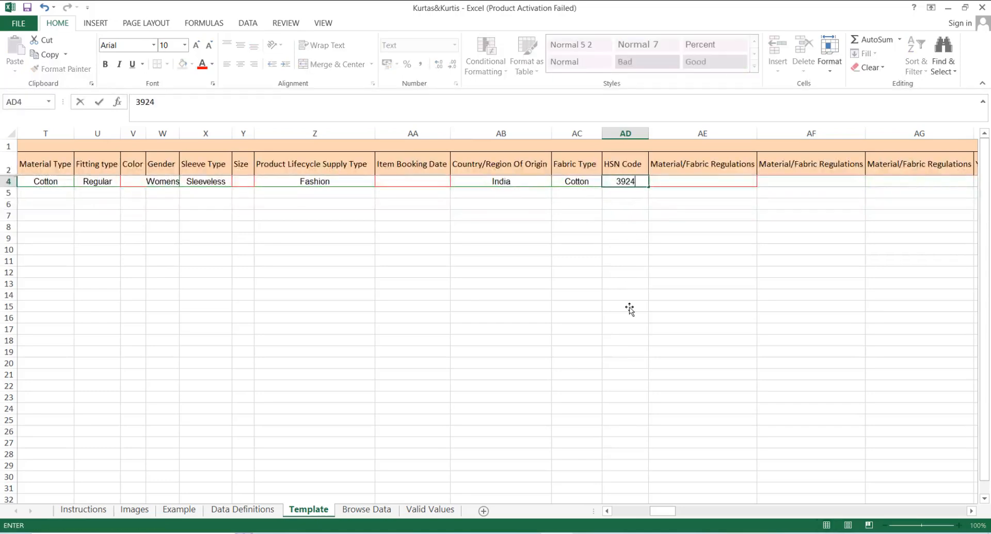
Step: Set the first Material/Fabric Regulations cell in row 4 to Not Applicable
left_click(700, 180)
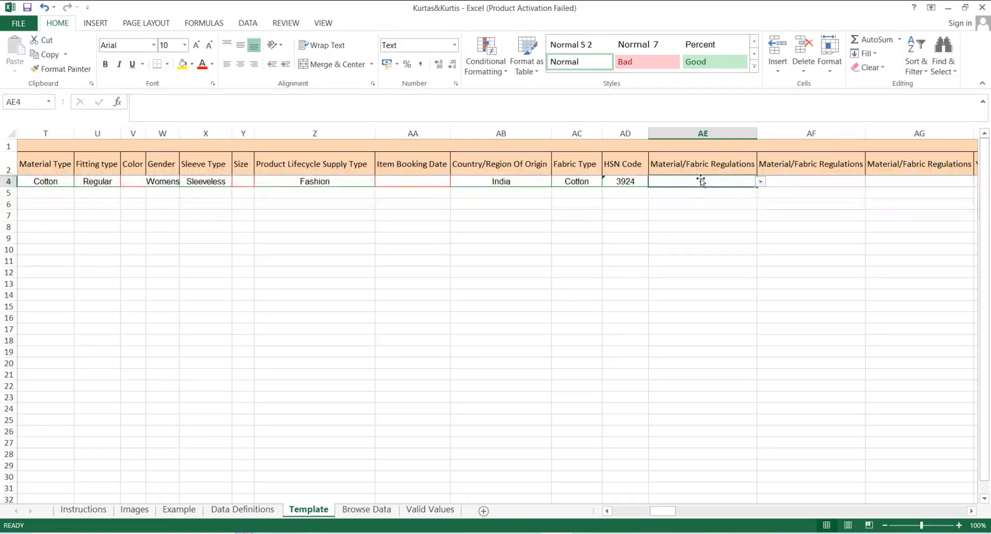
left_click(760, 183)
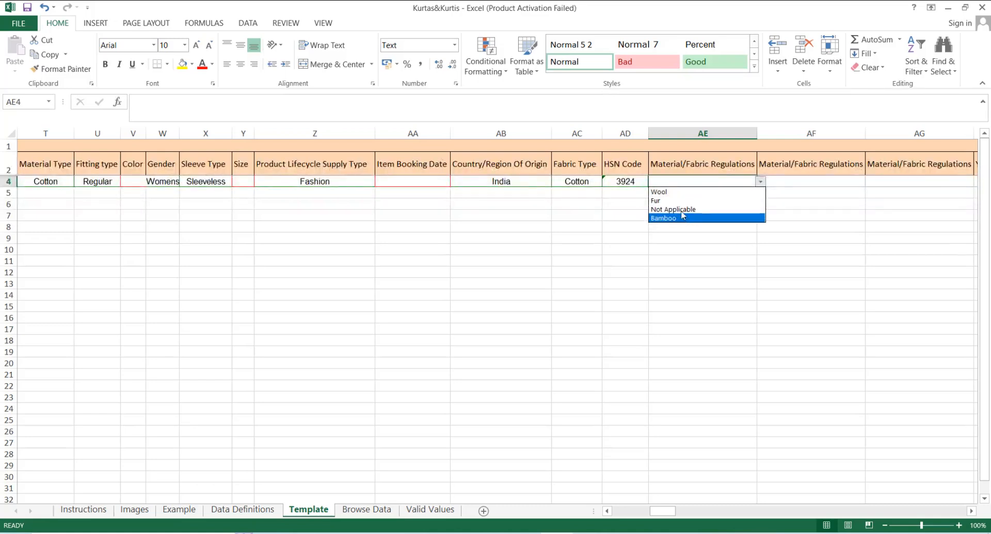
left_click(672, 192)
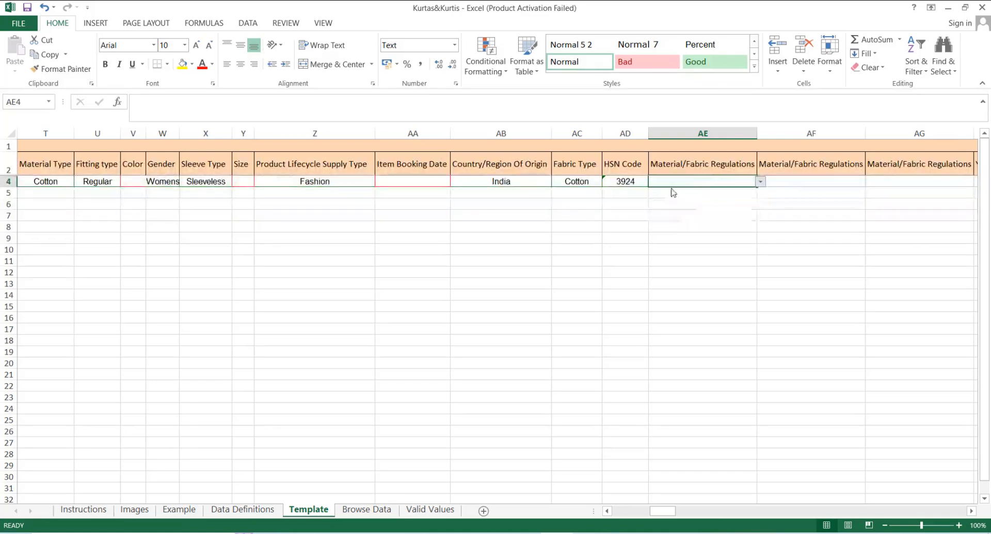
left_click(759, 184)
left_click(760, 184)
left_click(760, 183)
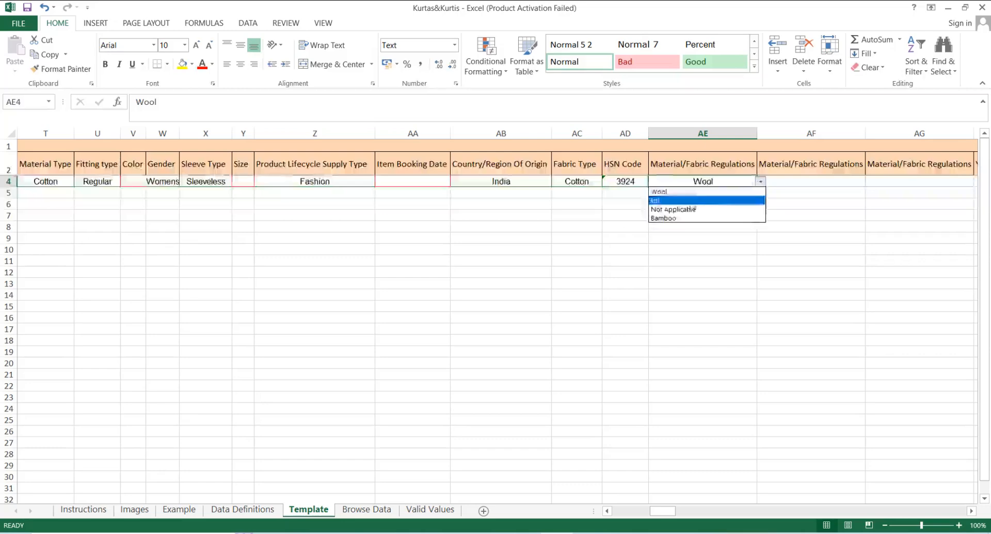
left_click(690, 211)
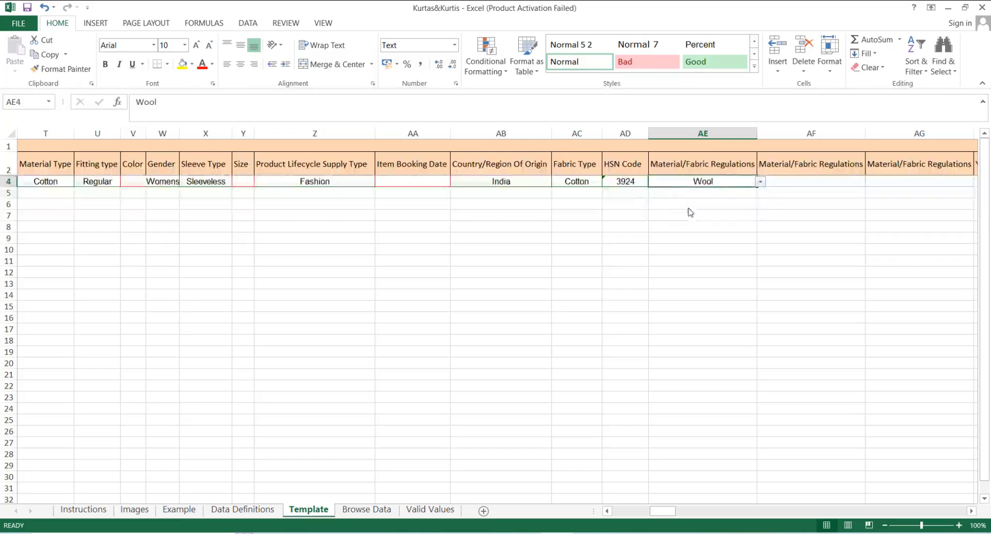
Step: Look over the columns after the first Material/Fabric Regulations, checking the header notes from Quantity through Main Image URL
left_click(785, 184)
key("Right")
key("Right")
key("Right")
key("Right")
key("Right")
key("Right")
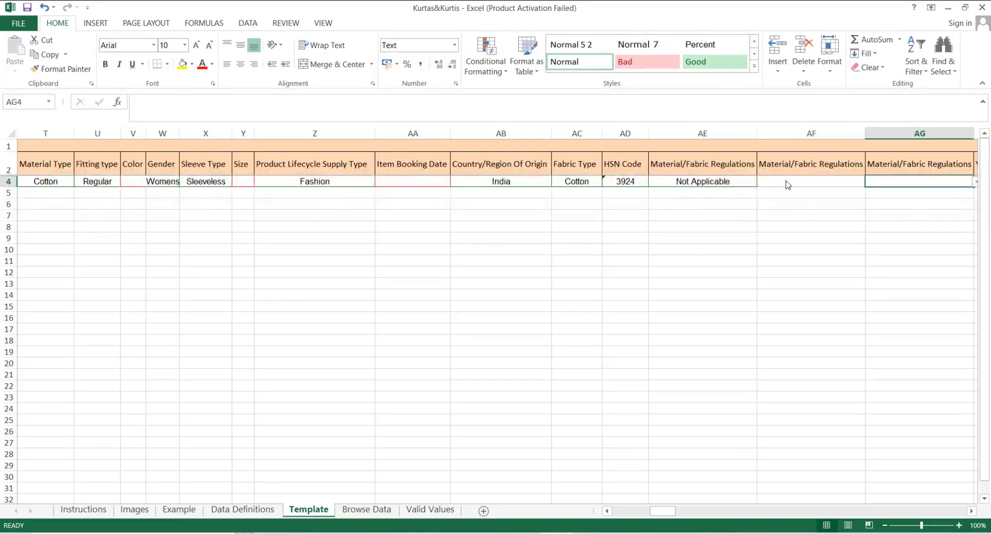
key("Left")
key("Left")
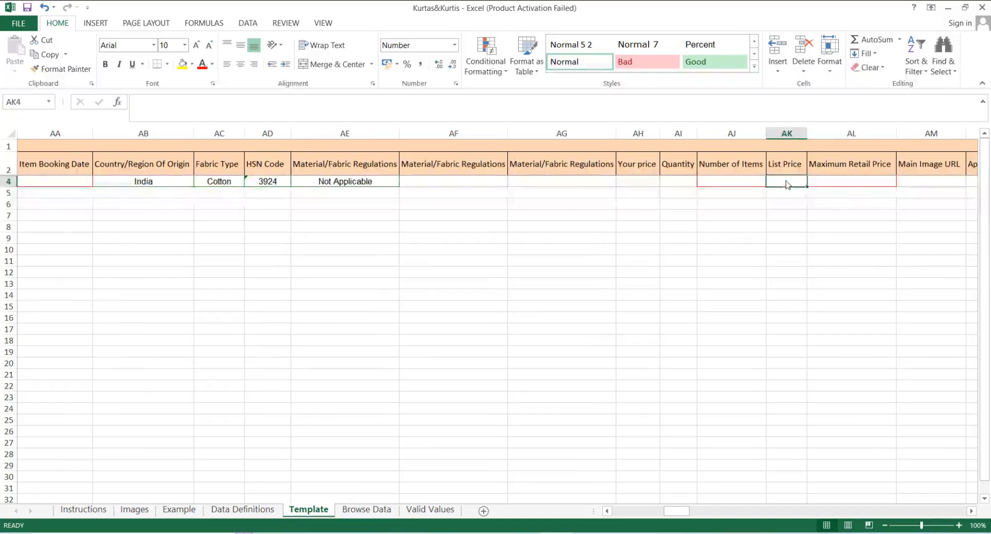
key("Right")
key("Right")
key("Right")
key("Right")
key("Right")
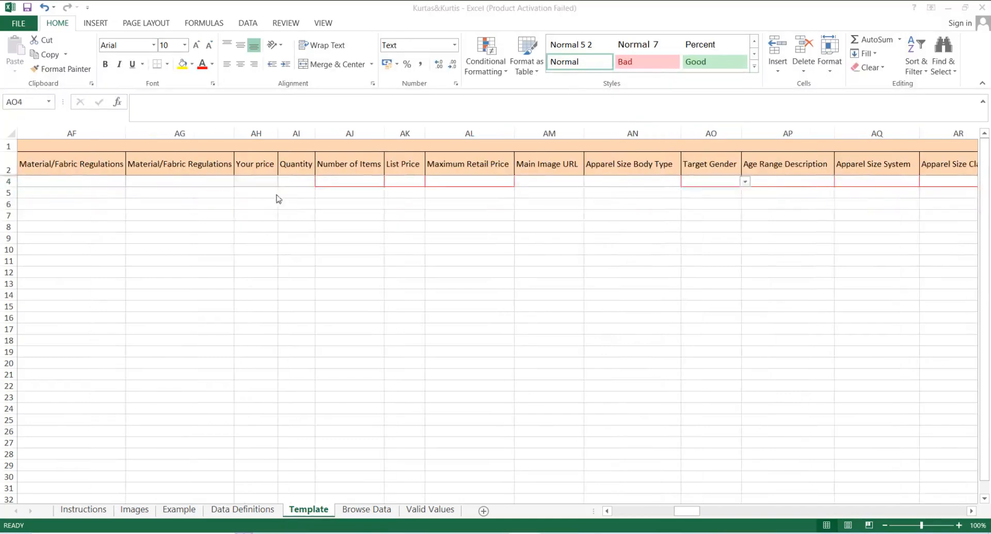
left_click(310, 165)
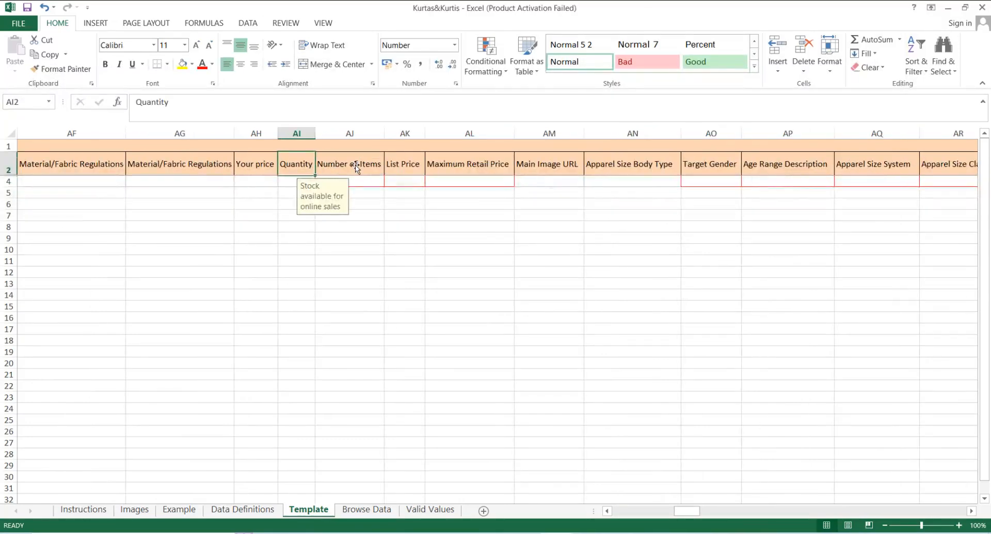
left_click(356, 166)
left_click(405, 166)
left_click(471, 173)
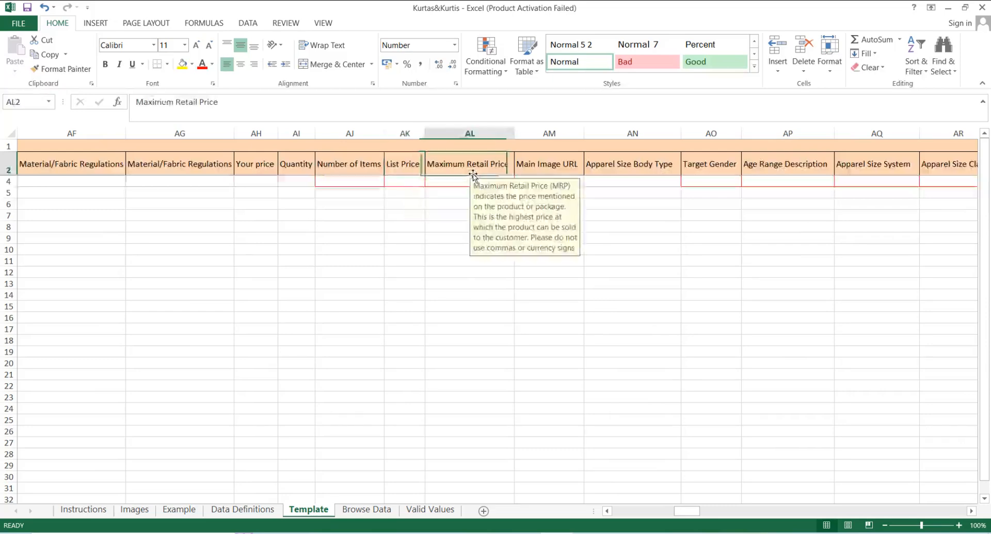
left_click(532, 172)
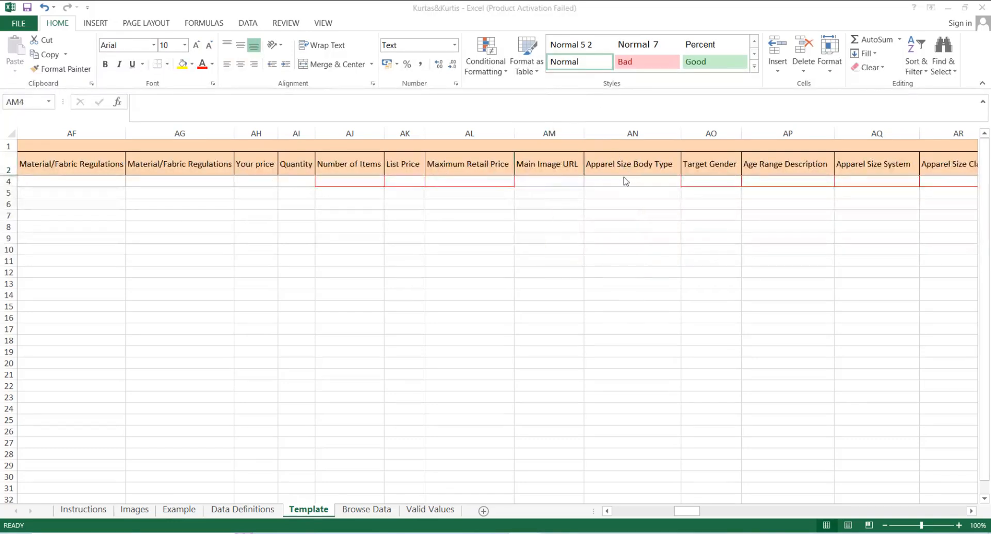
Step: Leave the row 4 Main Image URL and Apparel Size Body Type empty, and set the Target Gender to Female
key("Down")
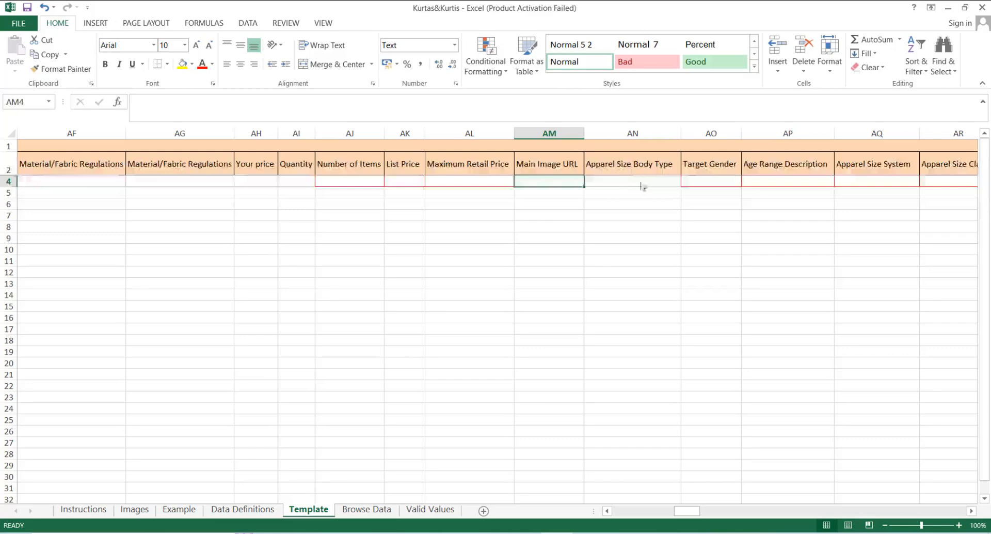
left_click(641, 186)
left_click(717, 180)
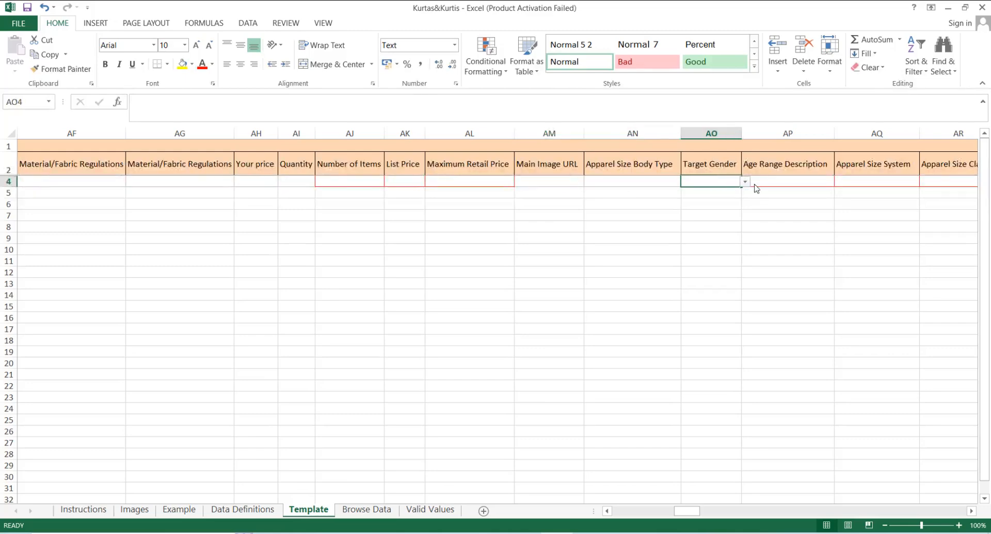
left_click(745, 182)
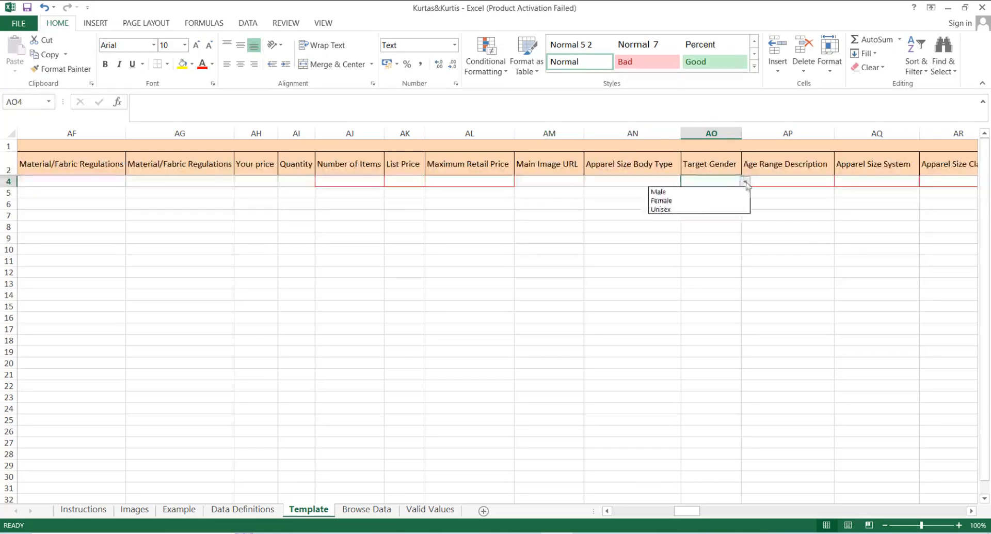
left_click(689, 206)
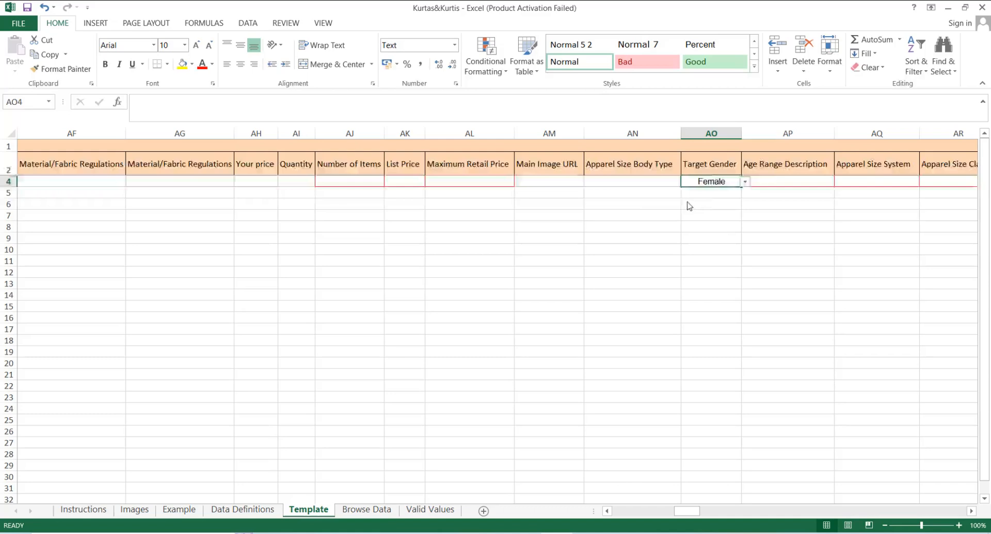
Step: Look over the row 4 columns from Age Range Description through the Images section to the Variation fields
left_click(776, 179)
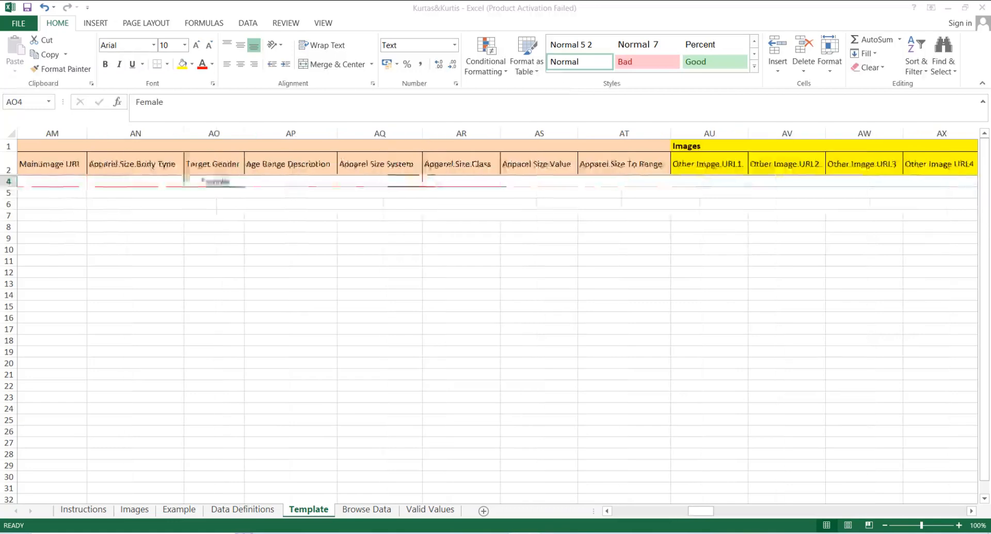
left_click(305, 186)
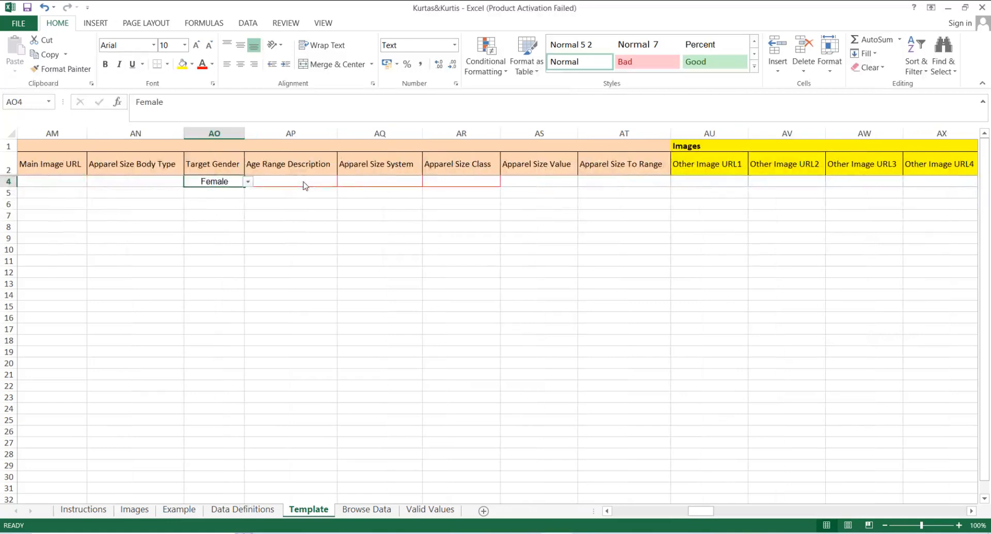
key("Tab")
key("Tab")
key("Tab")
key("Tab")
key("Tab")
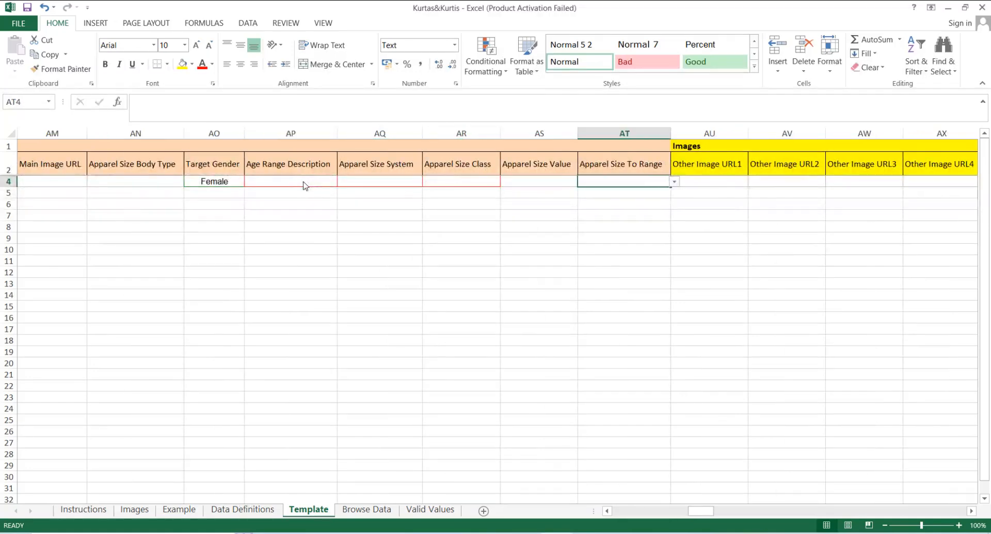
key("Tab")
key("Tab")
key("Tab")
key("Tab")
key("Tab")
key("Tab")
key("Tab")
key("Tab")
key("Tab")
key("Tab")
key("Tab")
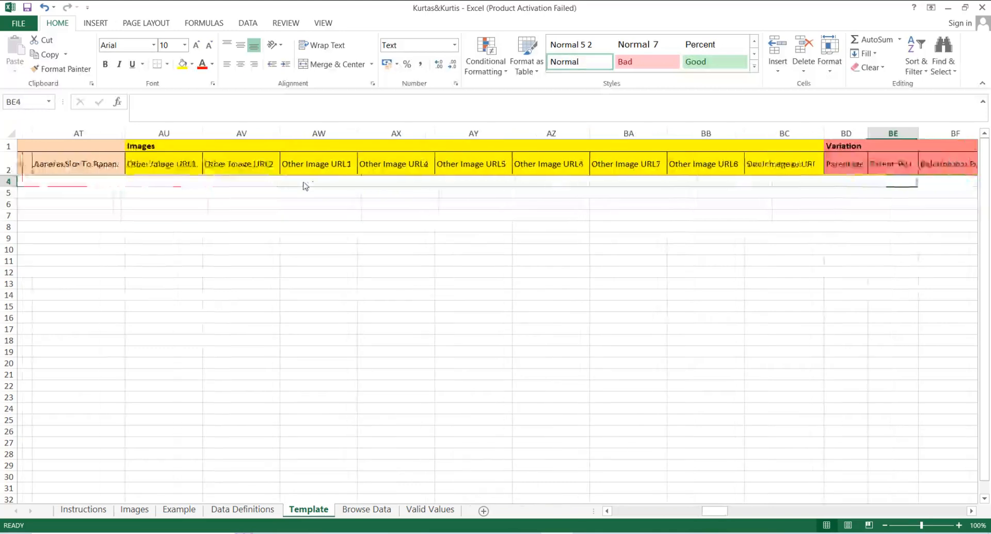
key("Tab")
key("Tab")
key("Tab")
key("shift+Tab")
key("shift+Tab")
key("shift+Tab")
key("shift+Tab")
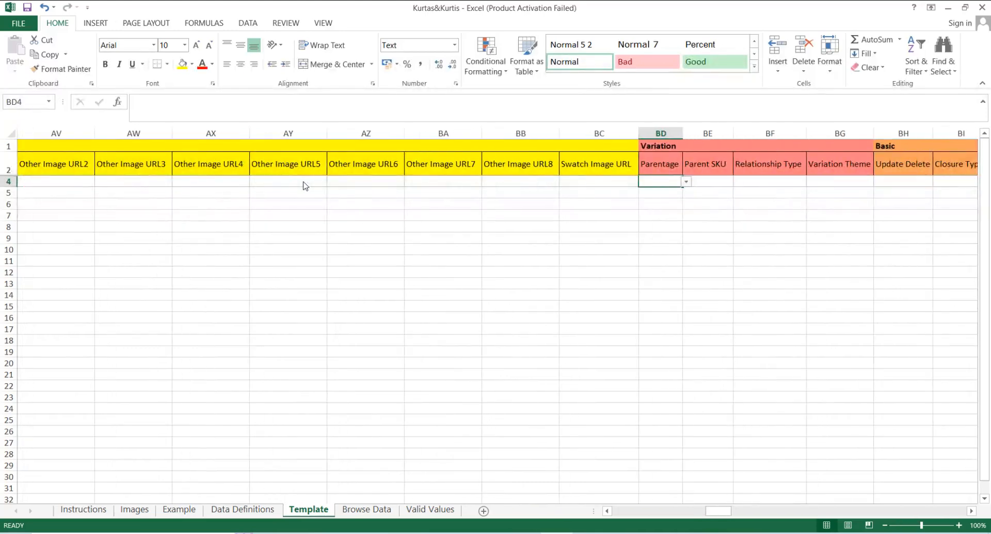
Step: Leave the row 4 Variation fields empty and set Update Delete to Update
key("Tab")
key("Tab")
key("Tab")
key("Tab")
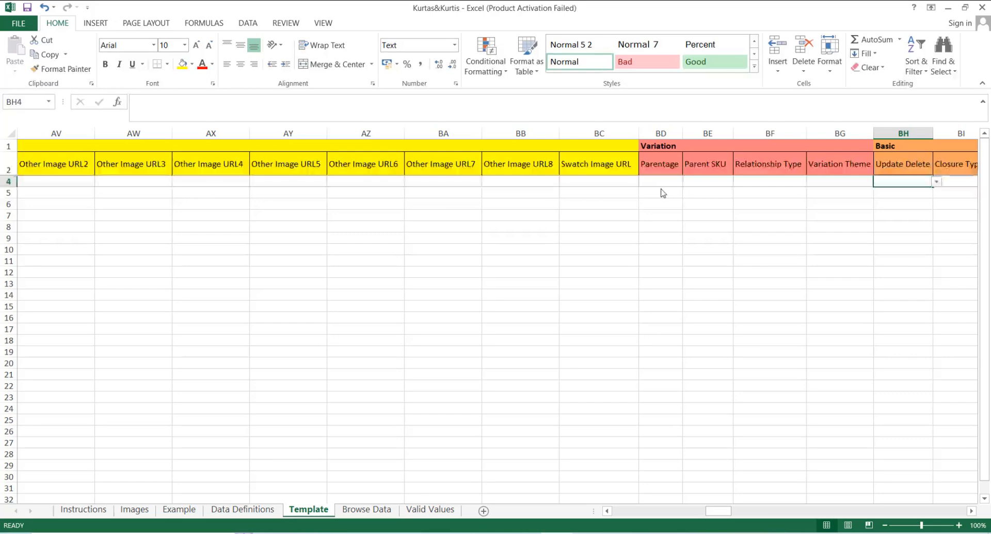
left_click(937, 182)
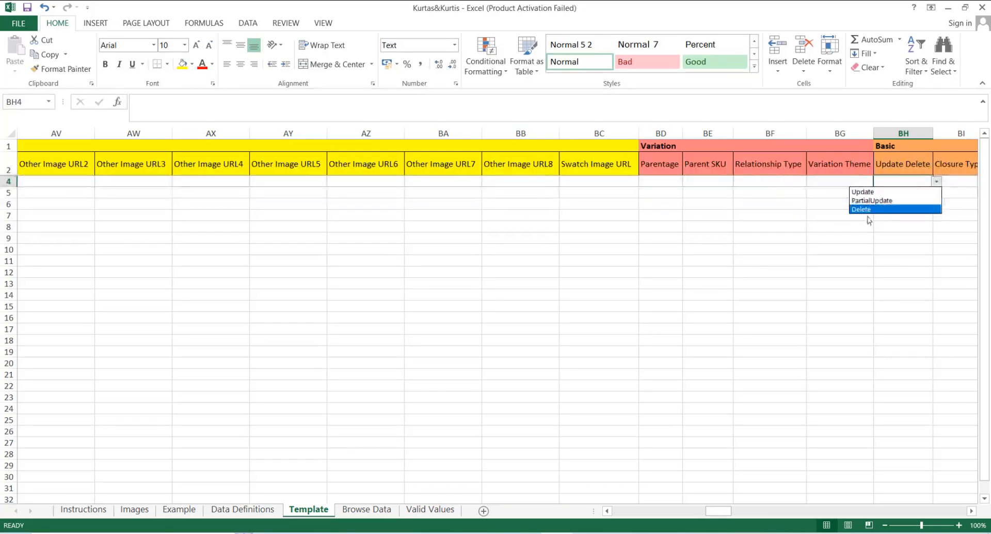
left_click(866, 196)
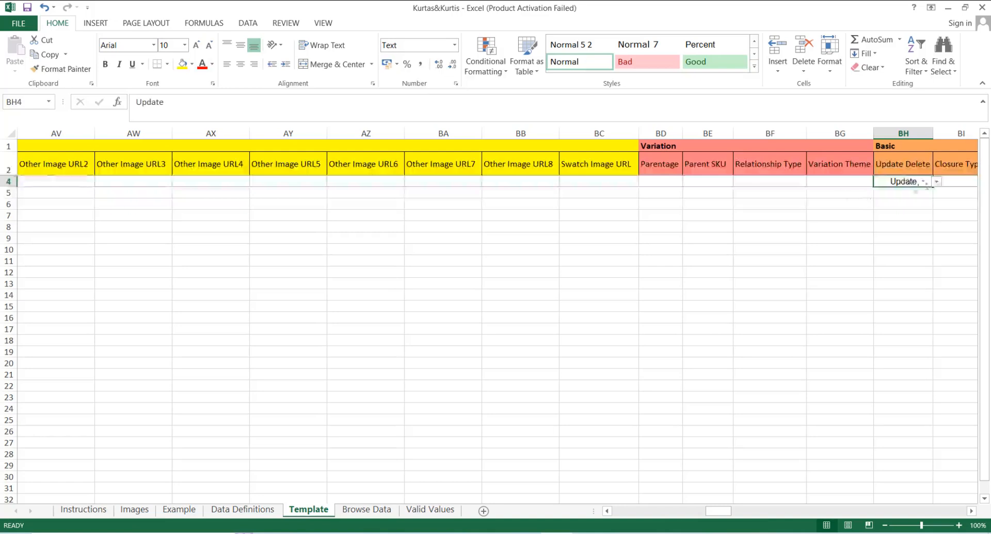
left_click(936, 182)
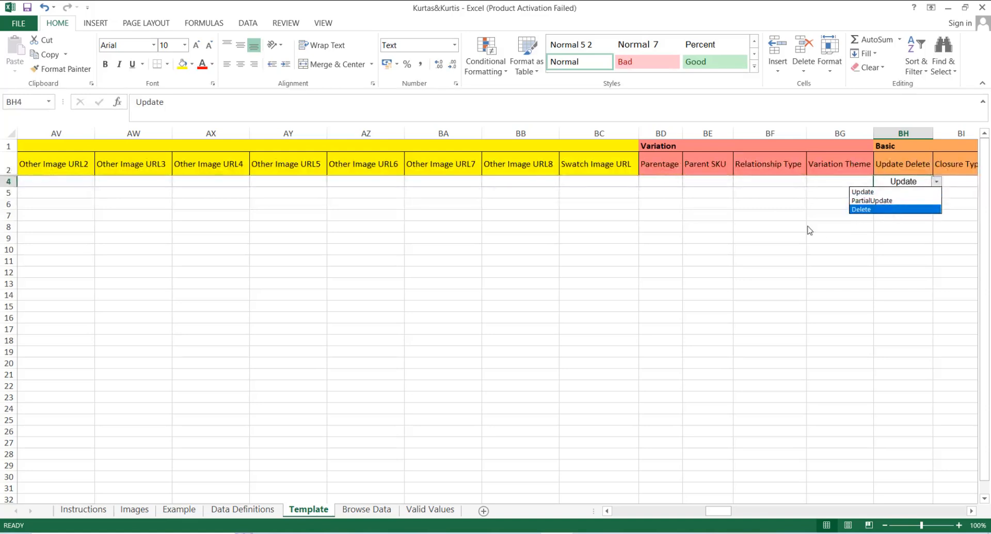
left_click(873, 192)
Step: Look over the row 4 columns from Closure Type through the Discovery section to Special Sizes
left_click(962, 183)
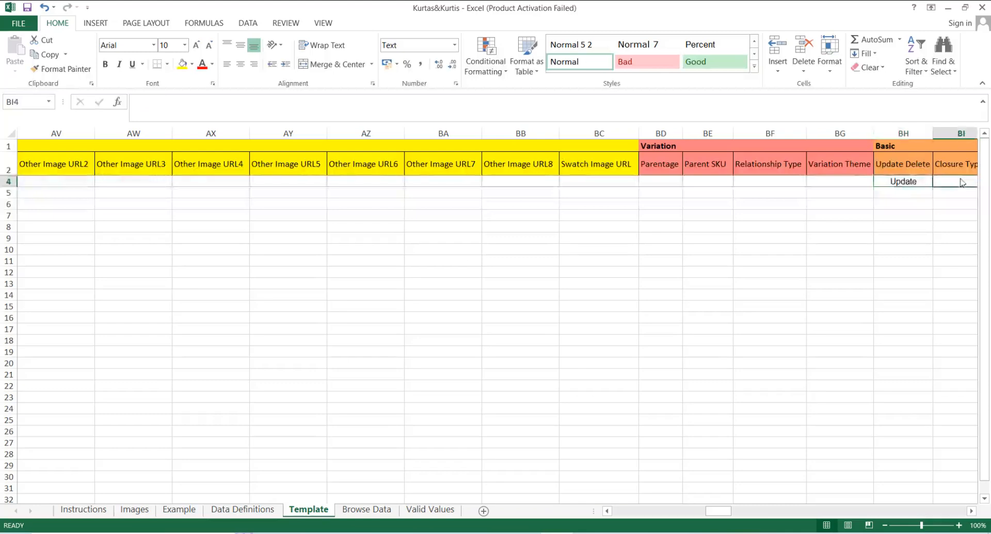
key("Right")
key("Right")
key("Right")
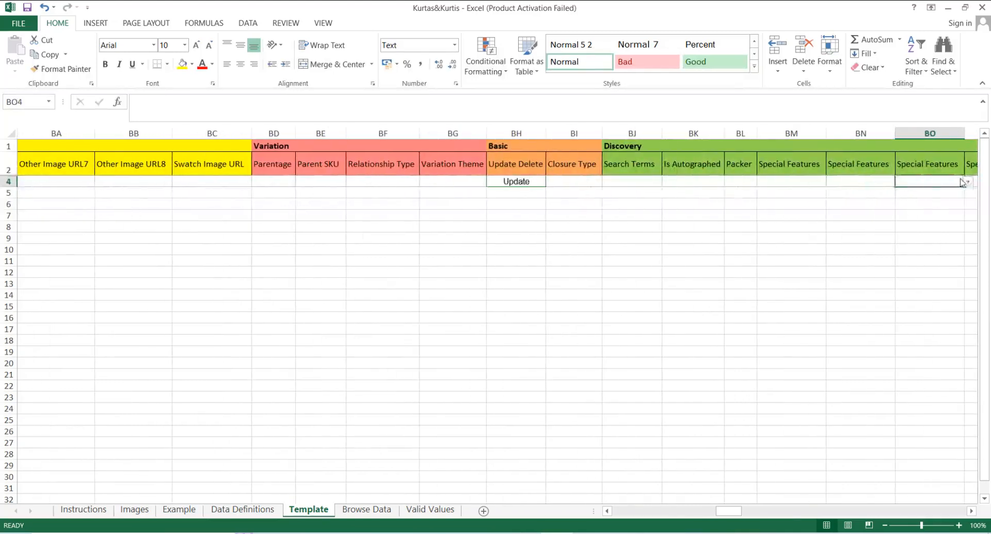
key("Left")
key("Left")
key("Right")
key("Right")
key("Right")
key("Right")
key("Right")
key("Right")
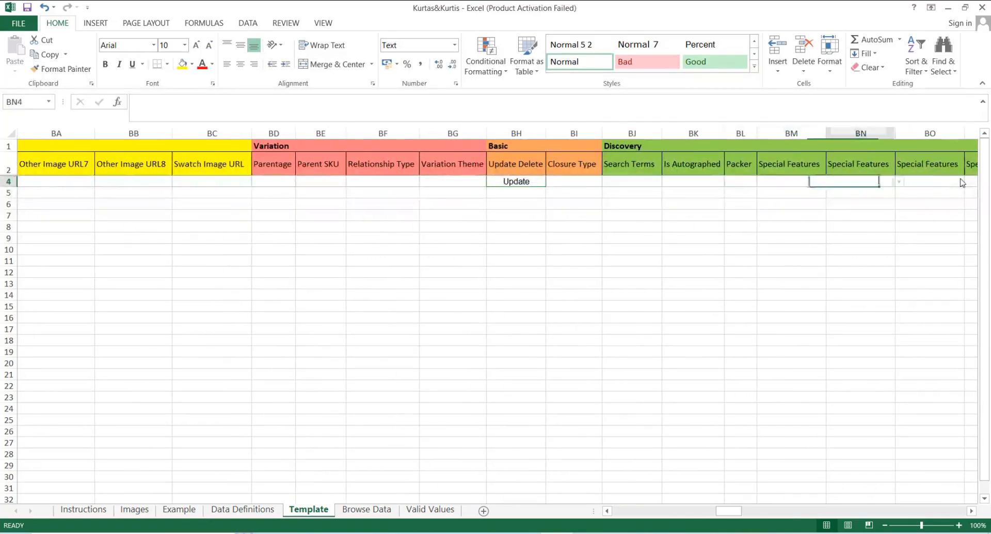
key("Right")
key("Right")
key("Right")
key("Right")
key("Right")
key("Right")
key("Right")
key("Right")
key("Right")
key("Right")
key("Right")
key("Right")
key("Right")
key("Right")
key("Right")
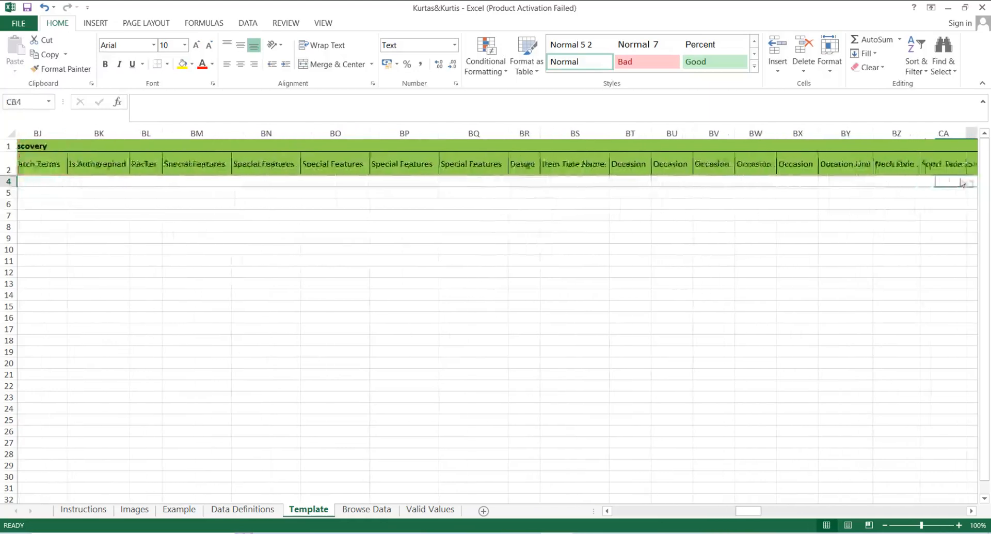
key("Right")
key("Right")
key("Right")
key("Right")
key("Right")
key("Right")
key("Right")
key("Right")
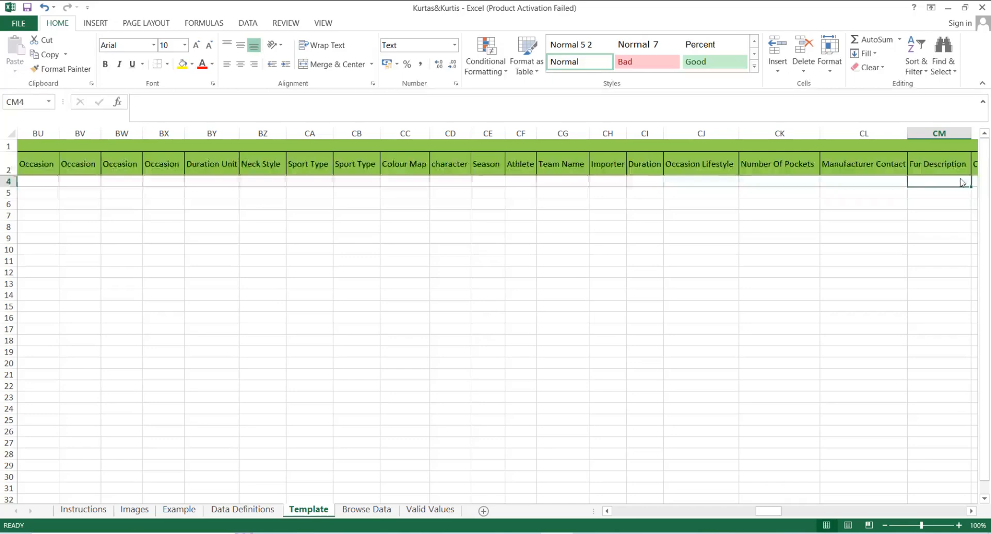
key("Right")
key("Right")
key("Right")
key("Right")
key("Right")
key("Right")
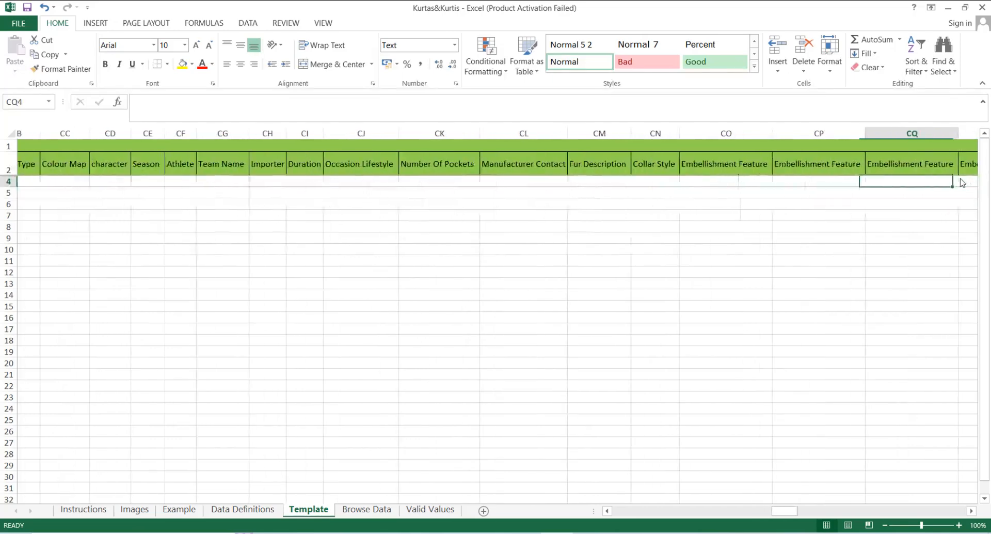
key("Right")
key("Right")
key("Right")
key("Right")
key("Right")
key("Right")
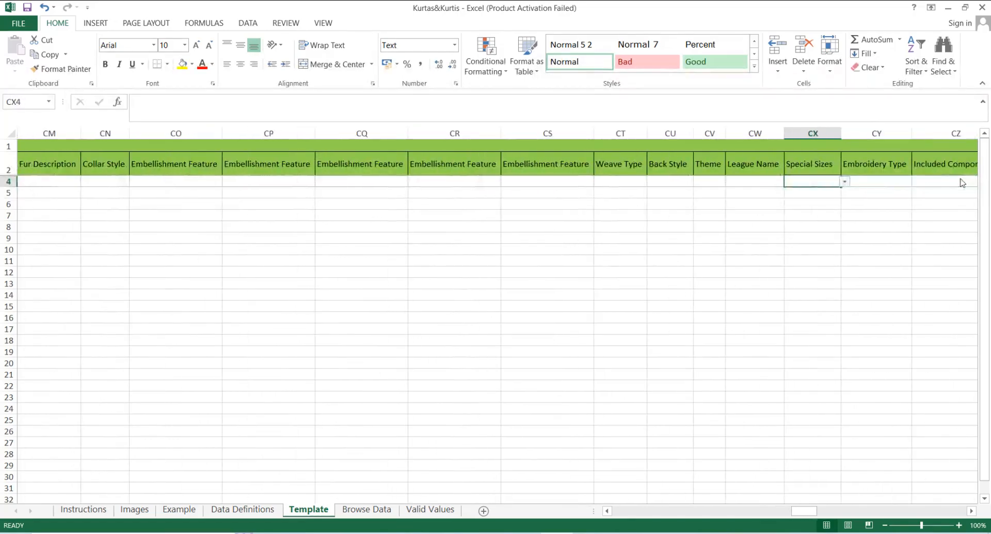
Step: Look back over the row 4 entries from Special Sizes to the Product Sub-type column
key("Left")
key("Left")
key("Left")
key("Left")
key("Left")
key("Left")
key("Left")
key("Left")
key("Left")
key("Left")
key("Left")
key("Left")
key("Left")
key("Left")
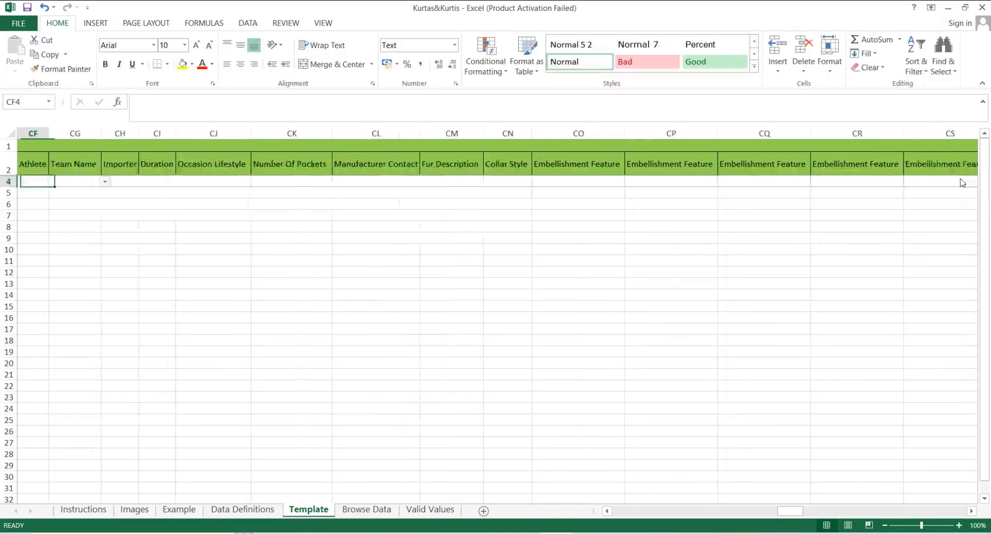
key("Left")
key("Left")
key("Left")
key("Left")
key("Left")
key("Left")
key("Left")
key("Left")
key("Left")
key("Left")
key("Left")
key("Left")
key("Left")
key("Left")
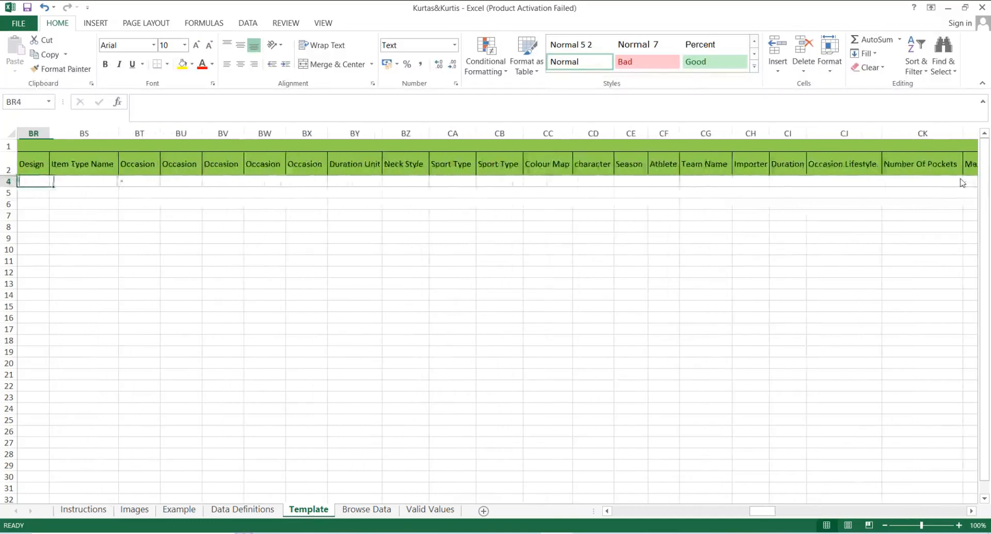
key("Left")
key("Left")
key("Left")
key("Left")
key("Left")
key("Left")
key("Left")
key("Left")
key("Left")
key("Left")
key("Left")
key("Left")
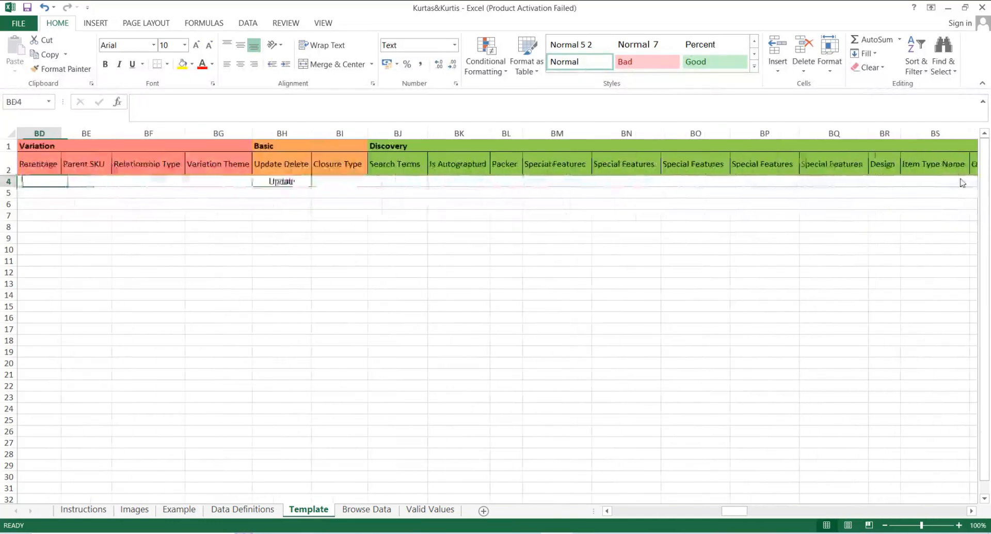
key("Left")
key("Left")
key("Left")
key("Left")
key("Left")
key("Left")
key("Left")
key("Left")
key("Left")
key("Left")
key("Left")
key("Left")
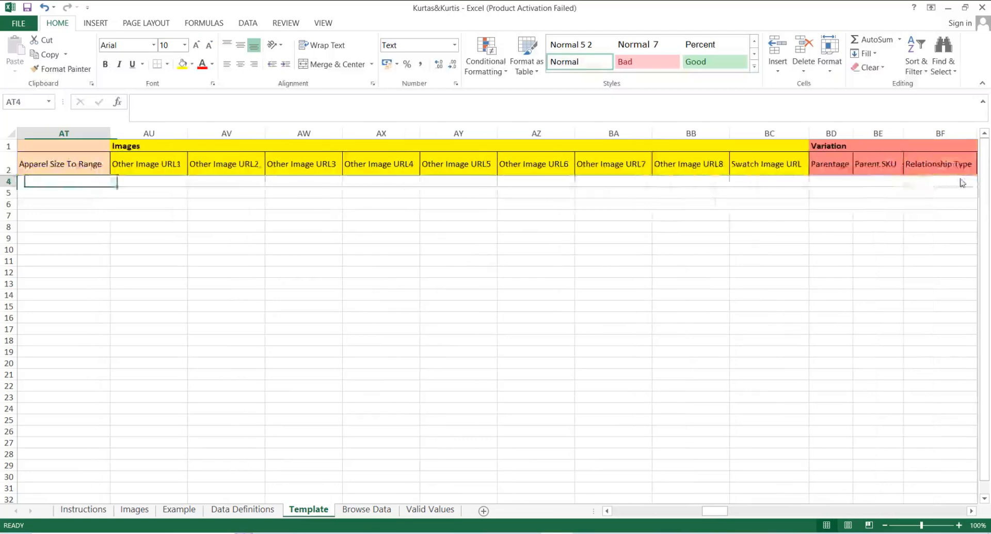
key("Left")
key("Left")
key("Left")
key("Left")
key("Left")
key("Left")
key("Left")
key("Left")
key("Left")
key("Left")
key("Left")
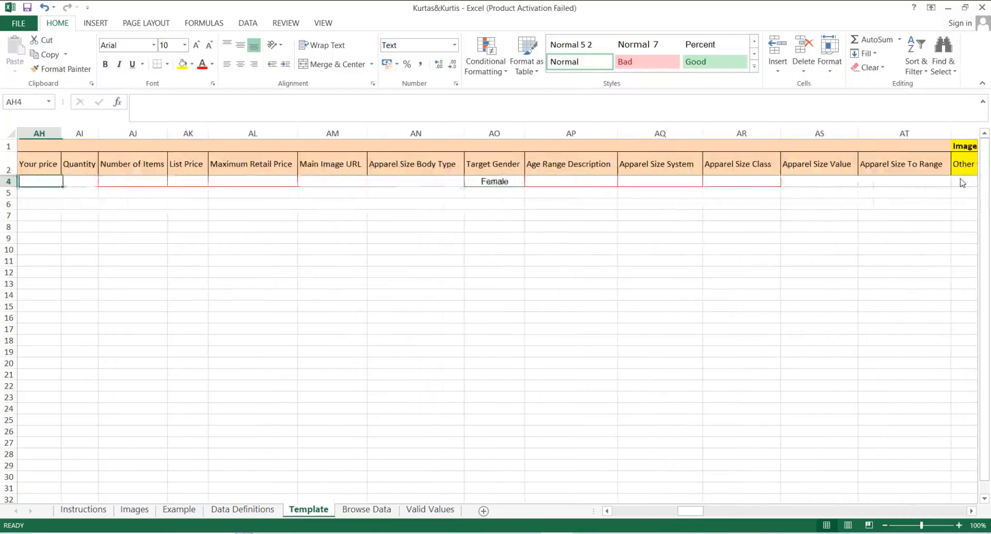
key("Left")
key("Left")
key("Left")
key("Left")
key("Left")
key("Left")
key("Left")
key("Left")
key("Left")
key("Left")
key("Left")
key("Left")
key("Left")
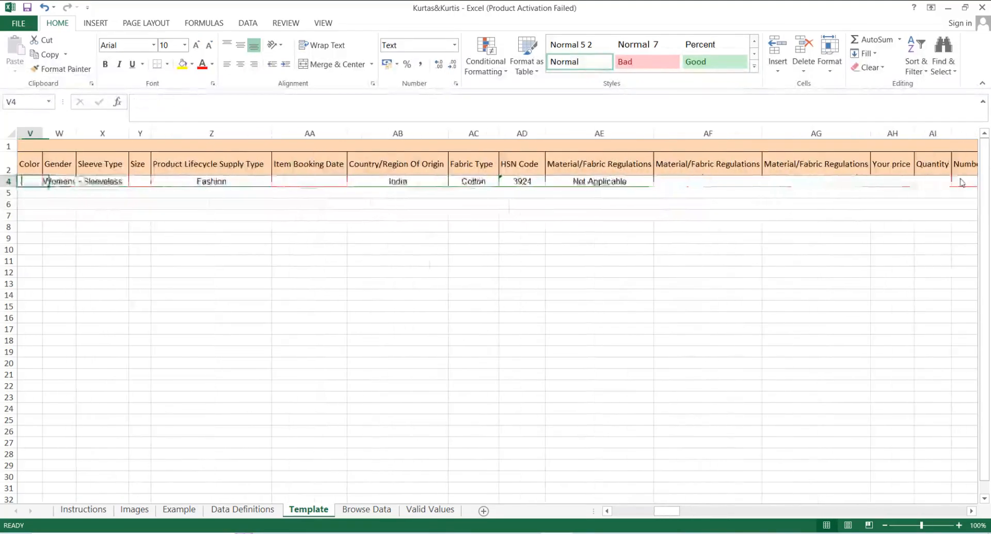
key("Left")
key("Left")
key("Left")
key("Left")
key("Left")
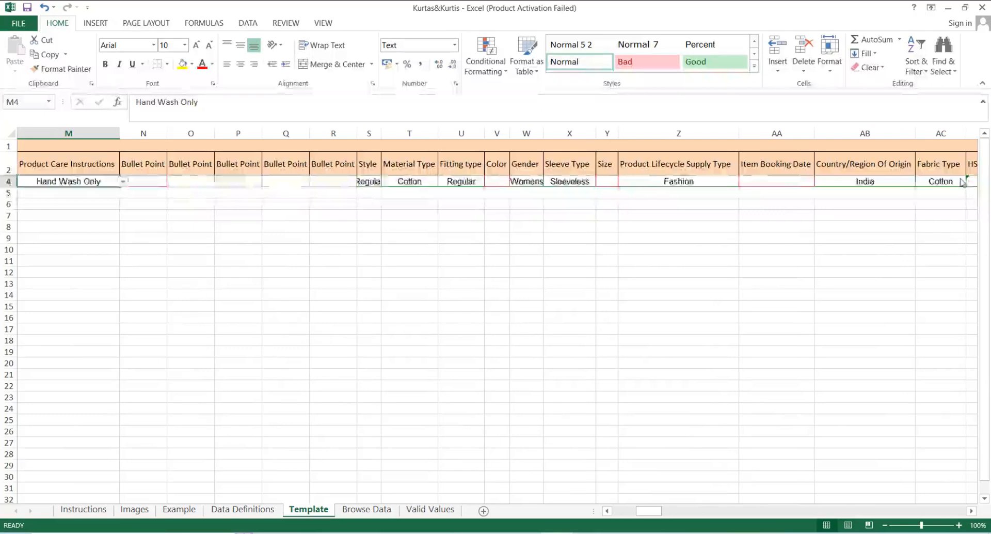
key("Left")
key("Left")
key("Left")
key("Left")
key("Left")
key("Left")
key("Left")
key("Left")
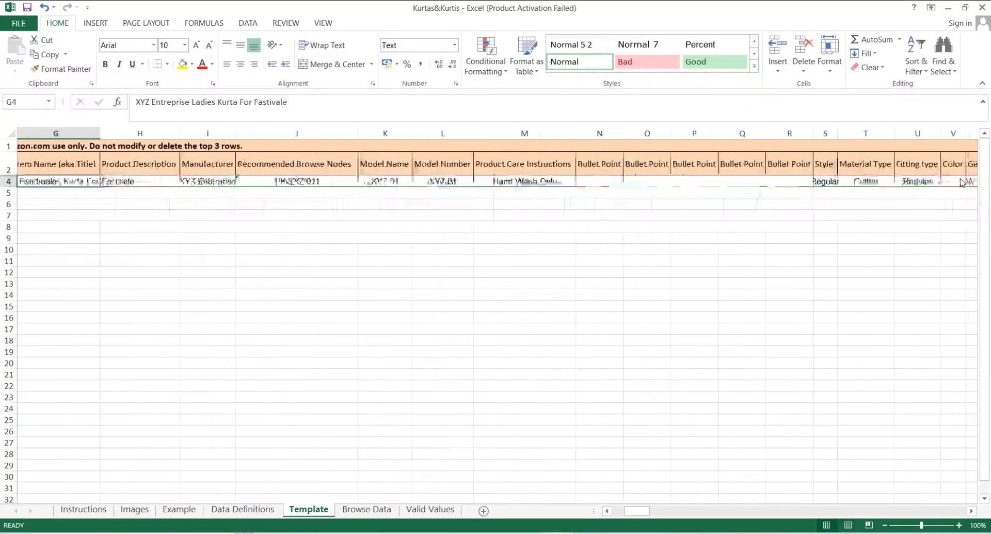
key("Left")
key("Left")
key("Left")
key("Left")
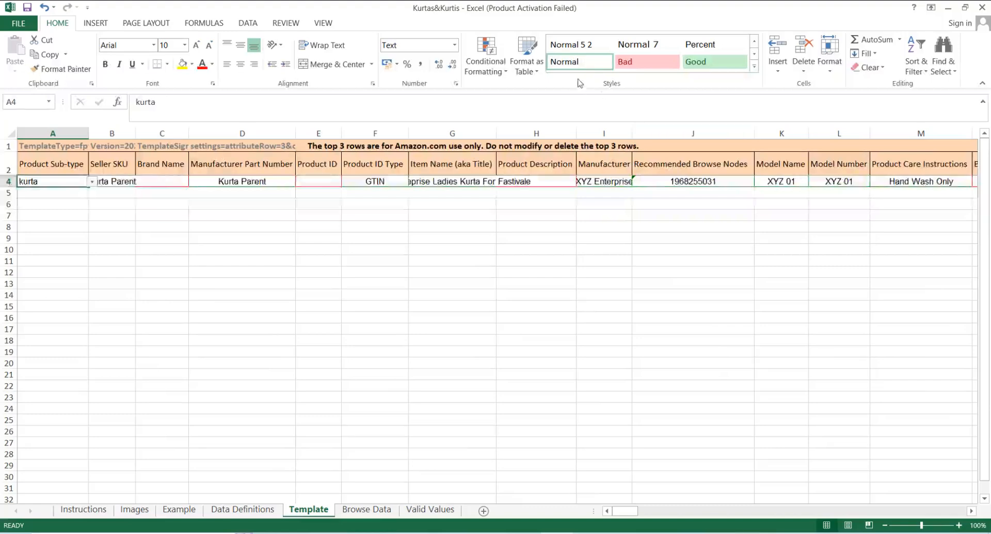
Step: Set the Product Sub-type to kurta for the variation rows 5, 6 and 7
key("Down")
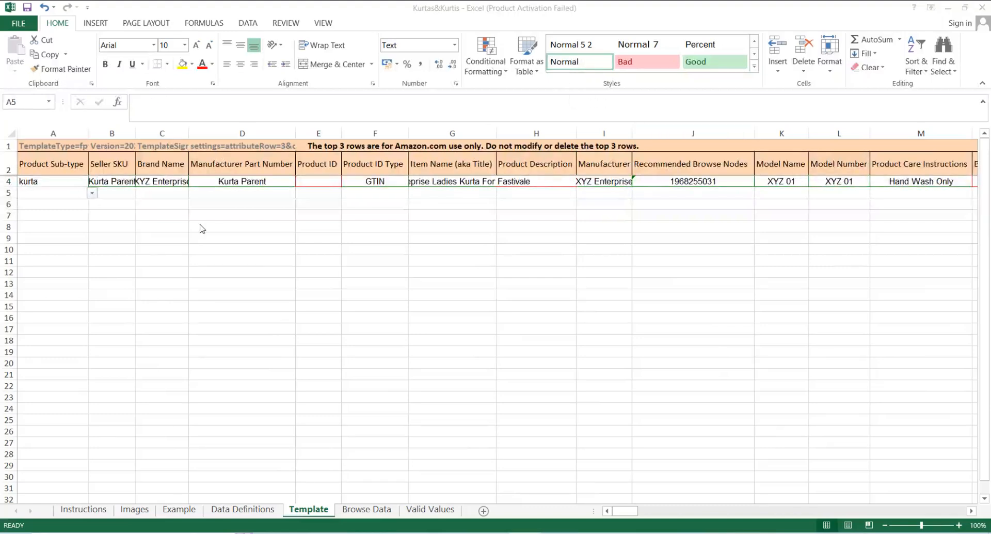
left_click(57, 195)
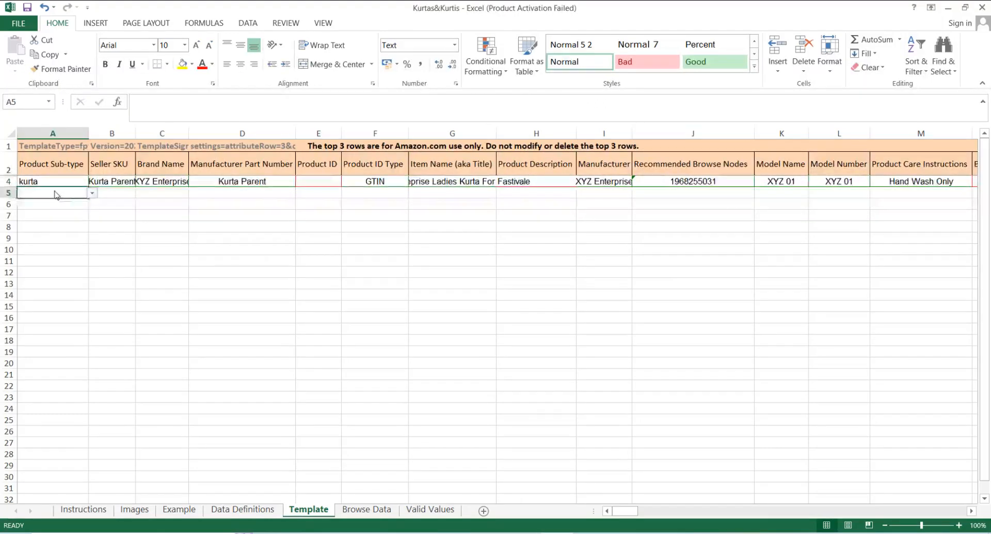
left_click(92, 194)
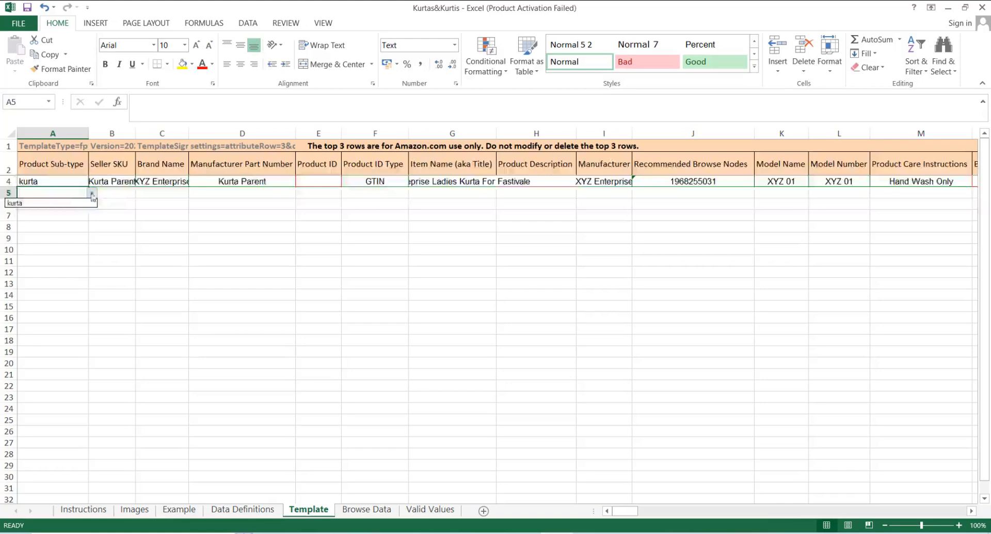
left_click(24, 204)
left_click(34, 205)
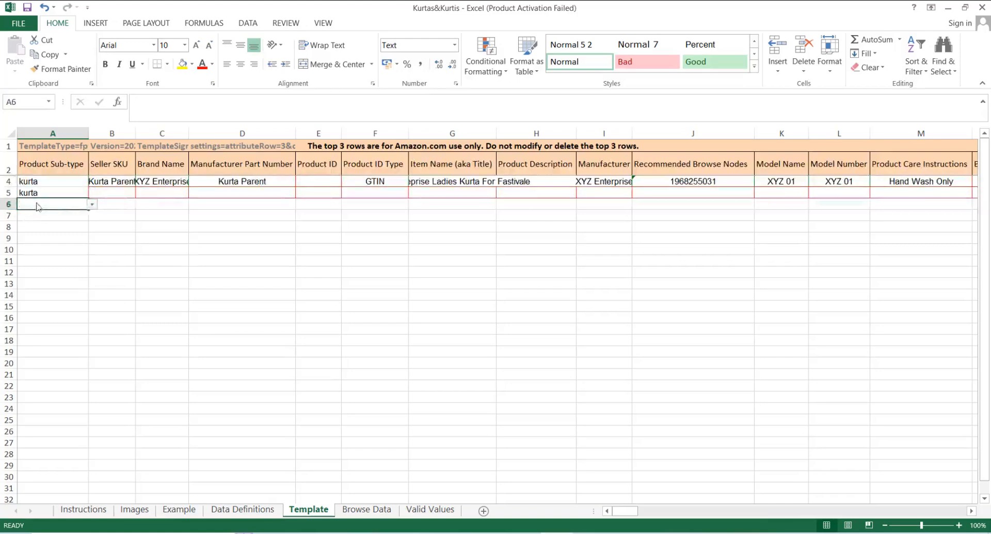
left_click(91, 205)
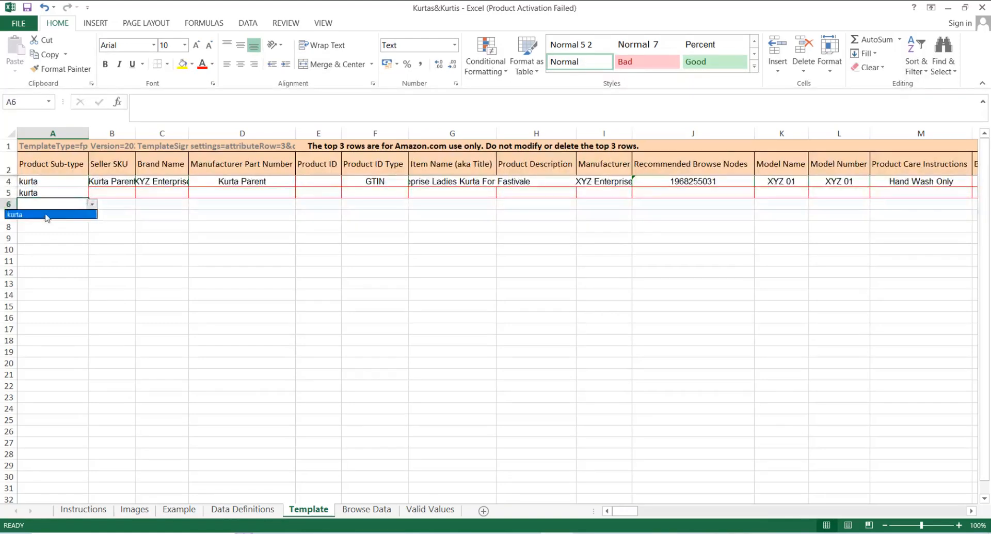
left_click(46, 215)
left_click(56, 217)
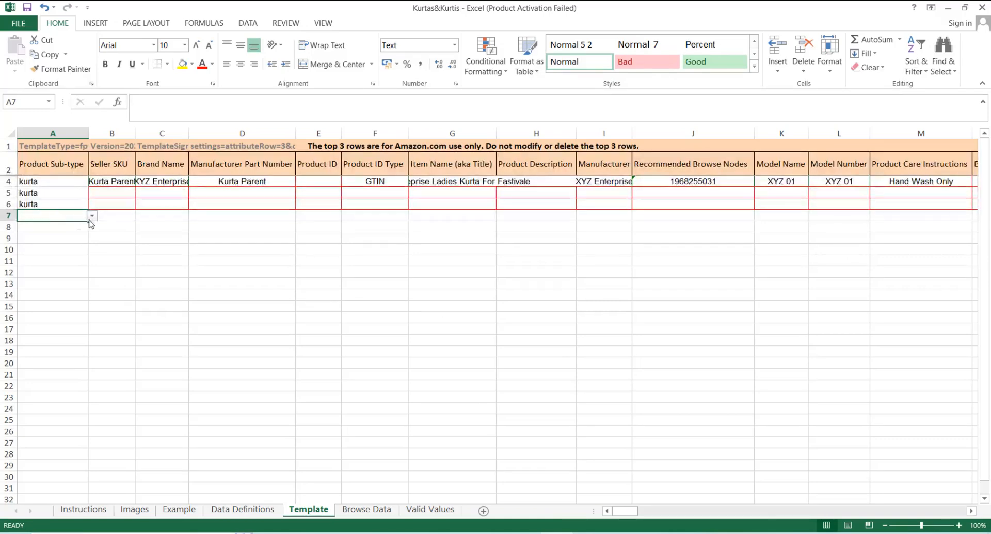
left_click(92, 216)
left_click(52, 227)
left_click(52, 229)
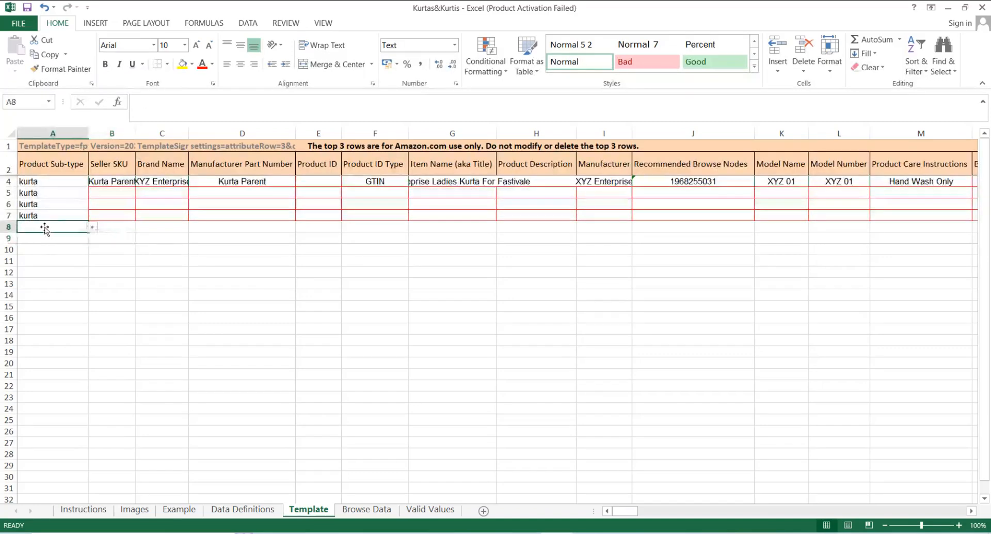
left_click(92, 228)
left_click(55, 240)
Step: Enter C Kura Medium as the Seller SKU of the first variation in row 5
left_click(115, 194)
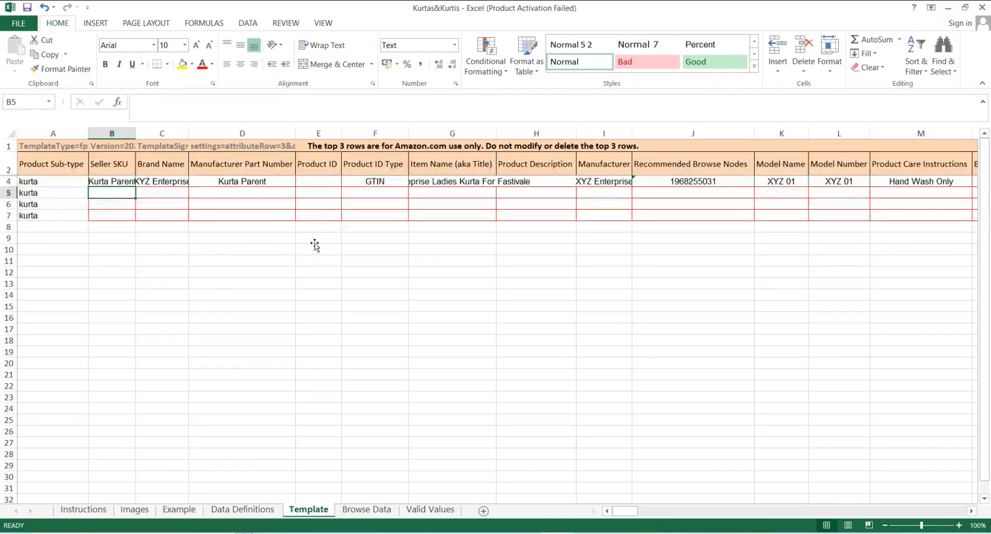
type("C Kura")
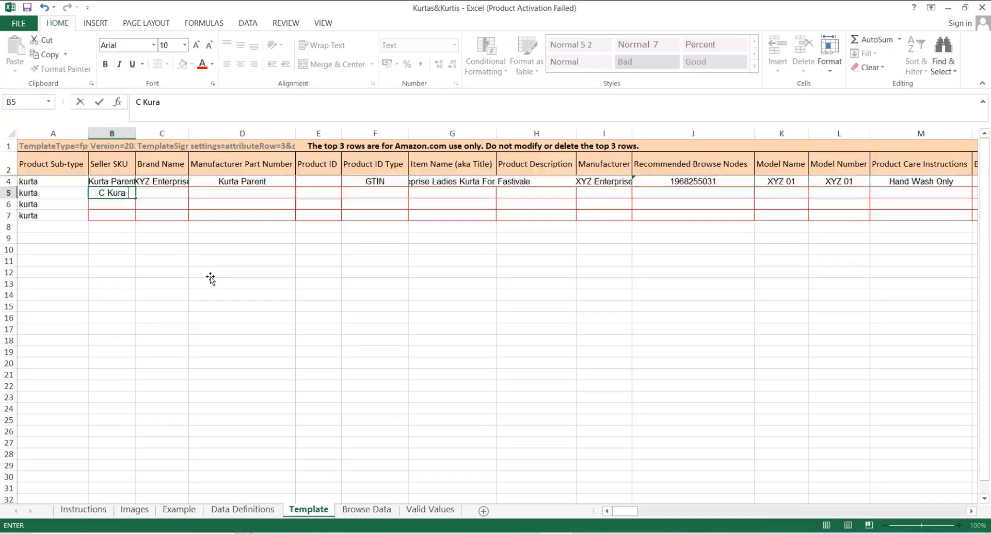
key("BackSpace")
key("BackSpace")
key("BackSpace")
key("BackSpace")
key("BackSpace")
type("Medium")
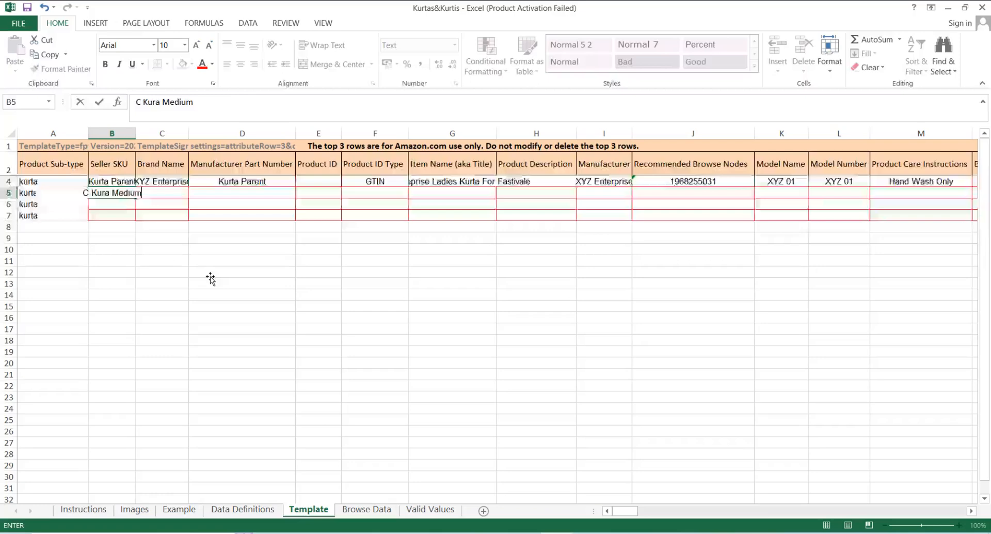
left_click(132, 258)
Step: Copy the row 5 Seller SKU into the Seller SKU cell of row 6
left_click(112, 195)
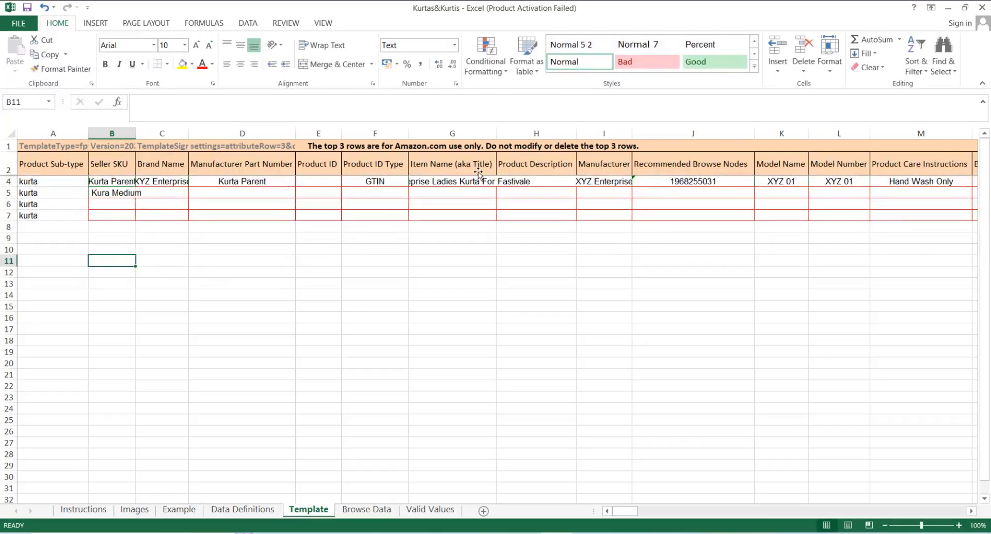
left_click(97, 197)
key("ctrl+c")
left_click(98, 204)
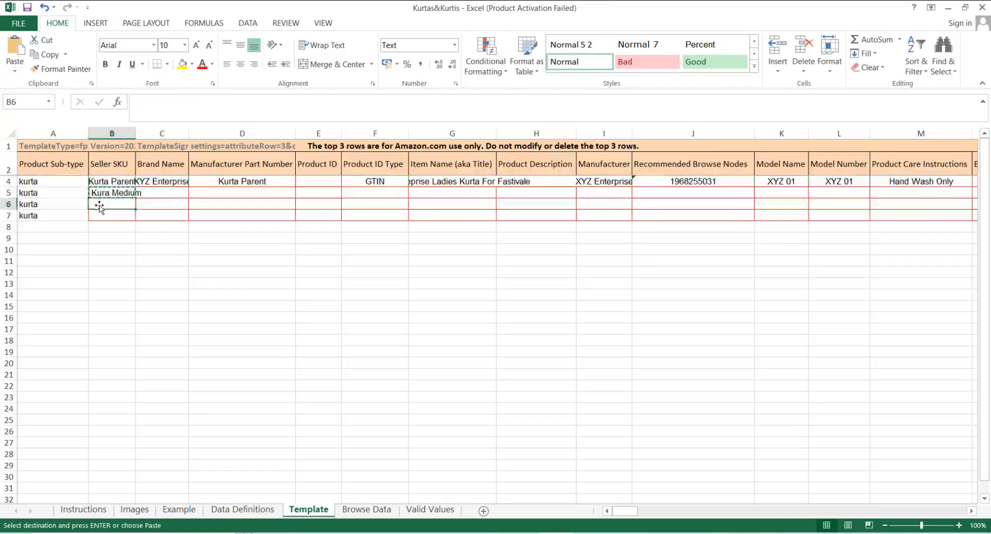
key("ctrl+v")
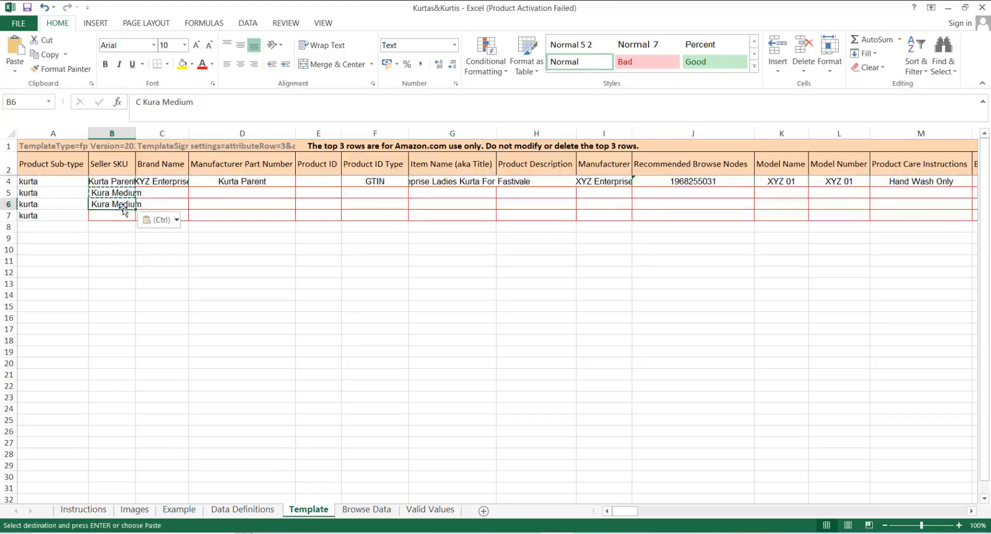
Step: Change the size in the row 6 Seller SKU so that it reads C Kura large
left_click(208, 102)
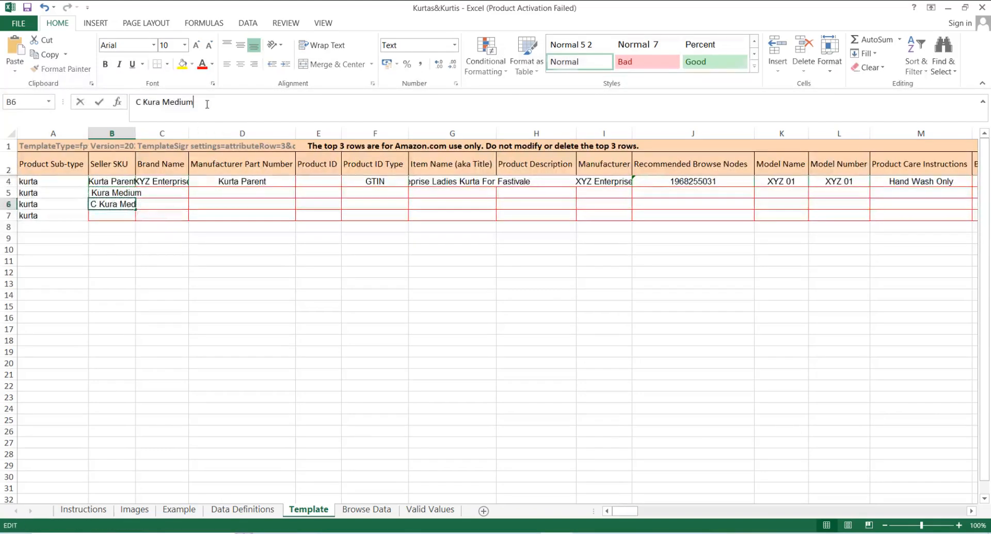
key("BackSpace")
key("BackSpace")
key("BackSpace")
key("BackSpace")
key("BackSpace")
key("BackSpace")
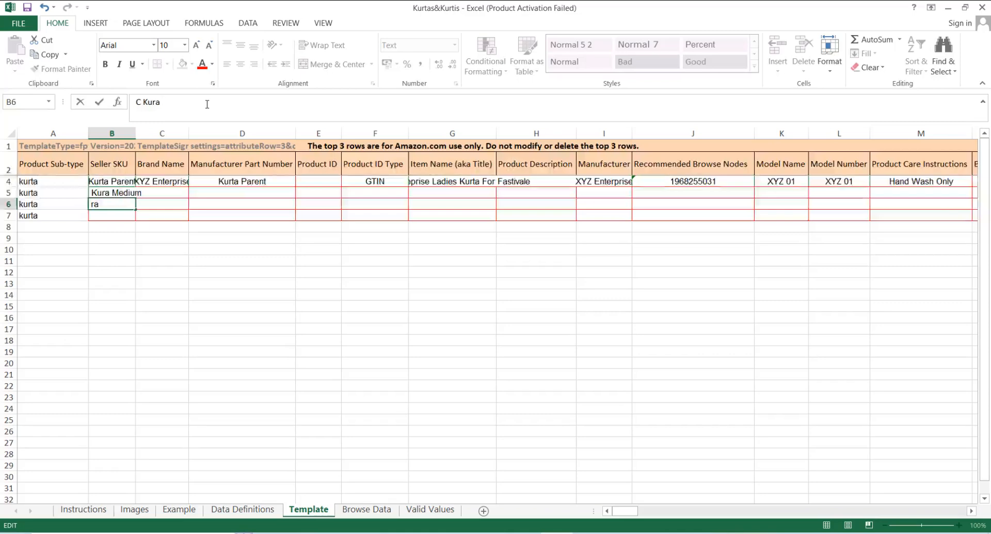
left_click(135, 246)
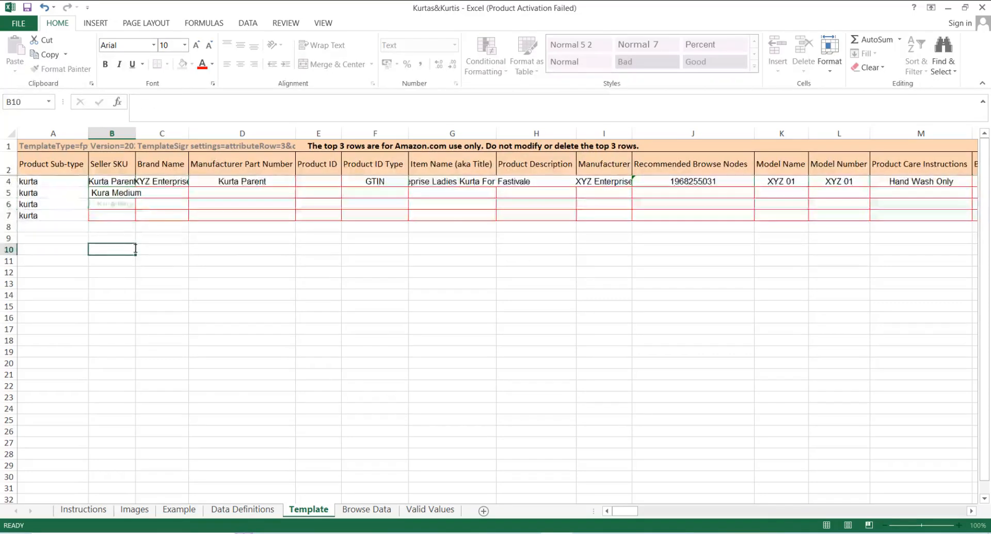
left_click(118, 207)
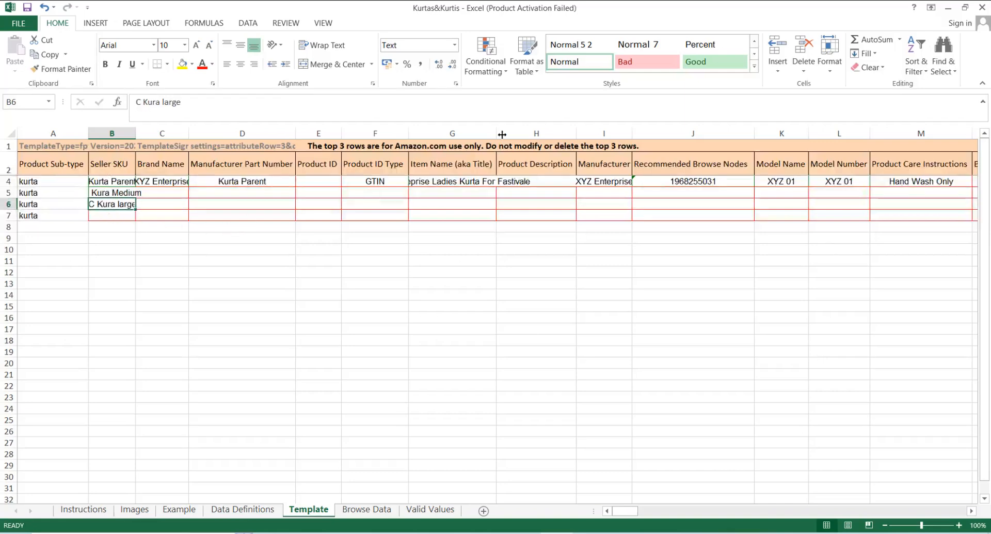
Step: Add the colour to the row 5 Seller SKU so that it reads C Kura White Medium
key("Up")
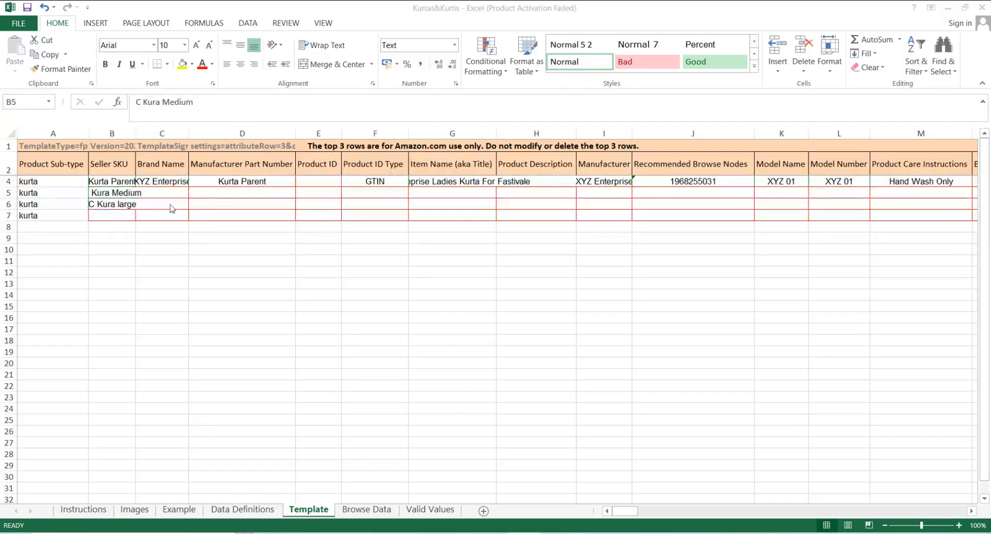
left_click(97, 195)
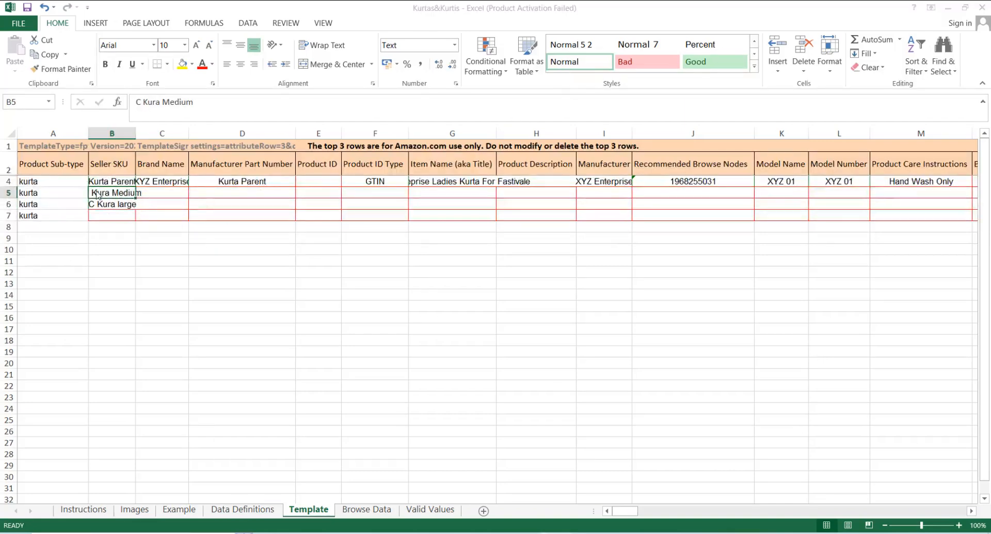
left_click(160, 102)
type("W ")
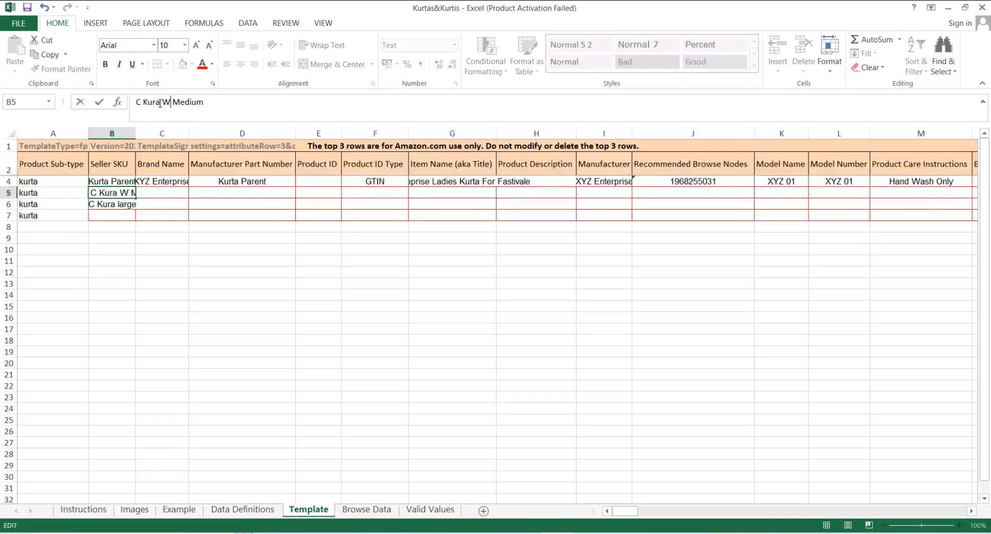
type("hite")
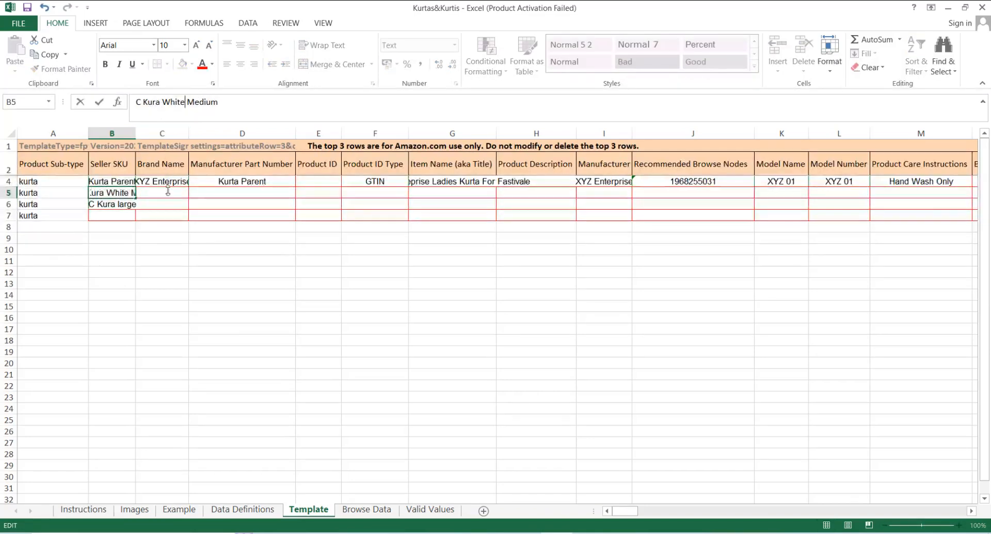
left_click(167, 191)
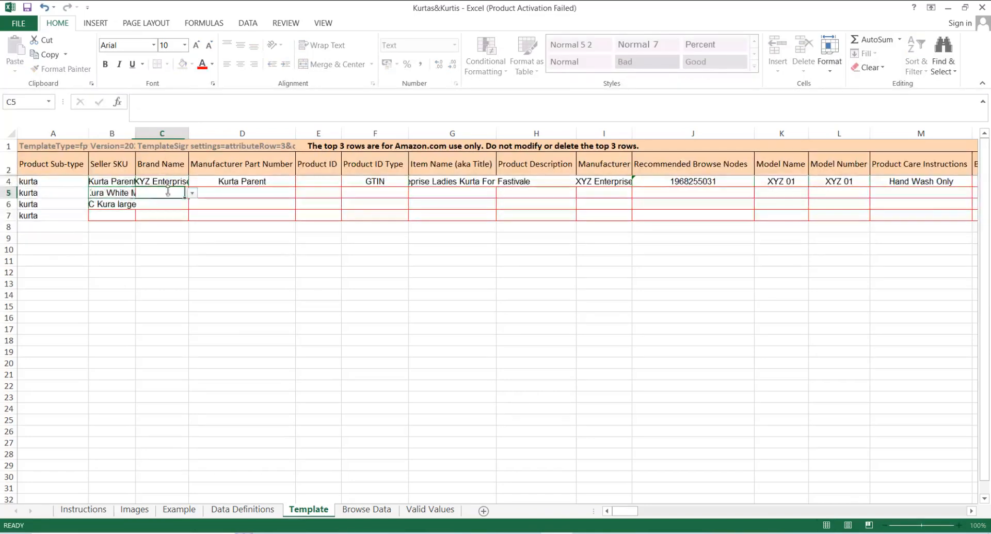
Step: Add the colour to the row 6 Seller SKU so that it reads C Kura White large
left_click(111, 210)
left_click(111, 206)
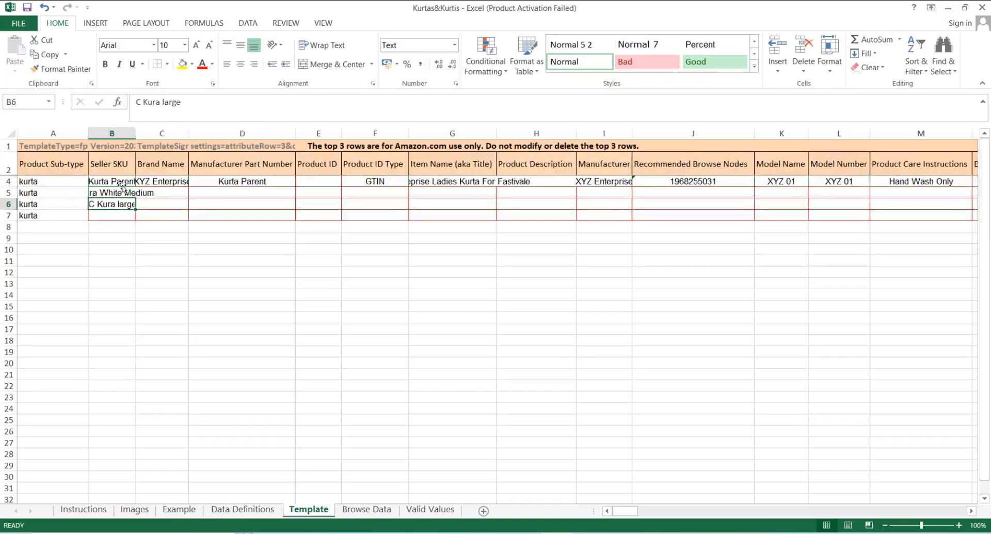
left_click(161, 102)
type("W")
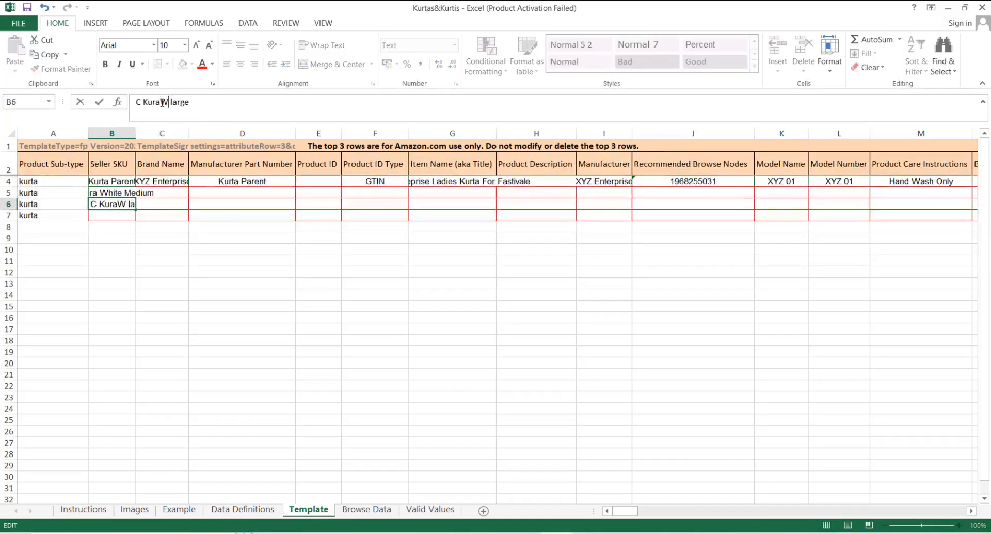
type("hite")
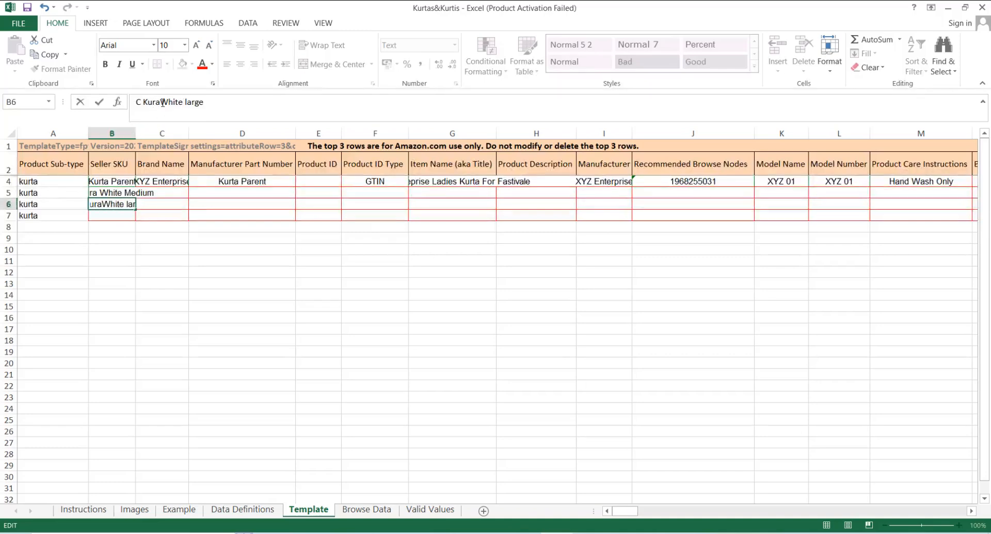
left_click(161, 103)
left_click(148, 225)
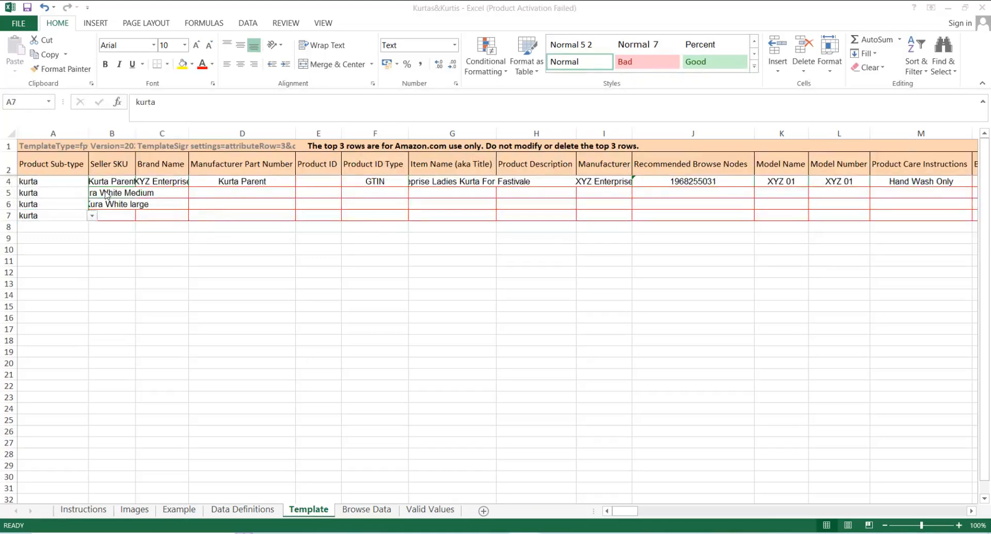
Step: Try to copy the row 6 Seller SKU into the Seller SKU cell of row 7
double_click(107, 194)
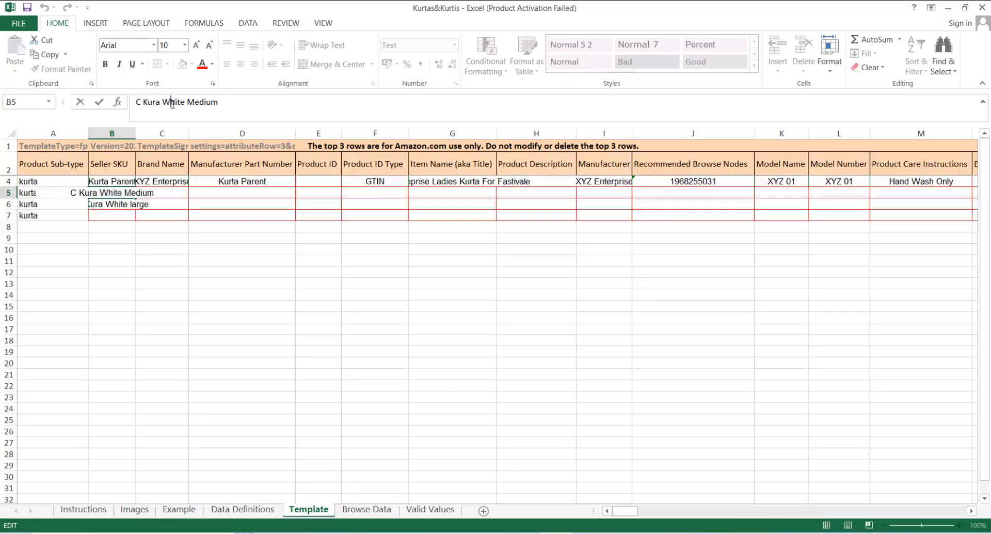
left_click(95, 207)
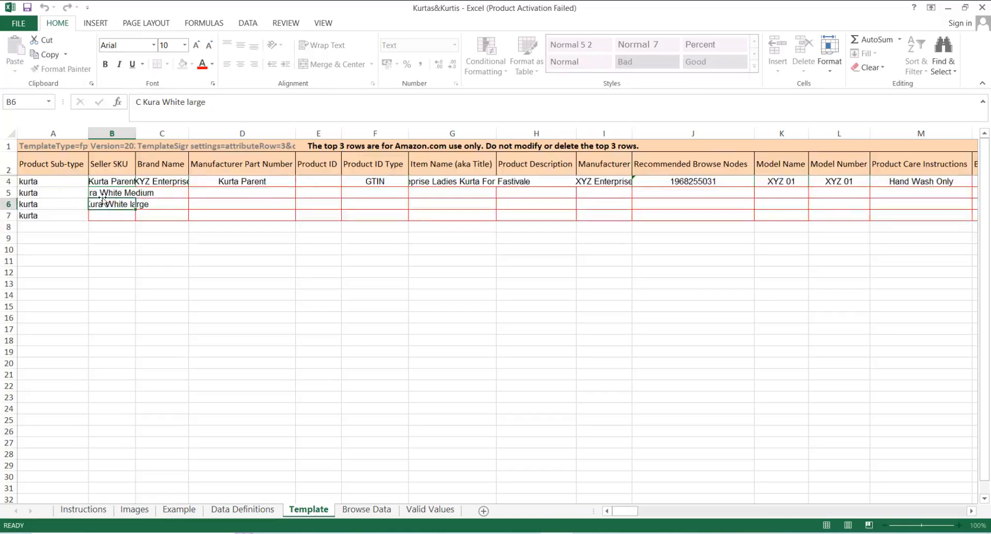
key("ctrl+c")
left_click(105, 218)
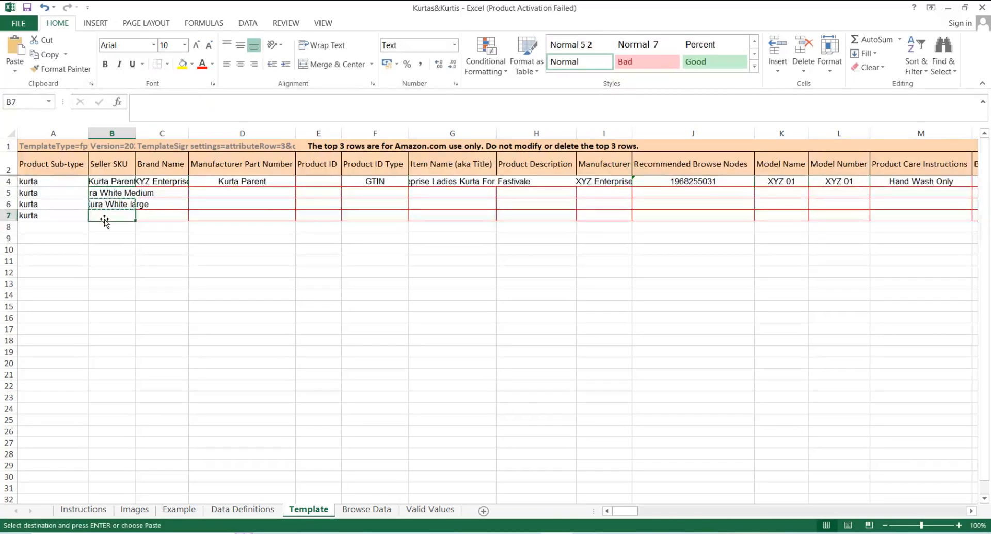
key("ctrl+v")
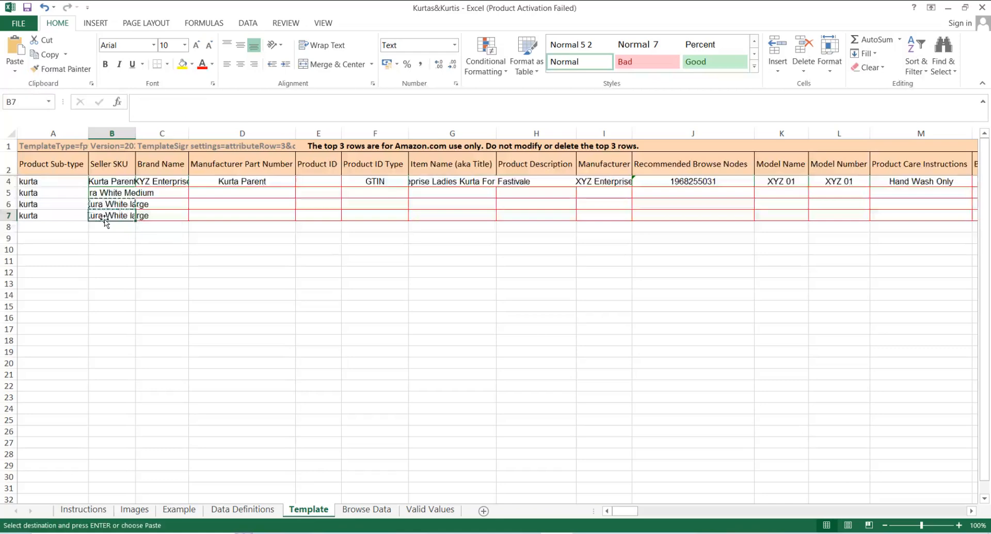
Step: Copy the Seller SKUs of rows 5 and 6 into the Seller SKU cells of rows 7 and 8
left_click(114, 195)
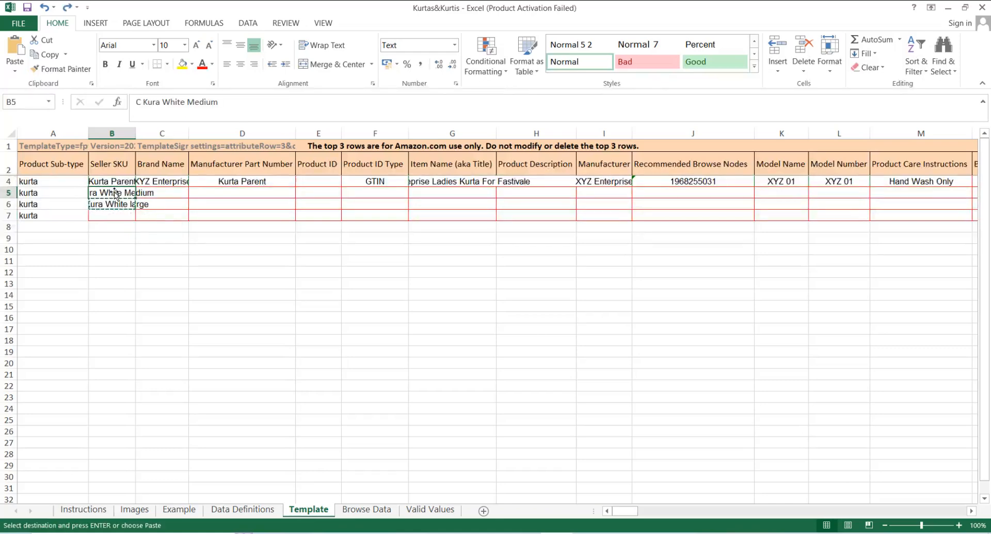
key("ctrl+v")
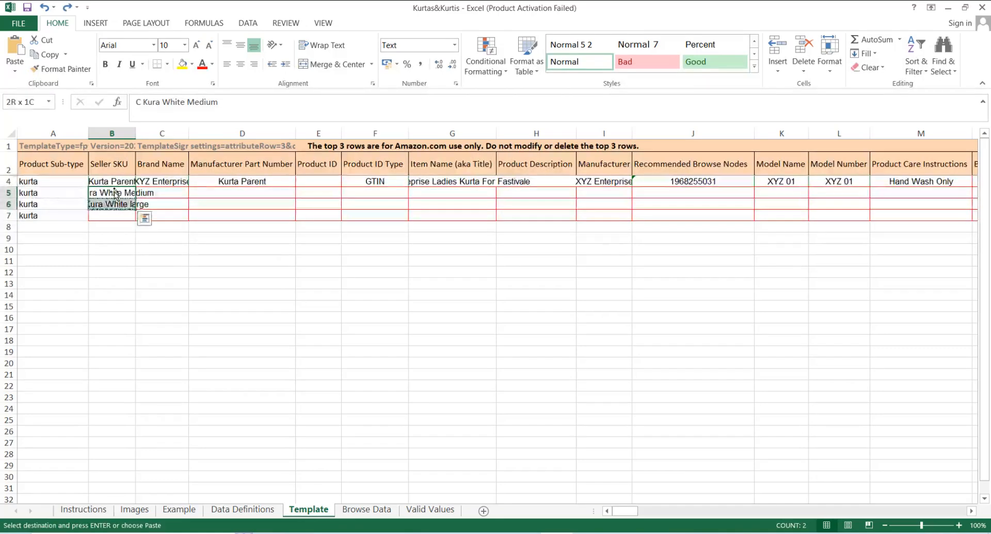
left_click(109, 216)
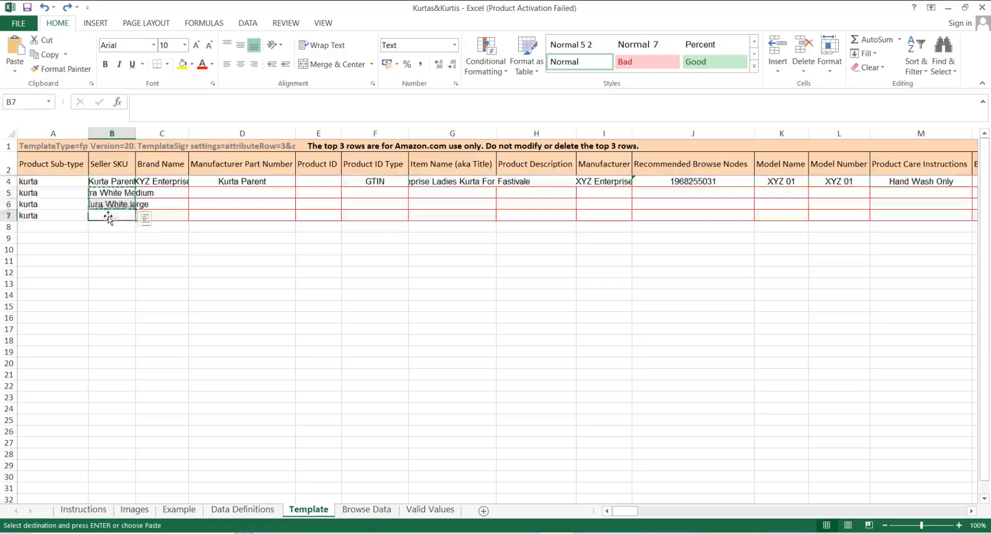
key("ctrl+v")
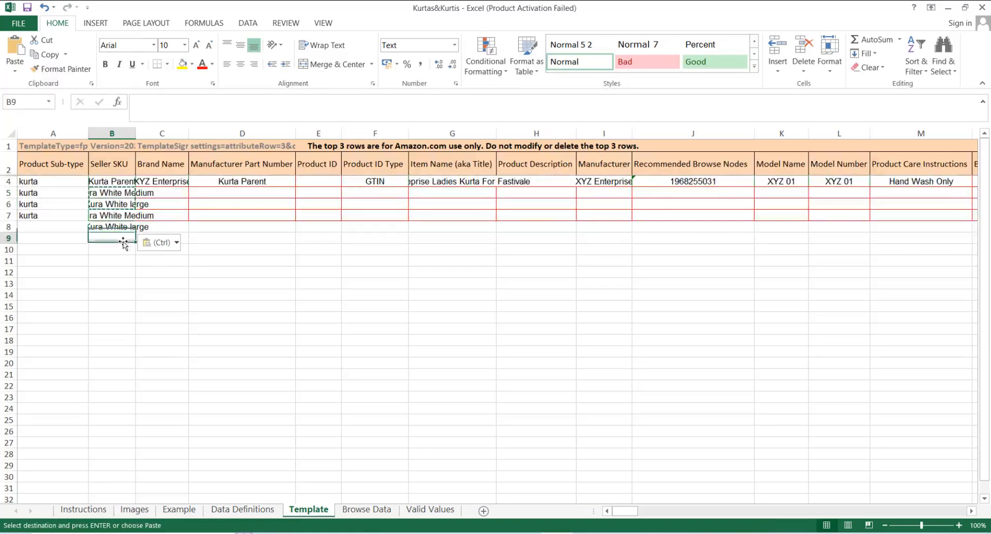
Step: Change the colour in the row 7 Seller SKU so that it reads C Kura Black Medium
left_click(187, 103)
key("BackSpace")
key("BackSpace")
key("BackSpace")
key("BackSpace")
key("BackSpace")
key("BackSpace")
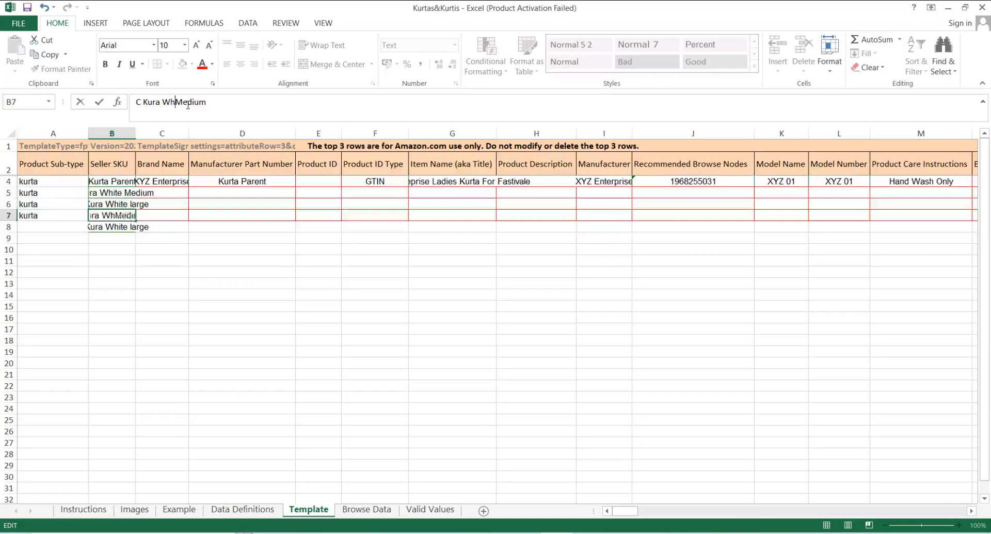
type("Blsac")
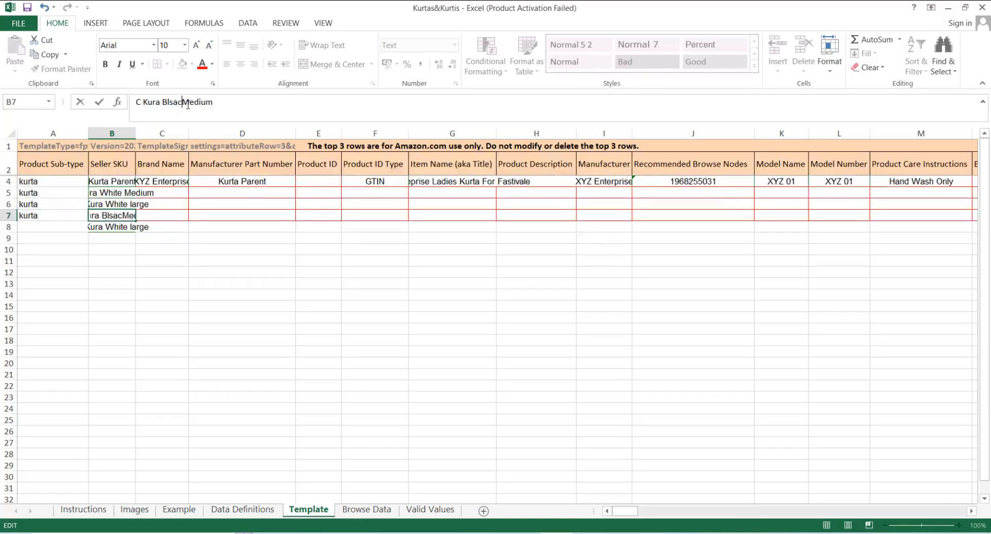
key("BackSpace")
key("BackSpace")
key("BackSpace")
type("ack")
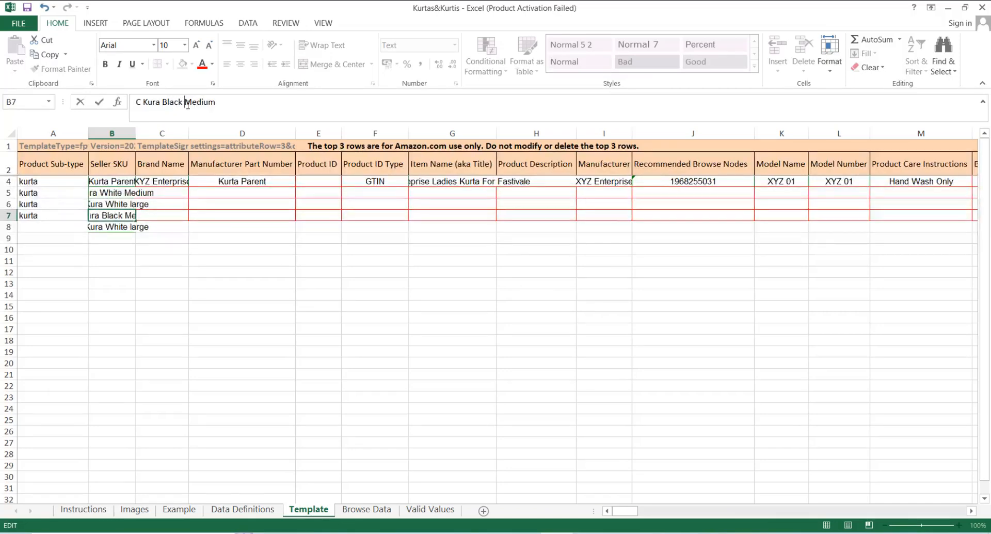
Step: Change the colour in the row 8 Seller SKU so that it reads C Kura Black large
left_click(126, 230)
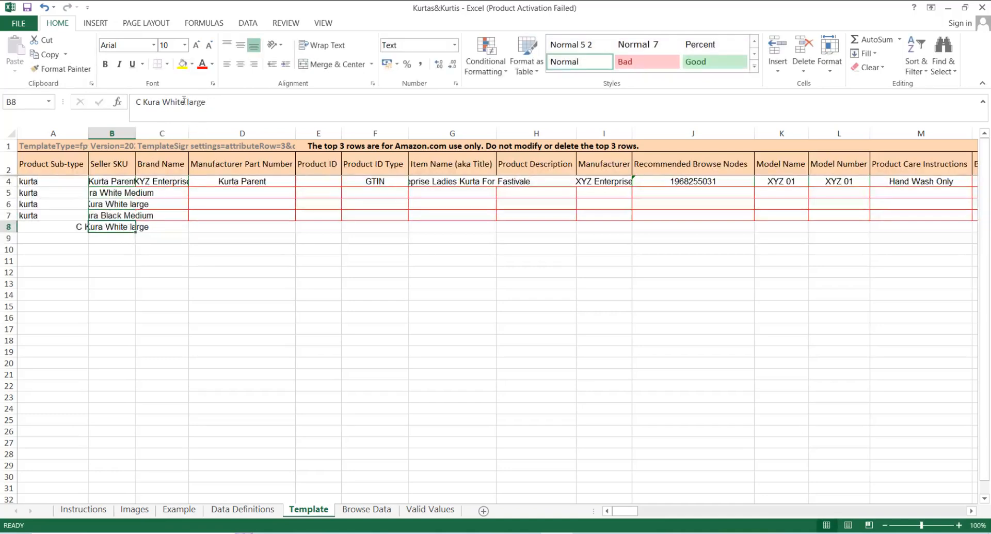
double_click(166, 101)
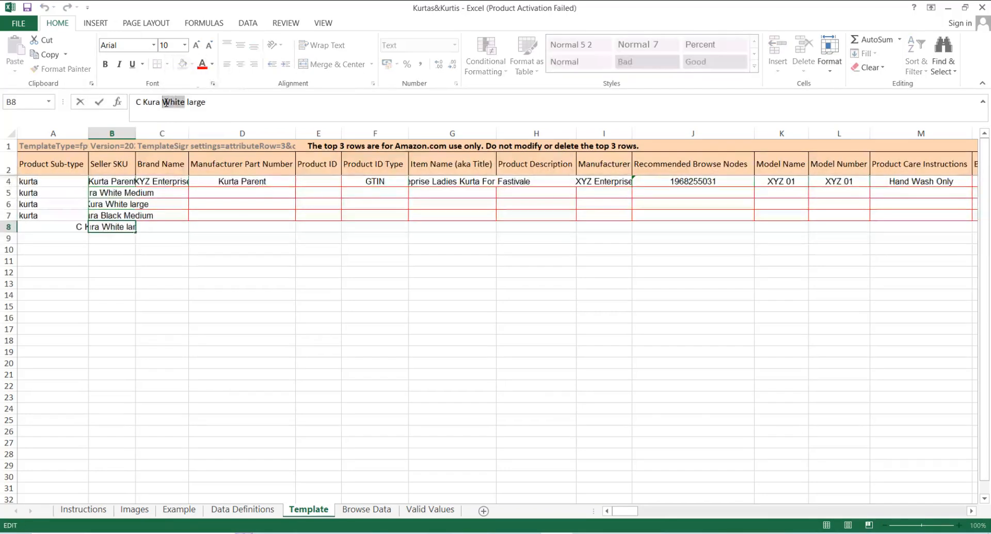
type("Black")
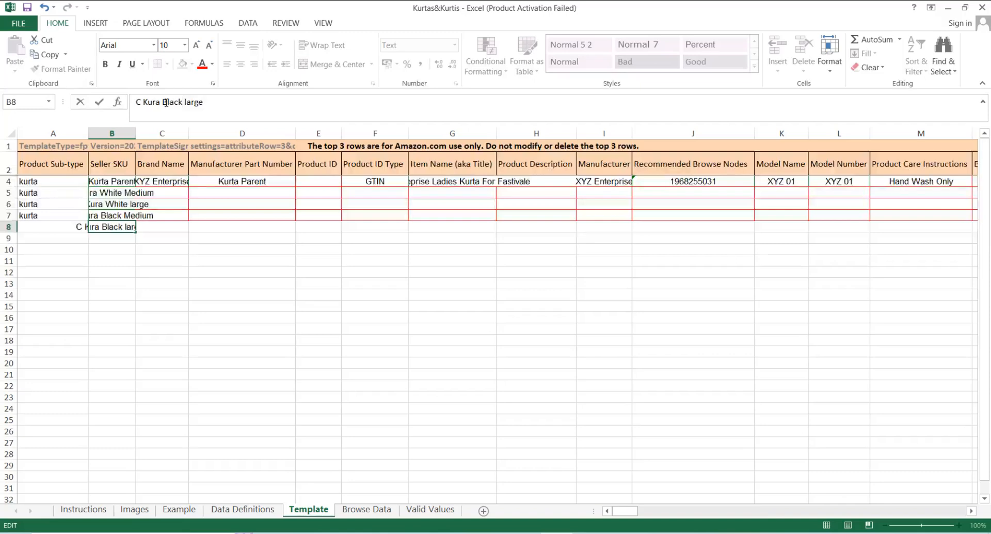
Step: Set the Product Sub-type of row 8 to kurta
left_click(62, 229)
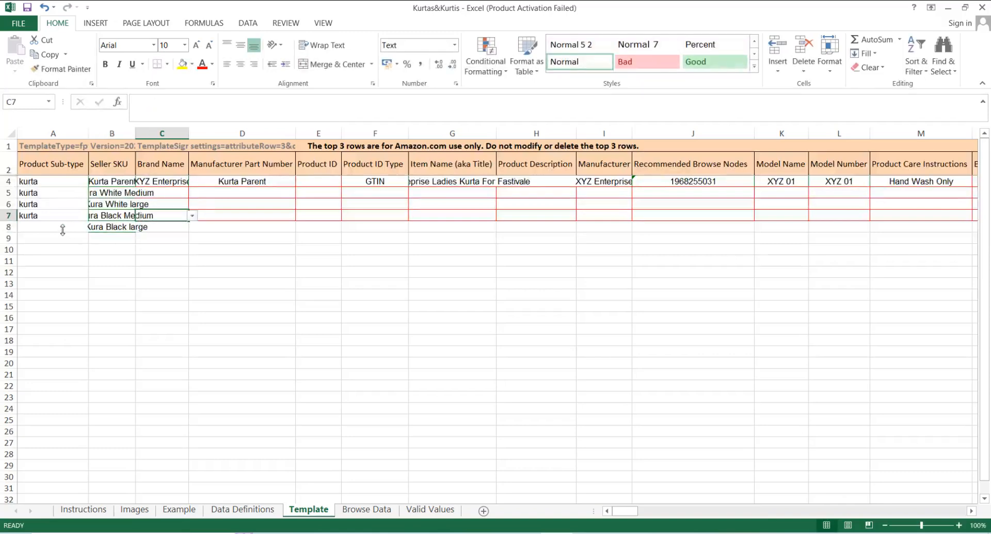
left_click(92, 234)
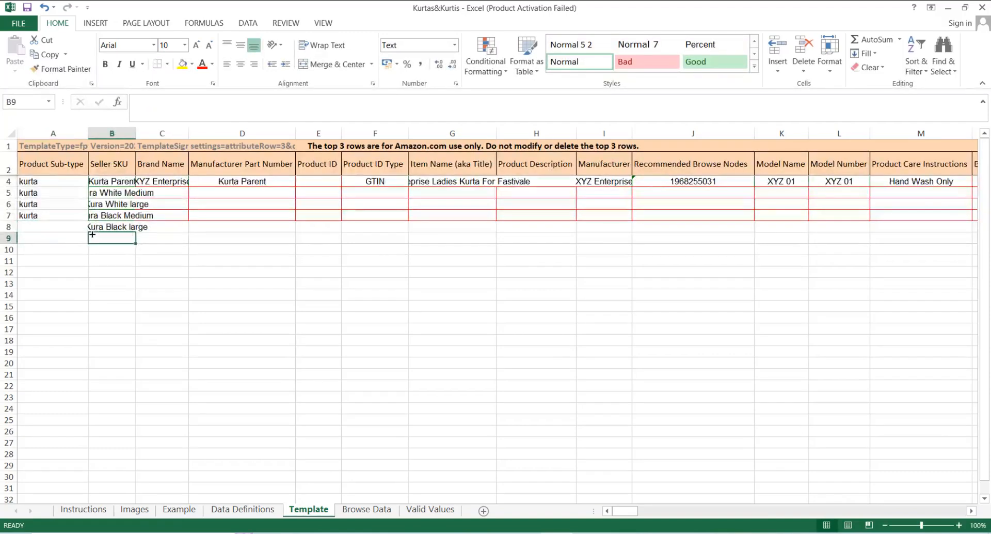
left_click(63, 229)
left_click(92, 228)
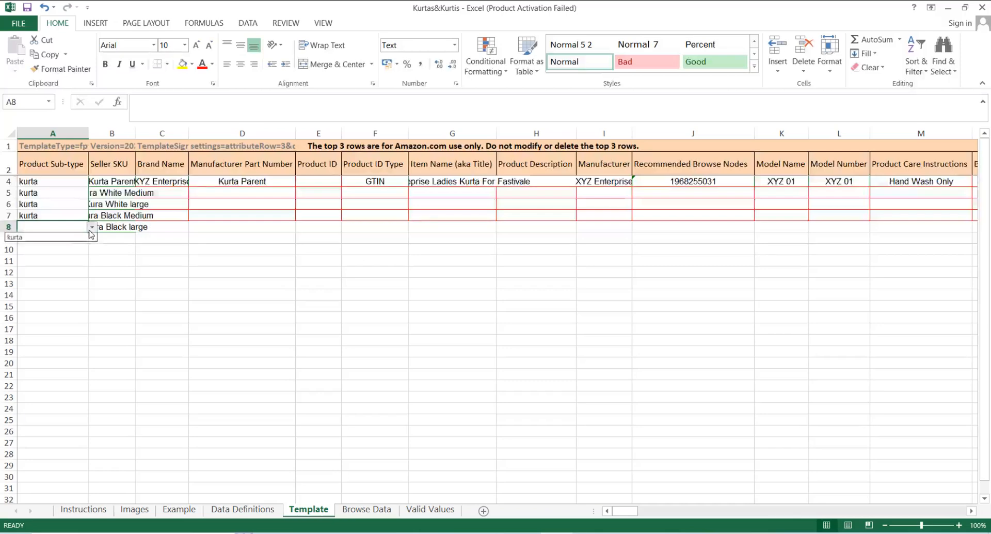
left_click(62, 238)
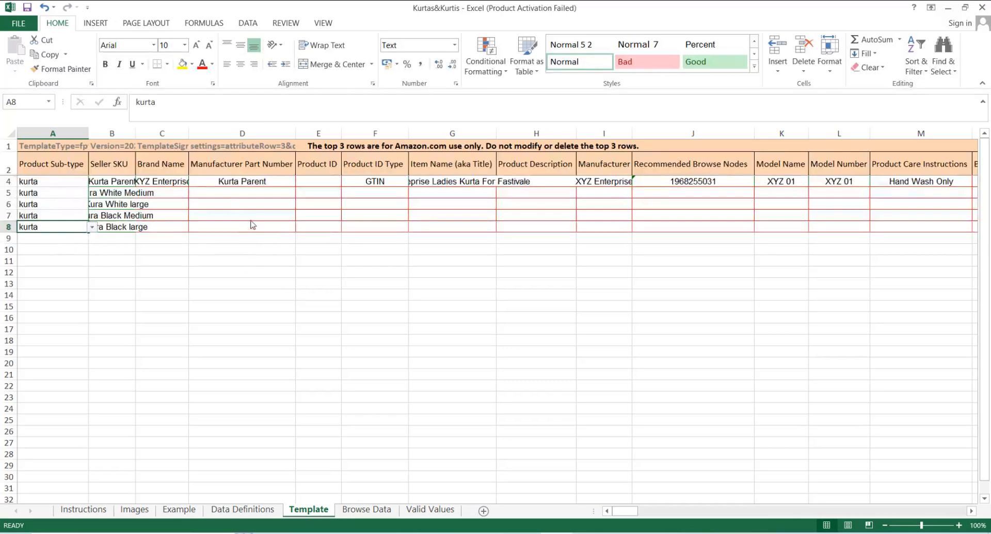
Step: Copy the parent row's Brand Name, XYZ Enterprise, into the Brand Name cells of rows 5 to 8
left_click(168, 181)
key("ctrl+c")
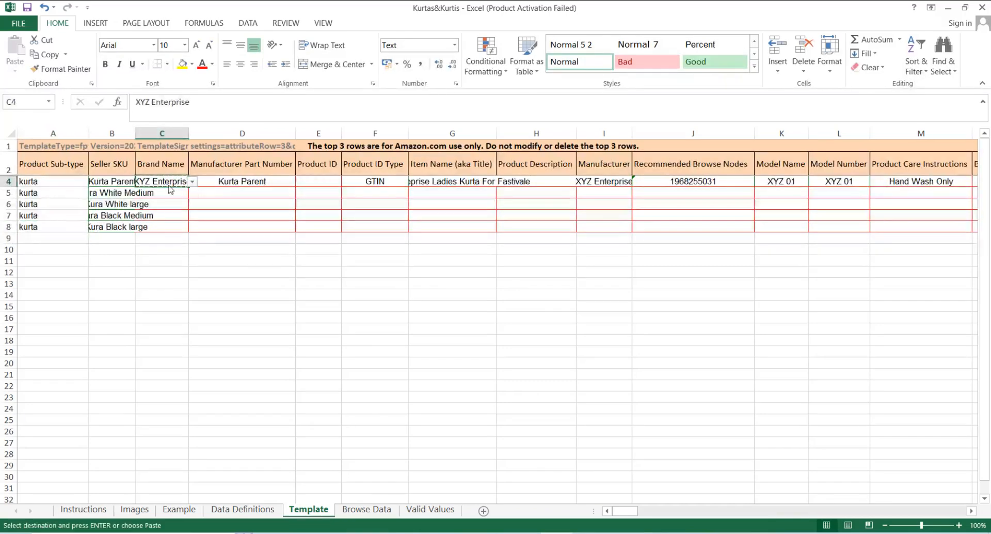
left_click_drag(167, 181, 170, 189)
key("shift+Down")
key("shift+Down")
key("shift+Down")
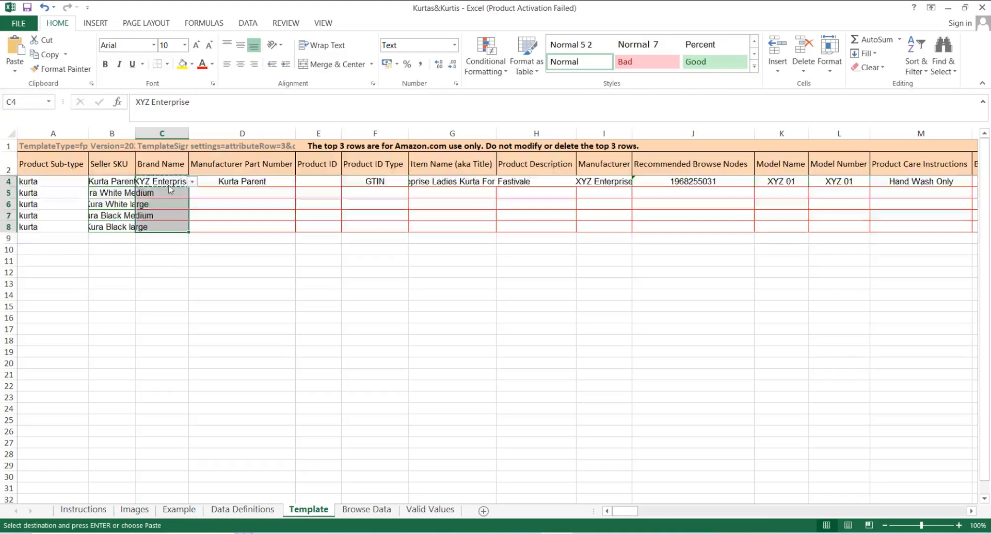
key("Return")
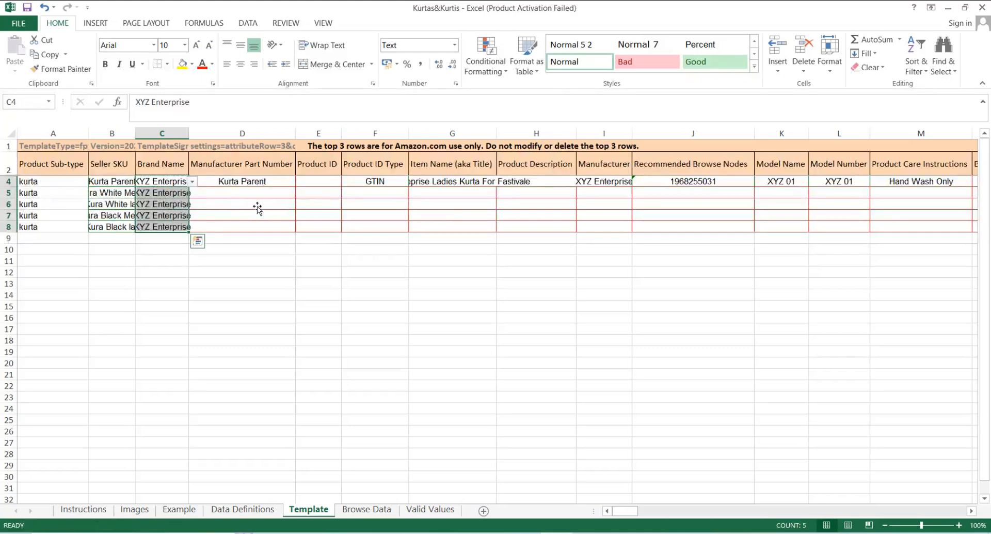
Step: Copy the Seller SKUs of rows 5 to 8 into the Manufacturer Part Number cells of the same rows
left_click(257, 206)
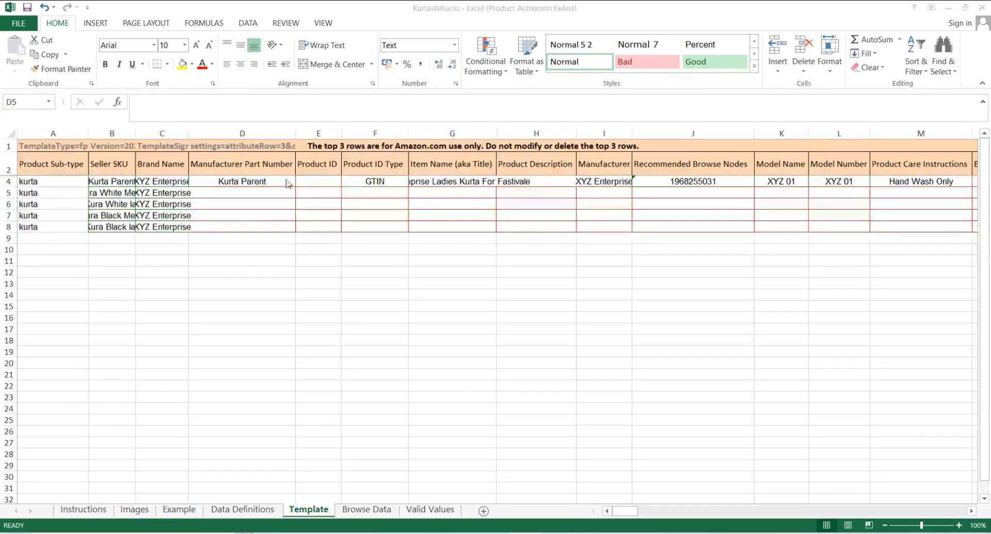
left_click(235, 190)
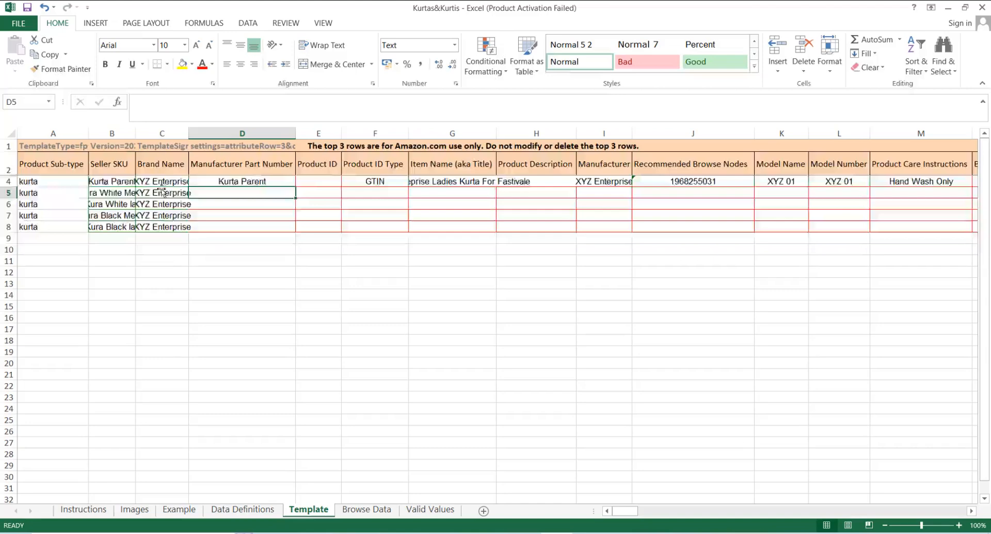
left_click(107, 191)
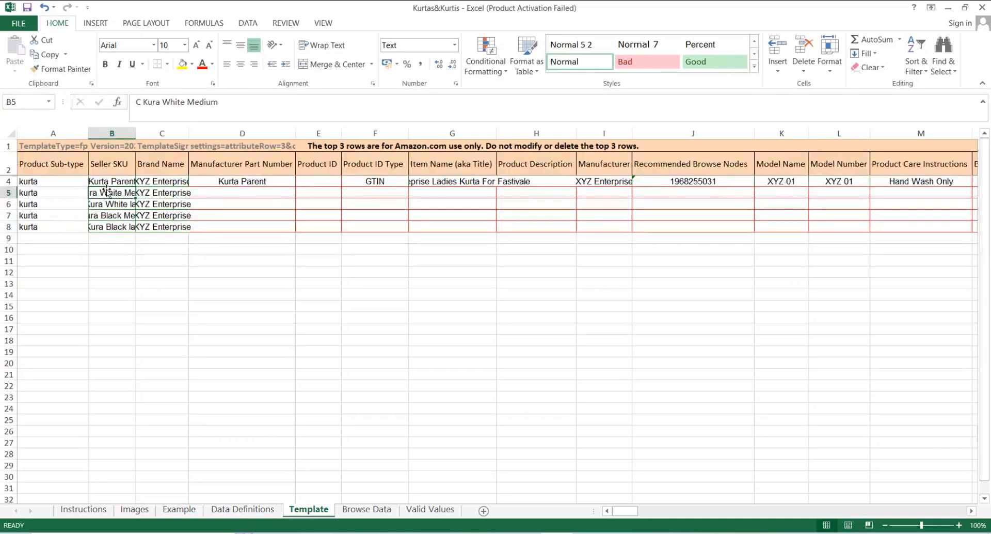
left_click_drag(107, 191, 110, 227)
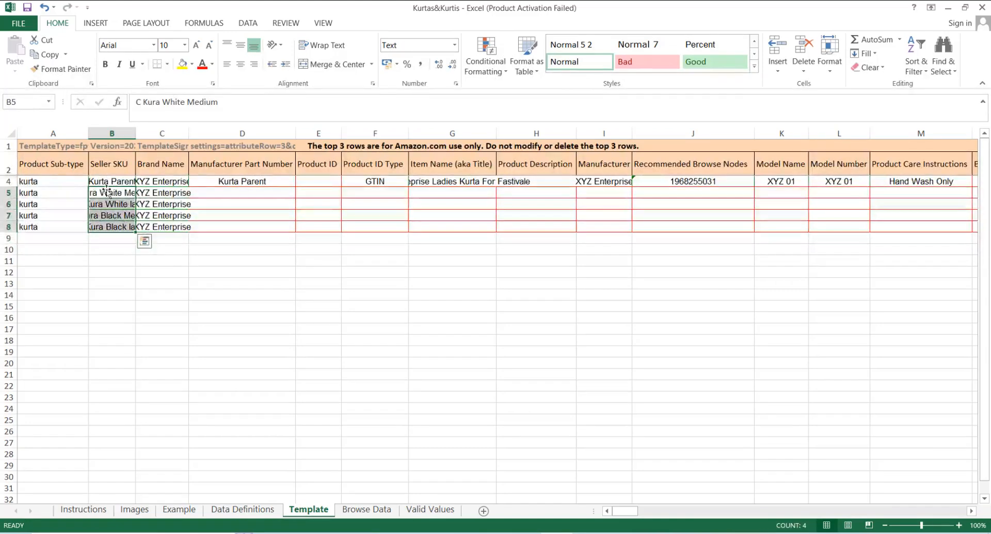
key("ctrl+c")
left_click(217, 194)
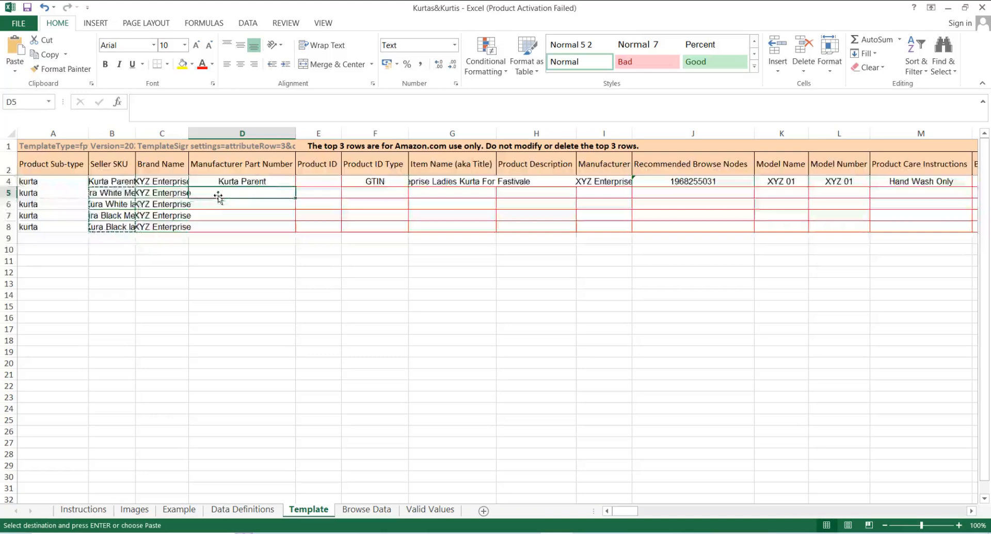
key("ctrl+v")
left_click(248, 247)
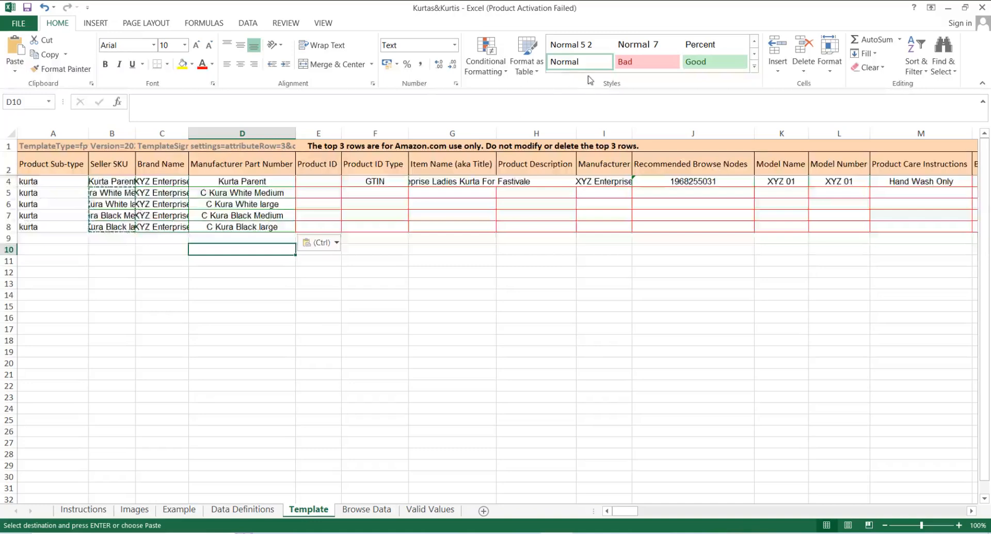
Step: Copy the parent row's Product ID Type, GTIN, into the Product ID Type cells of rows 5 to 8
left_click(306, 180)
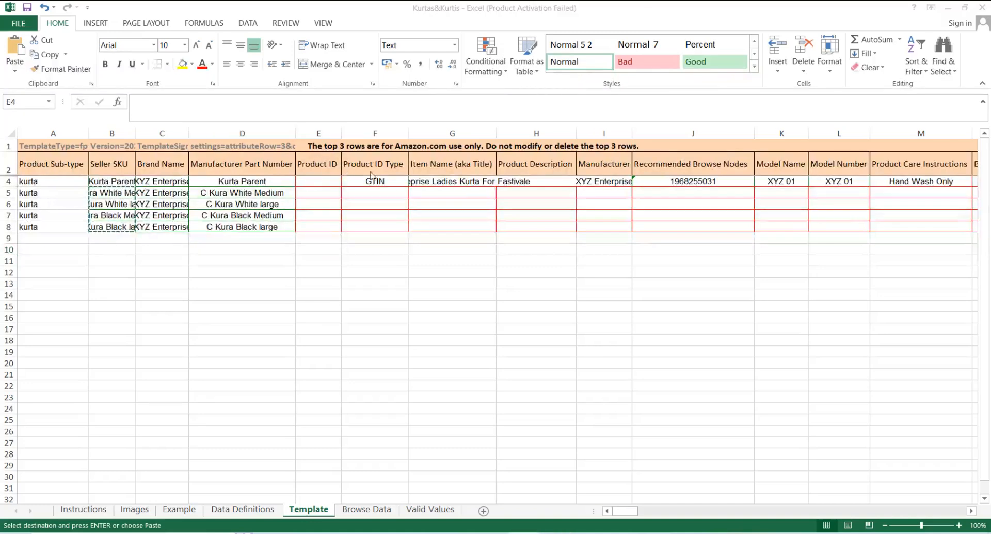
key("ctrl+v")
left_click(387, 183)
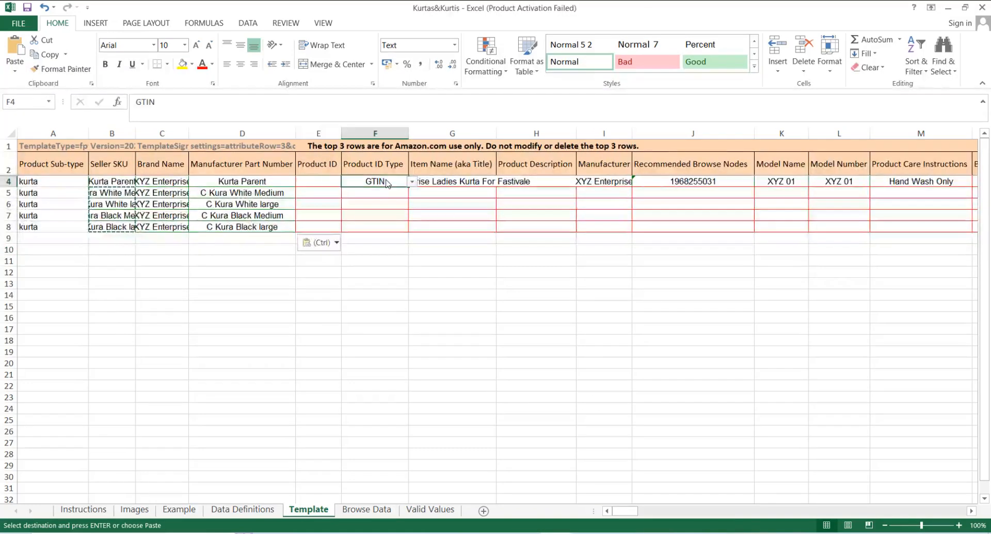
key("ctrl+c")
key("shift+Down")
key("shift+Down")
key("shift+Down")
key("shift+Down")
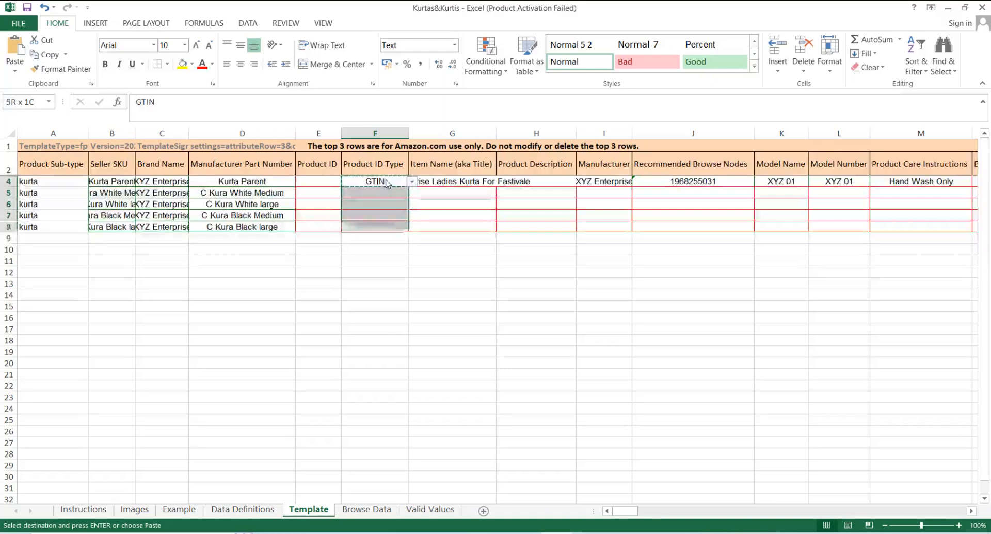
key("ctrl+v")
key("Return")
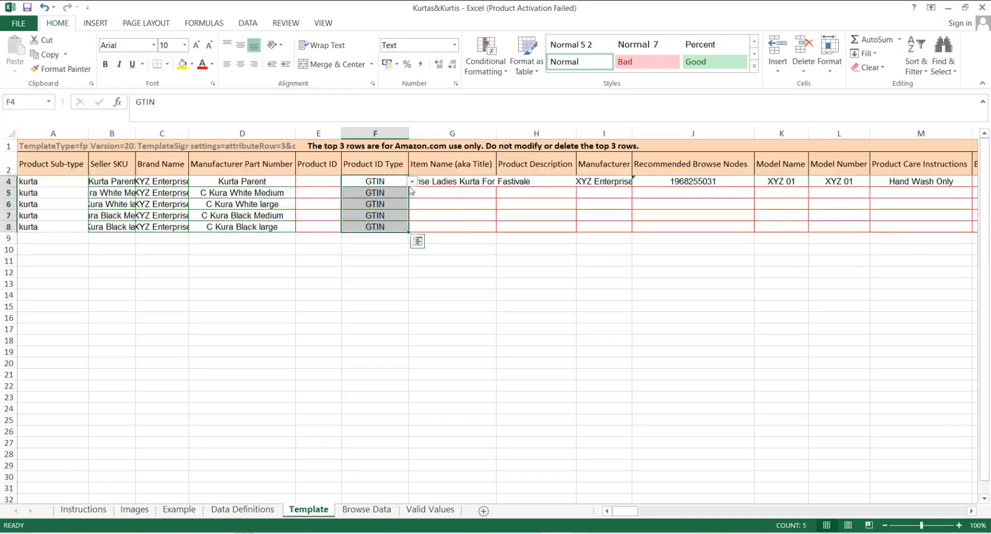
Step: Copy the parent row's Item Name, XYZ Entreprise Ladies Kurta For Fastivale, into the Item Name cells of rows 5 to 8
left_click(442, 197)
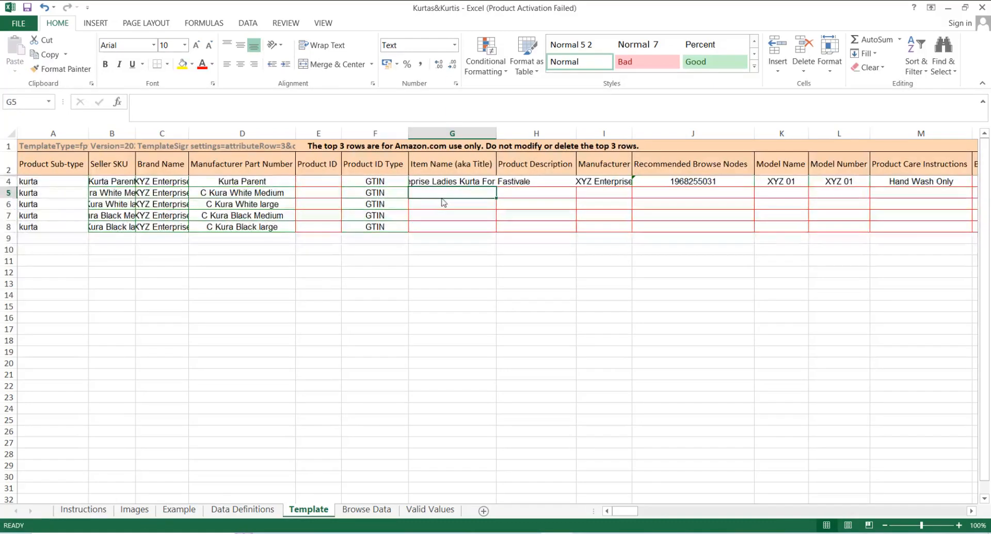
key("Up")
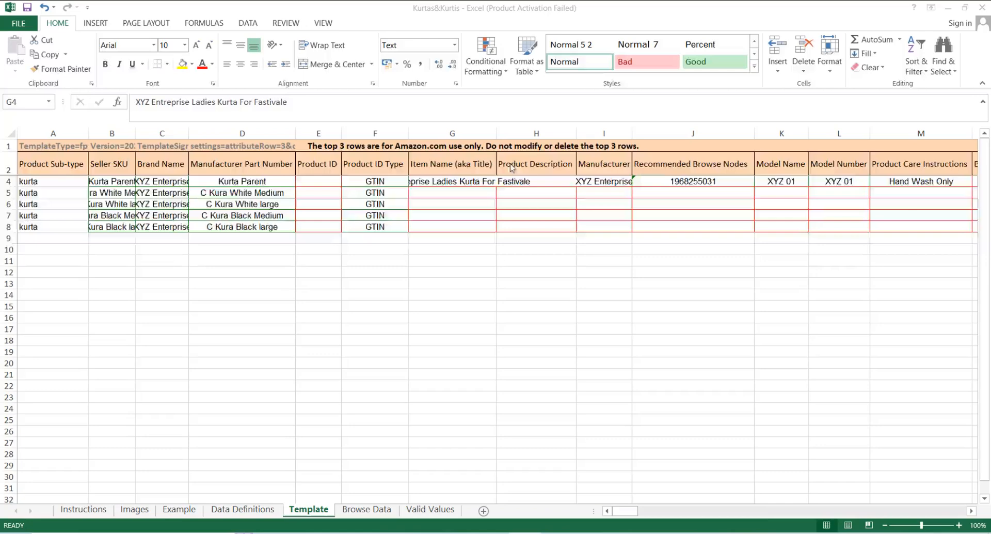
left_click(456, 185)
key("ctrl+c")
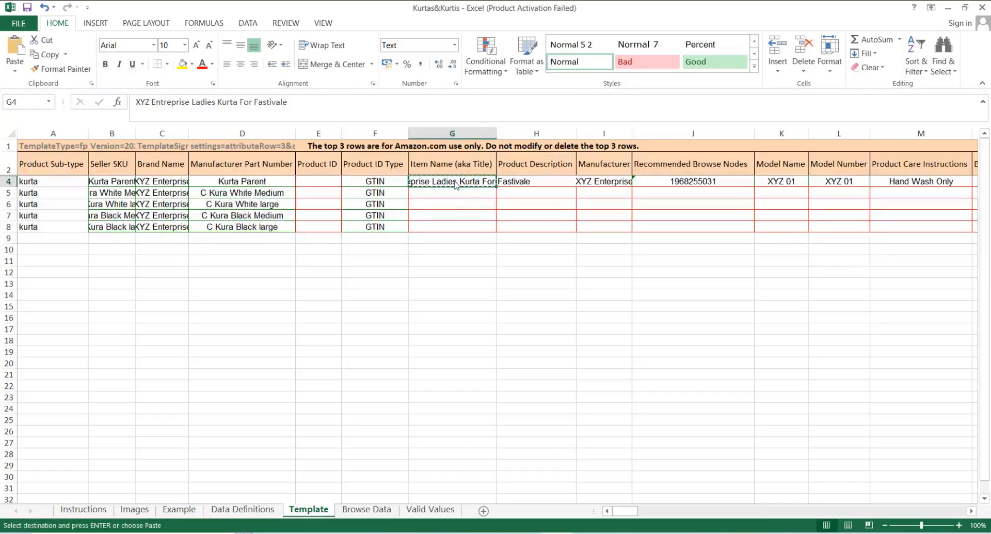
key("shift+Down")
key("shift+Down")
key("shift+Down")
key("shift+Down")
key("ctrl+v")
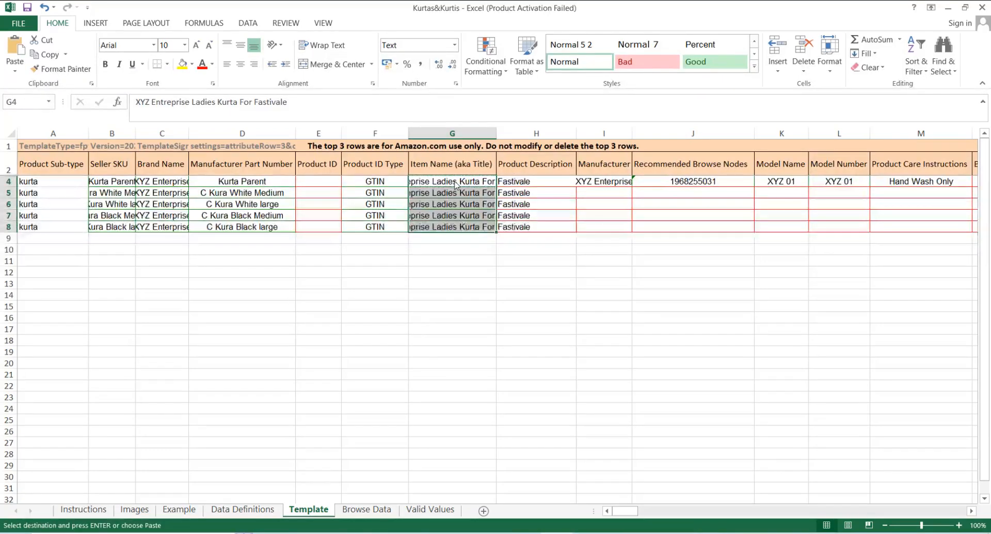
Step: Insert "Colour White Size Medium" after "Kurta" in the row 5 Item Name
key("Escape")
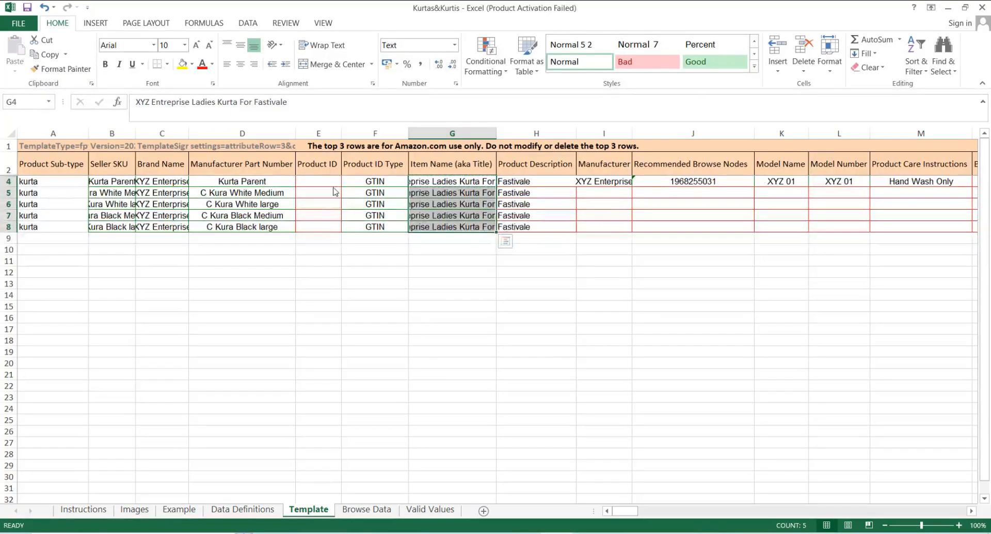
left_click(432, 195)
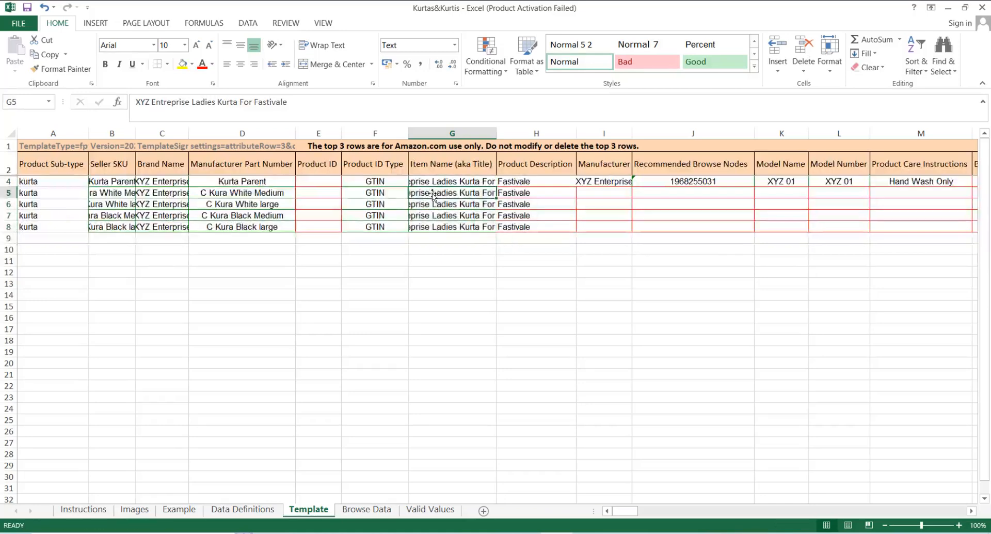
left_click(124, 192)
key("Left")
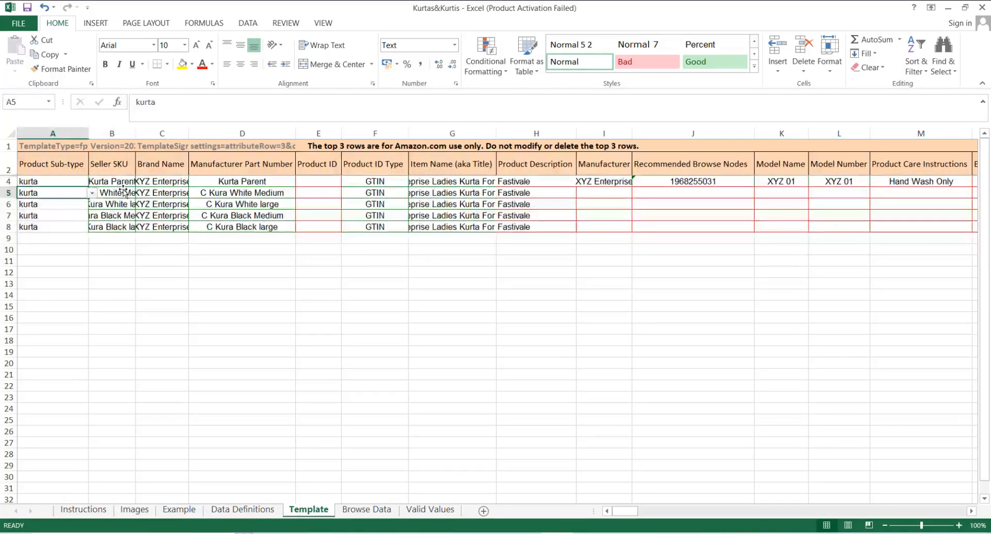
key("Right")
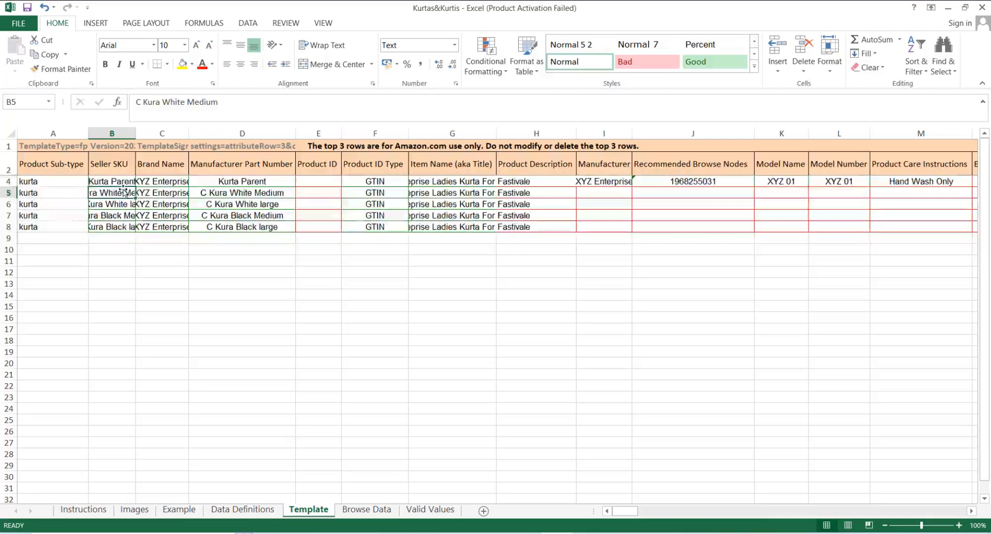
left_click(427, 197)
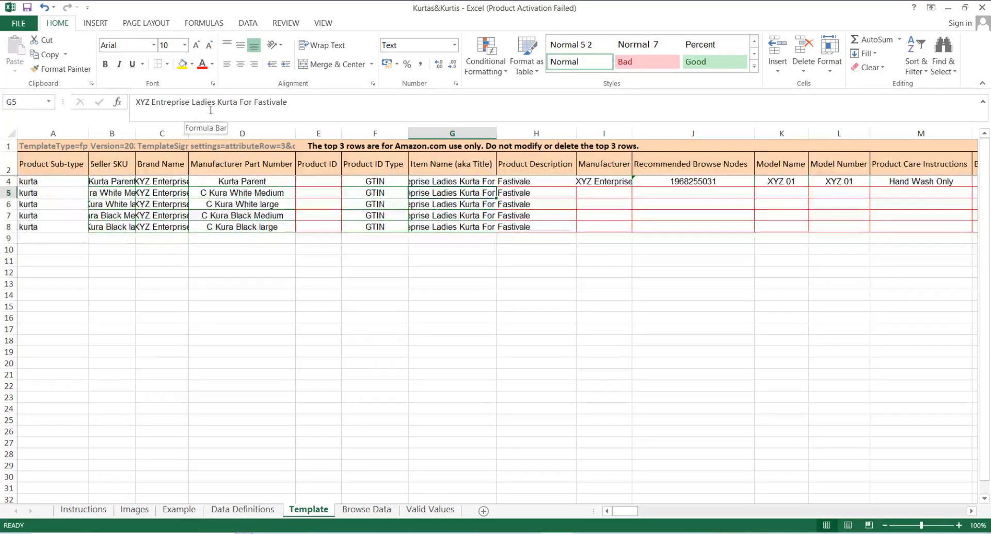
left_click(237, 103)
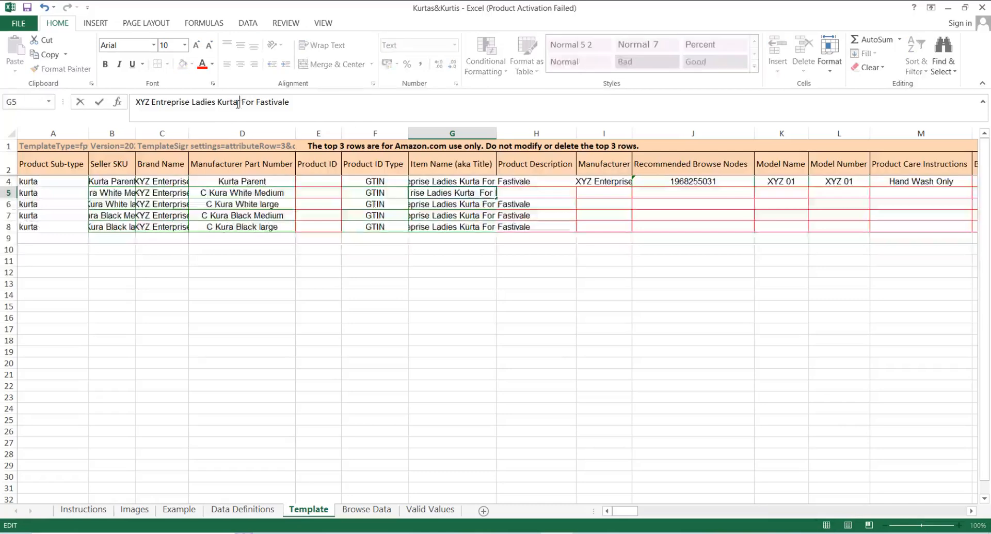
type("Colour W")
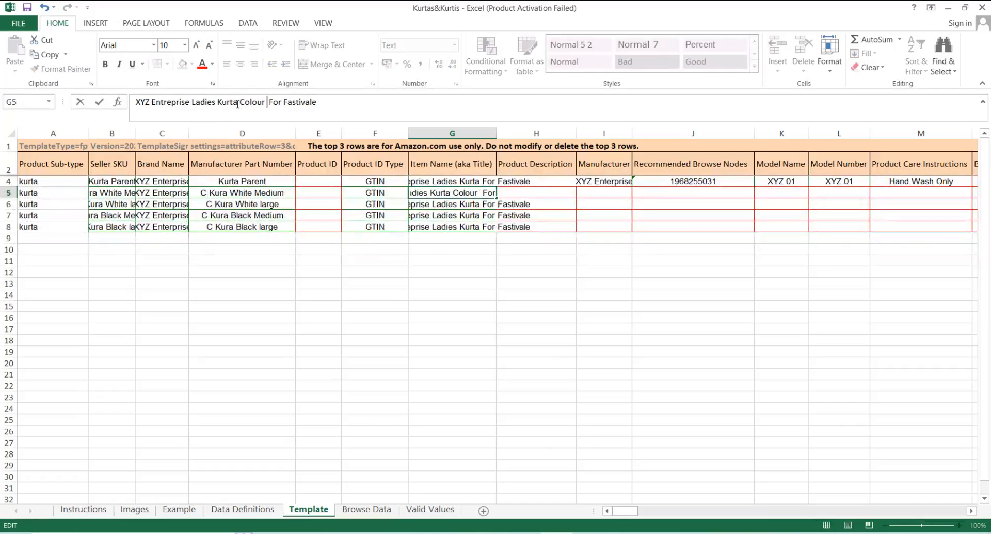
type("hite ")
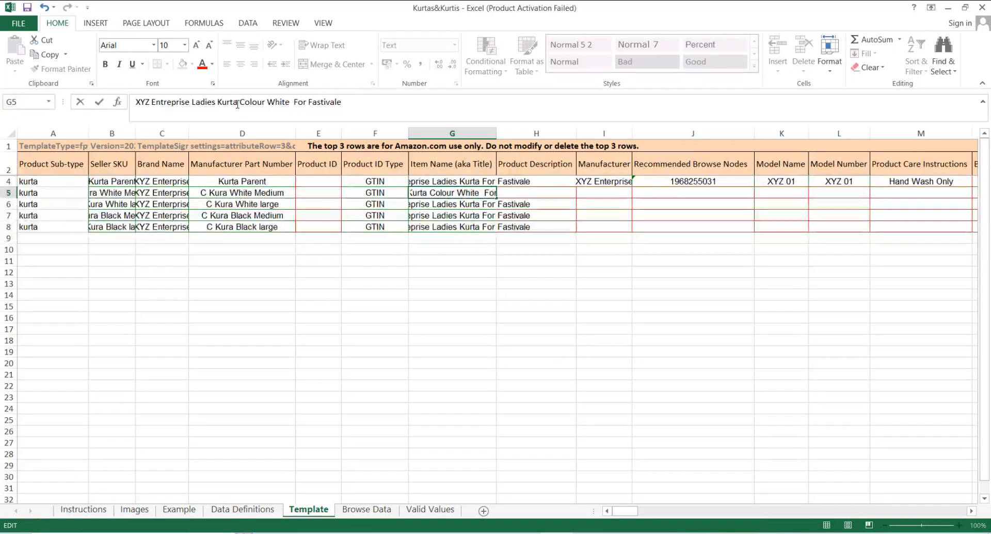
type("Size ")
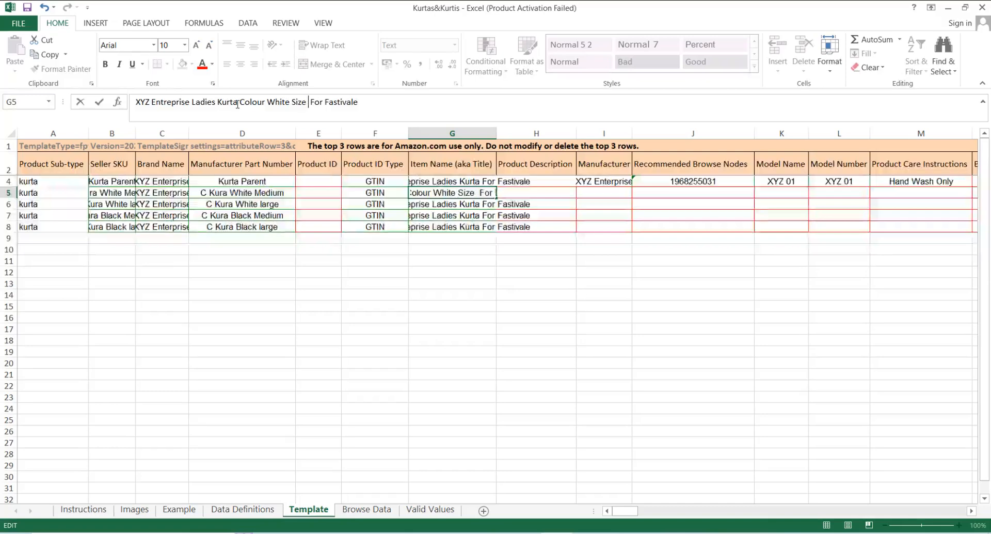
type("Medium")
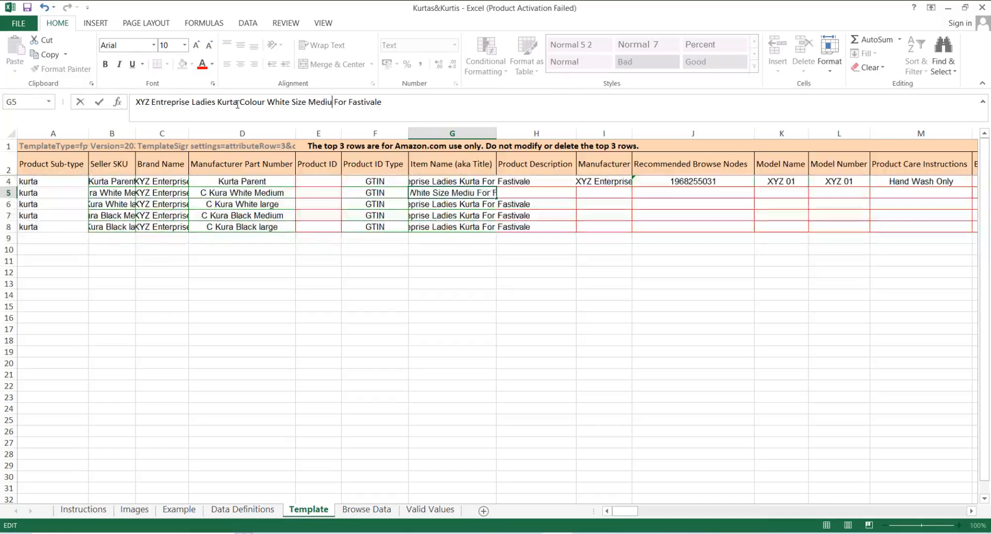
left_click(422, 209)
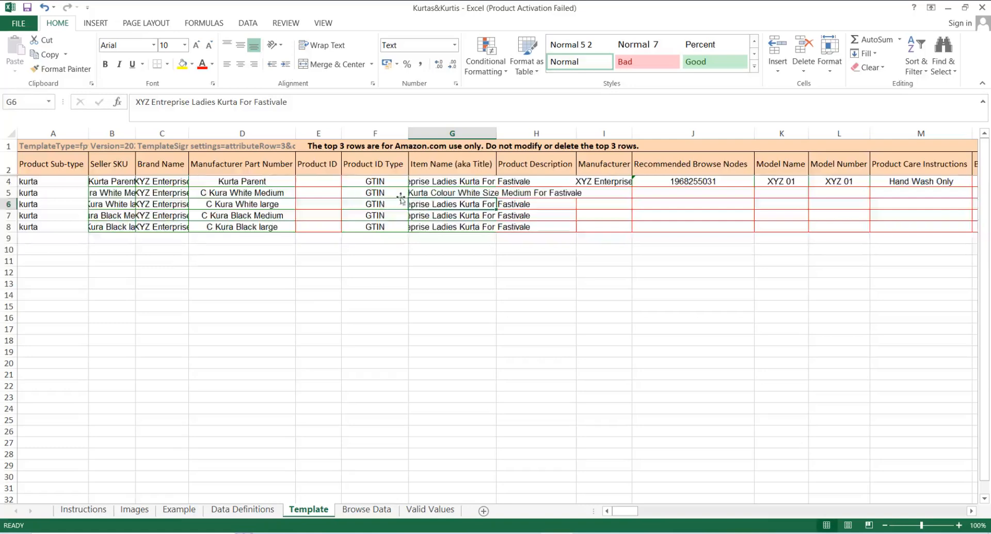
Step: Copy the row 5 Item Name into the Item Name cells of rows 6 to 8
left_click(432, 196)
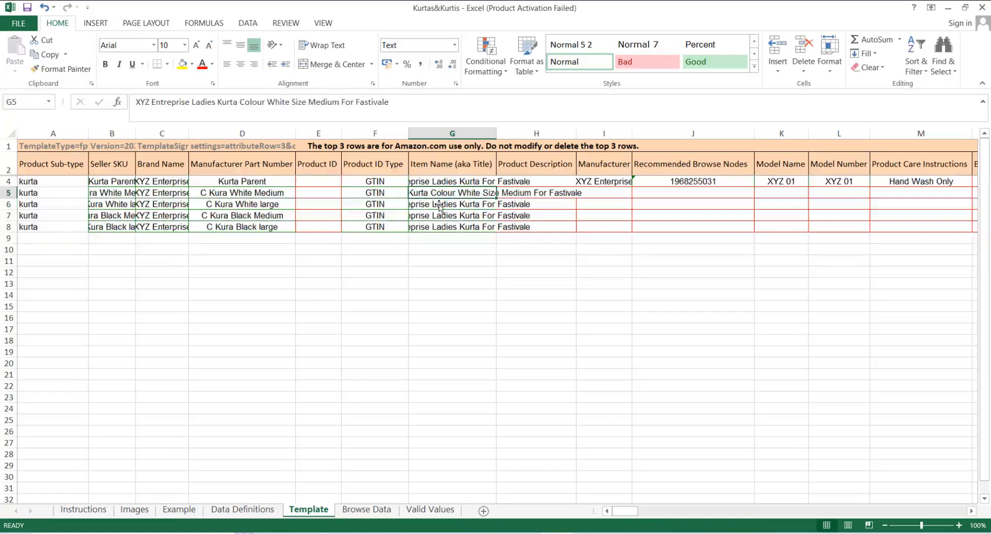
left_click(440, 208)
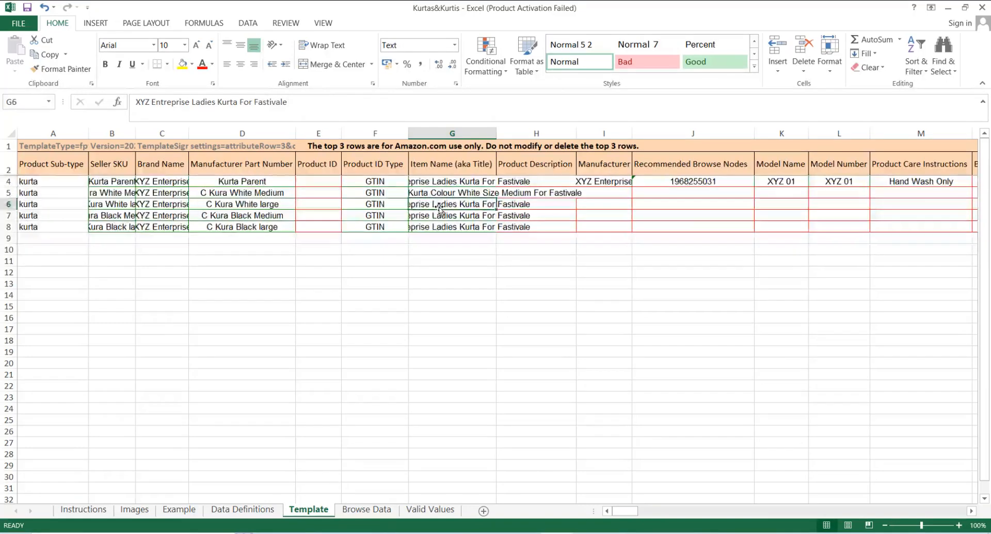
left_click(449, 194)
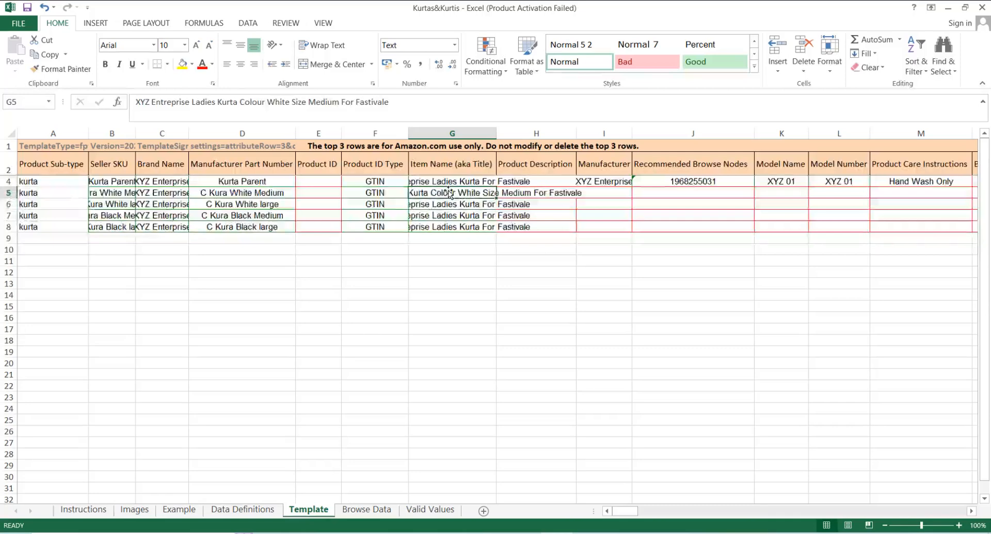
key("ctrl+c")
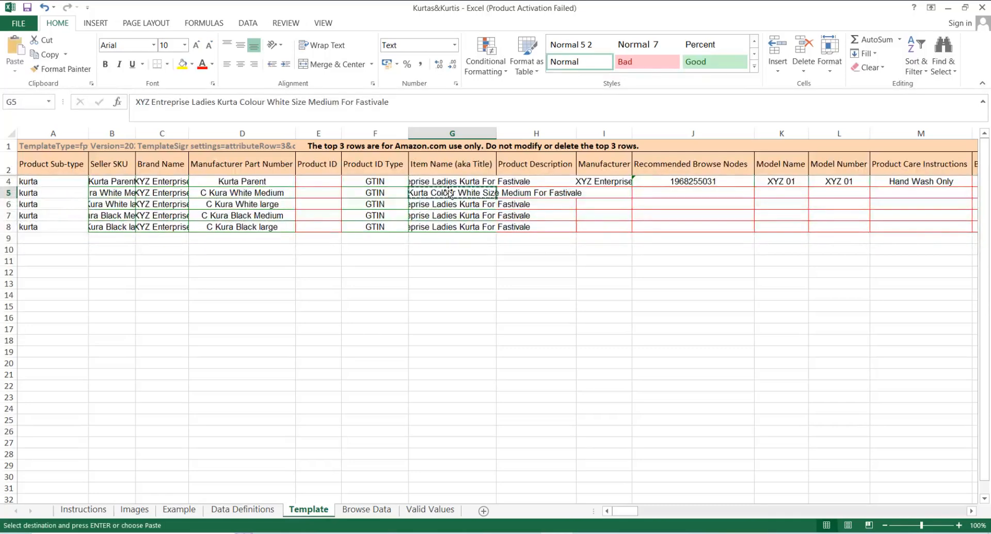
key("shift+Down")
key("shift+Down")
key("shift+Down")
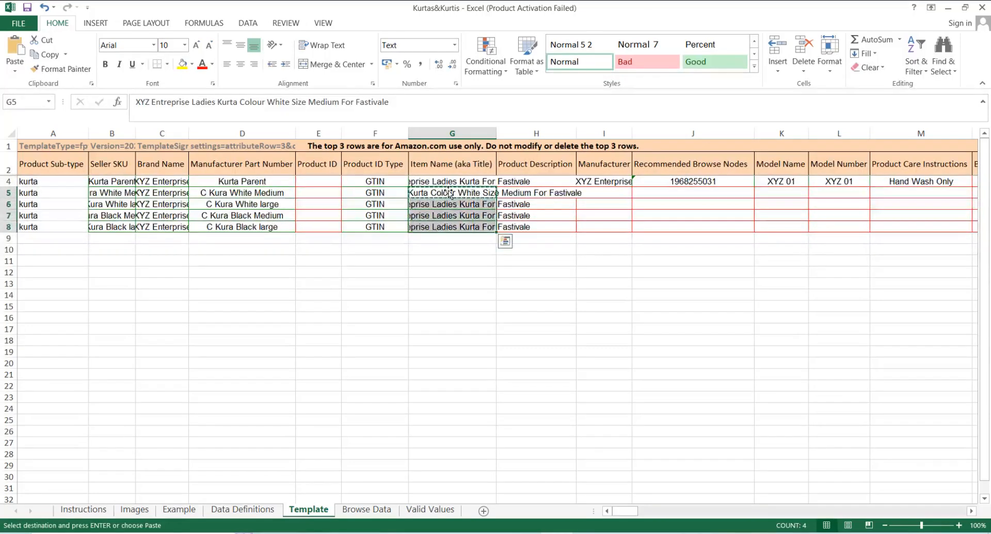
key("Return")
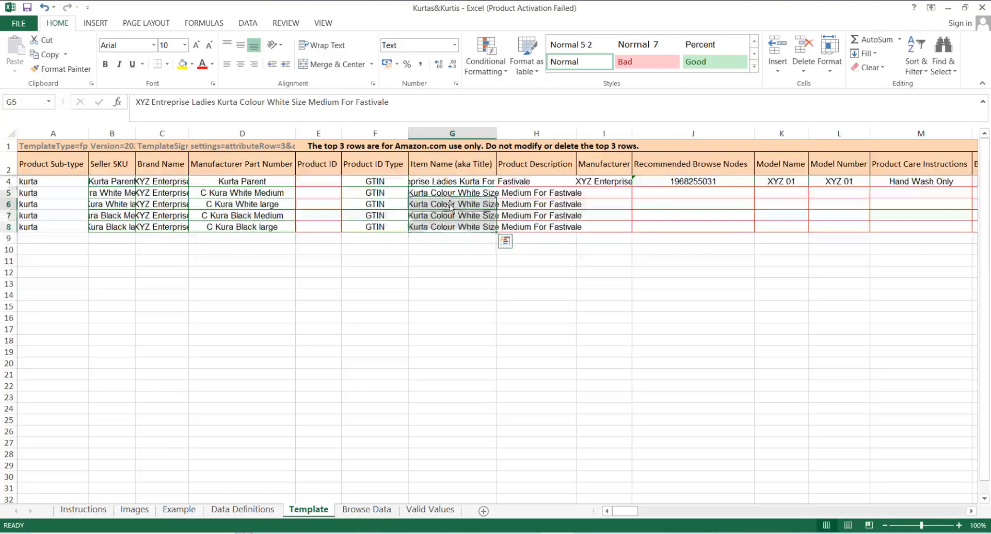
Step: Change the size in the row 6 Item Name to Large
left_click(450, 205)
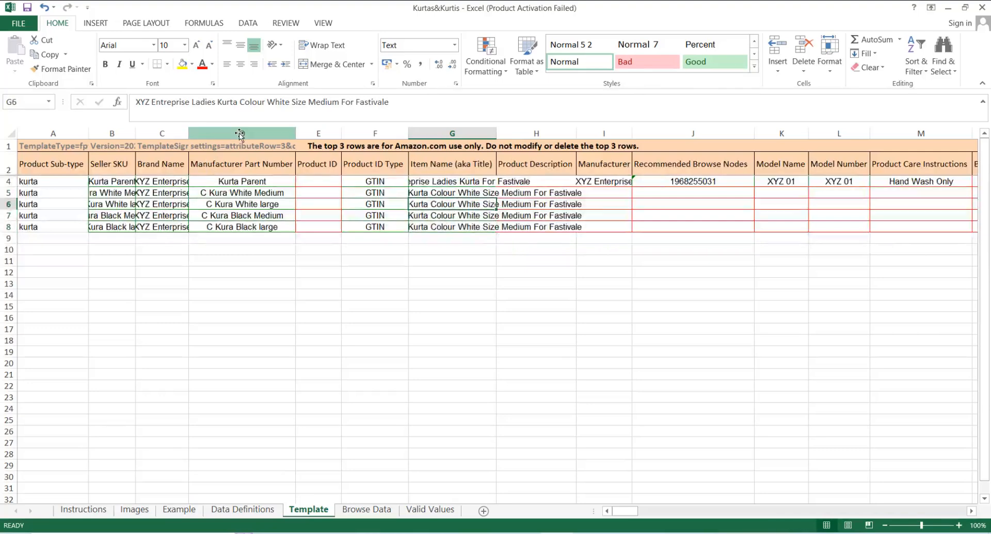
left_click(341, 106)
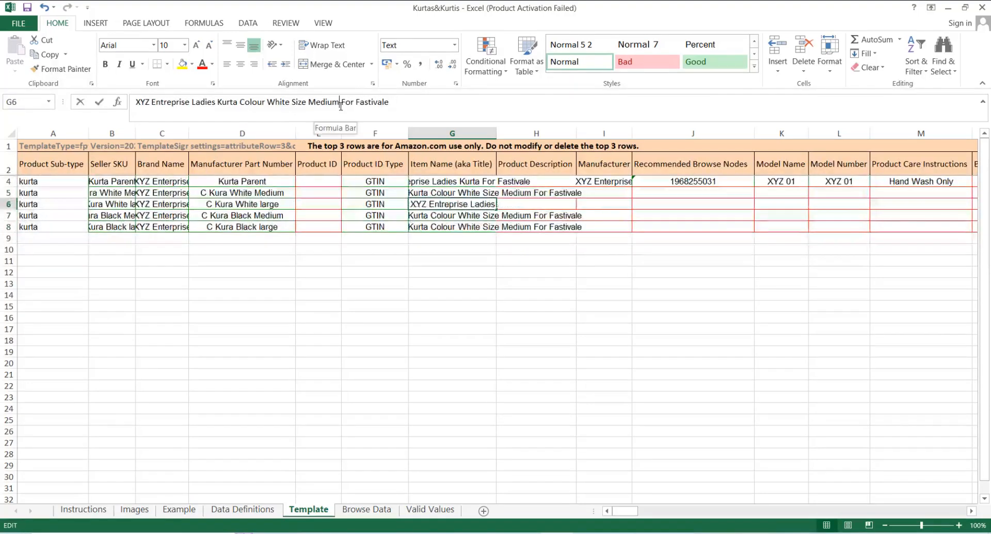
key("BackSpace")
key("BackSpace")
key("BackSpace")
key("BackSpace")
key("BackSpace")
key("BackSpace")
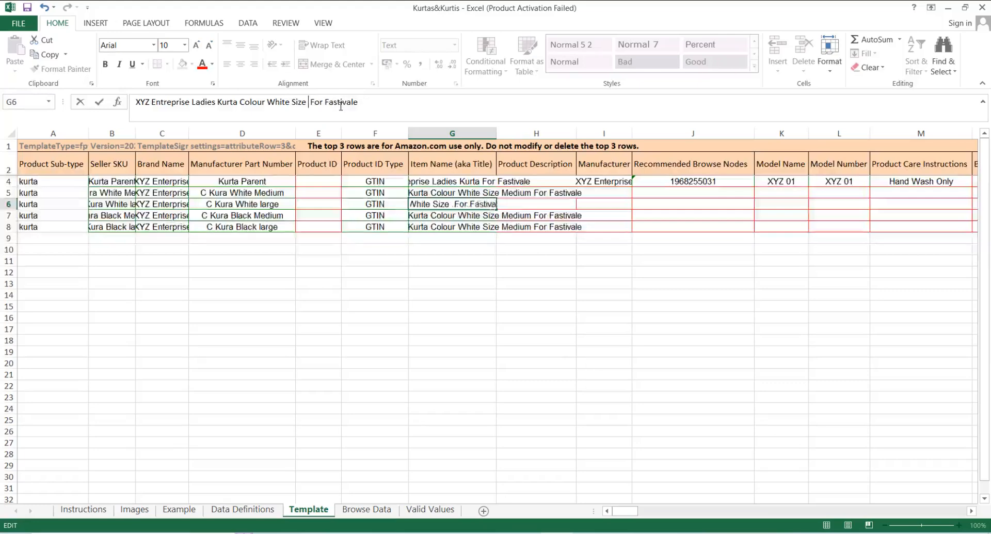
type("Large")
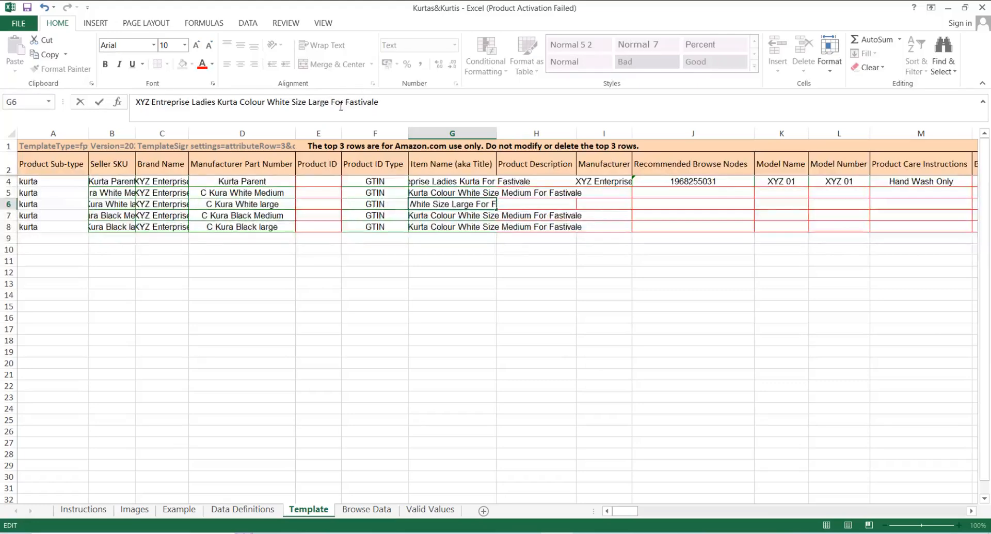
Step: Change the colour in the row 7 Item Name to Black
left_click(493, 217)
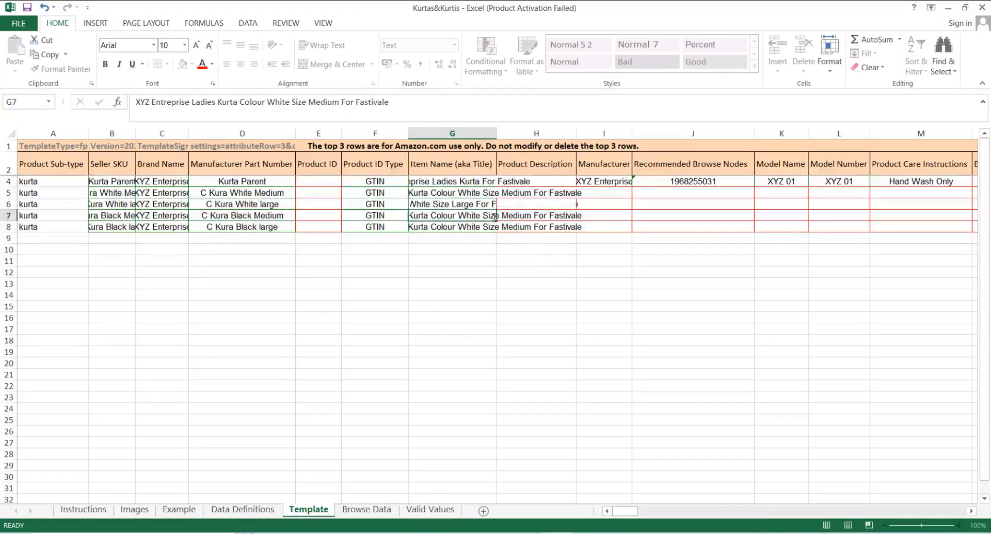
left_click(289, 103)
key("BackSpace")
key("BackSpace")
key("BackSpace")
key("BackSpace")
key("BackSpace")
key("BackSpace")
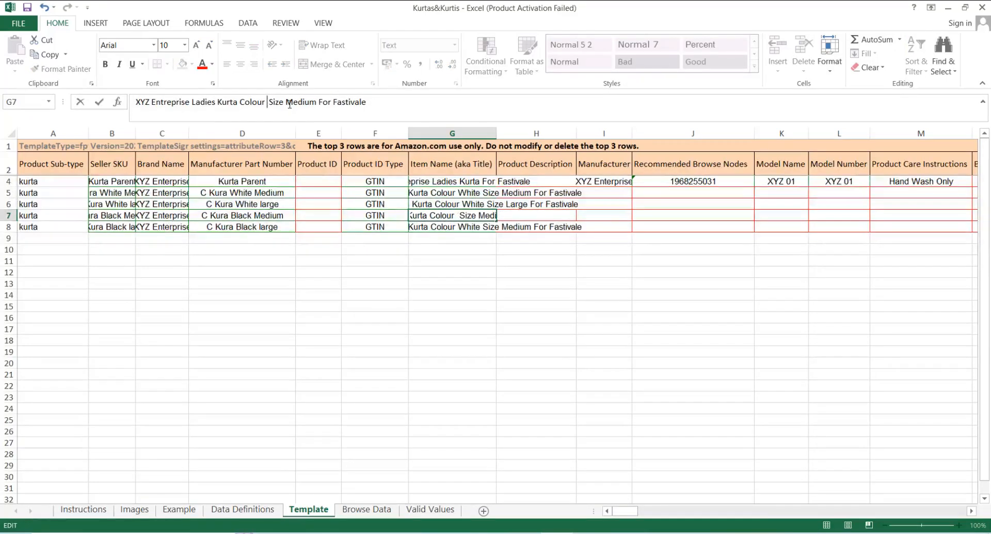
type("Blac")
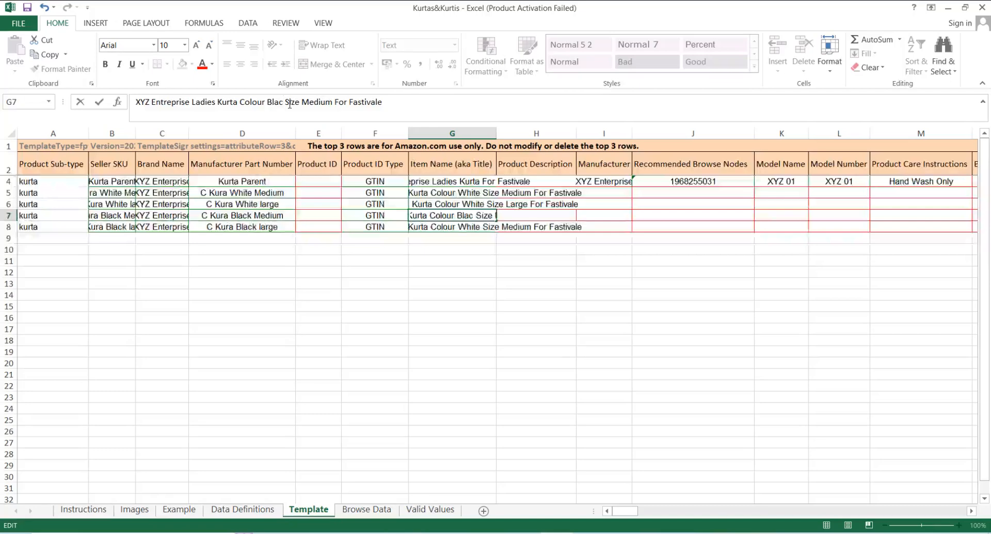
type("k")
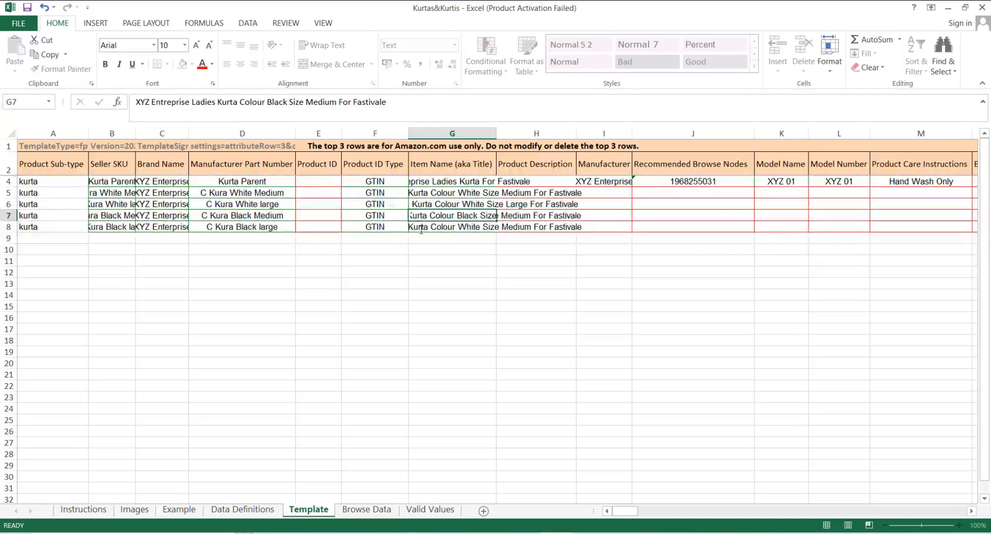
Step: Change the colour in the row 8 Item Name to Black
left_click(421, 230)
left_click(289, 105)
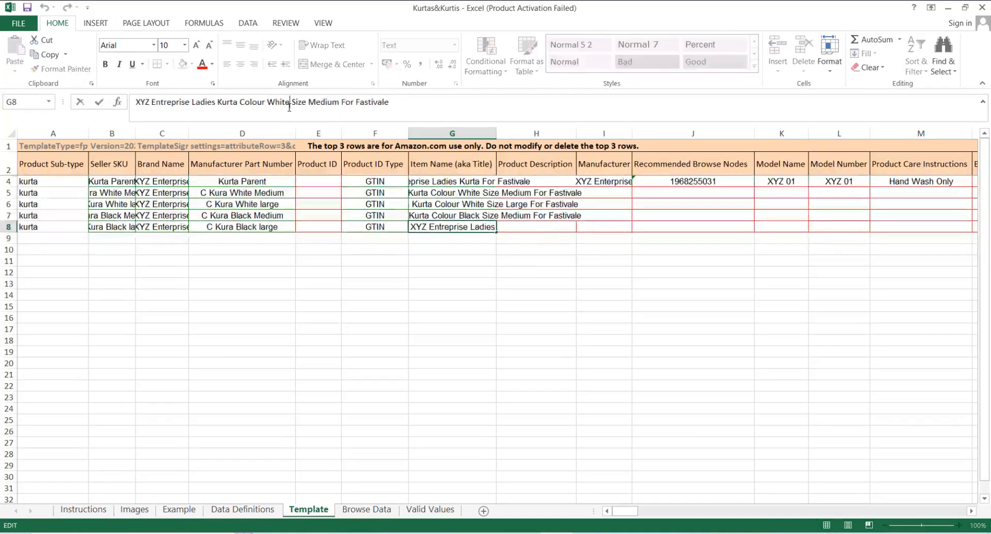
key("BackSpace")
key("BackSpace")
key("BackSpace")
key("BackSpace")
key("BackSpace")
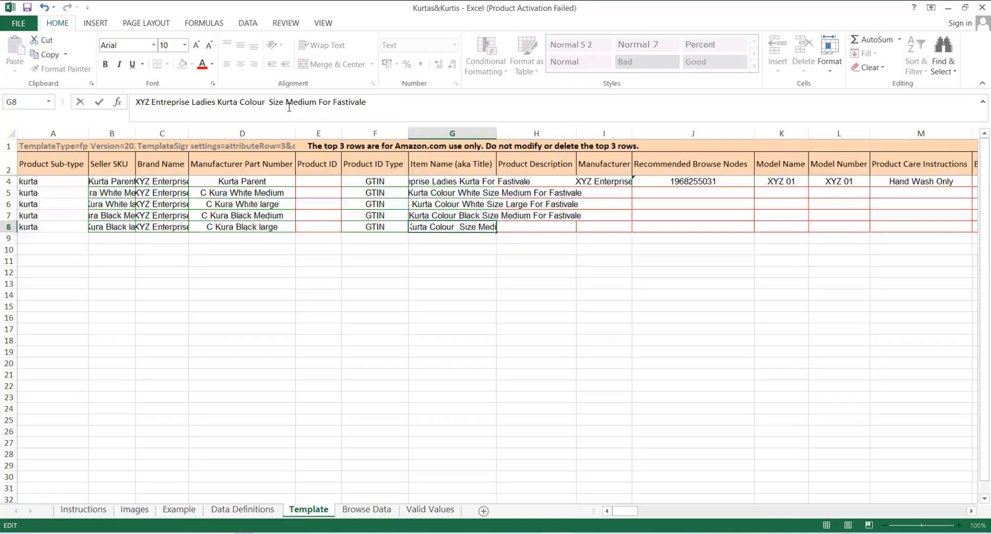
type("Black")
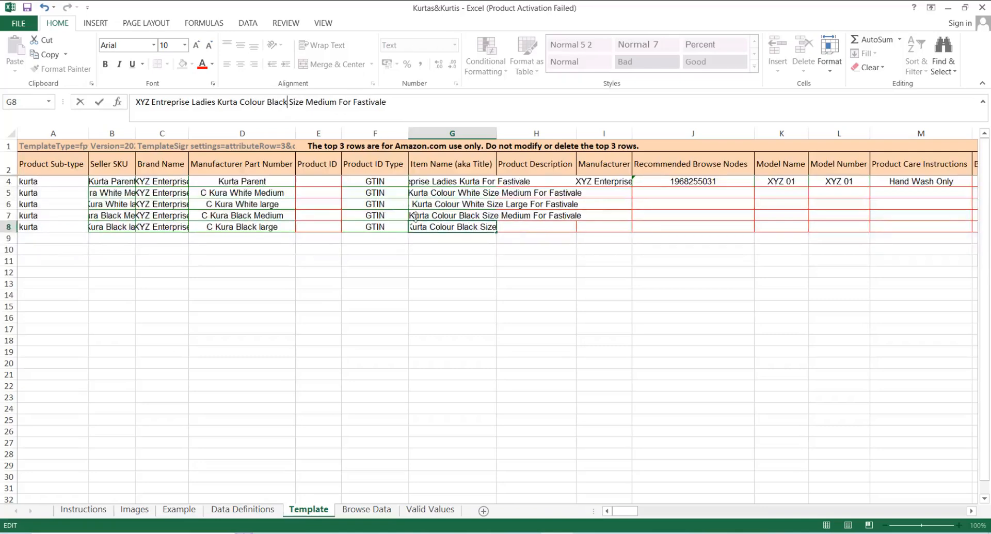
left_click(423, 216)
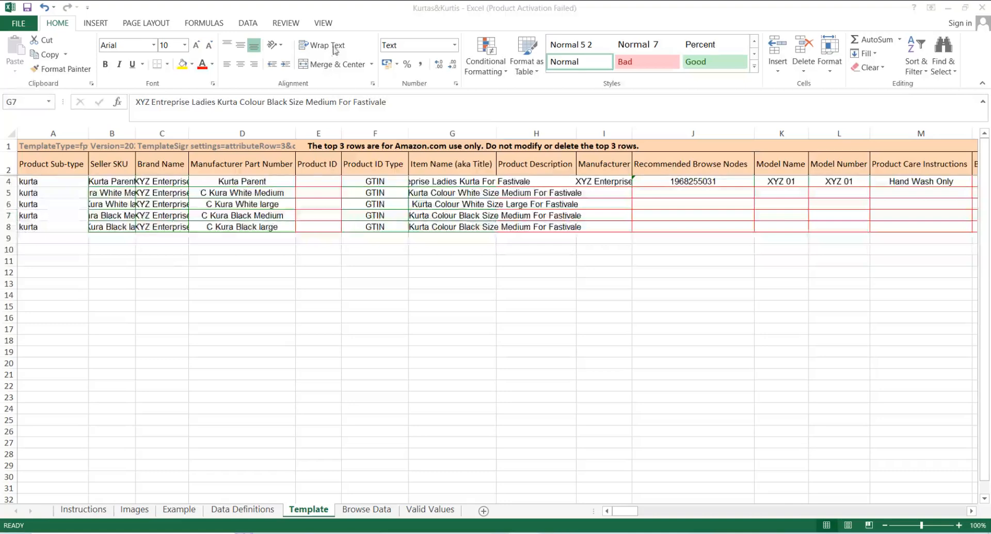
Step: Change the size in the row 8 Item Name to "large"
left_click(472, 230)
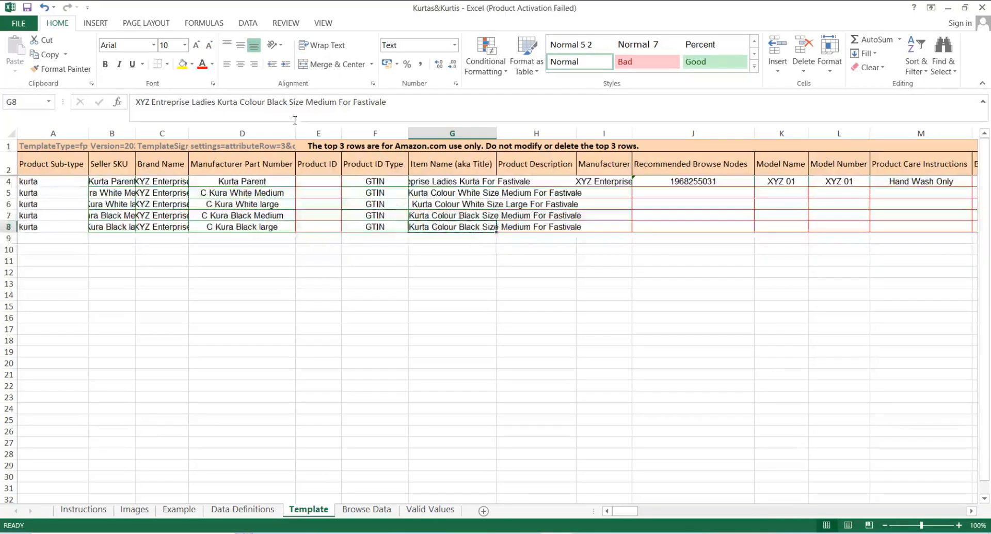
left_click(335, 103)
key("BackSpace")
key("BackSpace")
key("BackSpace")
key("BackSpace")
key("BackSpace")
key("BackSpace")
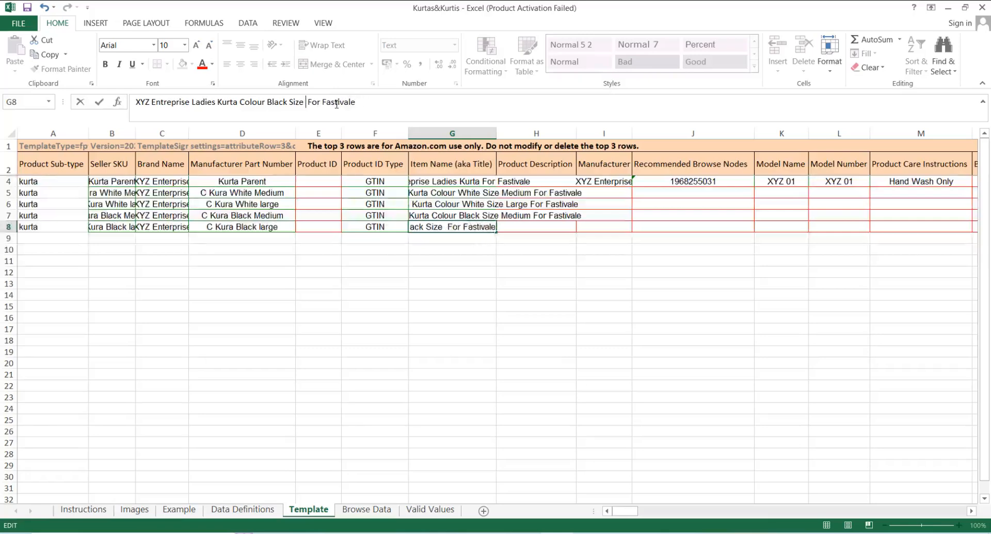
type("large")
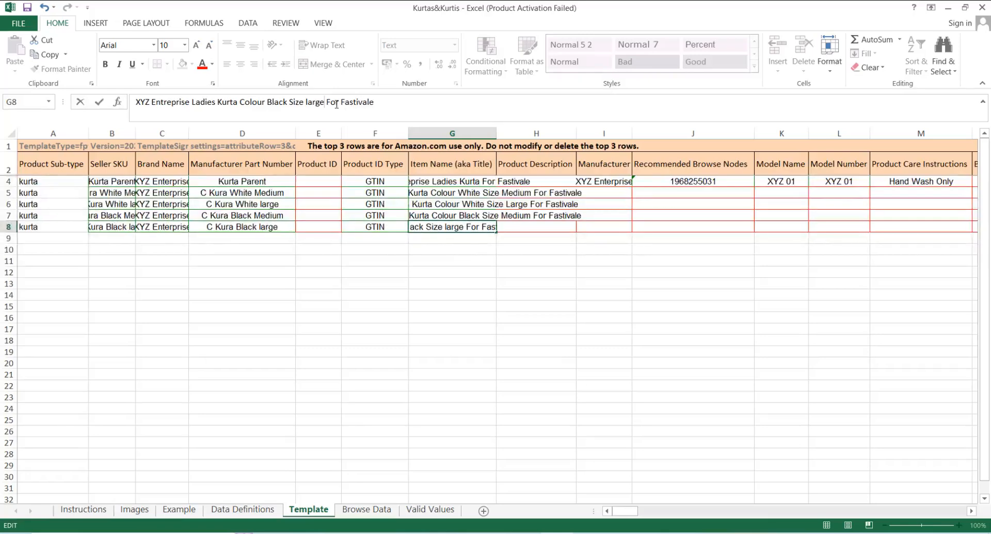
left_click(113, 226)
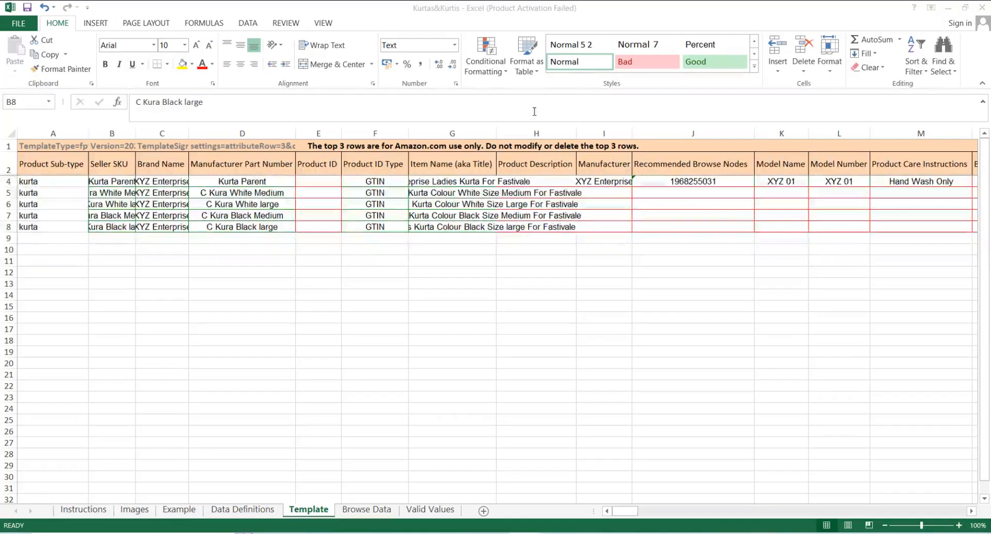
Step: Auto-fit the Item Name column's width to its full titles
double_click(497, 136)
left_click(497, 136)
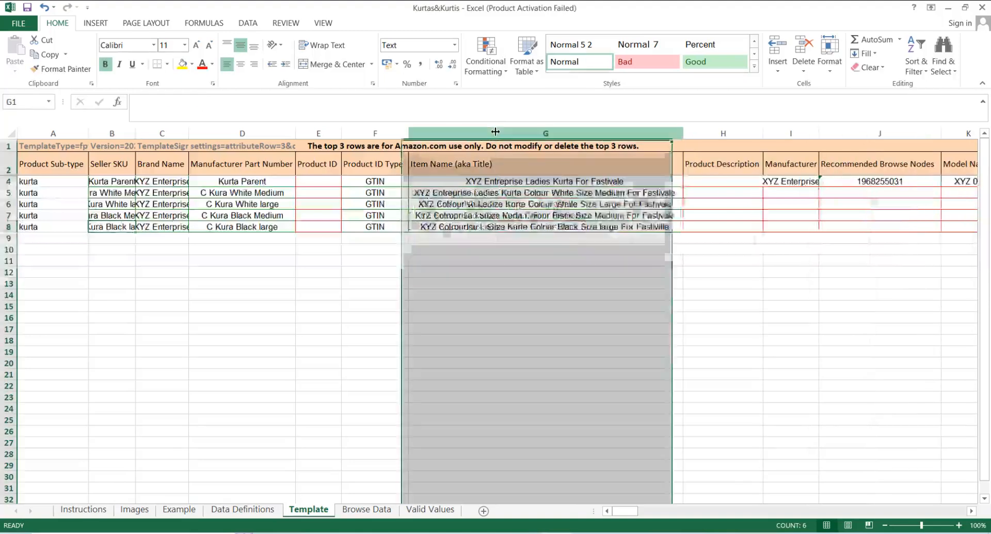
left_click(519, 219)
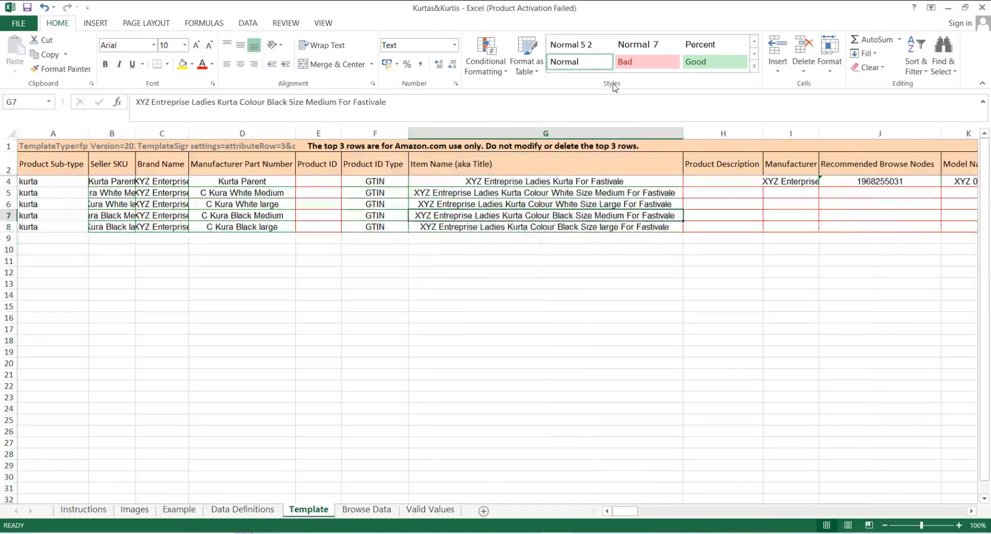
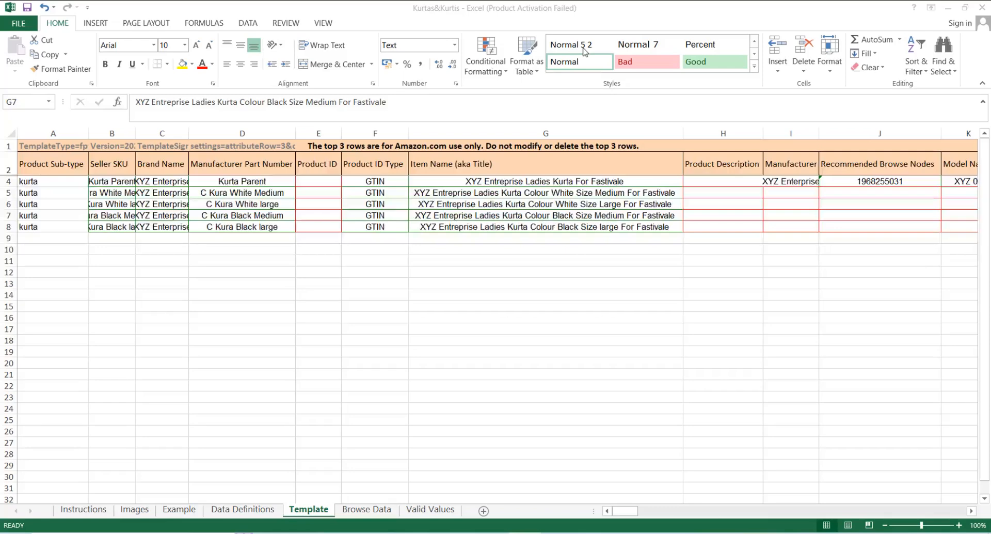
left_click(698, 189)
key("shift+Down")
key("shift+Down")
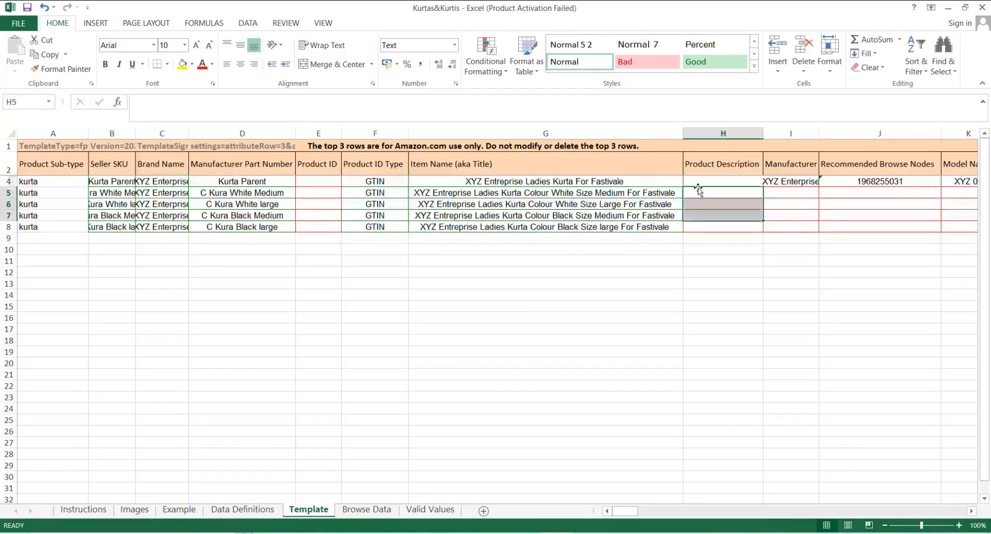
key("Up")
key("Down")
key("Down")
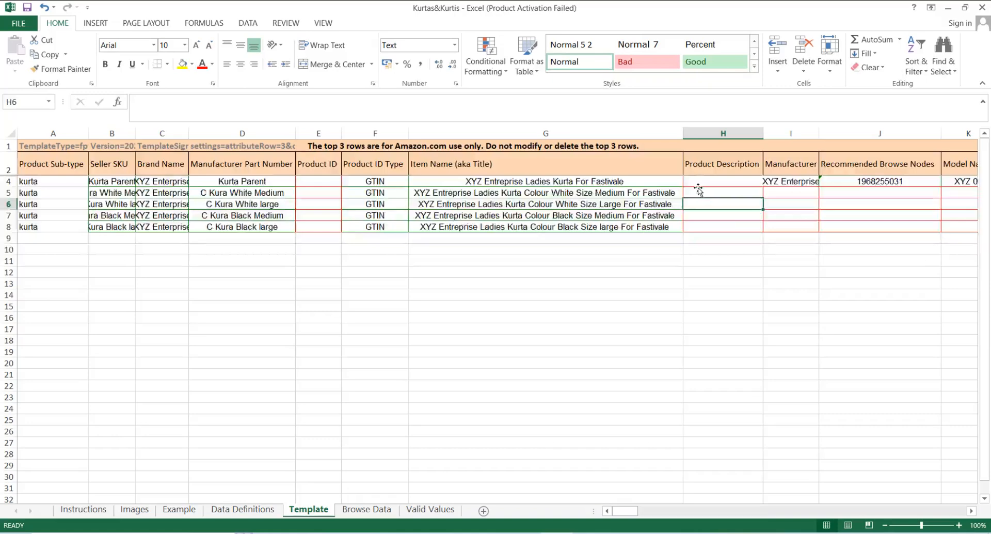
key("Down")
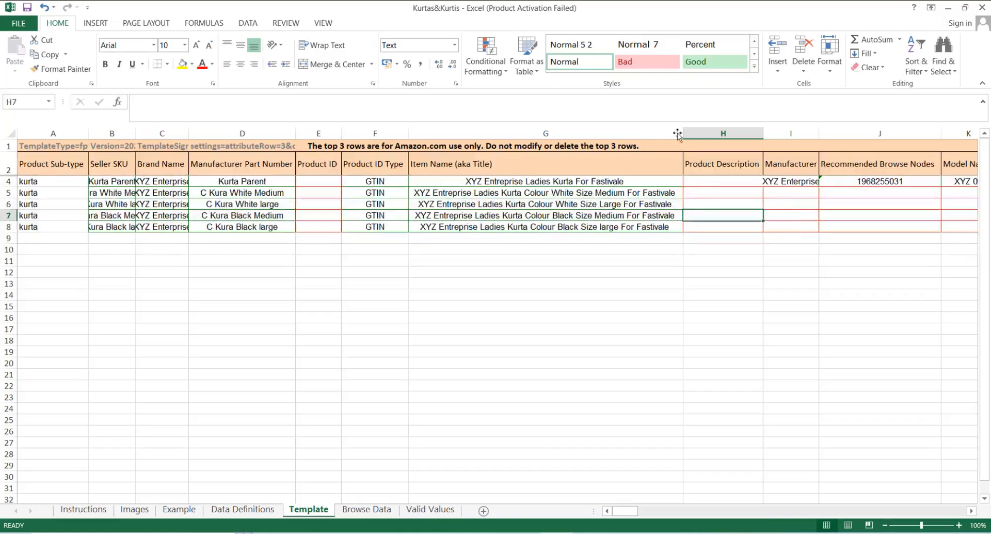
left_click(583, 53)
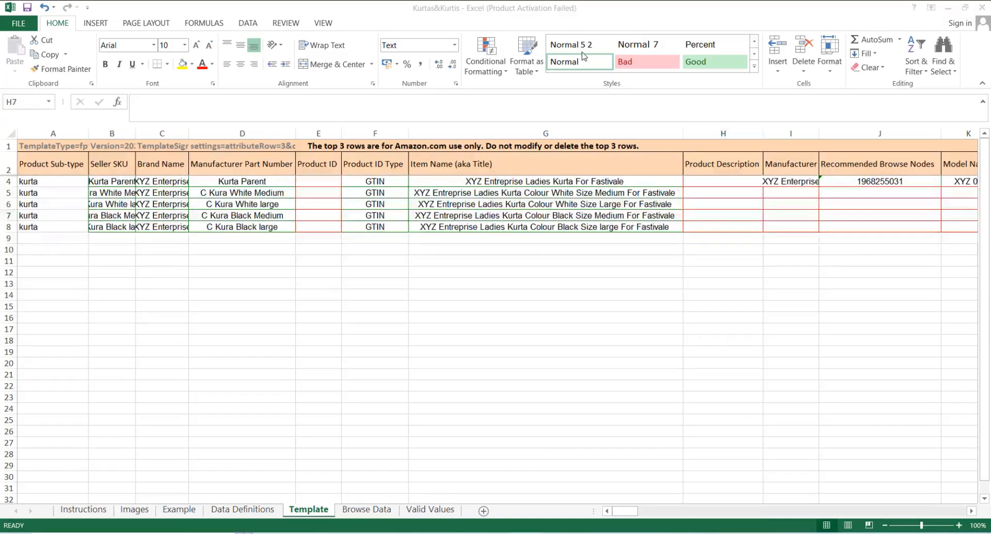
Step: Enter "XYZ Enterprise Ladies Kura Is Best Ooption For fastivale Sission" as the row 5 Product Description
left_click(714, 196)
left_click(713, 196)
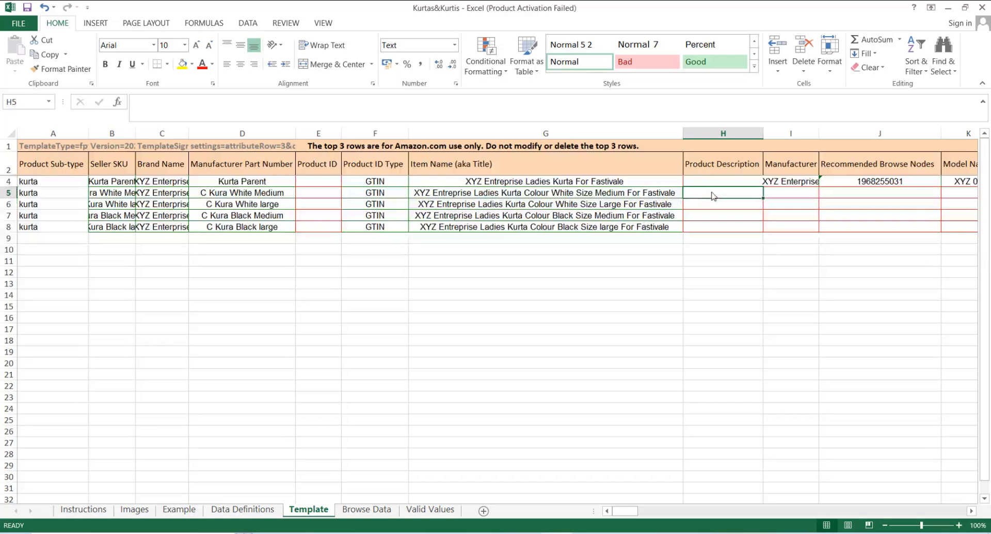
type("XYZ ")
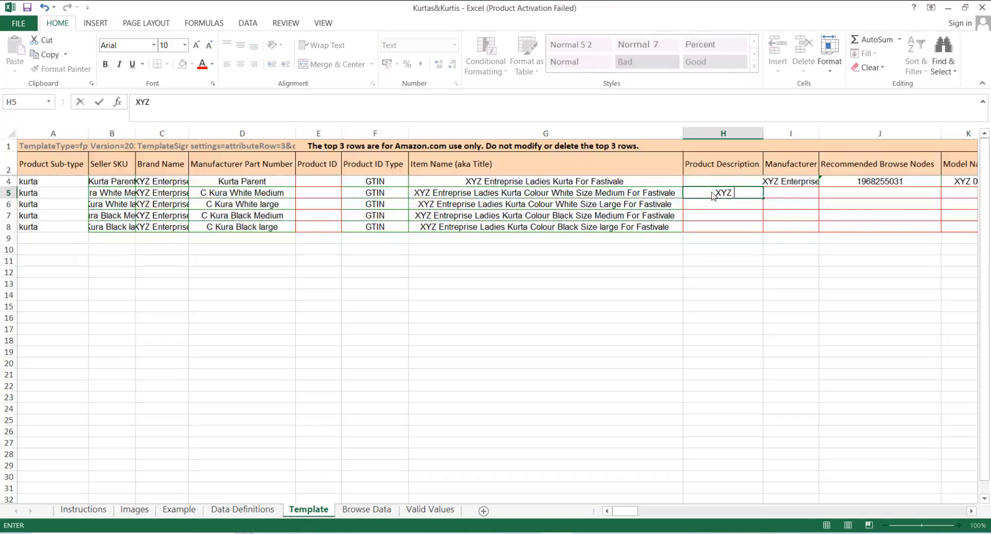
type("Enterpr")
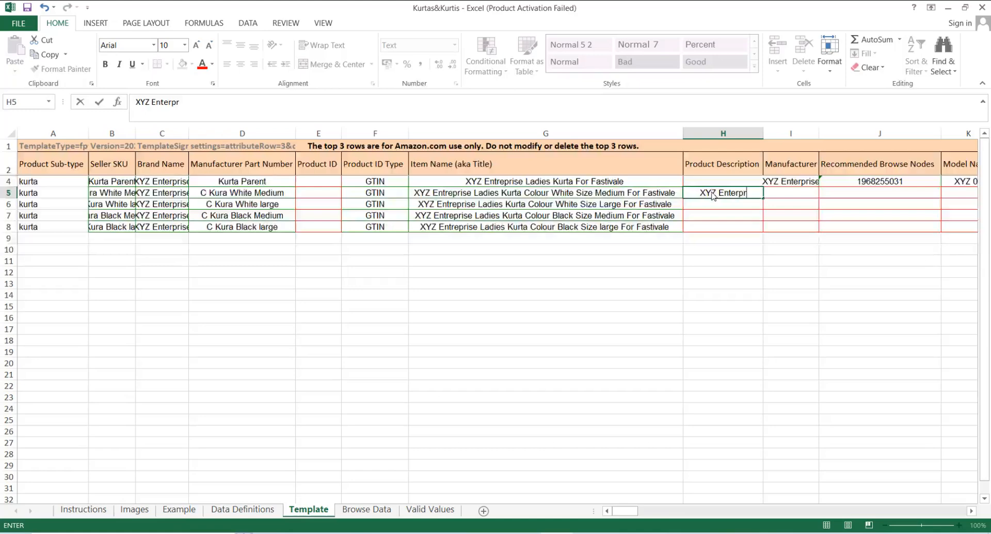
type("ise Lais")
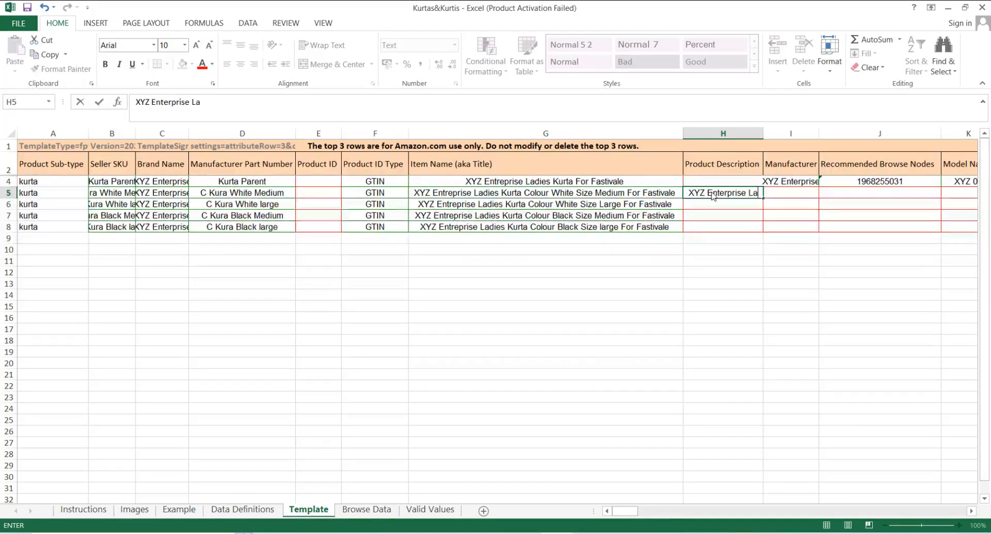
key("BackSpace")
key("BackSpace")
type("dies")
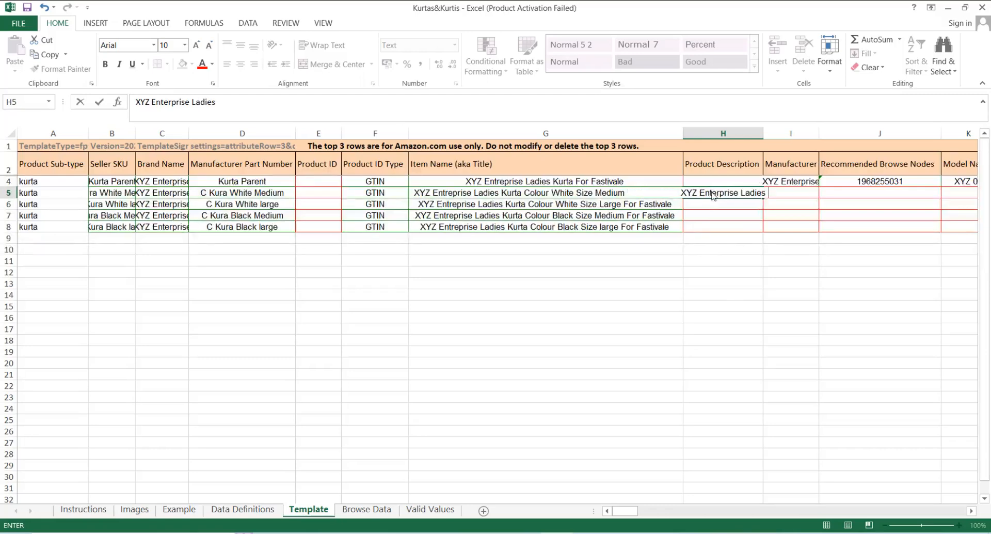
type(" Kura")
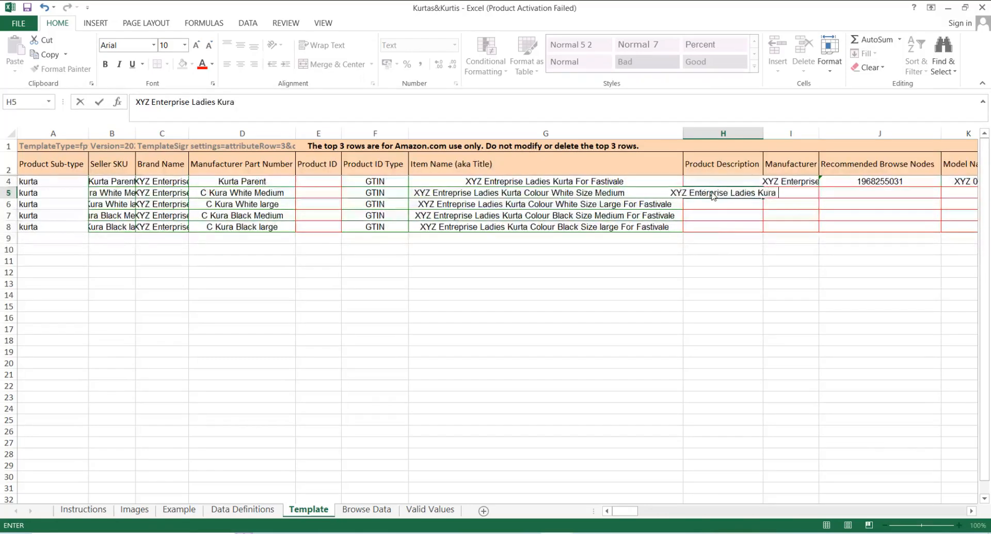
type(" Ids")
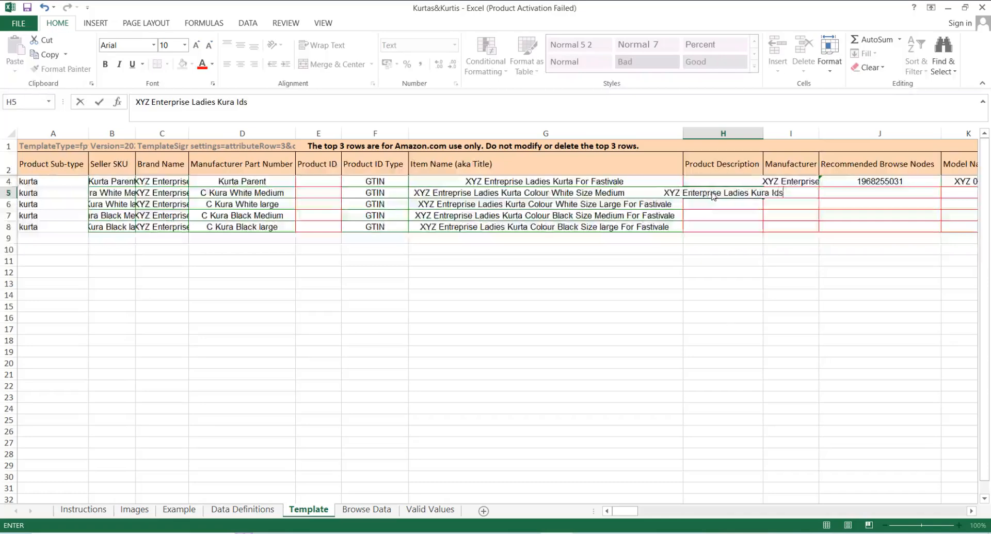
key("BackSpace")
key("BackSpace")
type("s B")
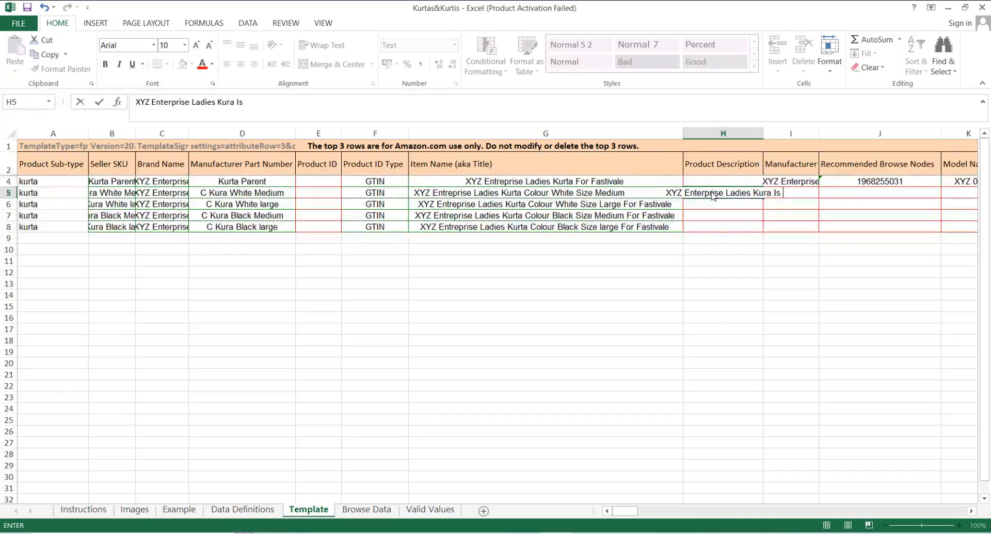
type("est ")
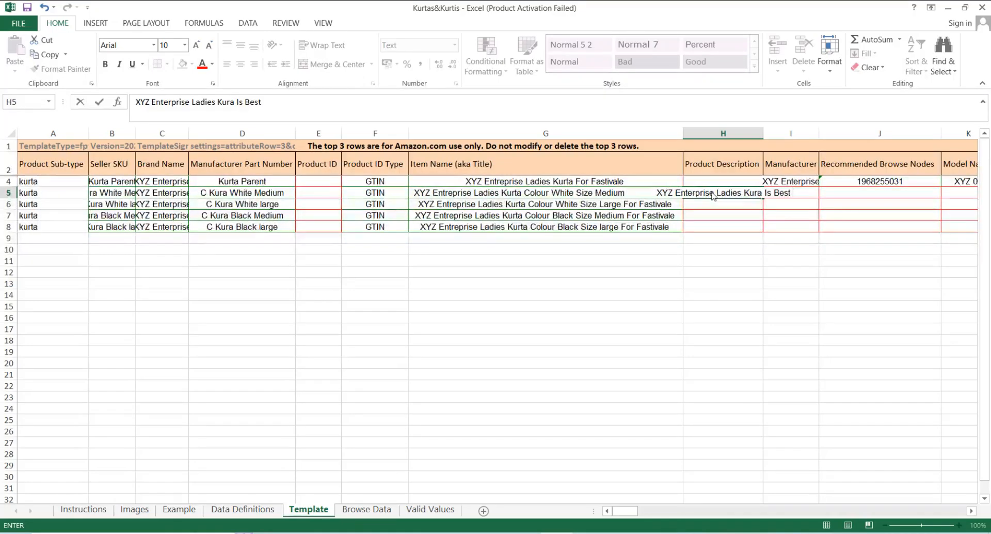
type("Ooptions")
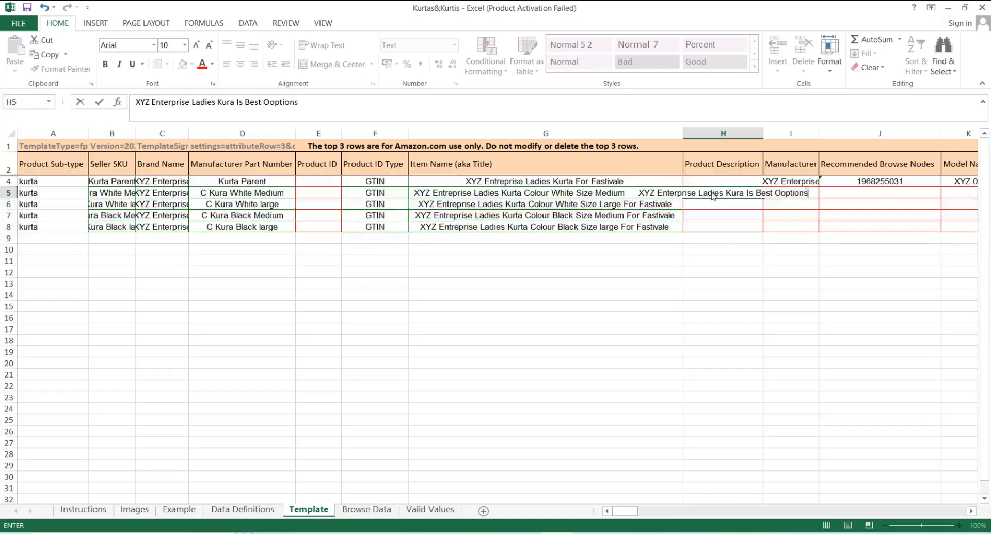
key("BackSpace")
type("For")
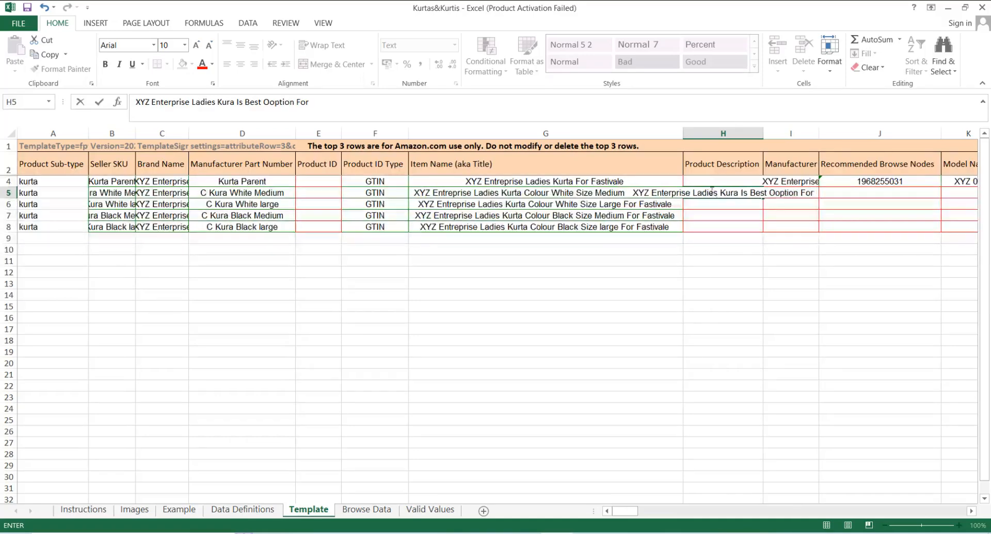
left_click(583, 53)
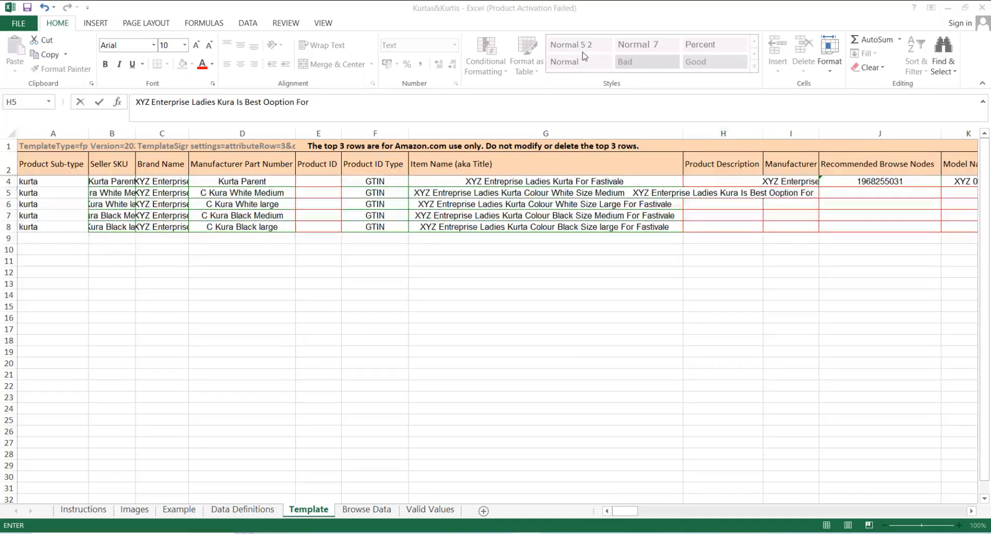
left_click(810, 193)
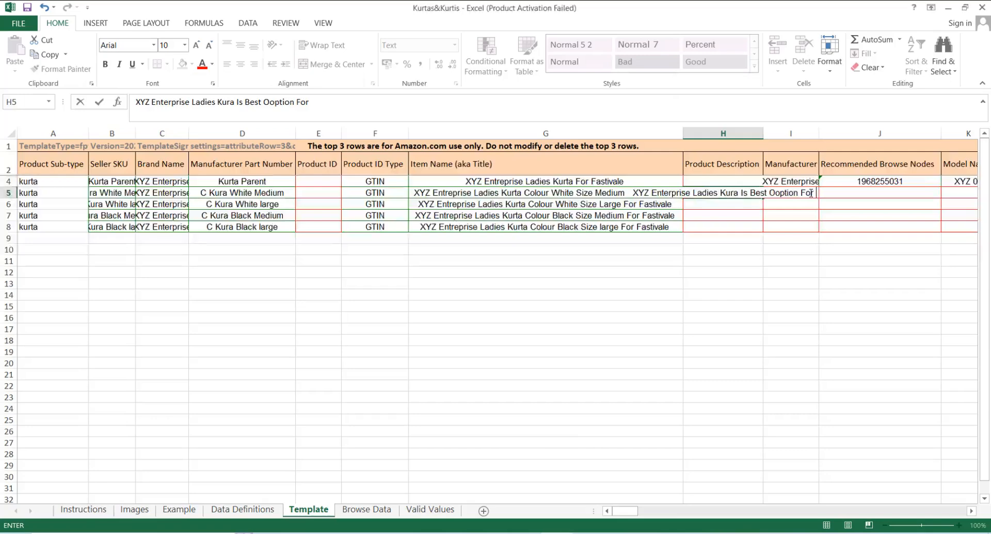
type("fas")
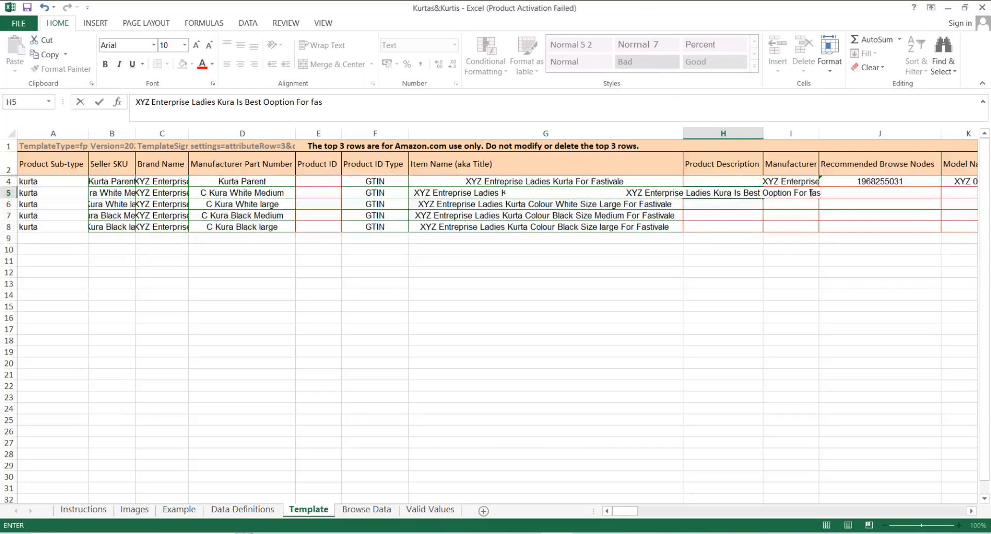
type("tivale Sission")
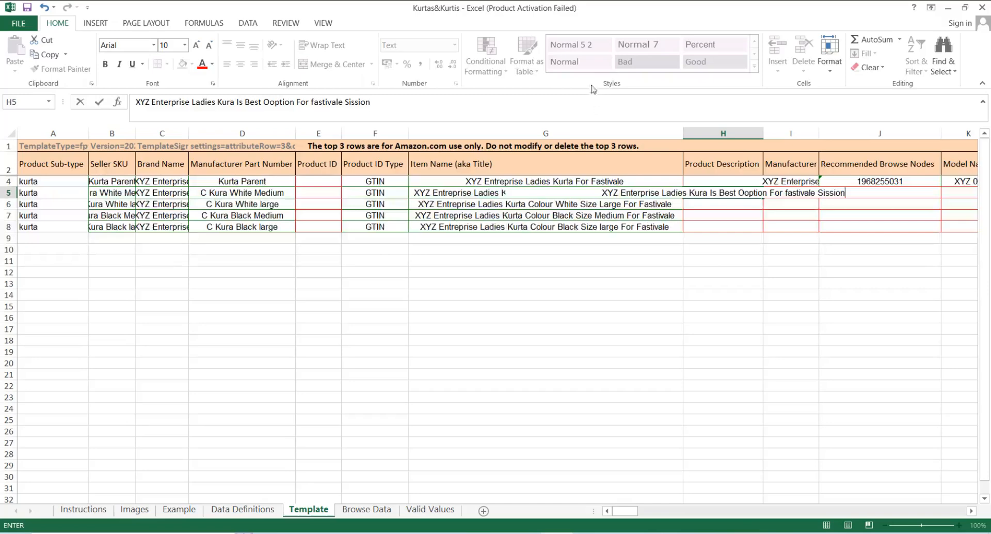
key("Return")
Step: Copy the row 5 Product Description to the other variation rows, 6 to 8
left_click(712, 193)
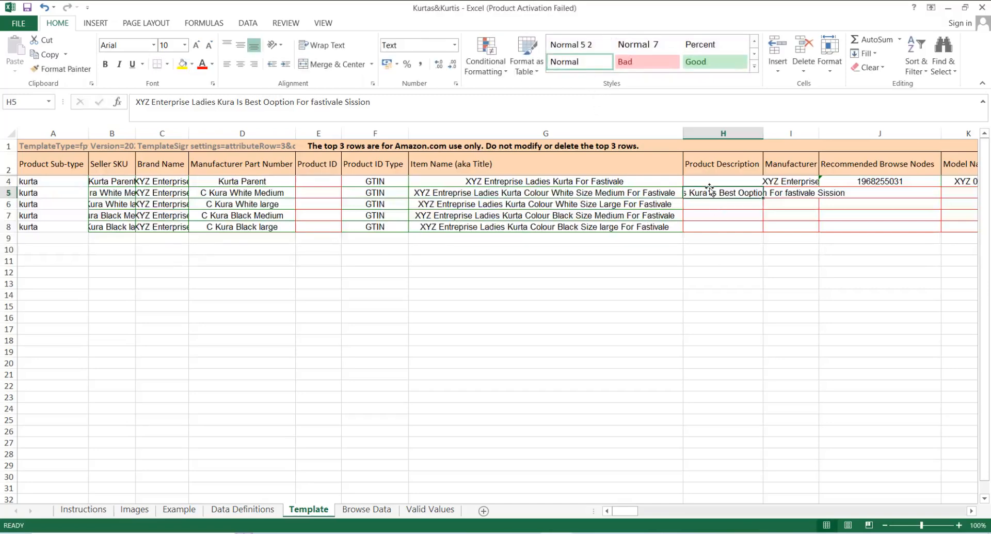
key("ctrl+c")
key("shift+Down")
key("shift+Down")
key("shift+Down")
key("shift+Down")
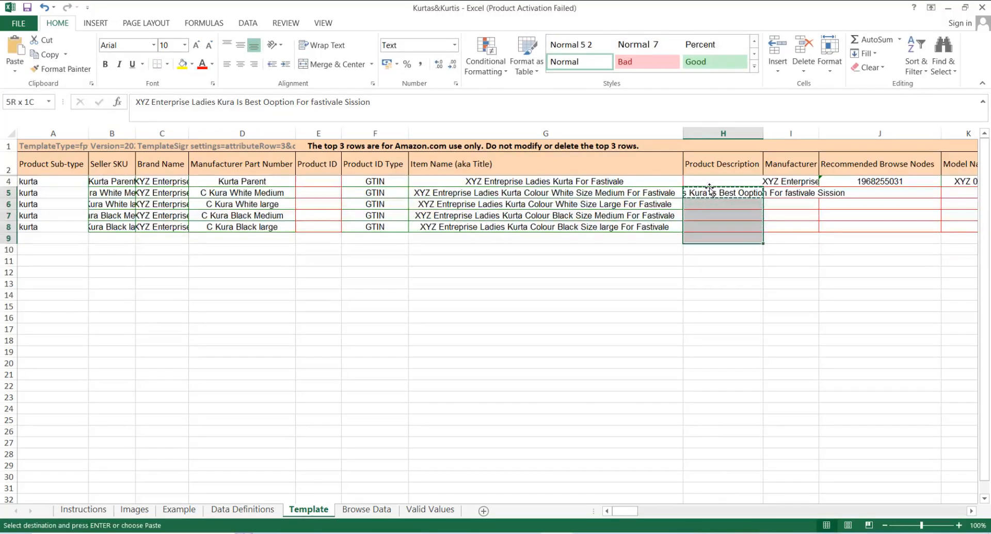
key("shift+Up")
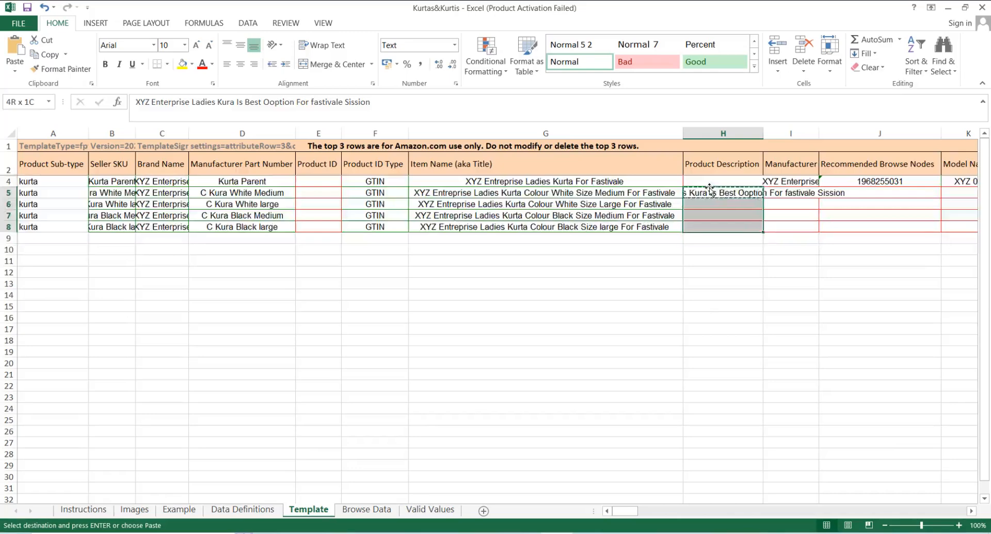
key("shift+Return")
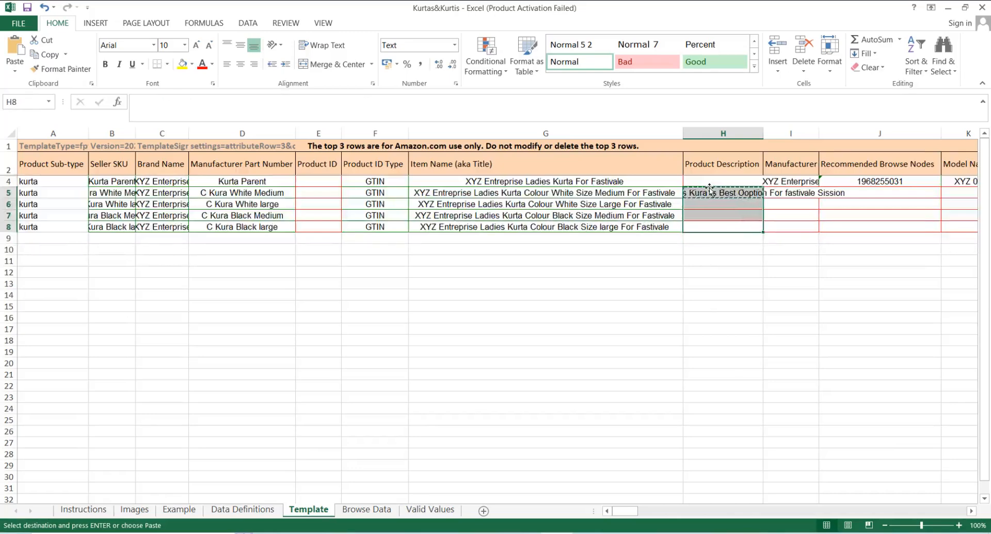
Step: Fill the copied product description from H5 down through H8
key("shift+Down")
key("shift+Down")
key("Up")
key("Up")
key("Up")
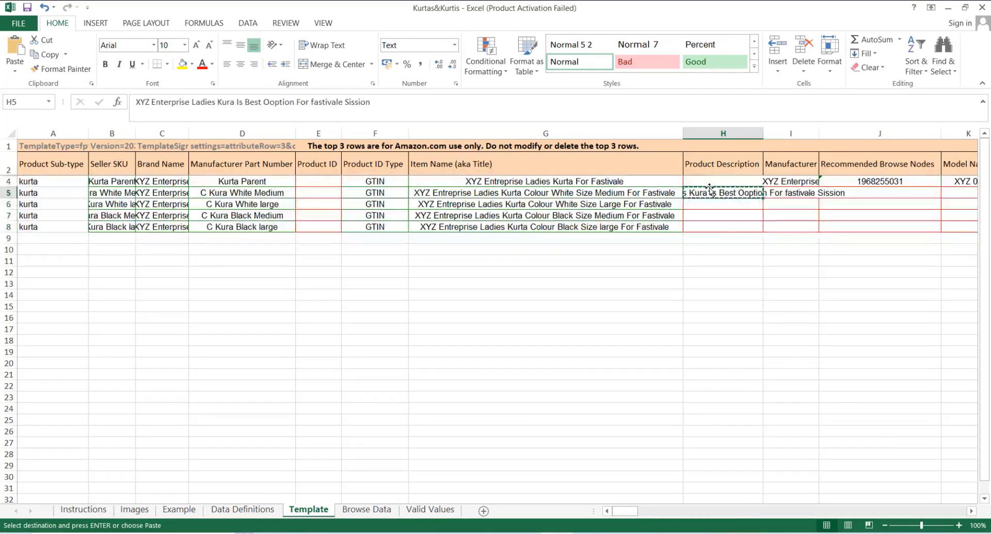
key("shift+Down")
key("shift+Down")
key("shift+Down")
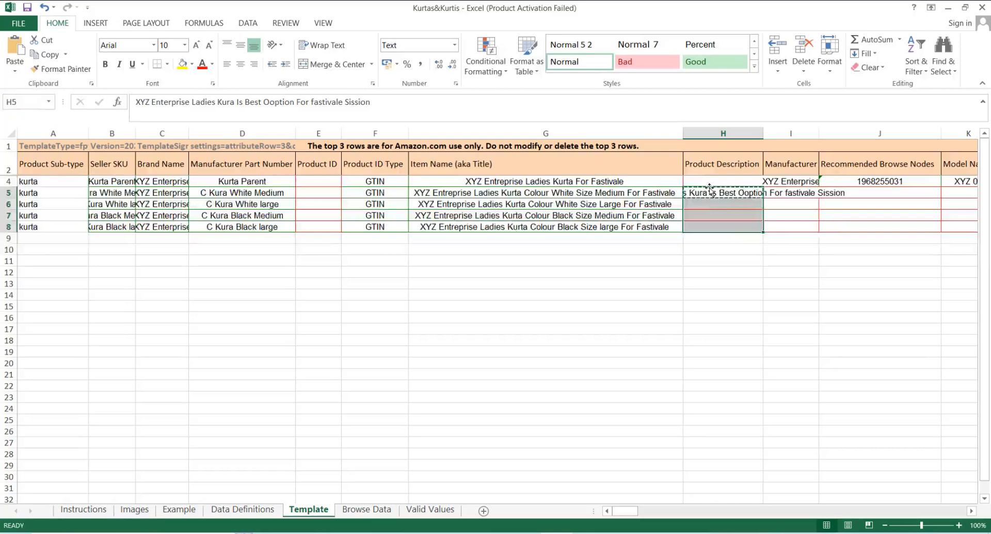
key("Return")
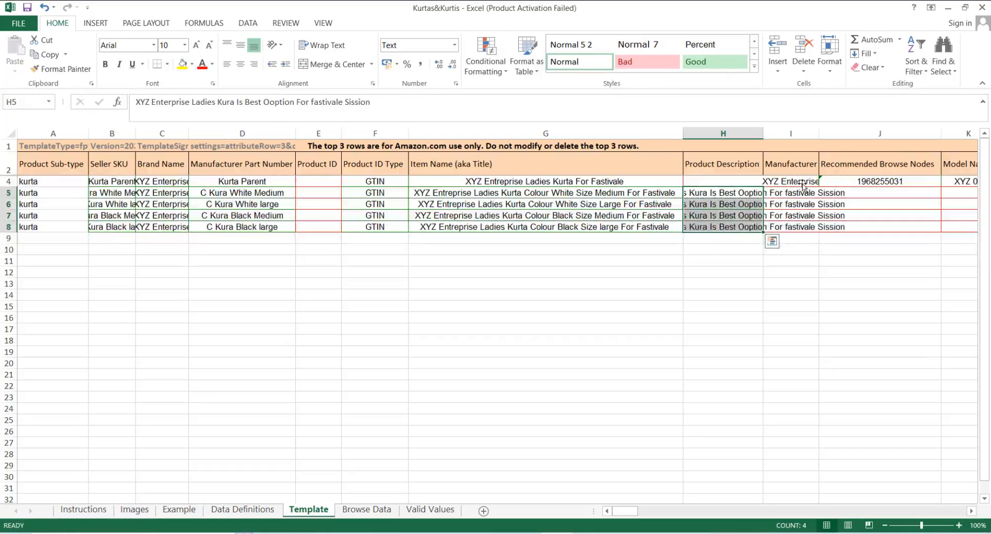
Step: Copy the manufacturer "XYZ Enterprise" from I4 into the variant rows I5 through I8
left_click(803, 185)
key("ctrl+c")
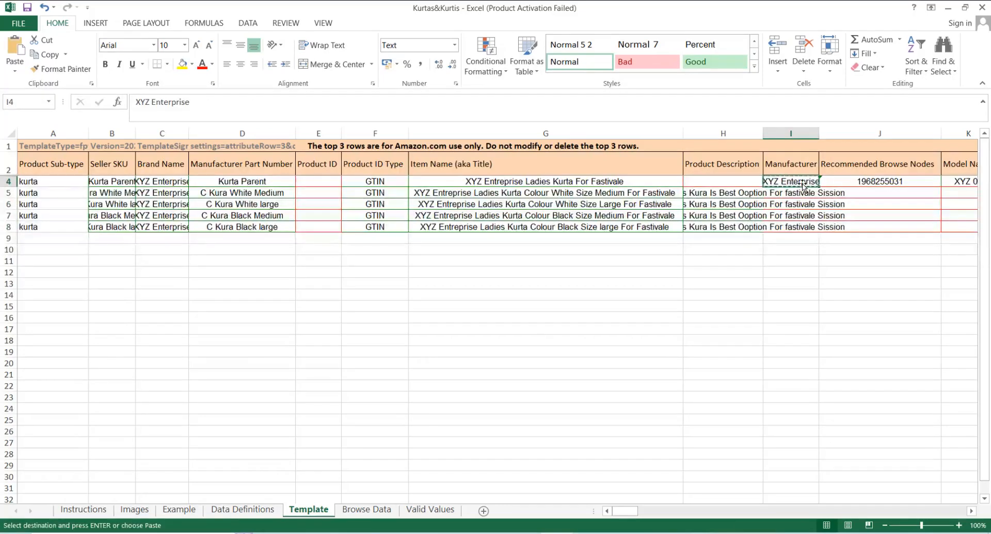
left_click(803, 192)
key("shift+Down")
key("shift+Down")
key("shift+Down")
key("Return")
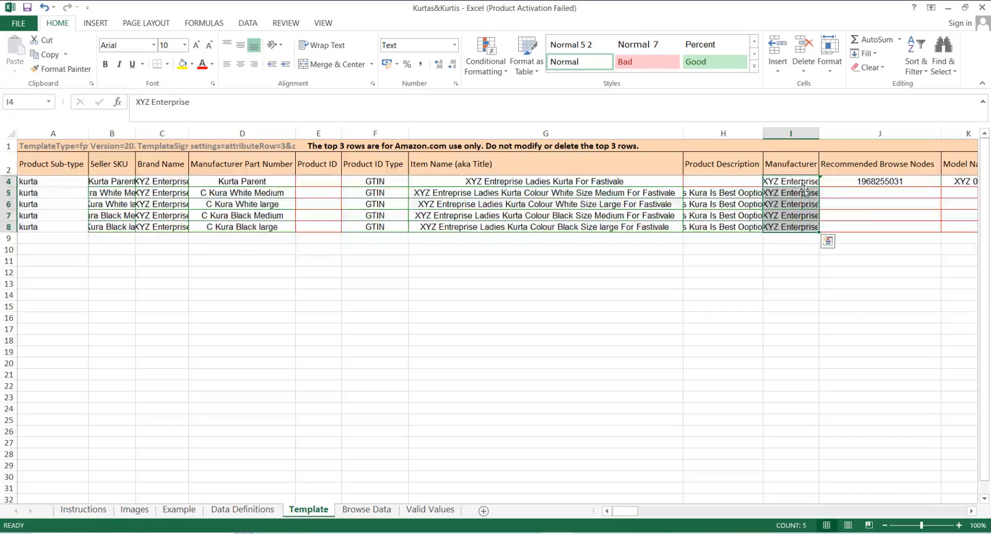
Step: Look over the parent row's entries in row 4 from Recommended Browse Nodes across to Style
left_click(864, 205)
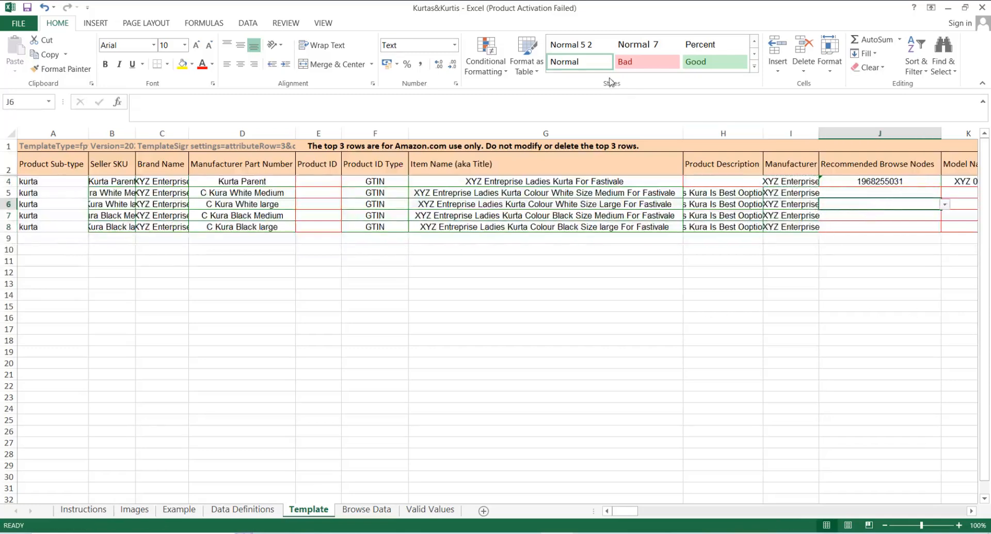
key("Right")
key("Right")
key("Right")
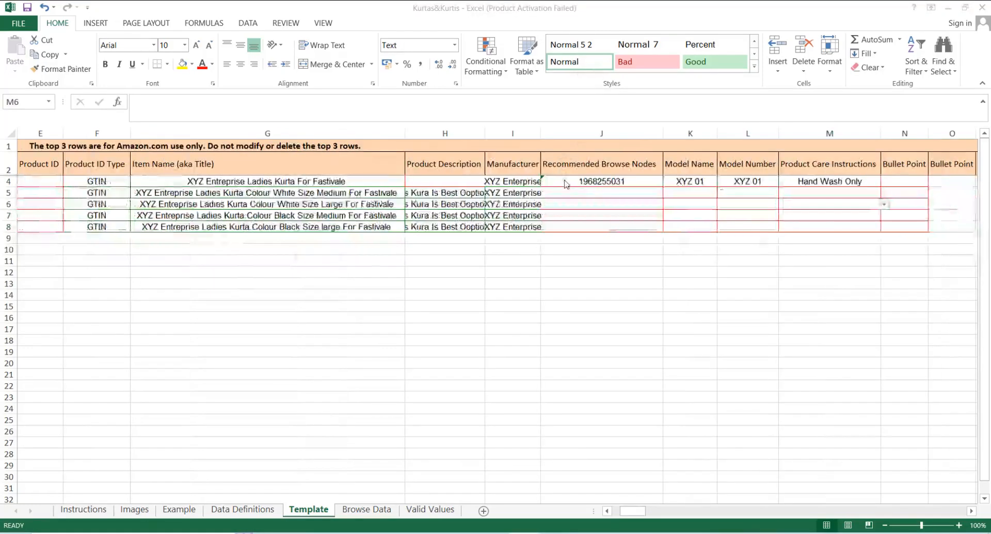
left_click(578, 183)
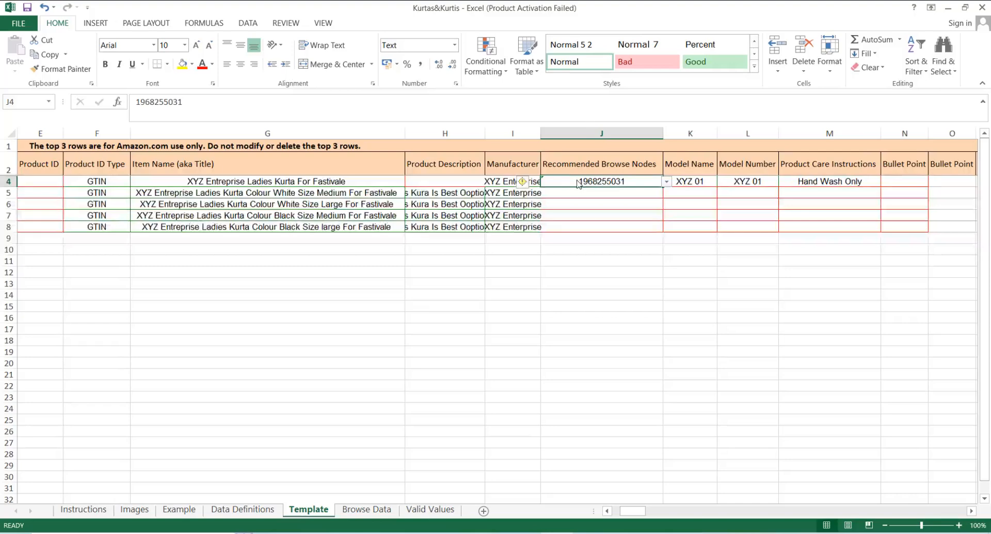
key("ctrl+Right")
key("ctrl+Right")
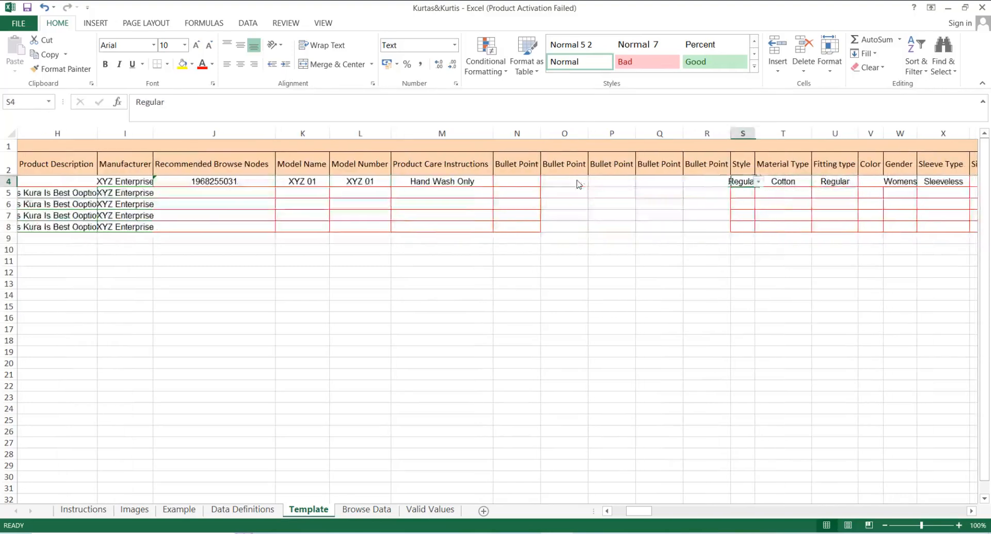
key("Left")
key("Left")
key("Left")
key("Left")
key("Left")
key("Left")
key("Left")
key("Left")
key("Left")
key("Left")
key("Right")
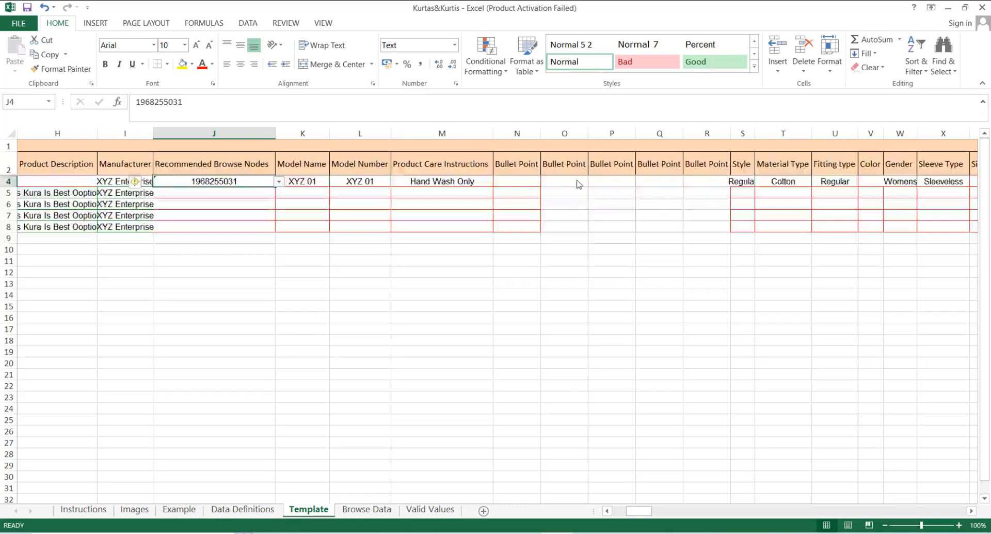
Step: Copy row 4's Recommended Browse Nodes, Model Name, Model Number and Product Care Instructions down to rows 5 through 8
key("shift+Right")
key("shift+Right")
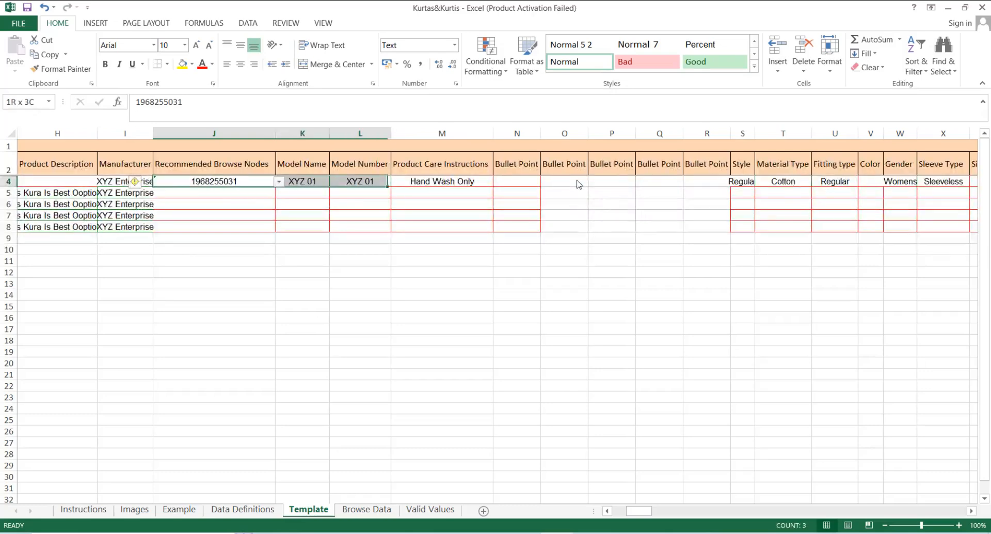
key("shift+Right")
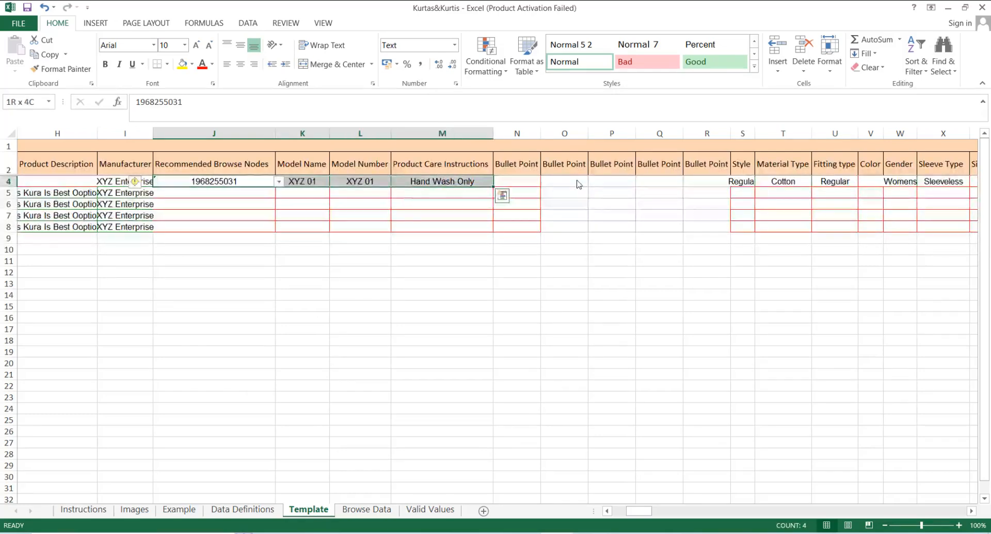
key("ctrl+c")
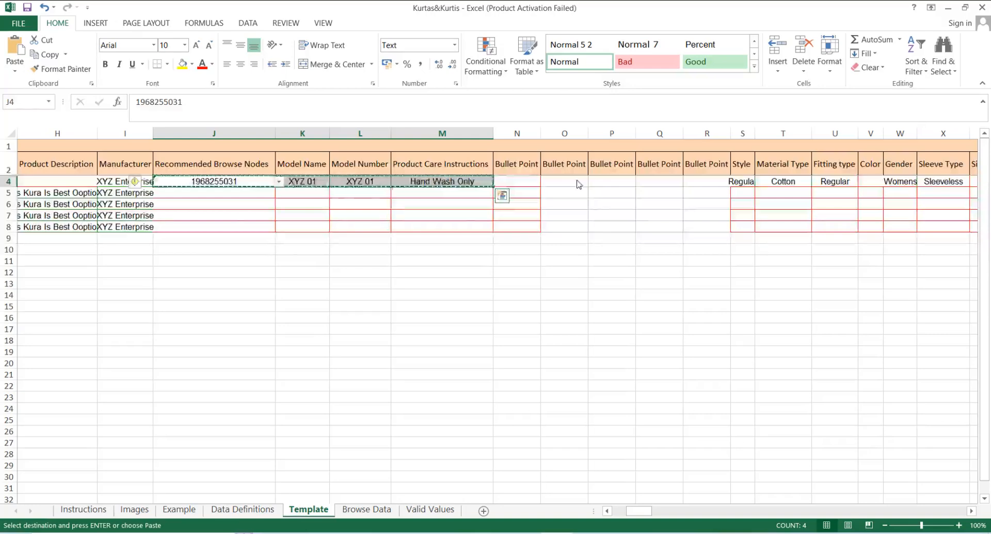
key("shift+Down")
key("shift+Down")
key("shift+Down")
key("shift+Down")
key("Return")
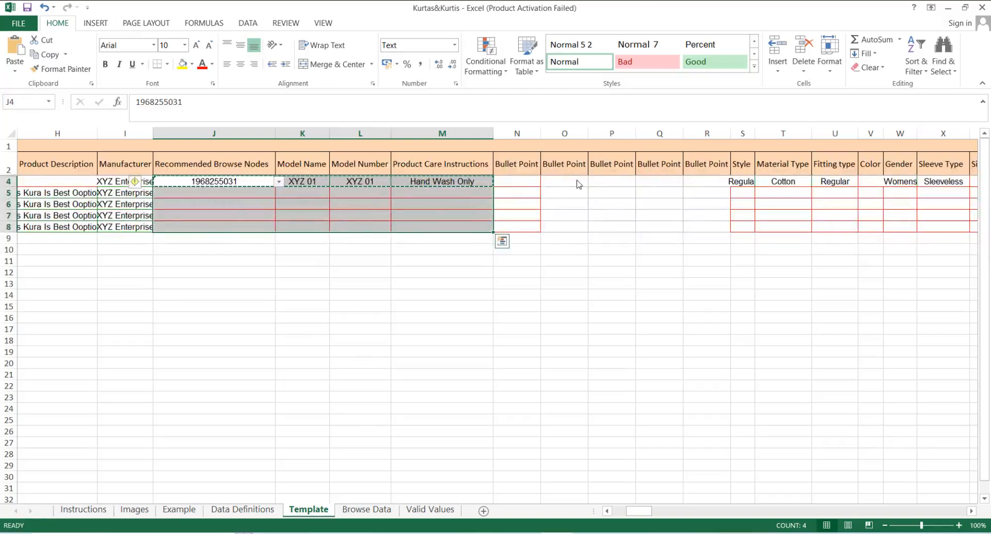
key("ctrl+v")
key("Escape")
left_click(417, 275)
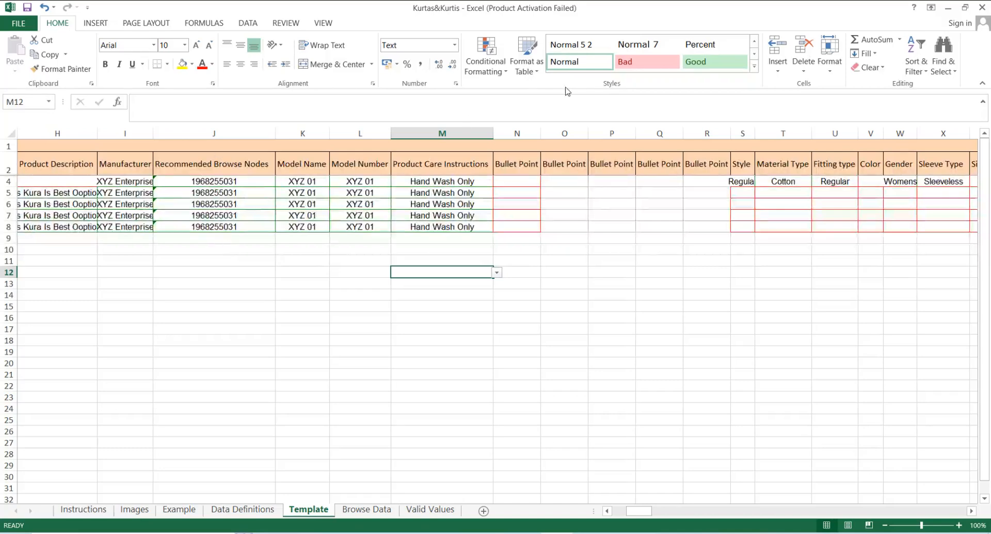
Step: Copy the parent row's values from Style through Product Lifecycle Supply Type (S4:Z4) down to rows 5 through 8
scroll(583, 47, "right", 3)
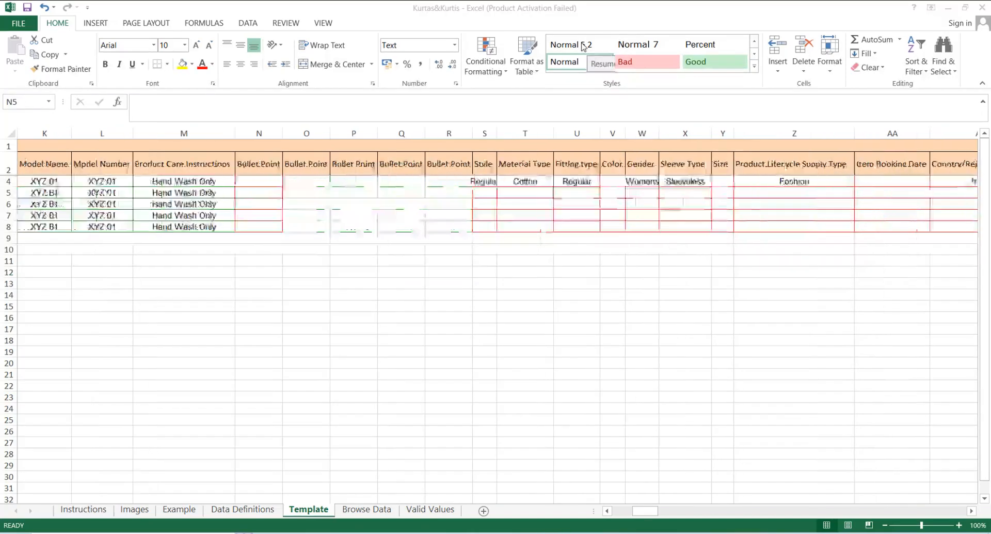
left_click(245, 195)
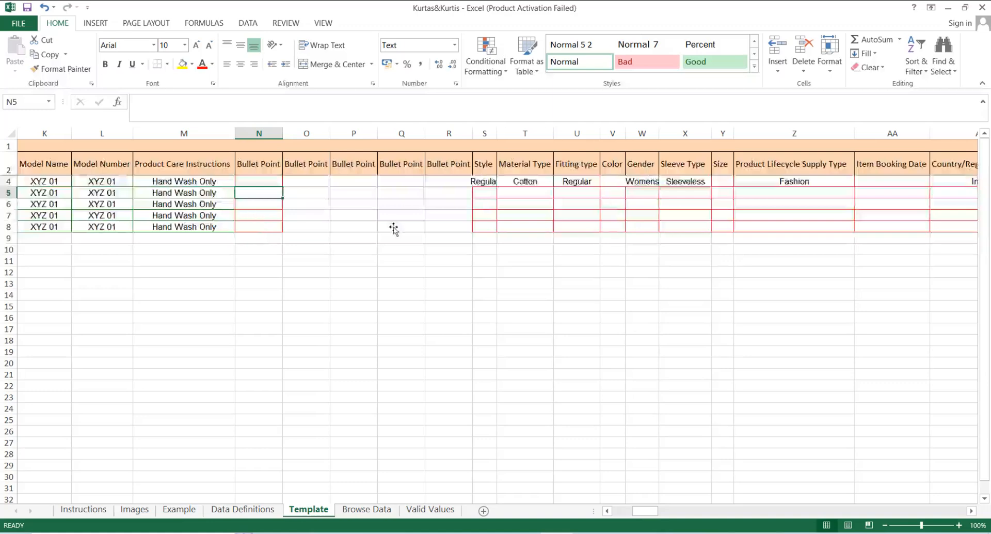
left_click(485, 184)
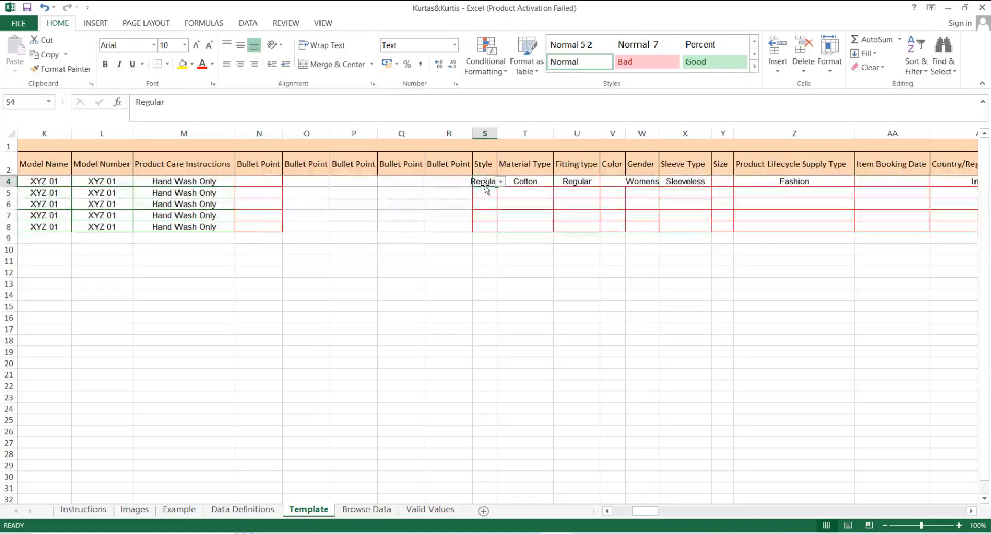
key("shift+Right")
key("shift+Right")
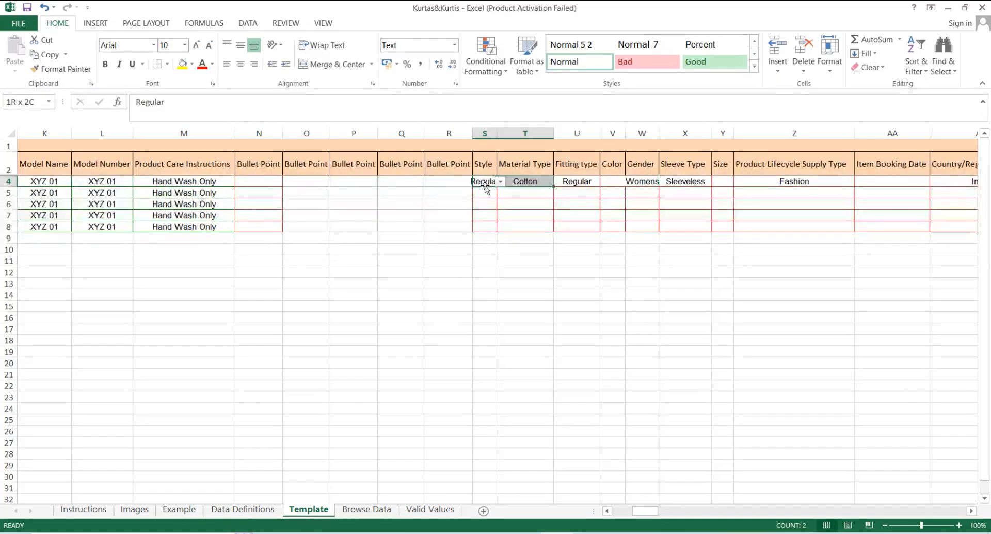
key("shift+Right")
key("shift+Right")
key("shift+Right")
key("shift+Right")
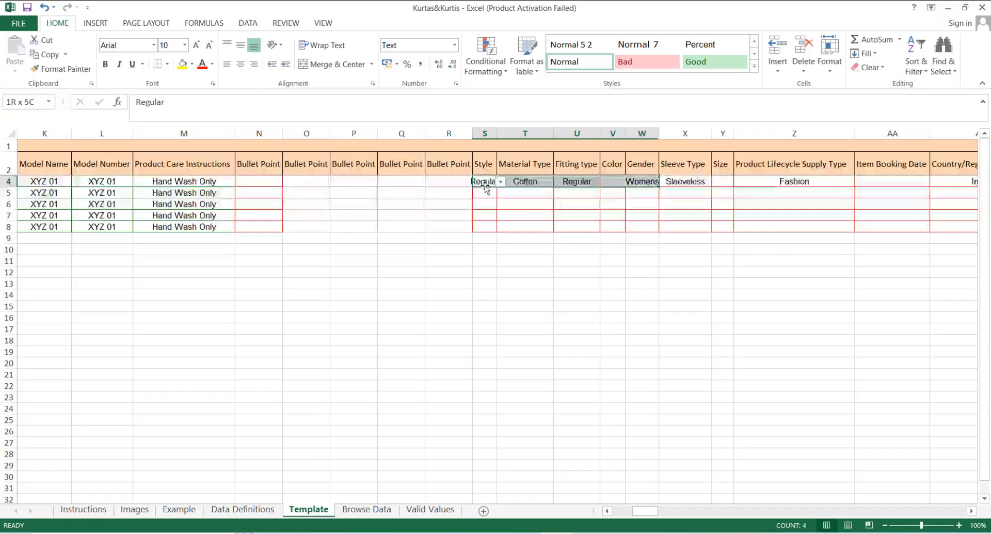
key("shift+Right")
key("shift+Right")
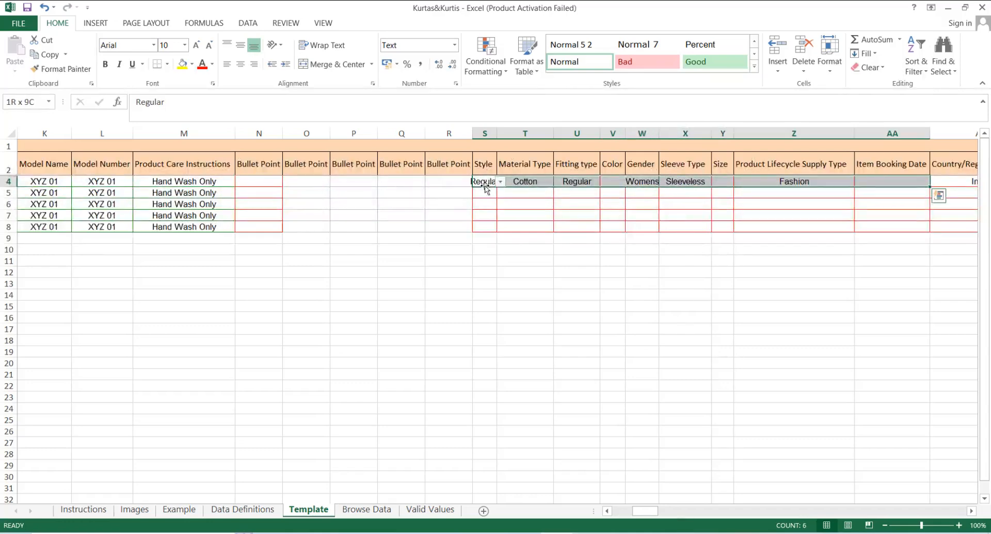
key("shift+Left")
key("ctrl+c")
key("shift+Down")
key("shift+Down")
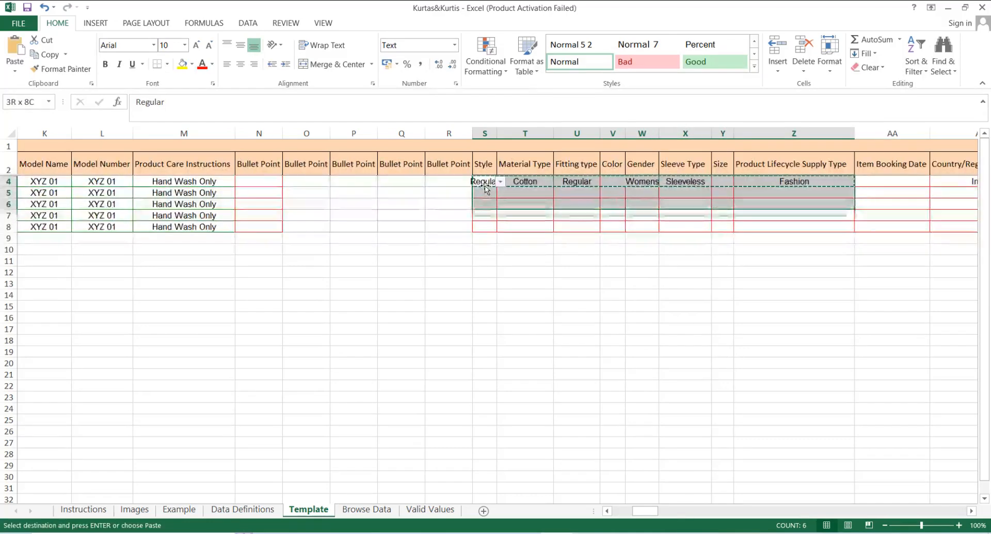
key("shift+Down")
key("shift+Down")
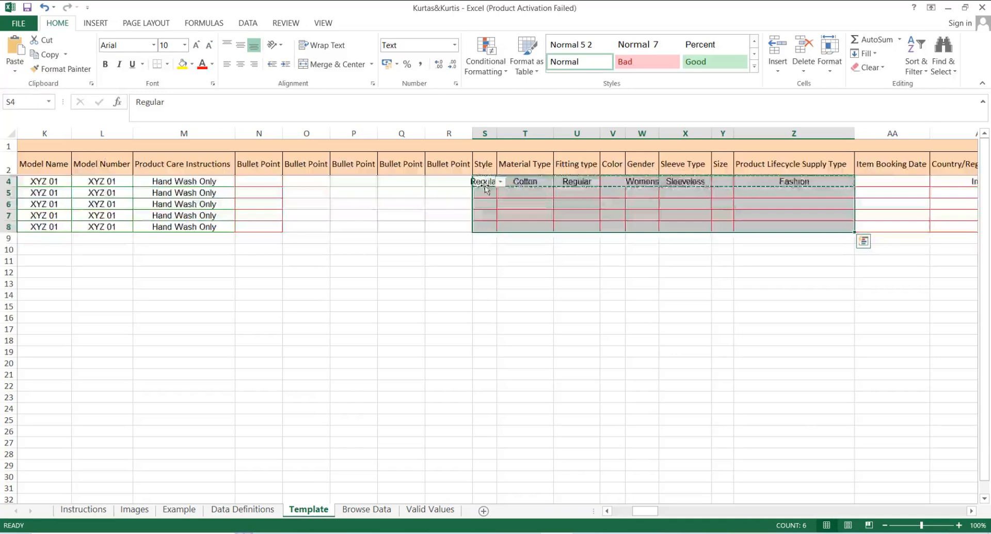
key("ctrl+v")
key("Escape")
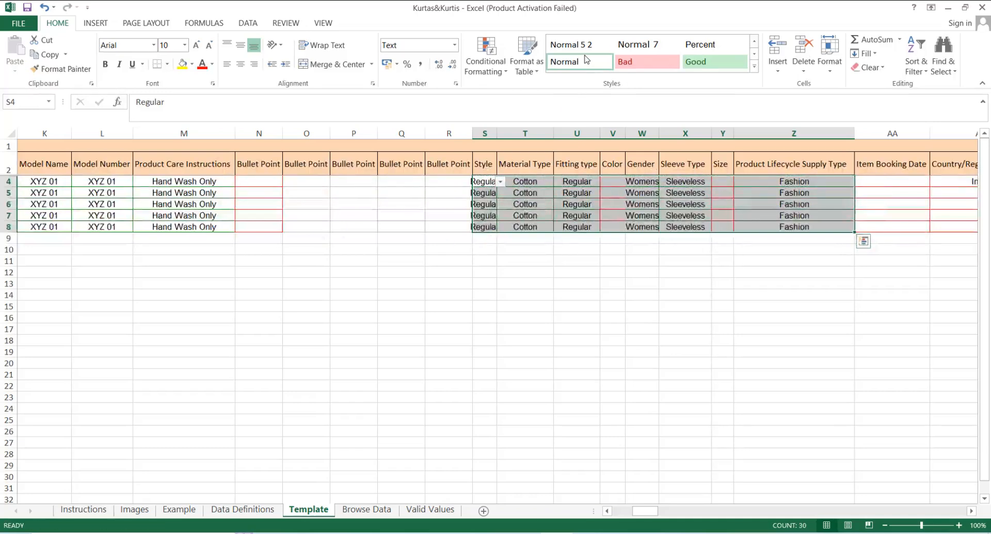
Step: Copy the Country/Region Of Origin value "India" from AB4 down to AB5 through AB8
left_click(883, 193)
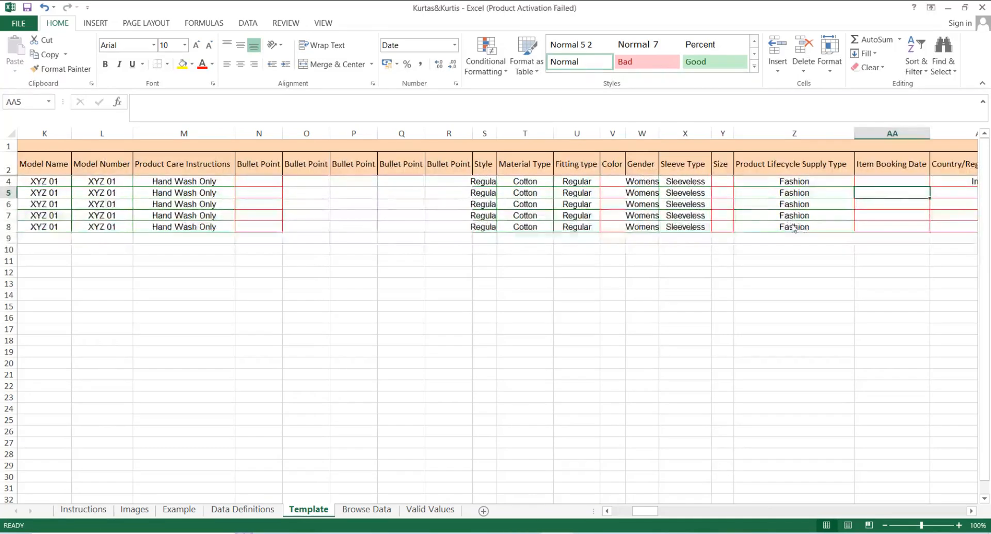
key("Right")
key("Right")
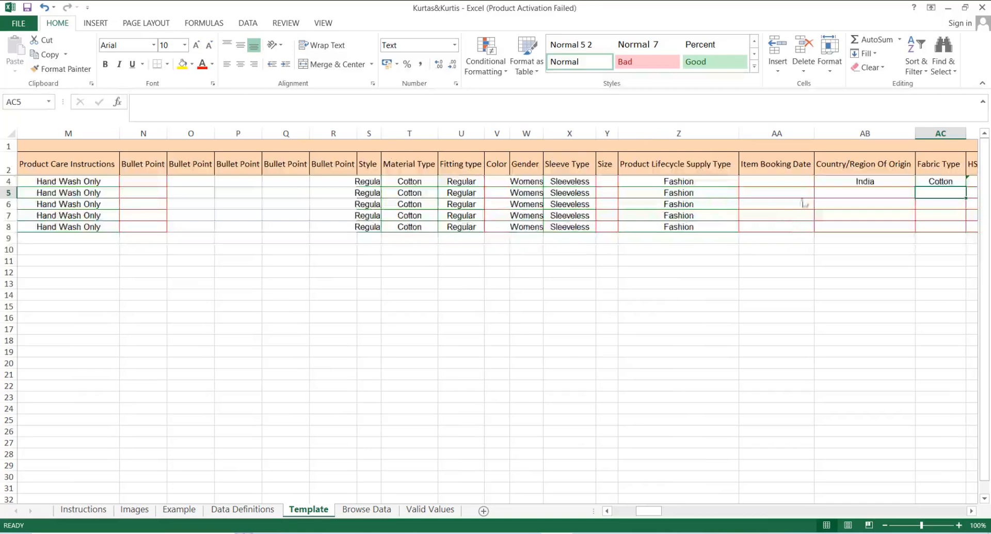
left_click(857, 184)
key("ctrl+c")
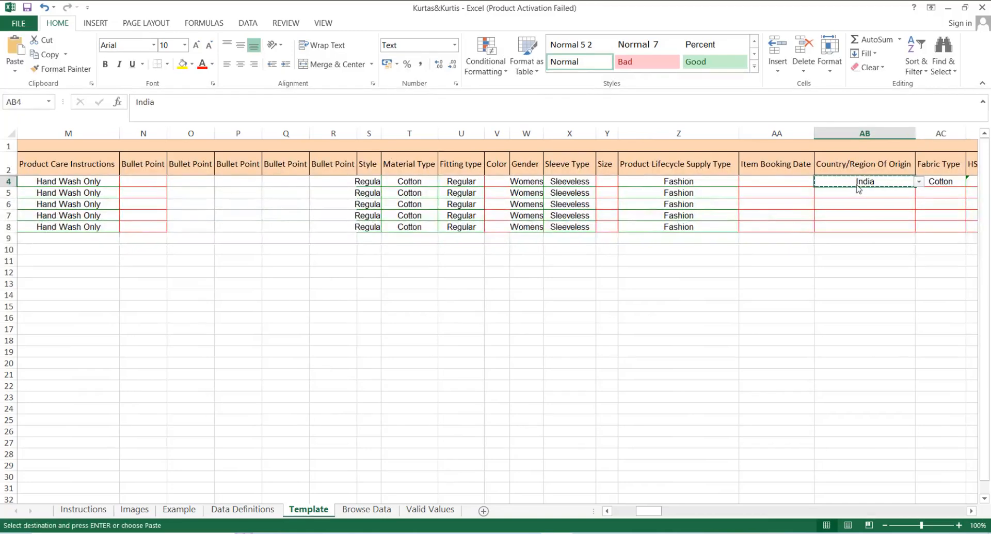
key("shift+Left")
key("shift+Down")
key("shift+Down")
key("Up")
key("Right")
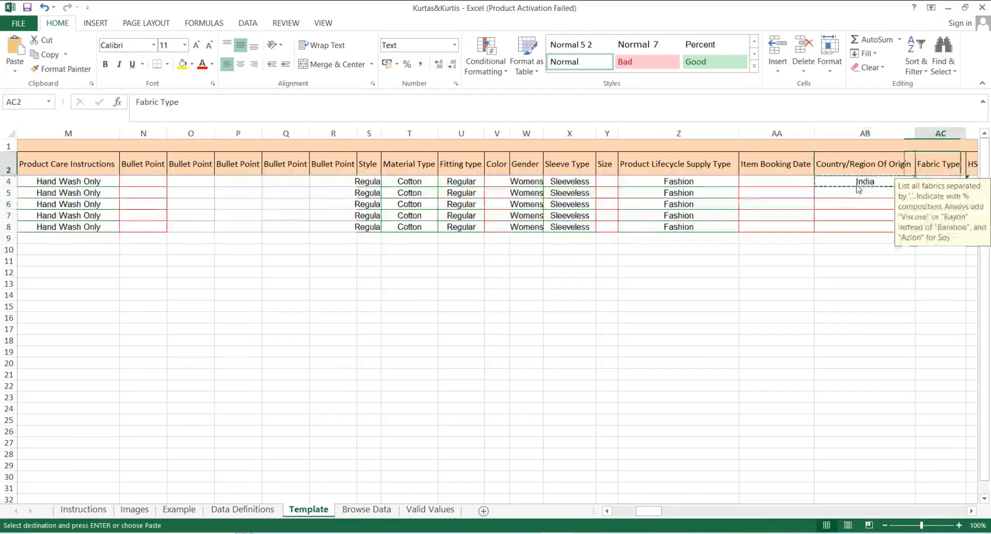
key("Left")
key("Down")
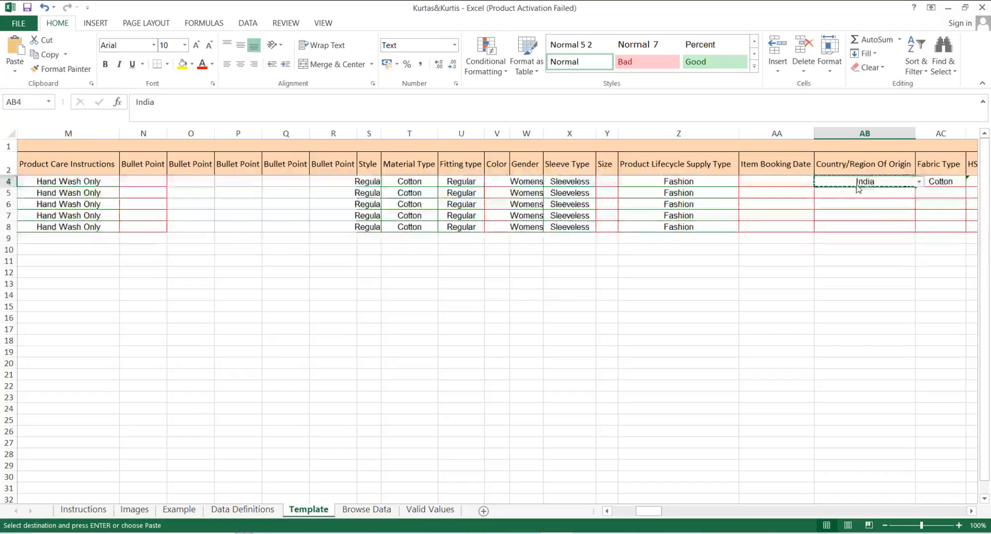
key("shift+Down")
key("shift+Down")
key("shift+Down")
key("shift+Down")
key("ctrl+v")
key("Escape")
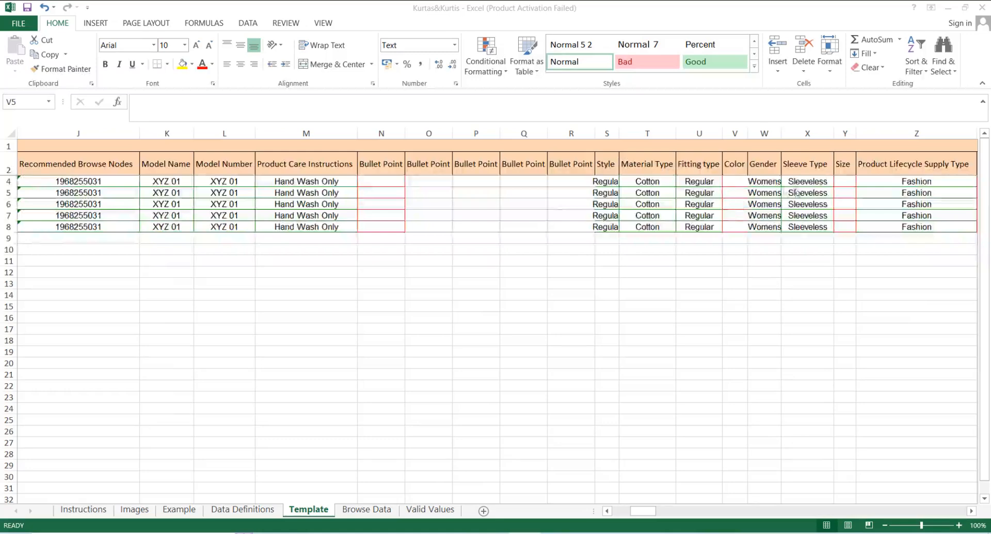
Step: Enter White as the Color in V5 and copy it to V6 for the white kurta variants
left_click(728, 195)
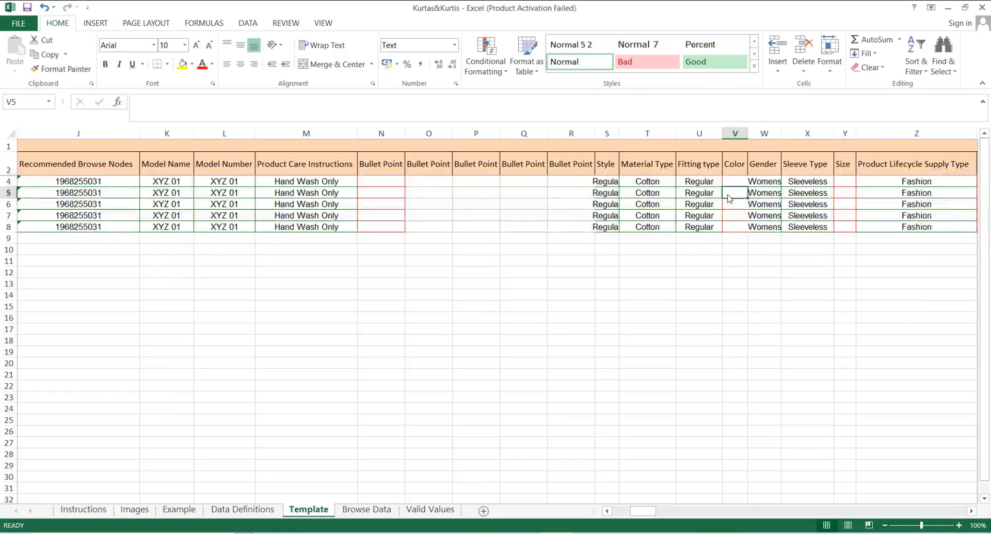
type("White")
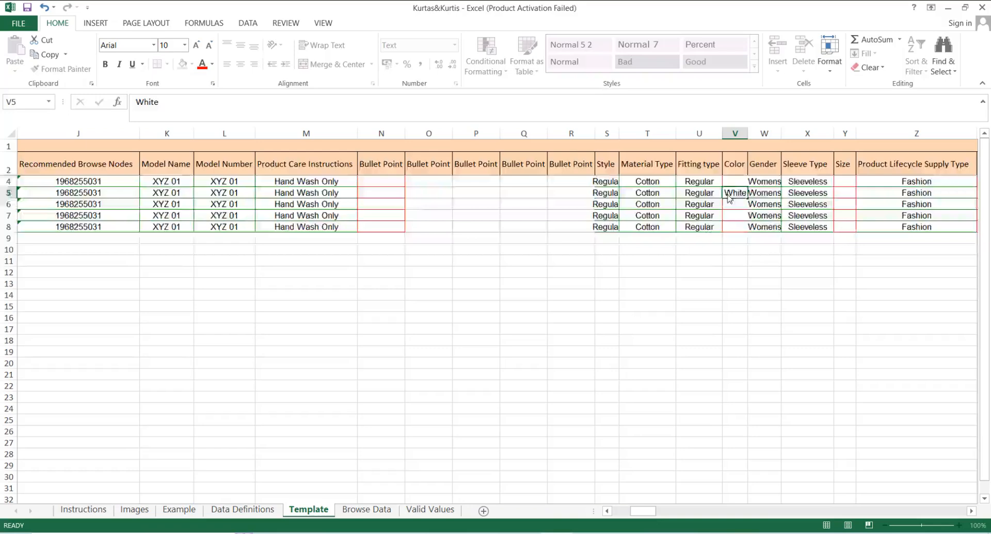
left_click(729, 196)
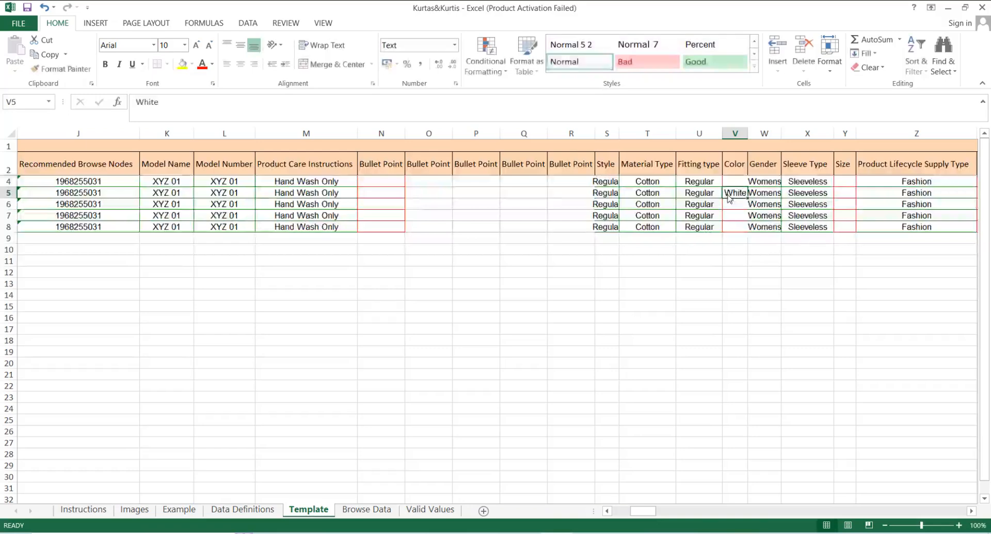
key("ctrl+c")
key("shift+Down")
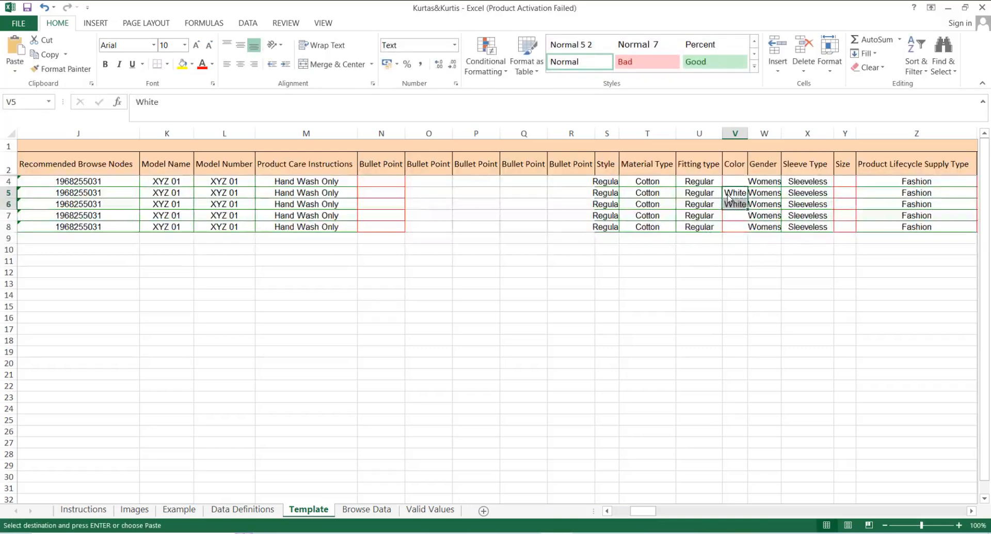
key("Return")
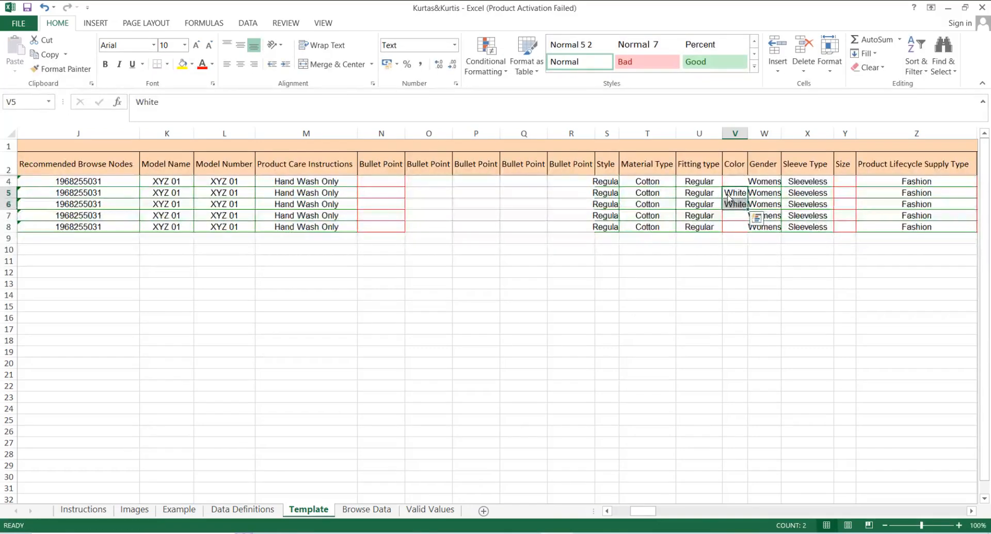
Step: Enter Black as the Color in V7 and copy it to V8 for the black kurta variants
left_click(731, 221)
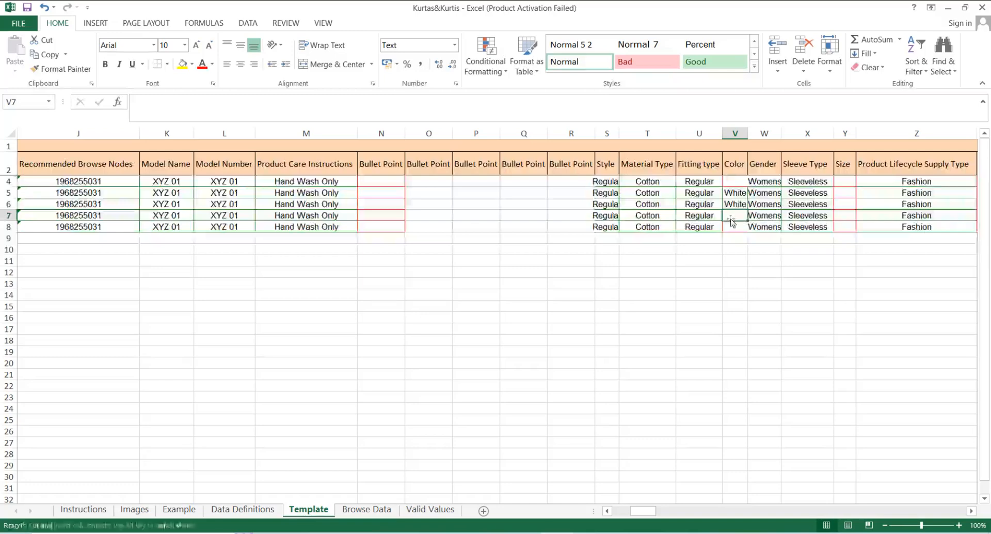
type("lack")
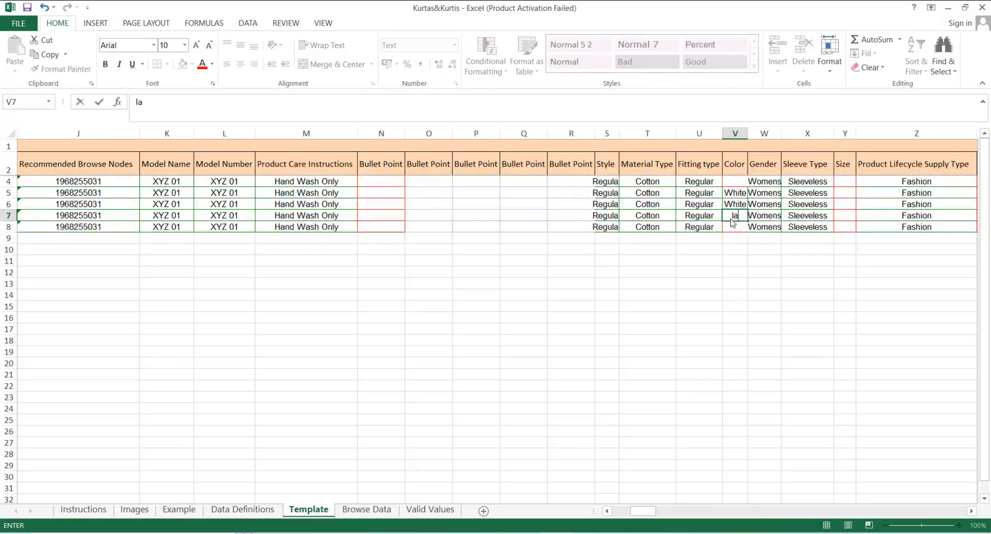
key("BackSpace")
key("BackSpace")
type("Black")
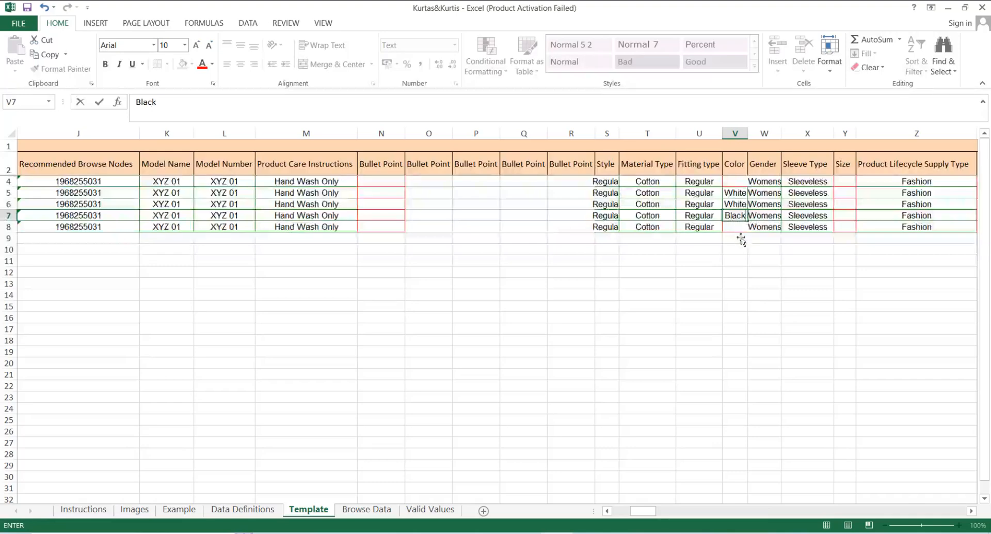
key("Return")
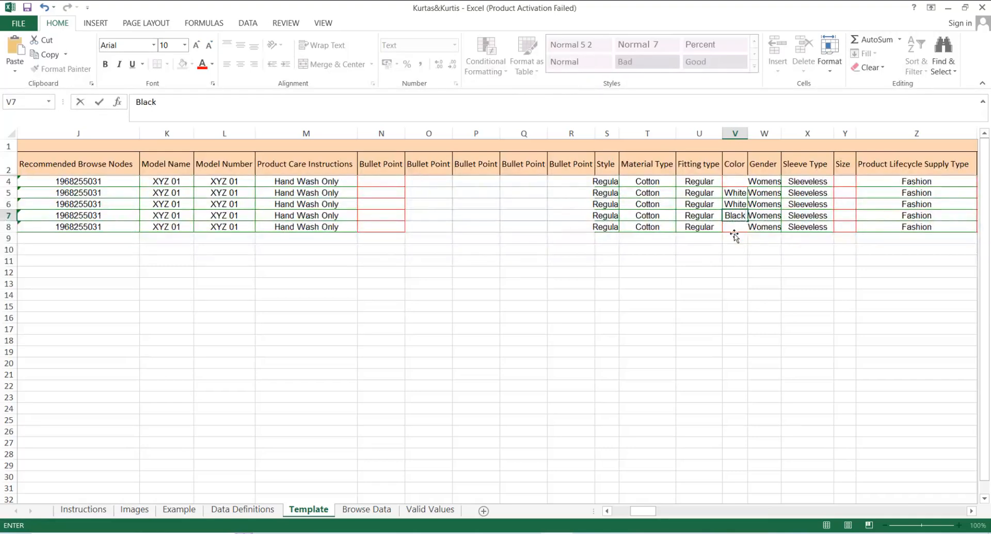
key("Return")
left_click(734, 225)
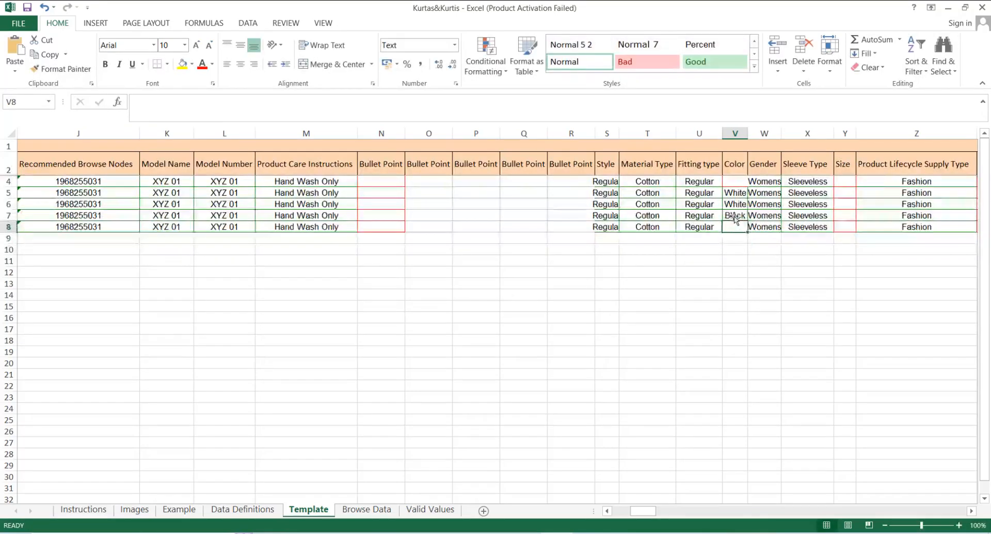
left_click(735, 216)
key("ctrl+c")
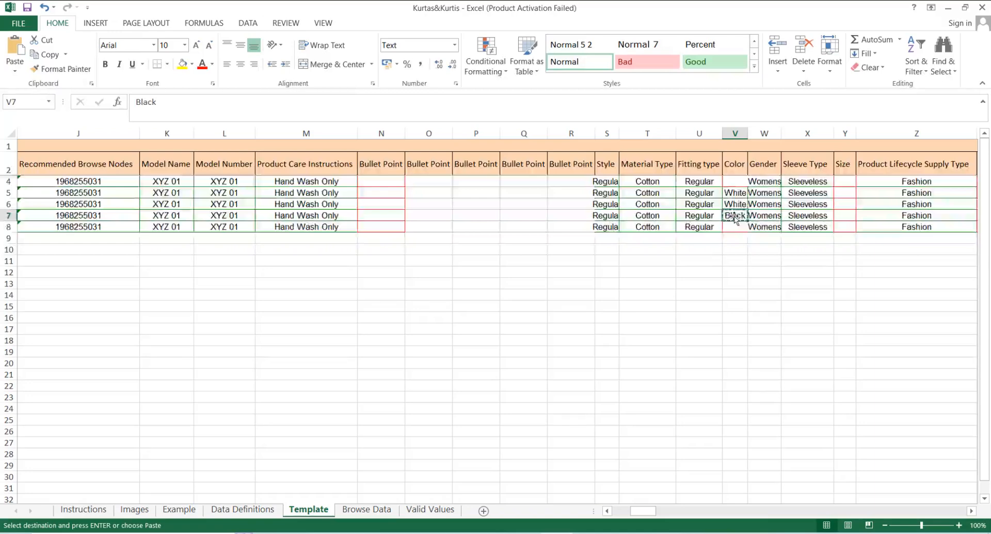
key("shift+Down")
key("Return")
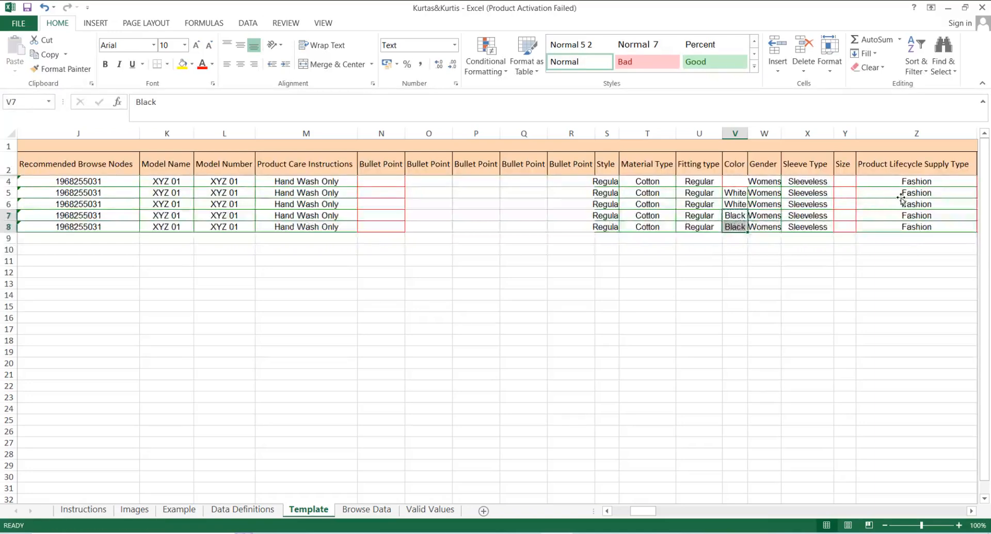
Step: Choose Medium as the Size in Y5 and Large in Y6 for the white kurta variants
left_click(842, 193)
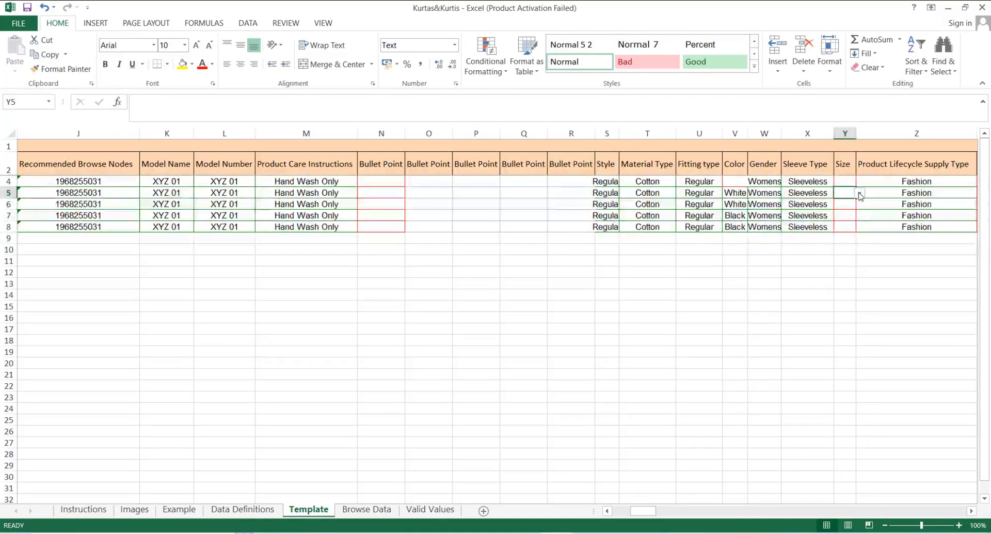
left_click(859, 193)
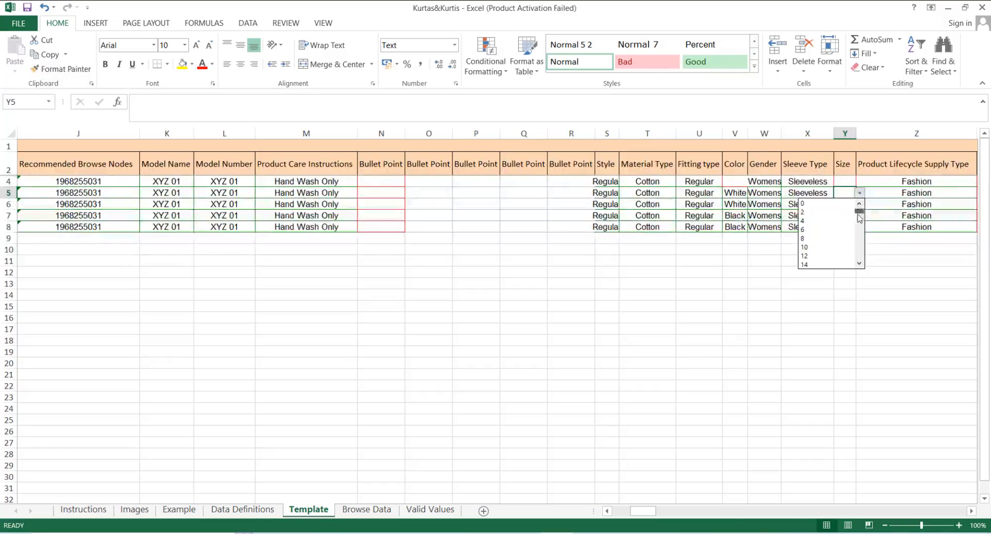
left_click_drag(859, 217, 861, 251)
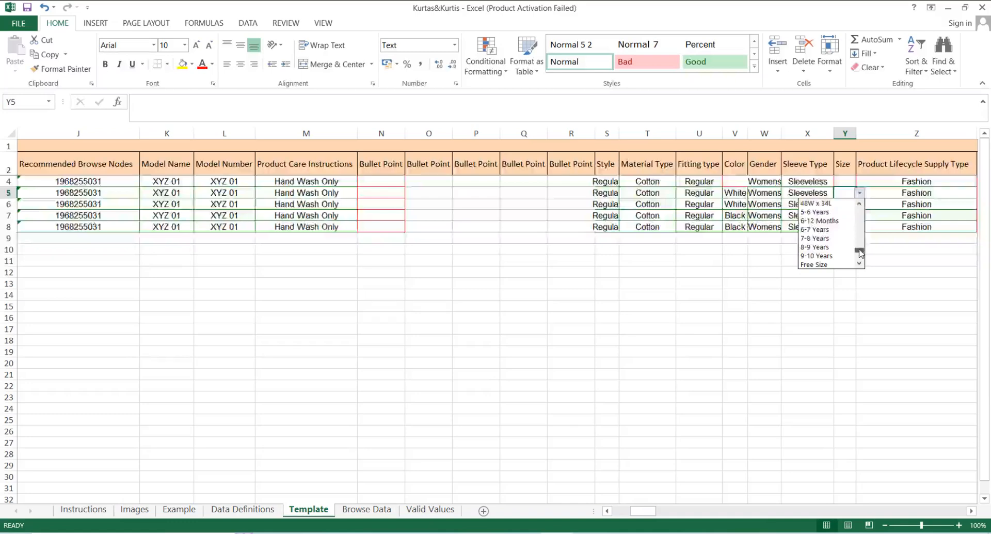
scroll(860, 253, "down", 1)
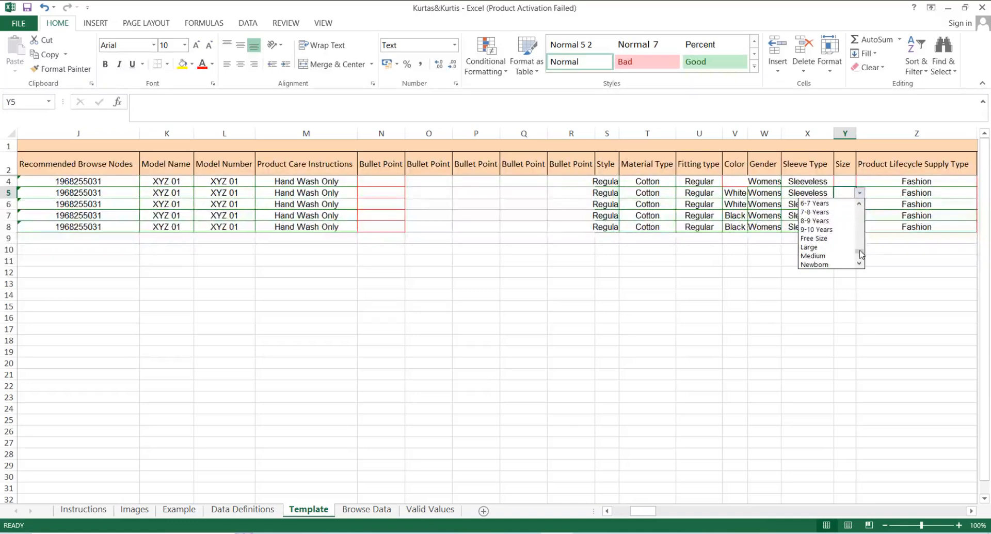
left_click(833, 256)
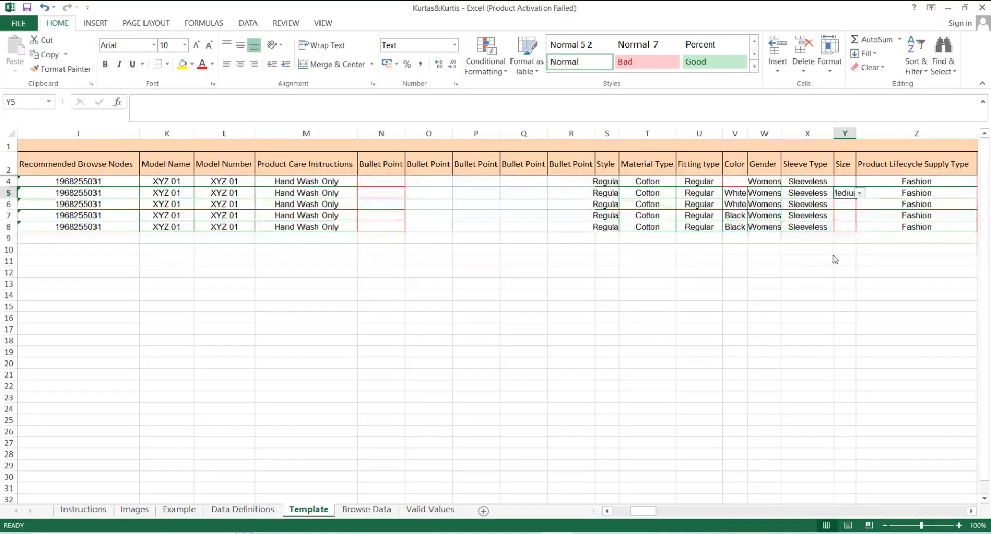
left_click(848, 206)
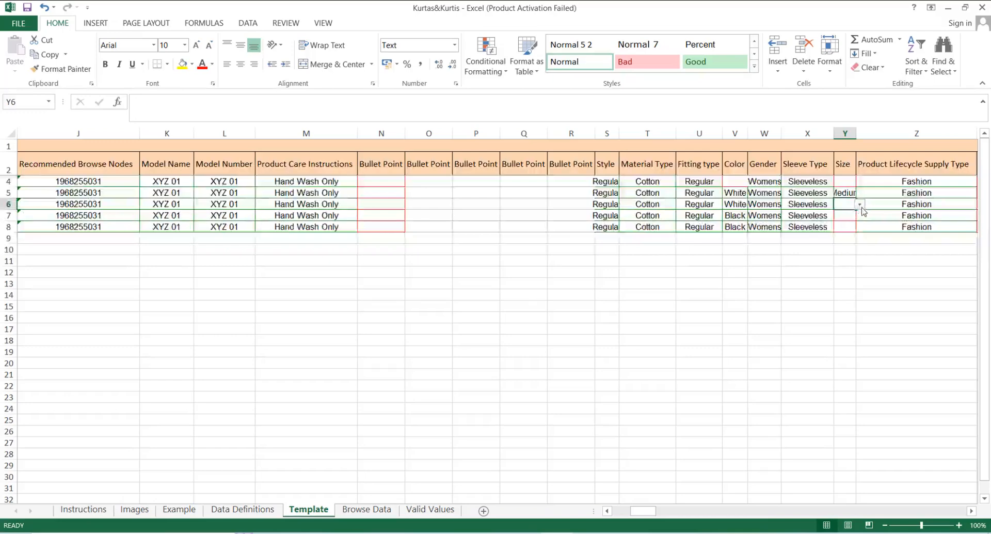
left_click(860, 204)
left_click_drag(861, 223, 865, 269)
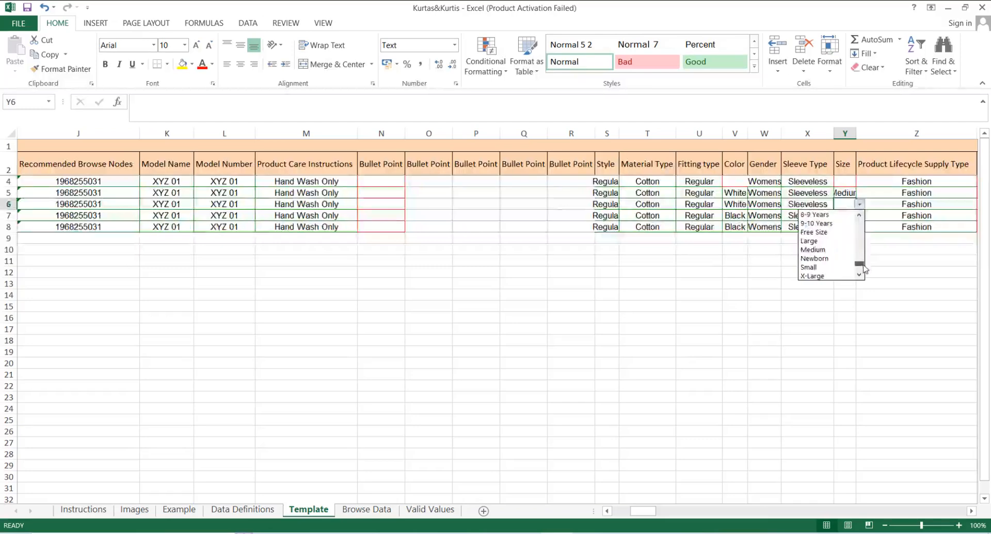
left_click(815, 240)
Step: Copy the Medium and Large sizes from Y5:Y6 to Y7:Y8 for the black kurta variants
left_click(842, 192)
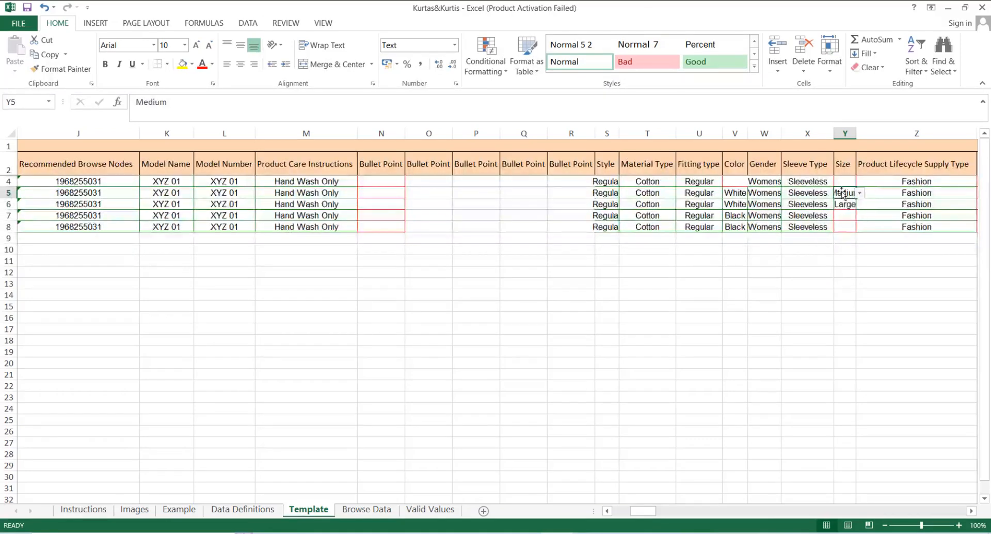
key("shift+Down")
key("ctrl+c")
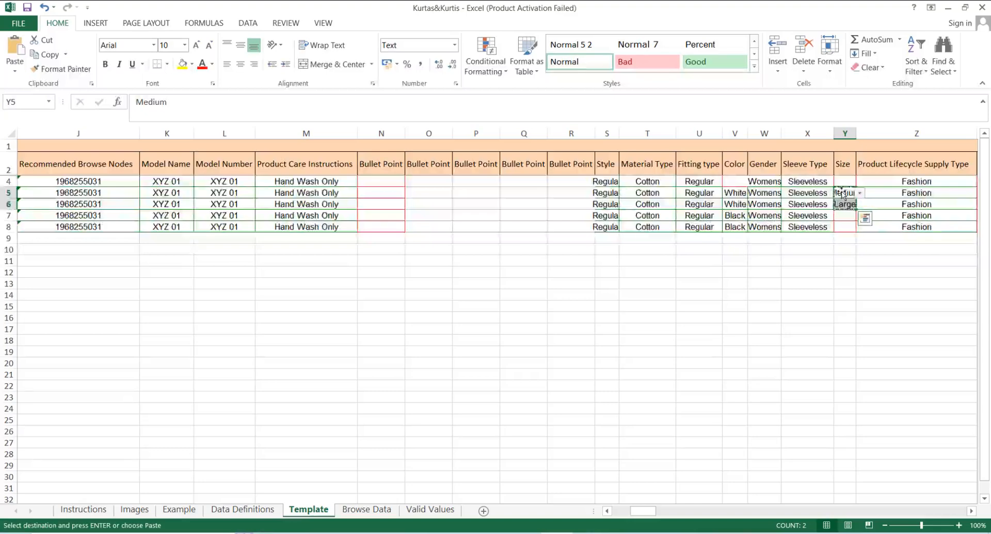
key("Down")
key("Down")
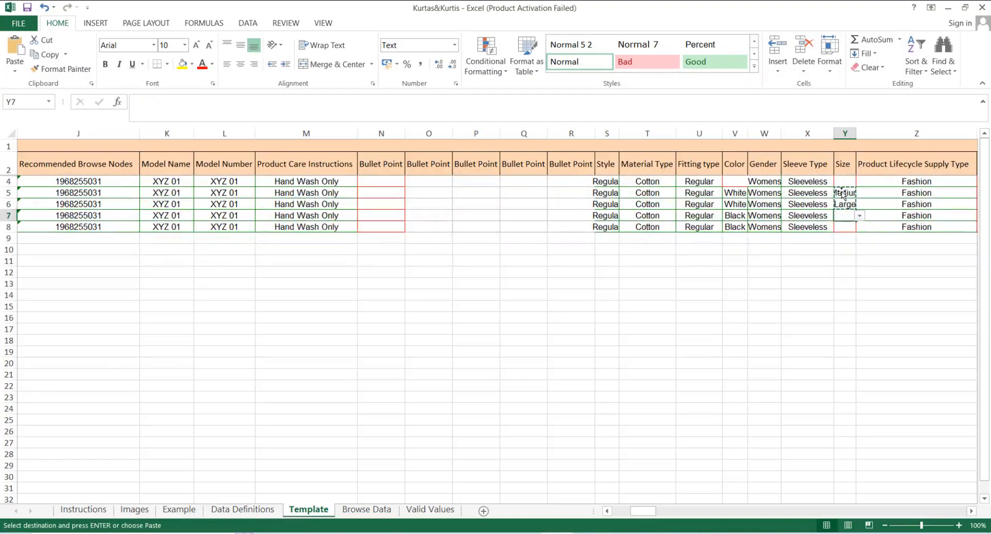
key("shift+Down")
key("ctrl+v")
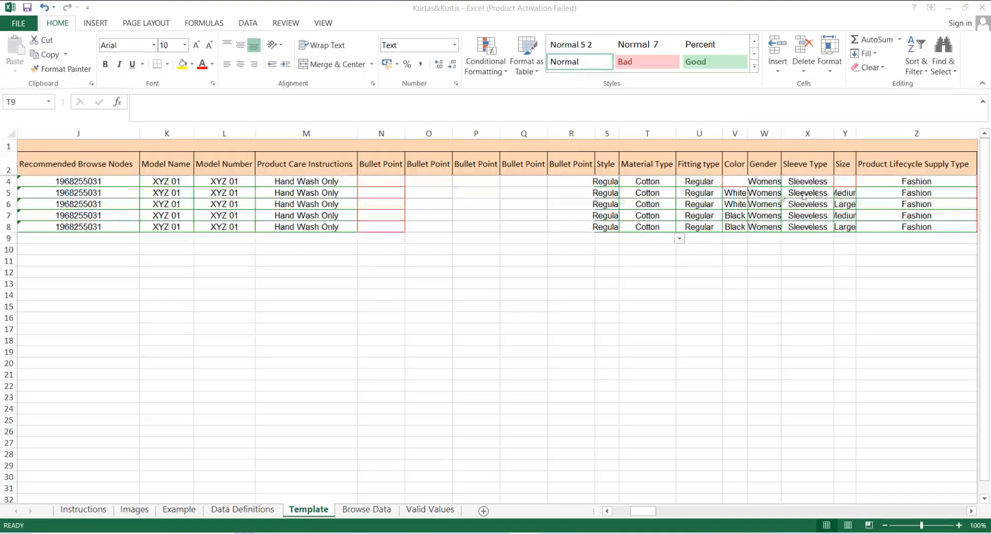
left_click(733, 177)
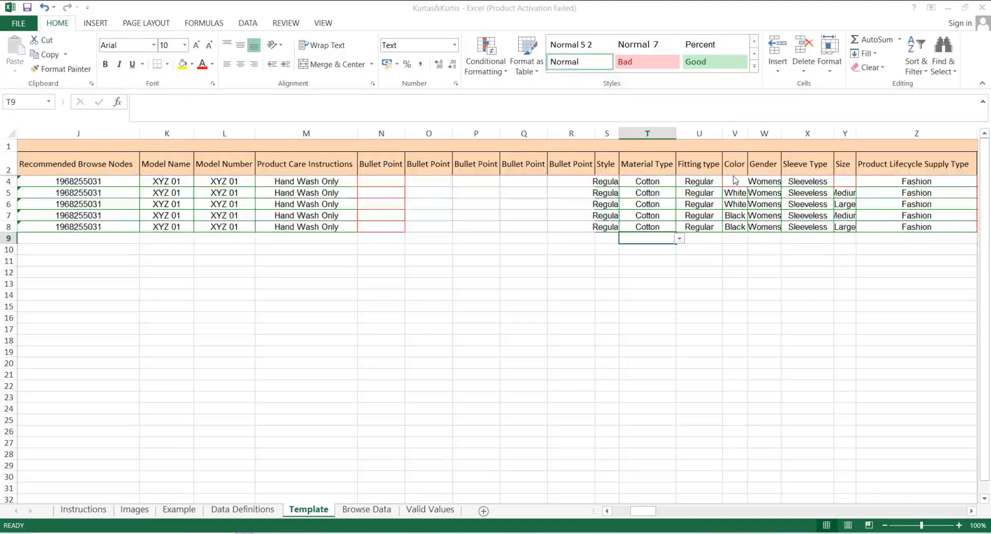
left_click(853, 181)
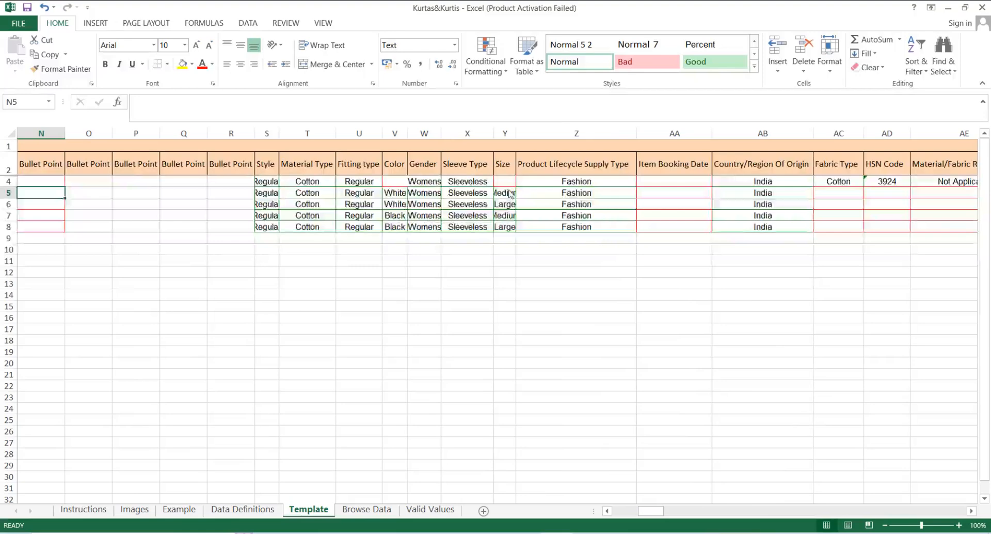
Step: Copy row 4's Fabric Type, HSN Code and first Material/Fabric Regulations values (AC4:AE4) down to rows 5 through 8
key("Right")
key("Right")
key("Right")
key("Right")
key("Right")
key("Right")
key("Right")
key("Right")
key("Right")
key("Right")
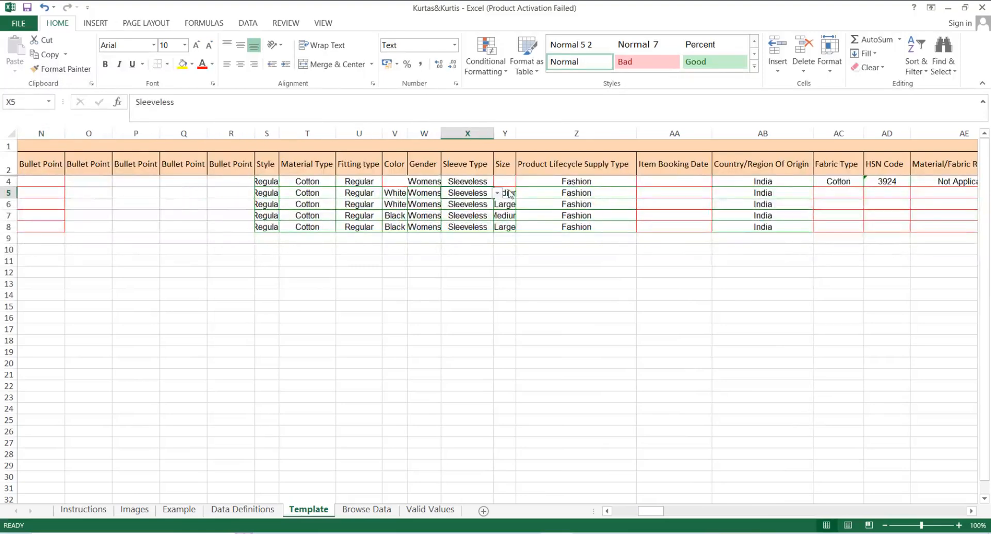
key("Right")
key("Right")
key("Right")
key("Right")
key("Right")
key("Right")
key("Right")
key("Right")
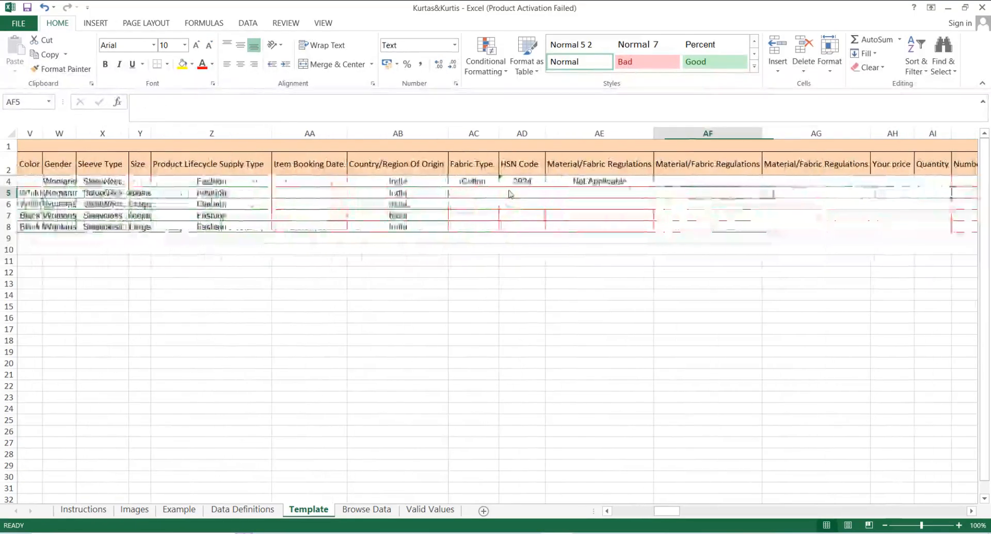
key("Left")
key("Left")
key("Left")
key("Left")
key("Up")
key("Right")
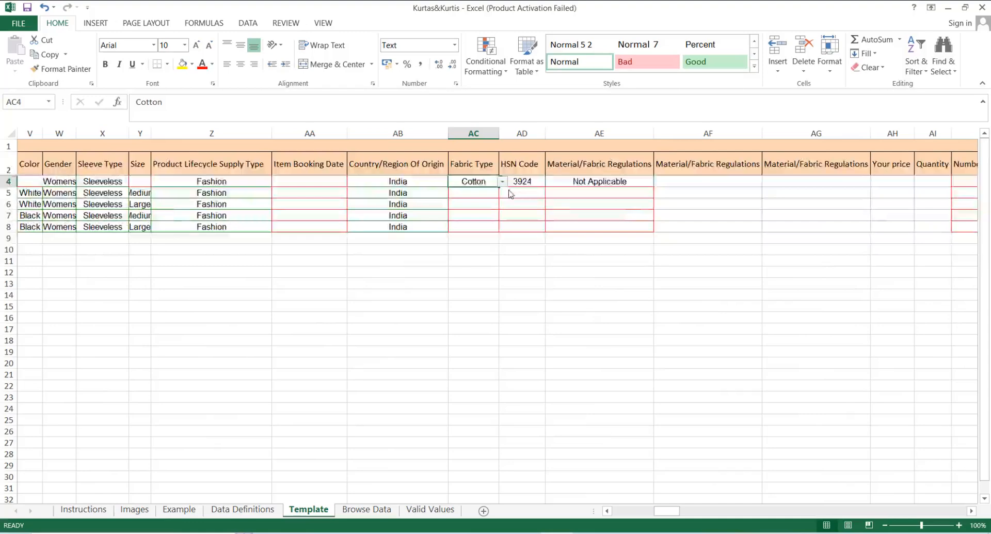
key("shift+Right")
key("shift+Right")
key("shift+Right")
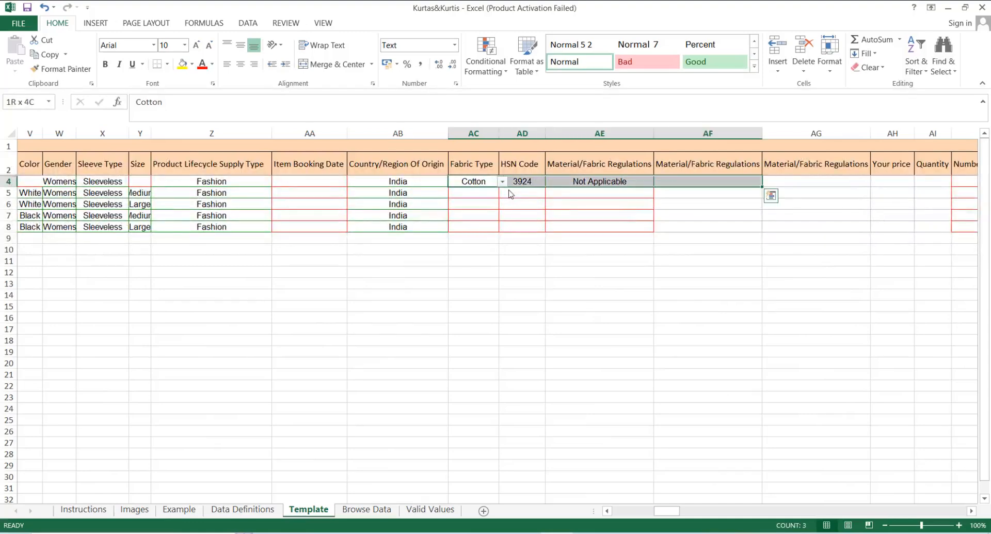
key("shift+Left")
key("shift+Down")
key("shift+Down")
key("shift+Down")
key("shift+Down")
key("shift+Up")
key("shift+Up")
key("shift+Up")
key("shift+Up")
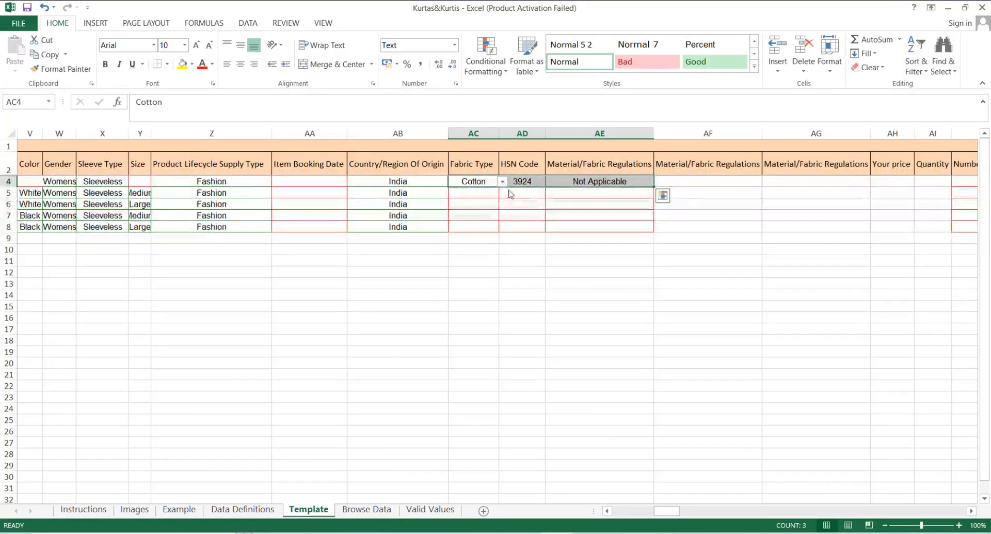
key("ctrl+c")
key("Down")
key("Right")
key("shift+Down")
key("shift+Down")
key("shift+Down")
key("shift+Down")
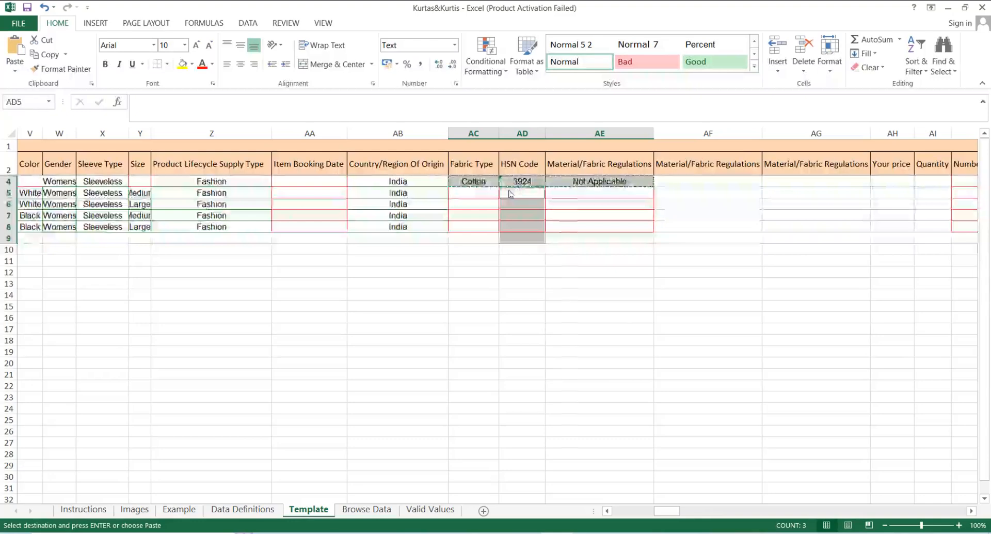
key("Up")
key("Left")
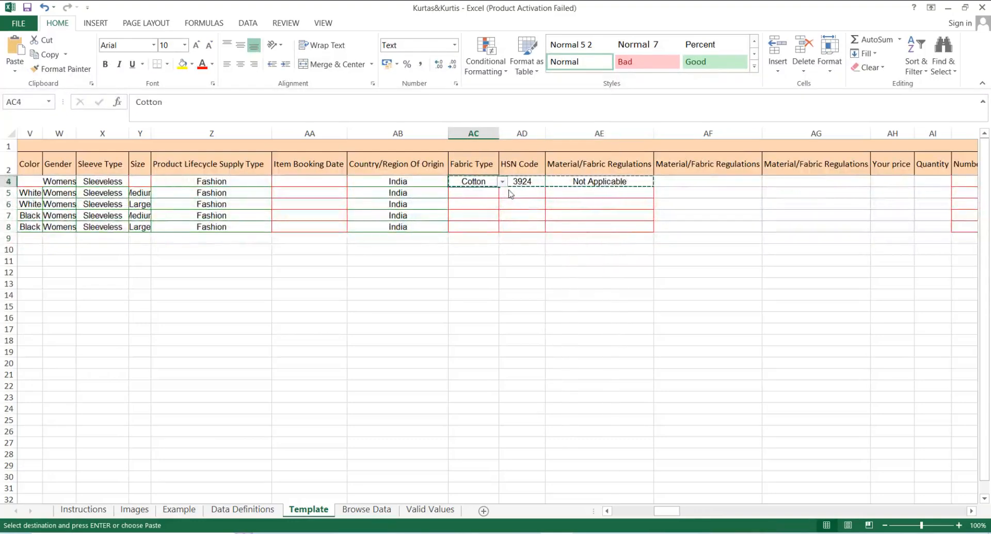
key("Down")
key("shift+Right")
key("shift+Right")
key("shift+Right")
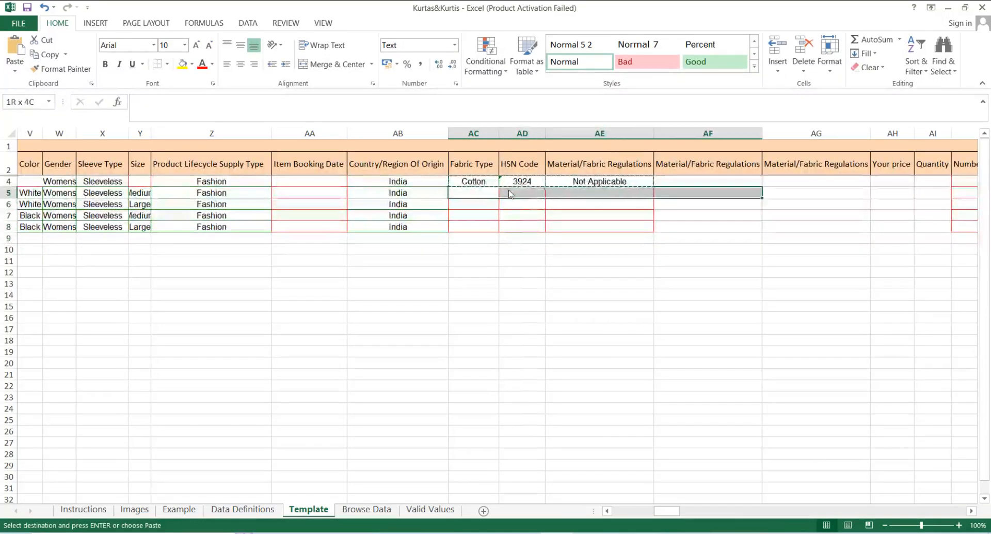
key("shift+Left")
key("shift+Down")
key("shift+Down")
key("shift+Down")
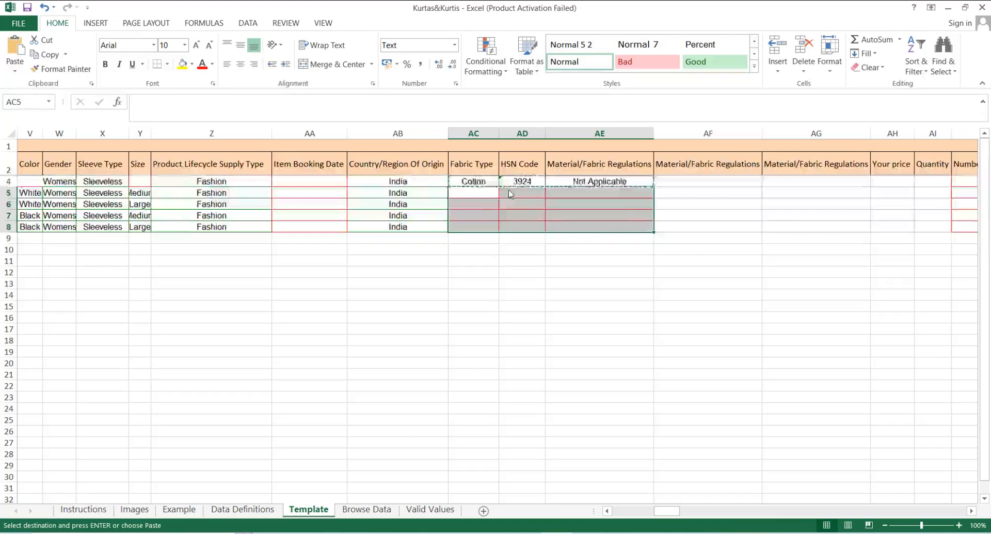
key("ctrl+v")
key("Escape")
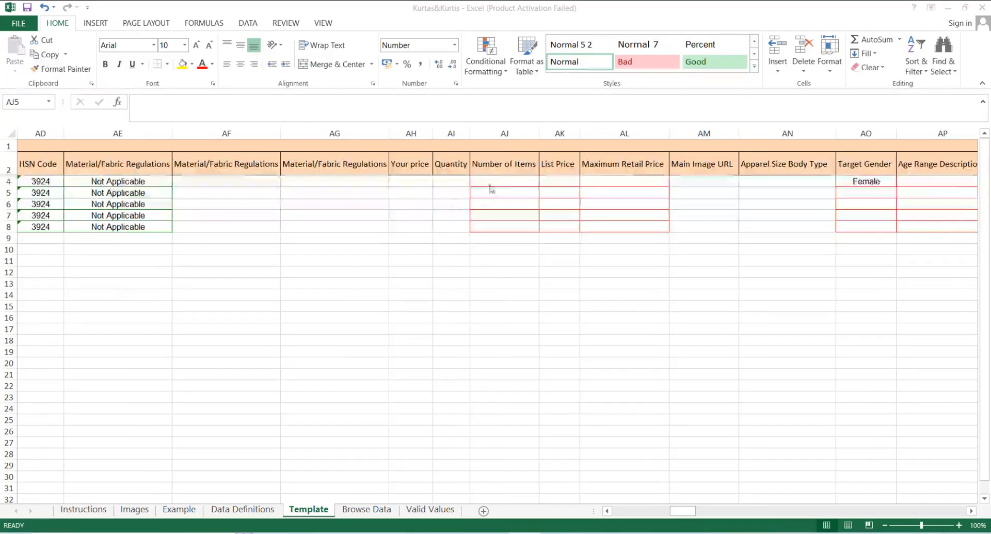
Step: Enter 0 as the Number of Items in AJ5 for the first white kurta variant
left_click(490, 189)
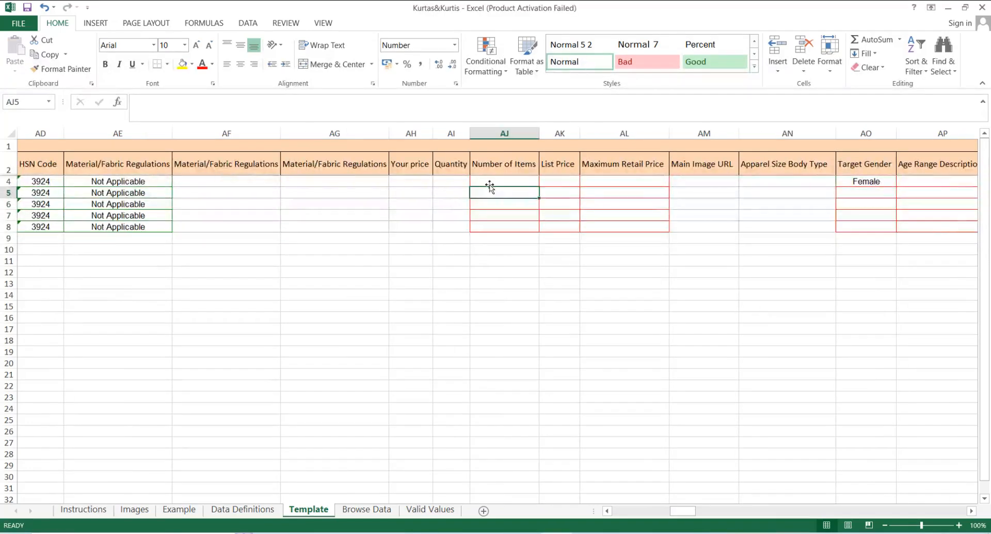
left_click(546, 192)
left_click(639, 193)
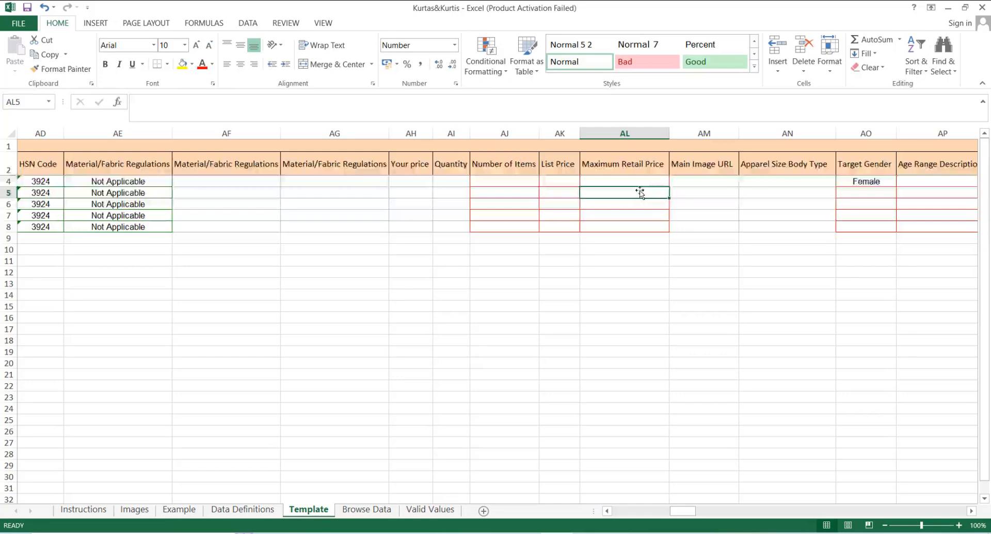
left_click(495, 195)
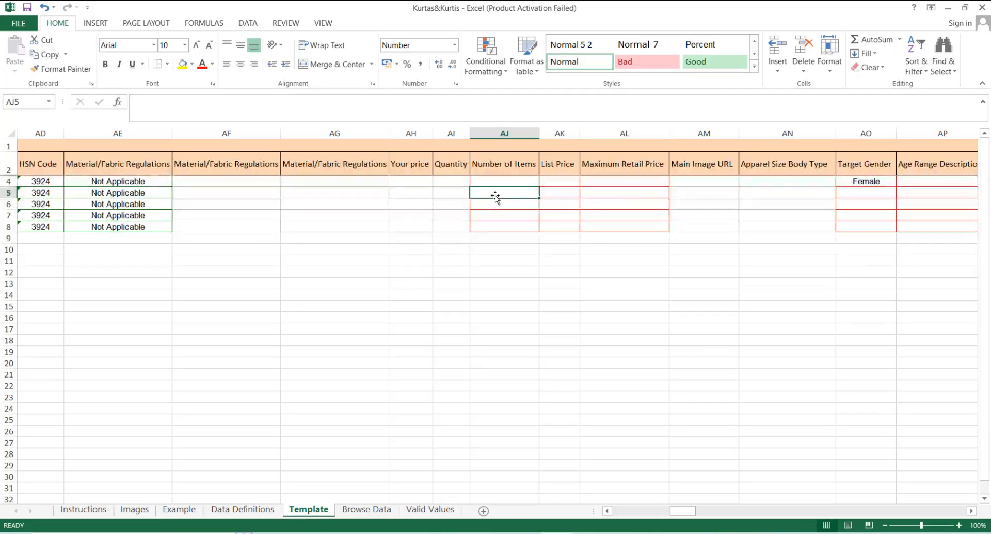
type("0")
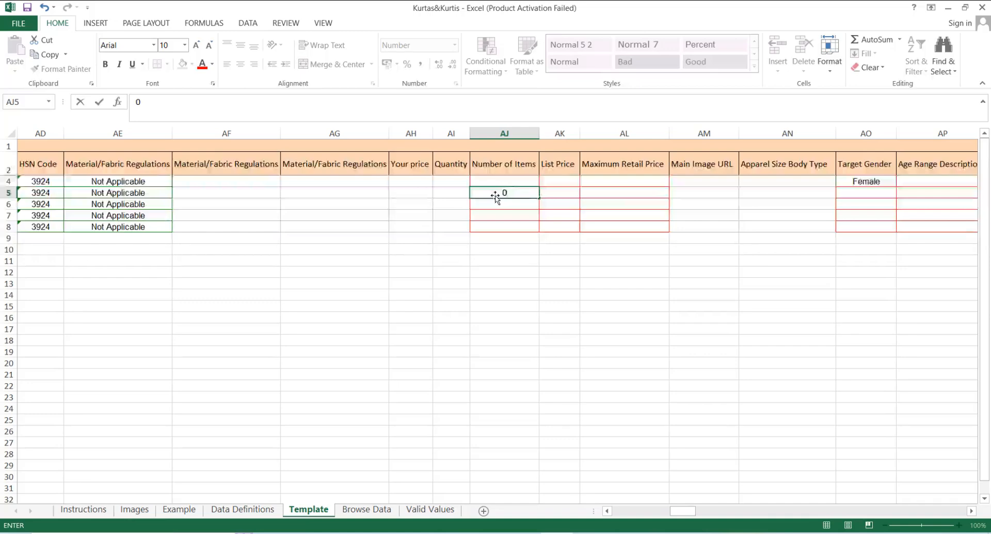
left_click(551, 193)
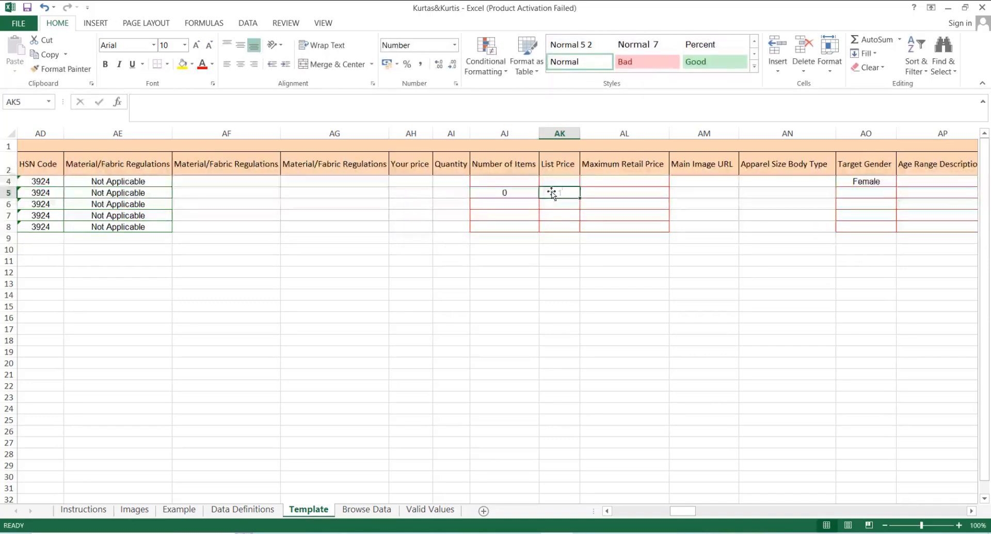
Step: Enter 199 as the List Price in AK5 and 599 as the Maximum Retail Price in AL5
type("199")
left_click(629, 191)
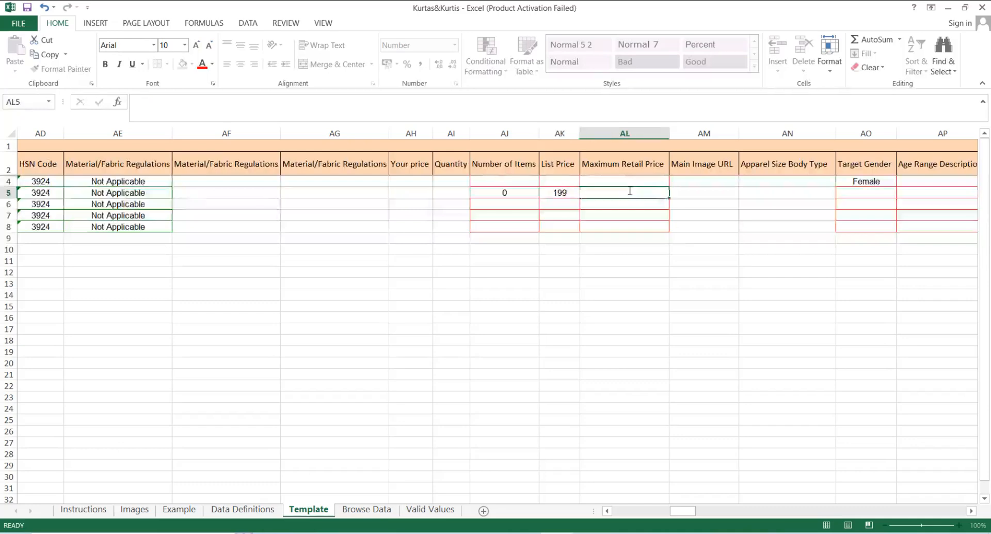
type("599")
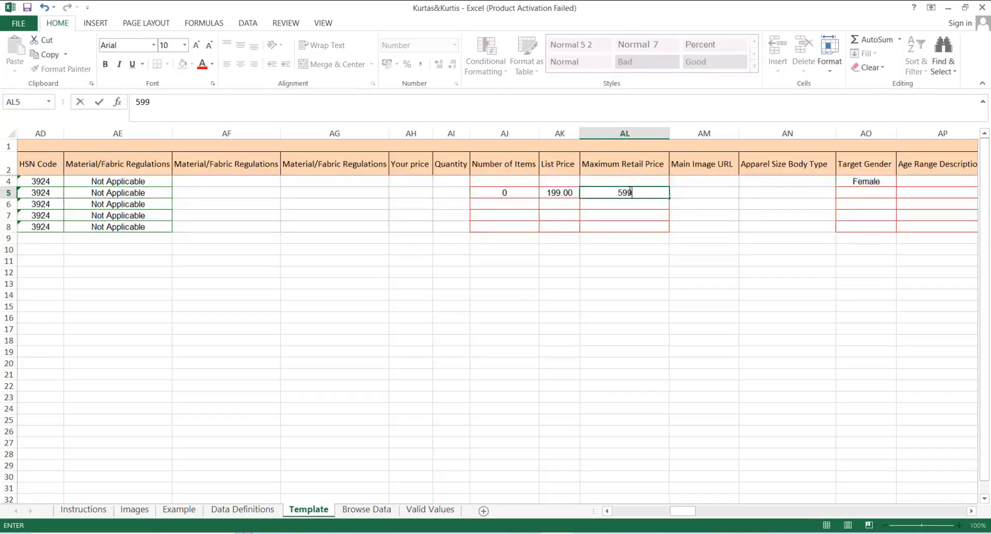
Step: Copy the Number of Items, List Price and Maximum Retail Price values from AJ5:AL5 down to rows 6 through 8
left_click(493, 187)
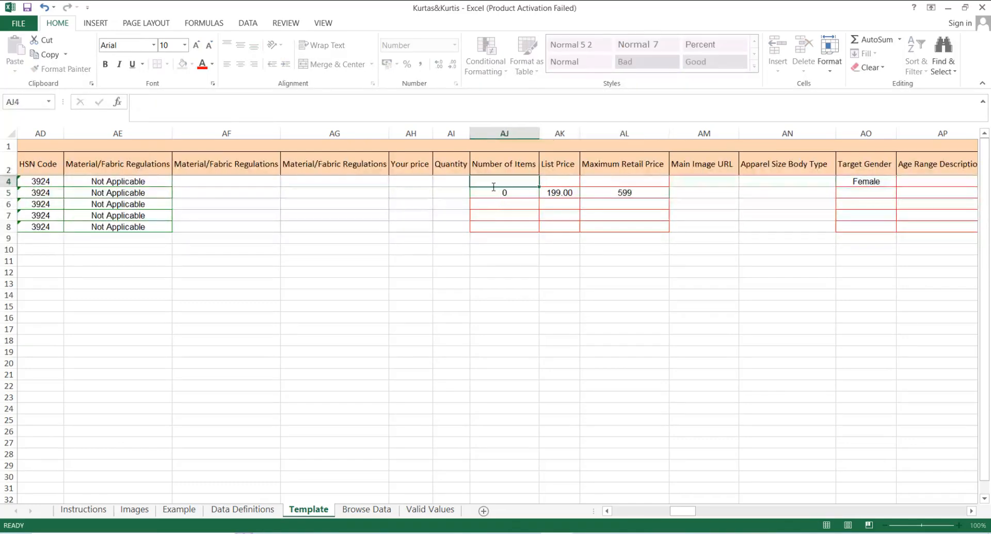
key("shift+Right")
key("shift+Right")
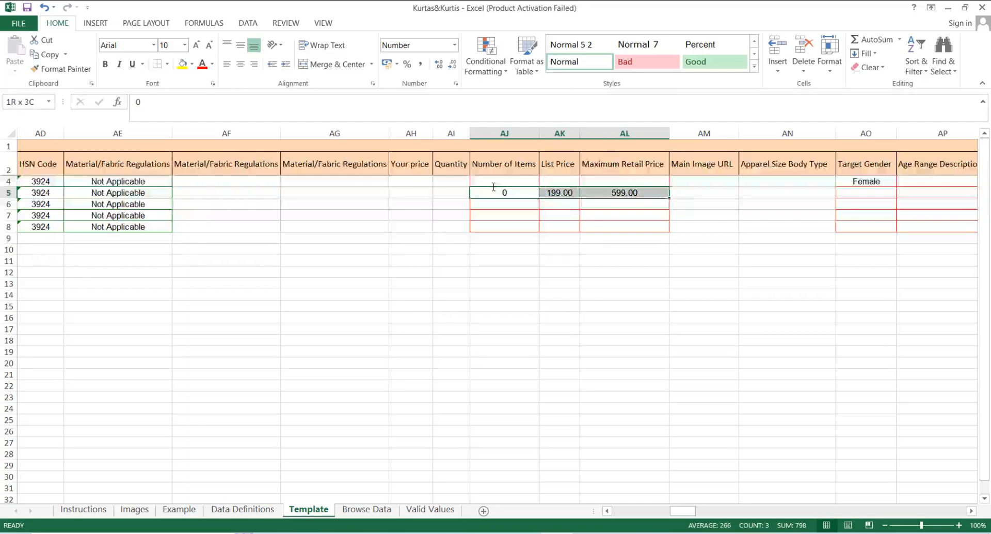
key("ctrl+c")
key("shift+Down")
key("shift+Down")
key("shift+Down")
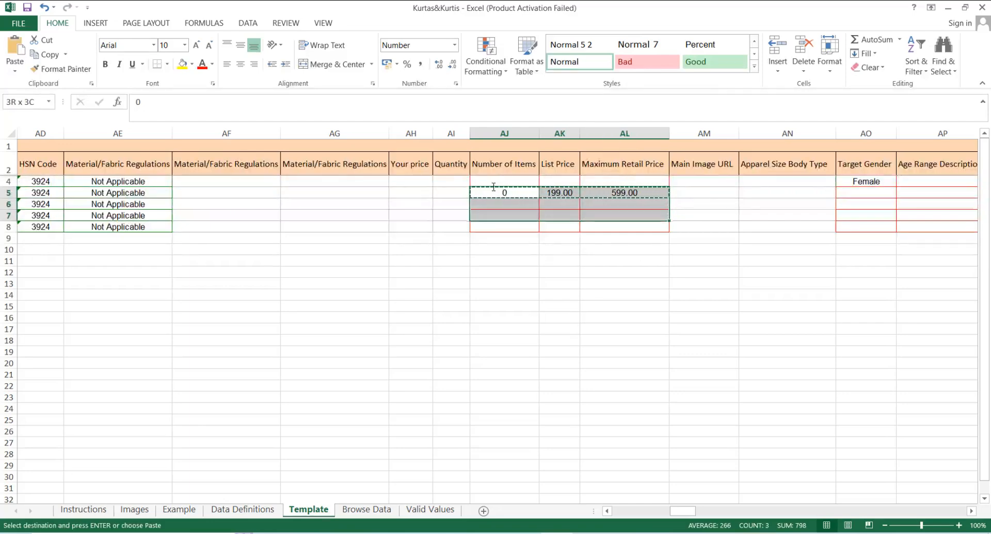
key("ctrl+v")
key("Escape")
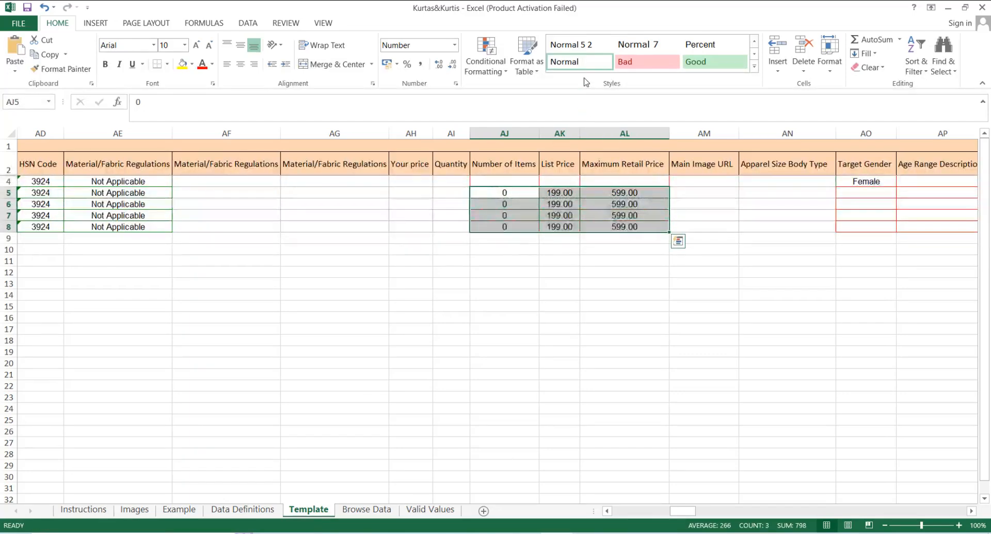
left_click(660, 215)
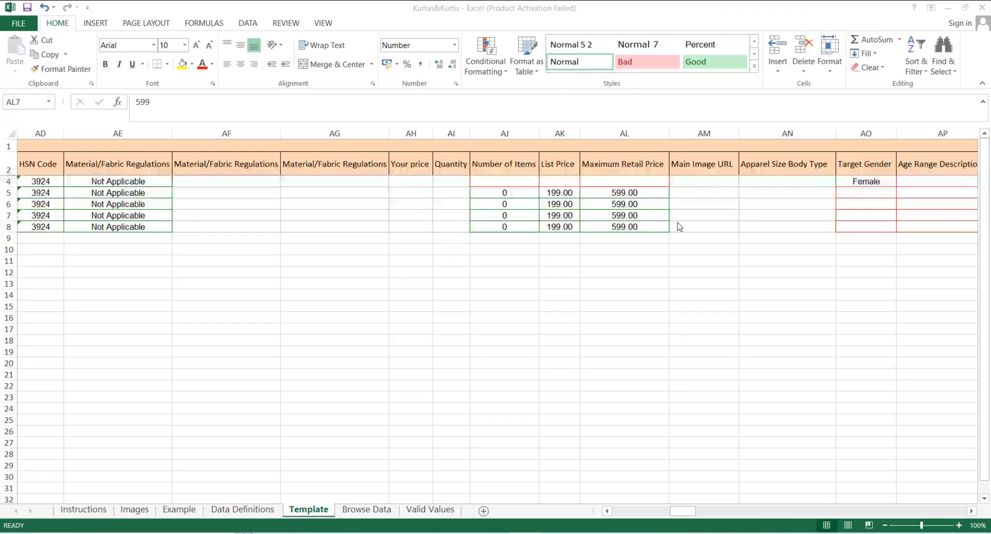
key("F2")
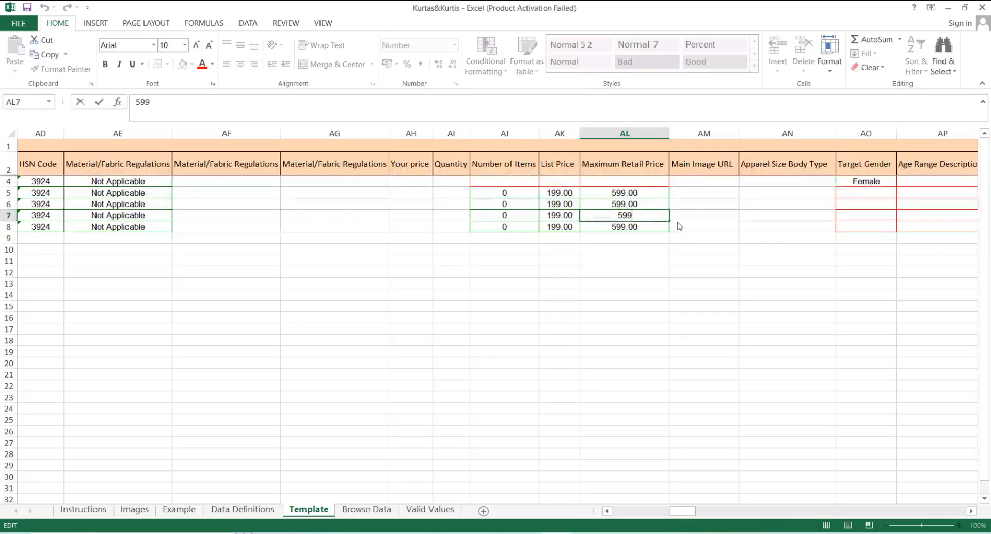
left_click(736, 217)
Step: Copy the Target Gender value Female from AO4 down to AO5:AO8 for all the kurta variants
left_click(842, 207)
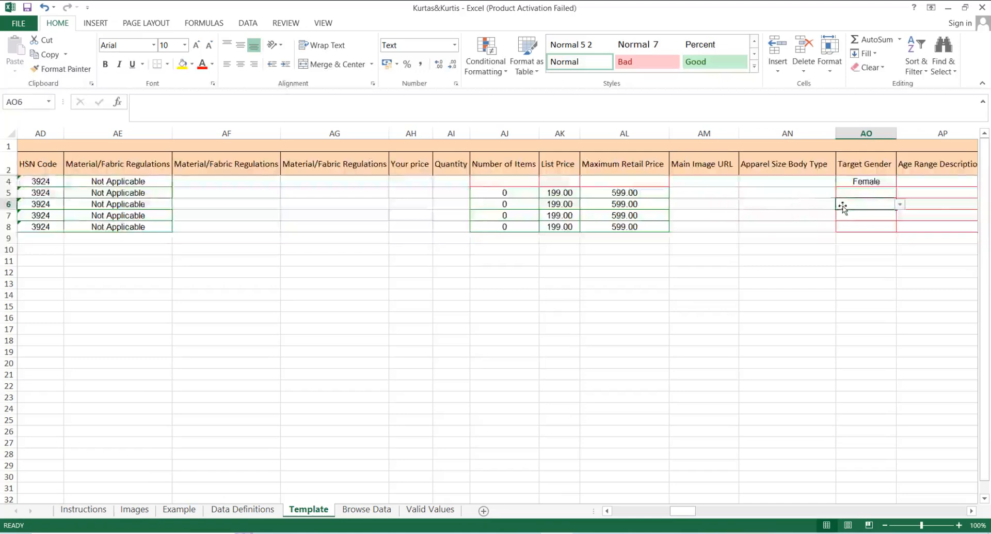
key("Right")
key("Right")
key("Right")
key("Right")
key("Right")
key("Right")
key("Right")
key("Right")
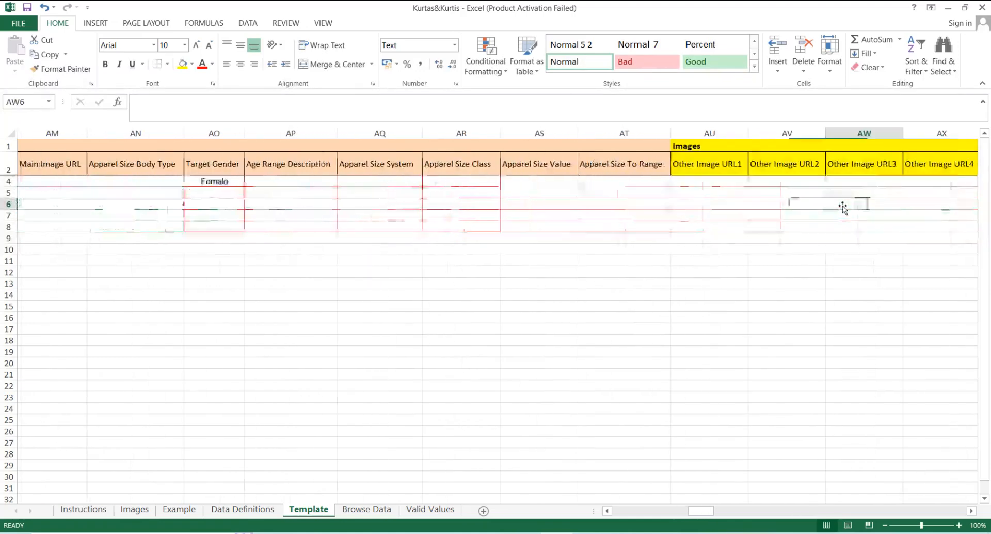
left_click(210, 182)
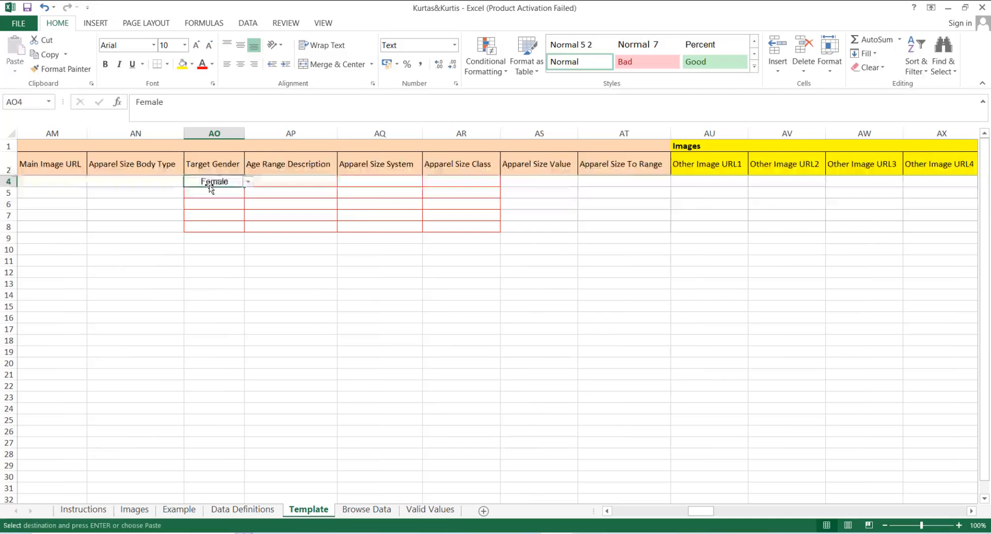
key("ctrl+c")
key("shift+Down")
key("shift+Down")
key("shift+Down")
key("shift+Down")
key("ctrl+v")
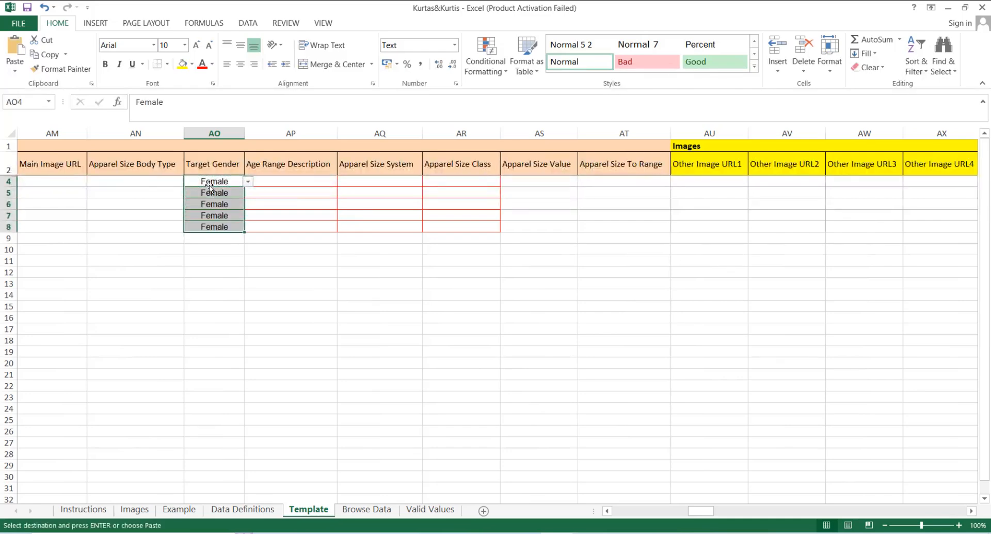
key("Escape")
Step: Choose Adult as the Age Range Description in AP5 and copy it down to AP6:AP8
left_click(300, 193)
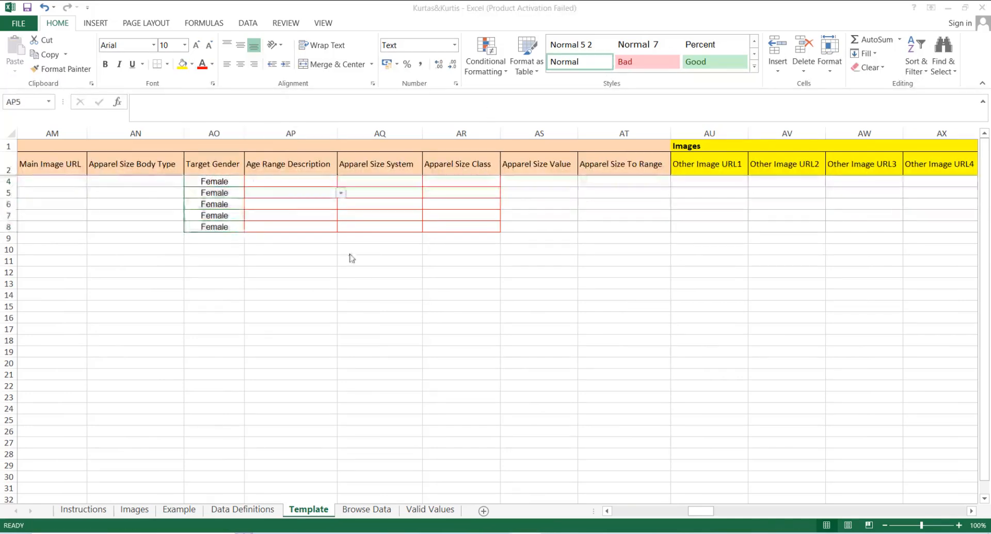
left_click(341, 193)
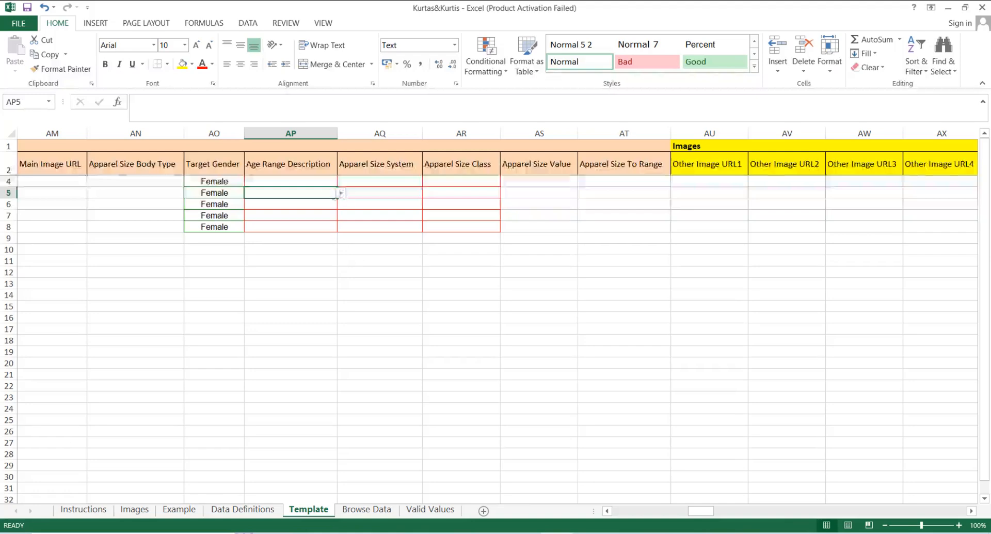
left_click(341, 196)
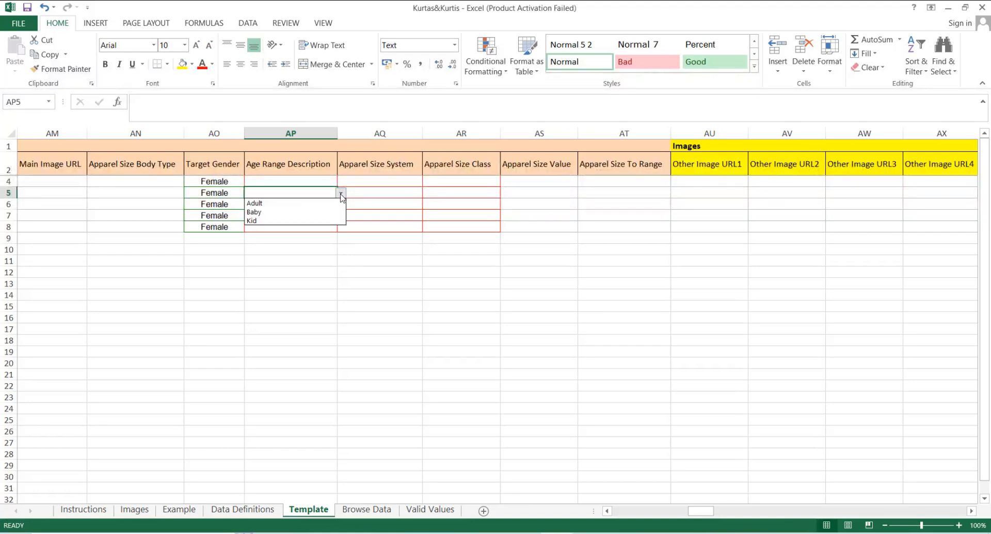
left_click(290, 203)
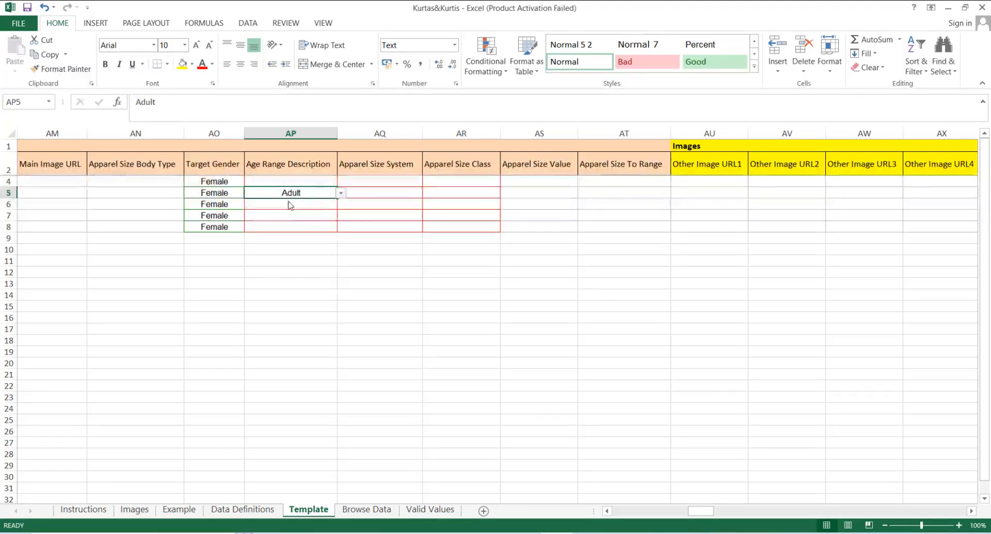
key("ctrl+c")
key("shift+Down")
key("shift+Down")
key("shift+Down")
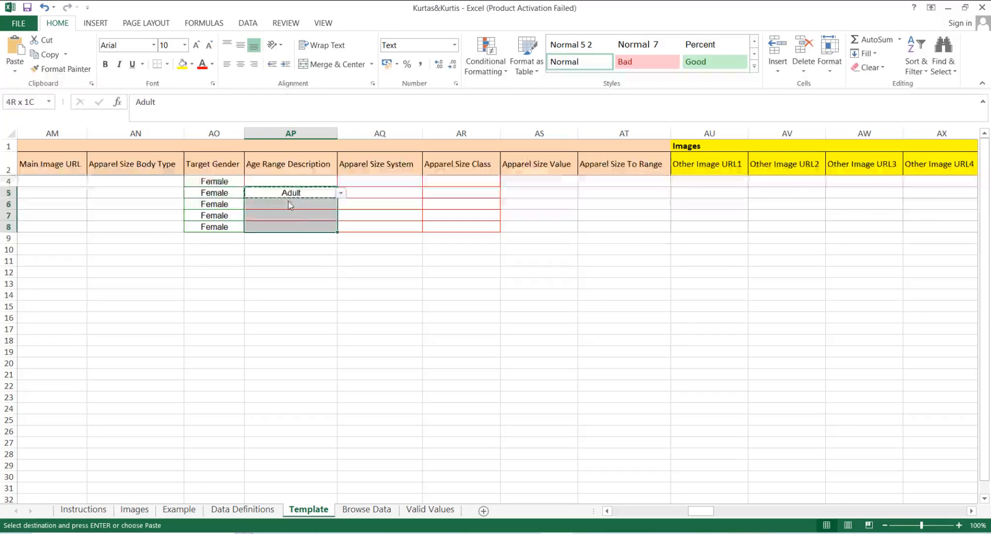
key("Return")
Step: Choose IN as the Apparel Size System in AQ5 and copy it down to AQ6:AQ8
left_click(387, 191)
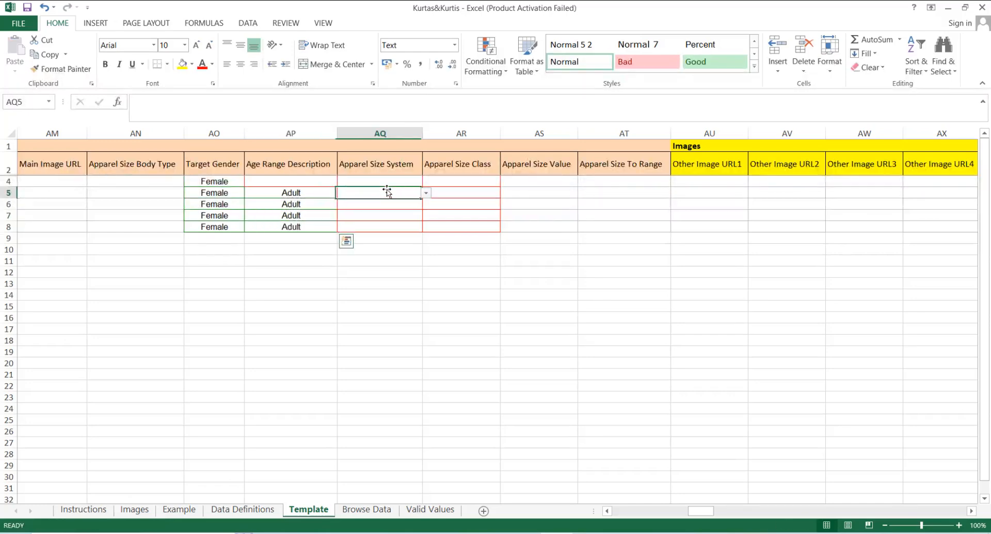
left_click(425, 193)
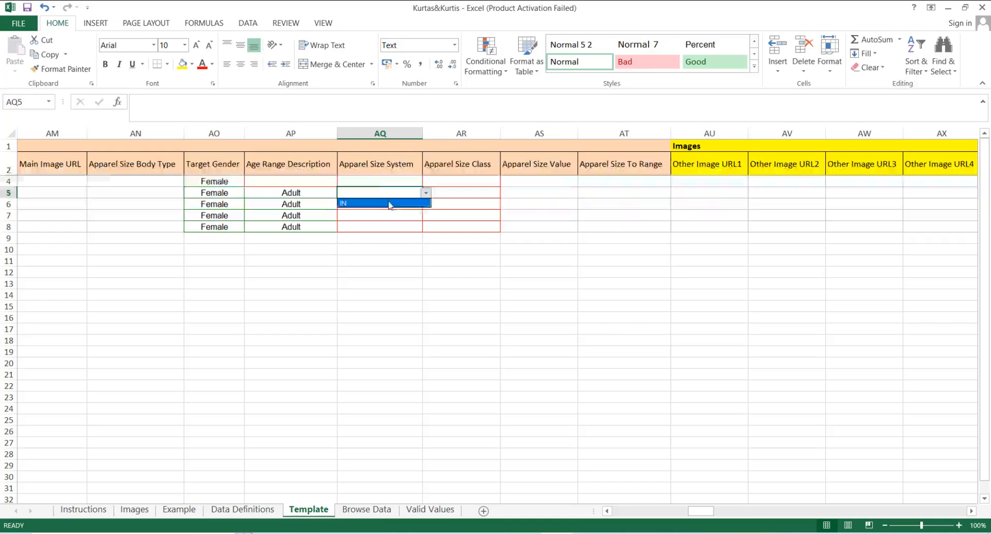
left_click(389, 203)
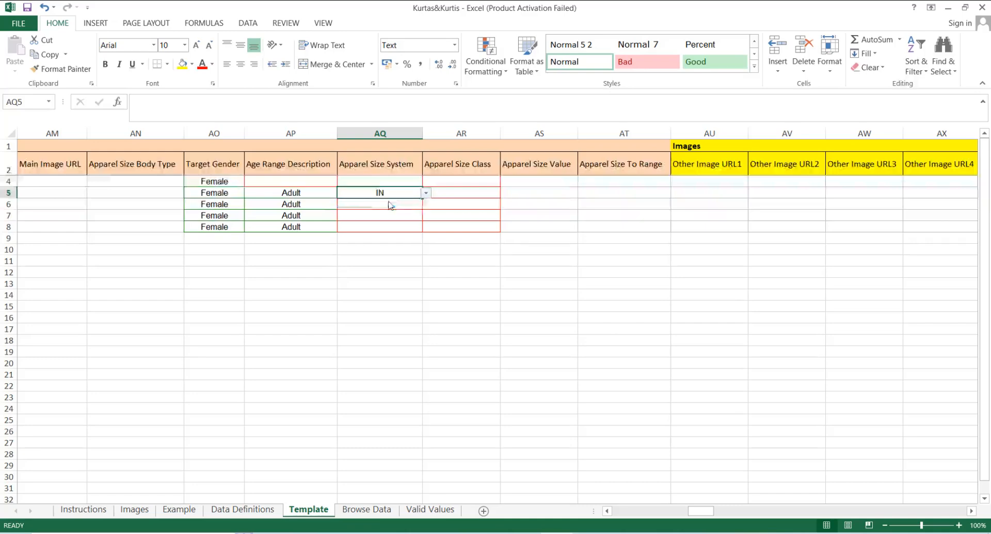
left_click(330, 195)
left_click(369, 192)
key("ctrl+c")
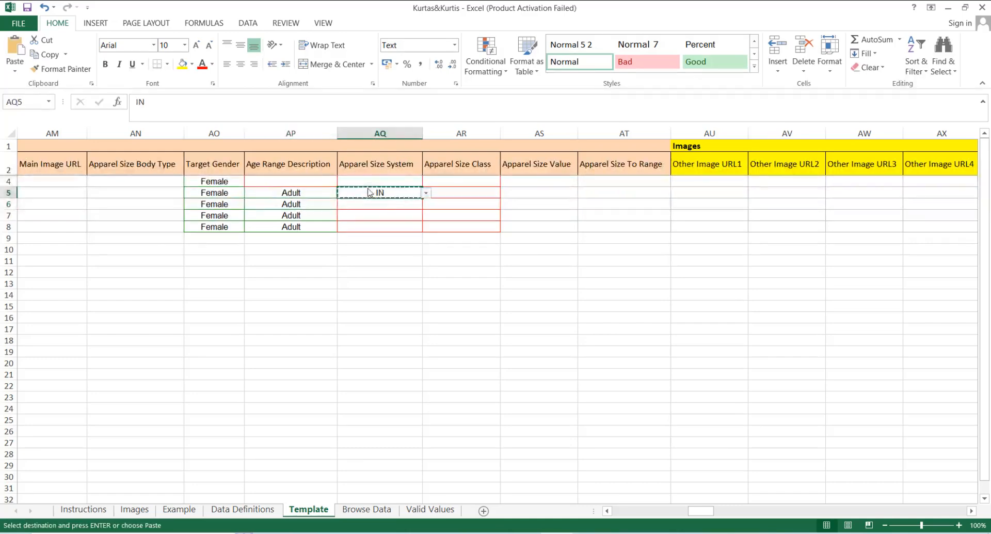
key("shift+Down")
key("shift+Down")
key("shift+Down")
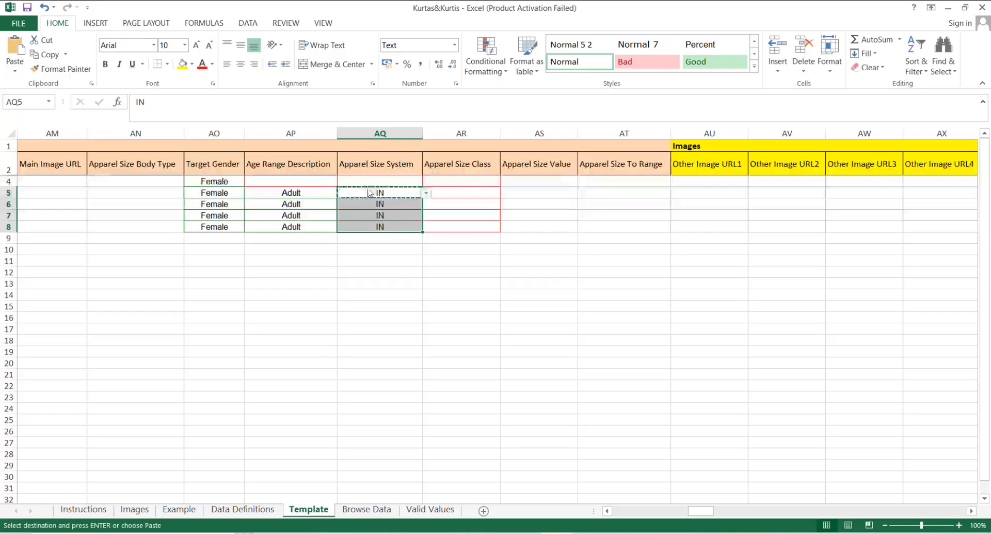
key("Return")
Step: Choose Alpha as the Apparel Size Class in AR5 and copy it down to AR6:AR8
left_click(472, 192)
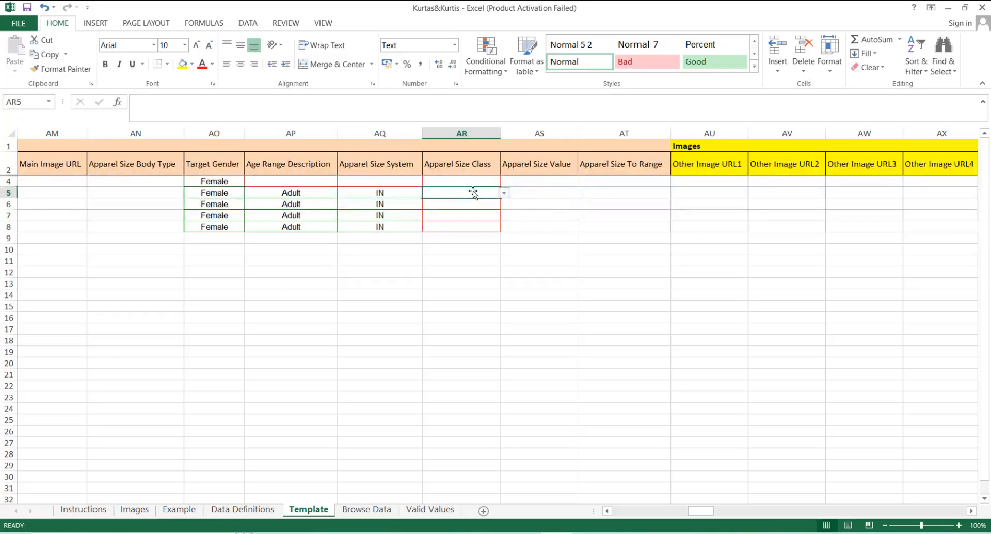
left_click(503, 193)
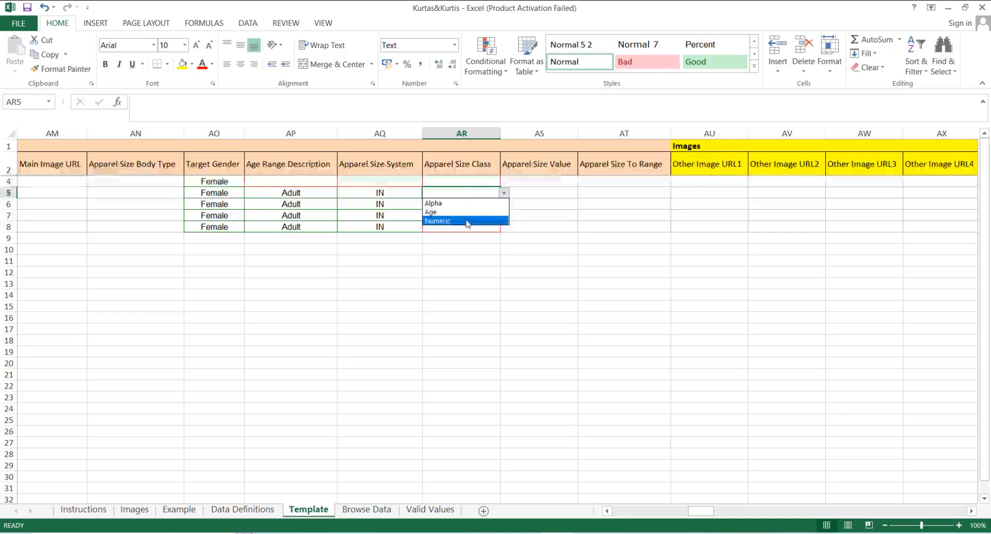
left_click(457, 203)
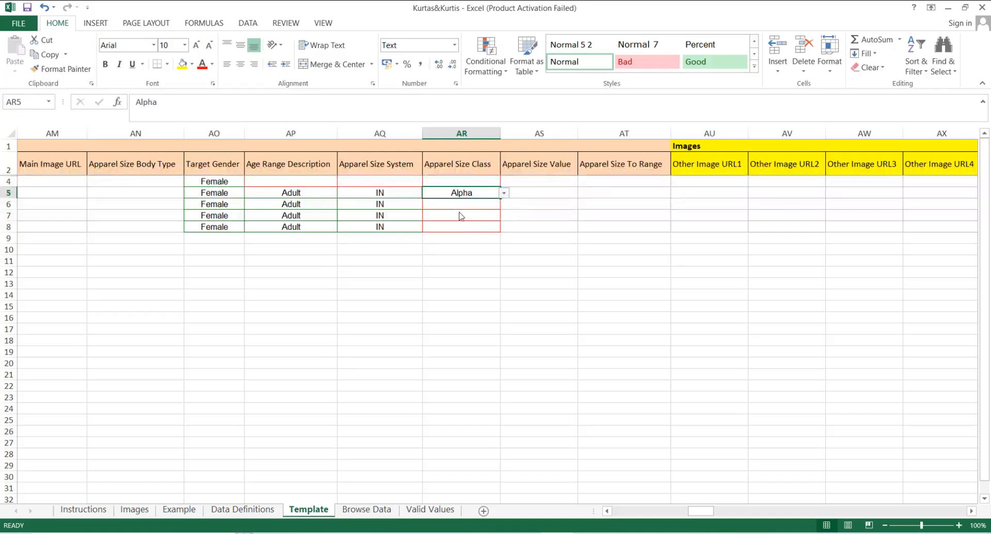
left_click(460, 214)
left_click(460, 196)
key("ctrl+c")
key("shift+Down")
key("shift+Down")
key("shift+Down")
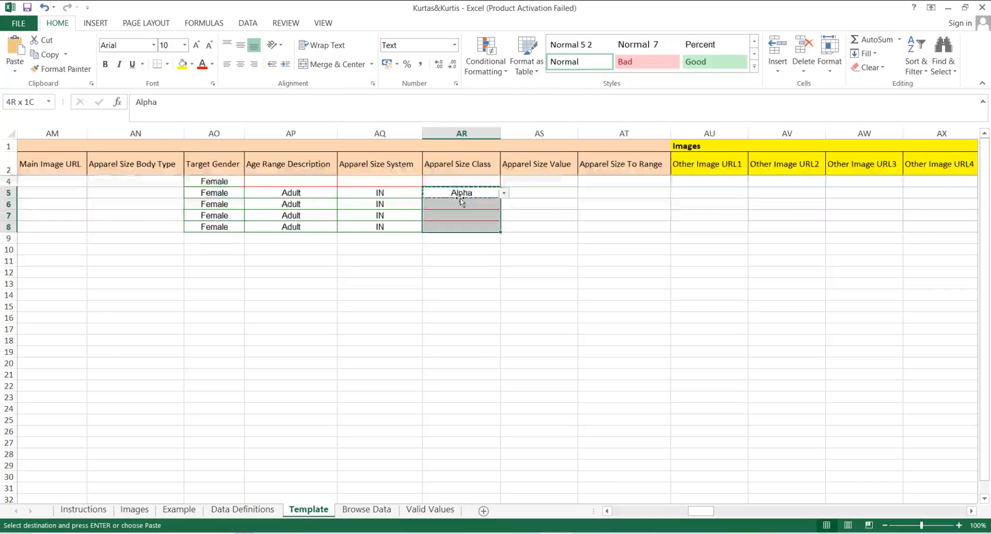
key("ctrl+v")
key("Escape")
Step: Choose M as the Apparel Size Value in AS5 and L in AS6 for the white kurta variants
key("Right")
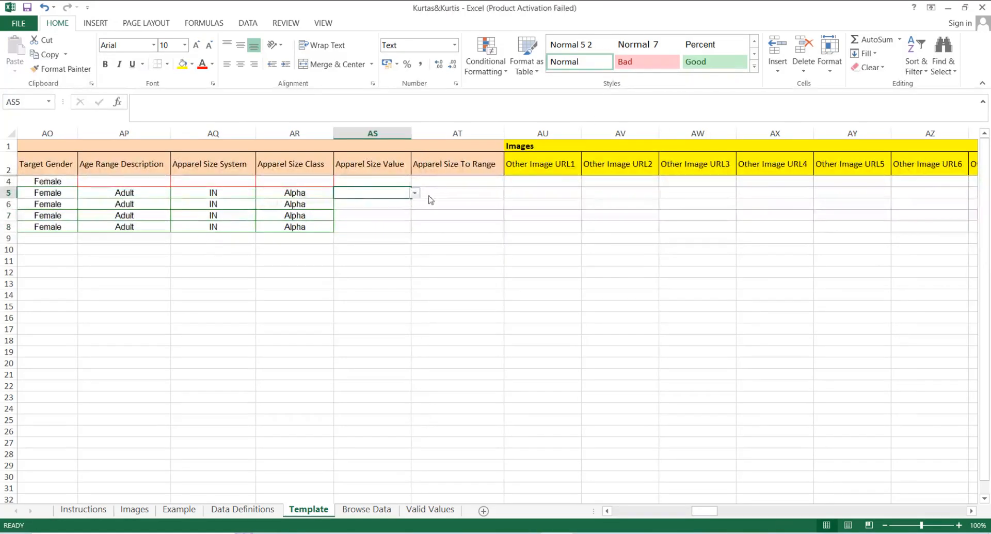
left_click(414, 193)
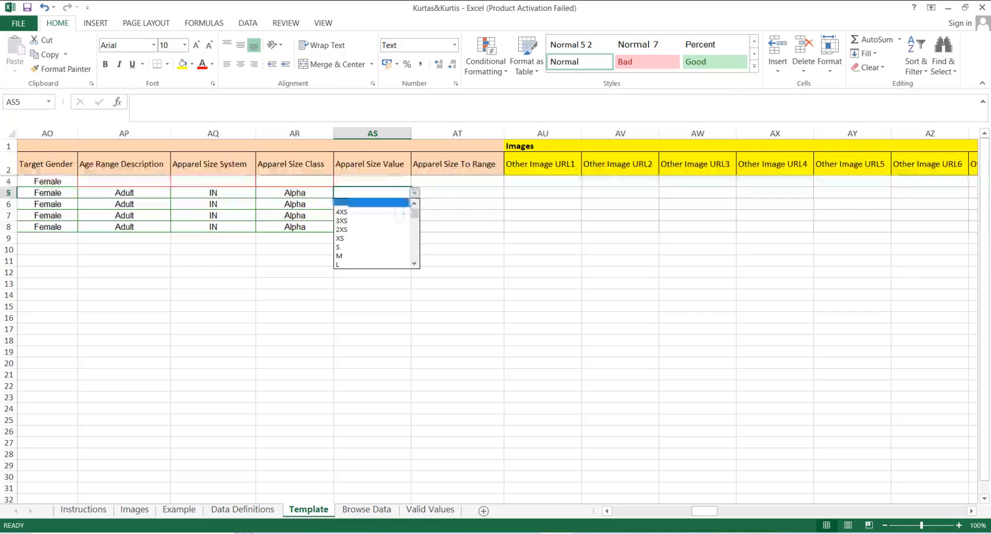
left_click(368, 255)
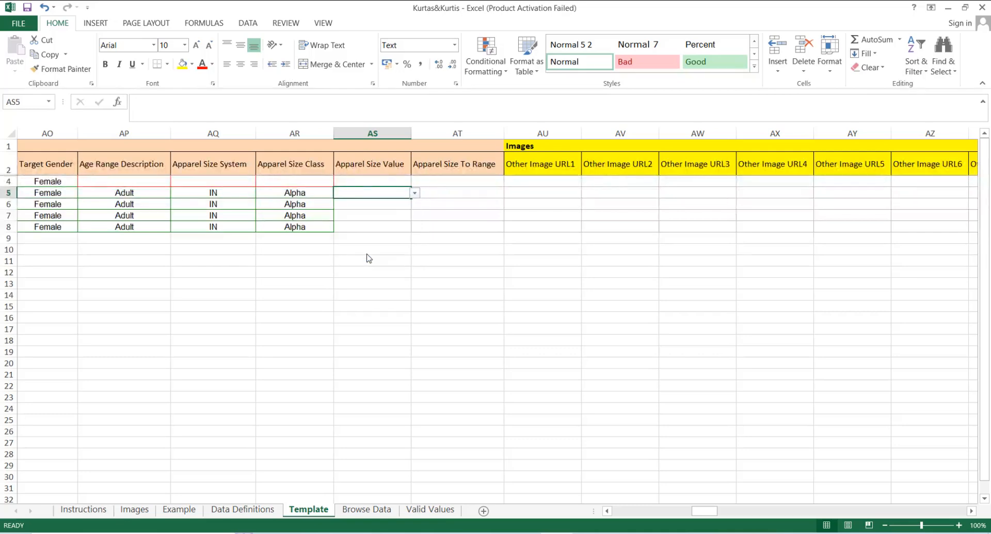
left_click(380, 206)
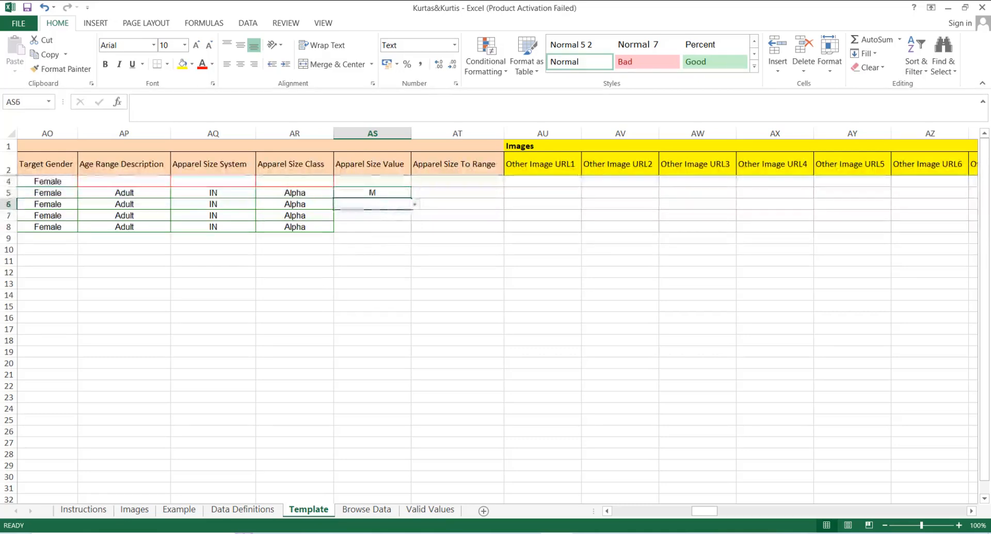
left_click(414, 204)
left_click(372, 276)
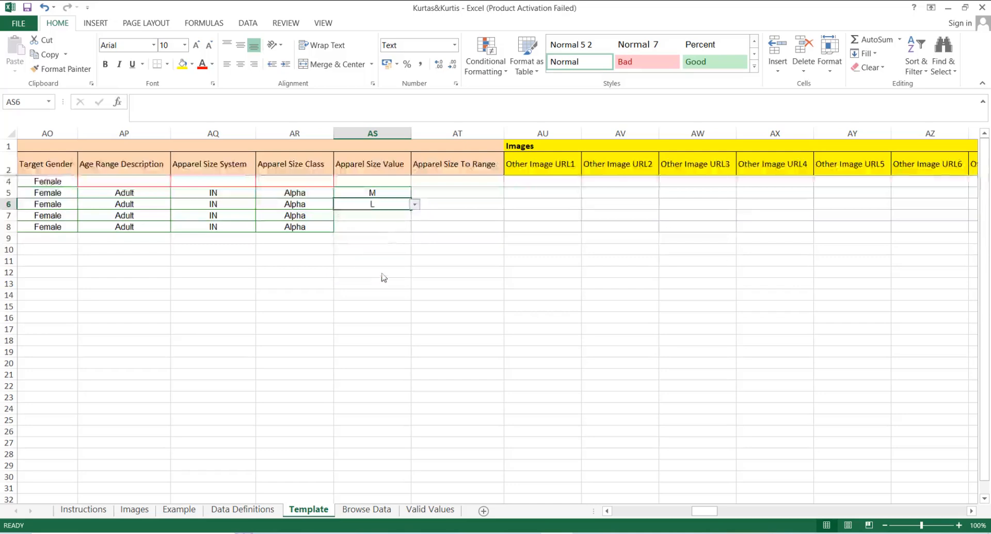
Step: Copy the M and L Apparel Size Values from AS5:AS6 to AS7:AS8 for the black kurta variants
left_click(385, 193)
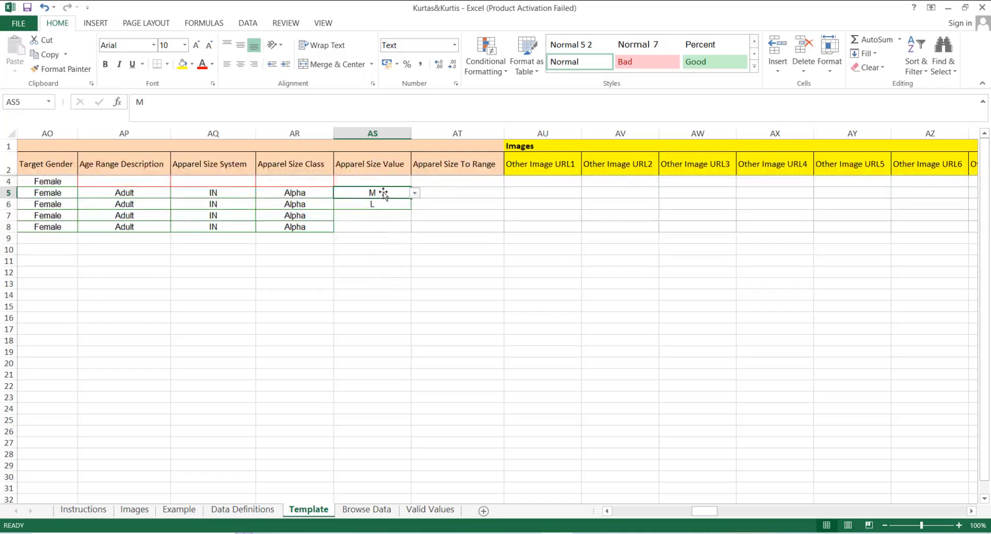
key("shift+Down")
key("ctrl+c")
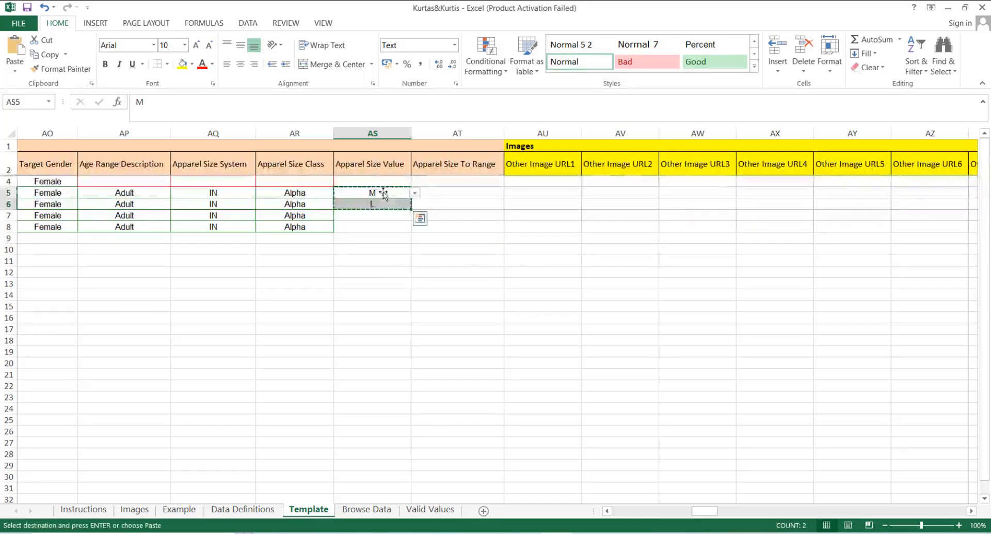
key("Down")
key("Down")
key("shift+Down")
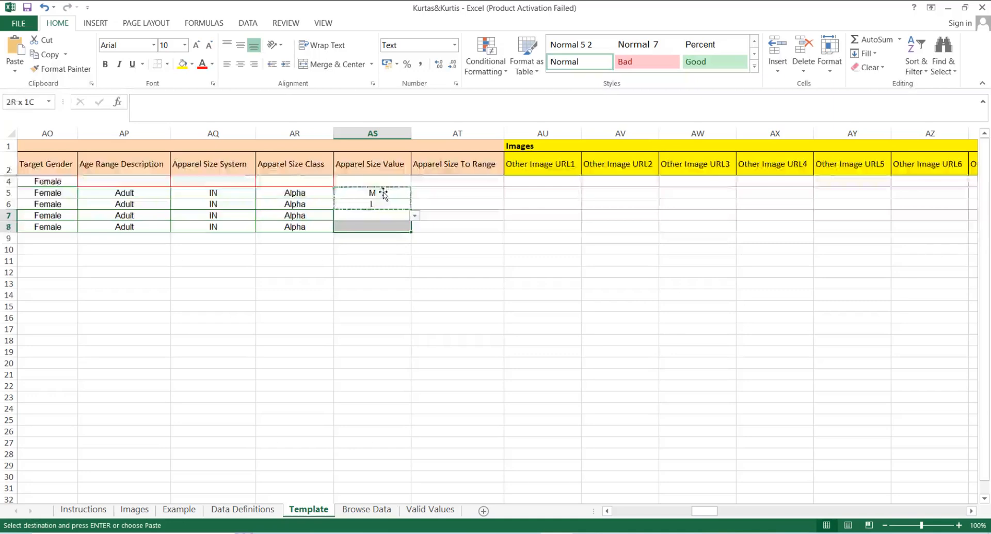
key("ctrl+v")
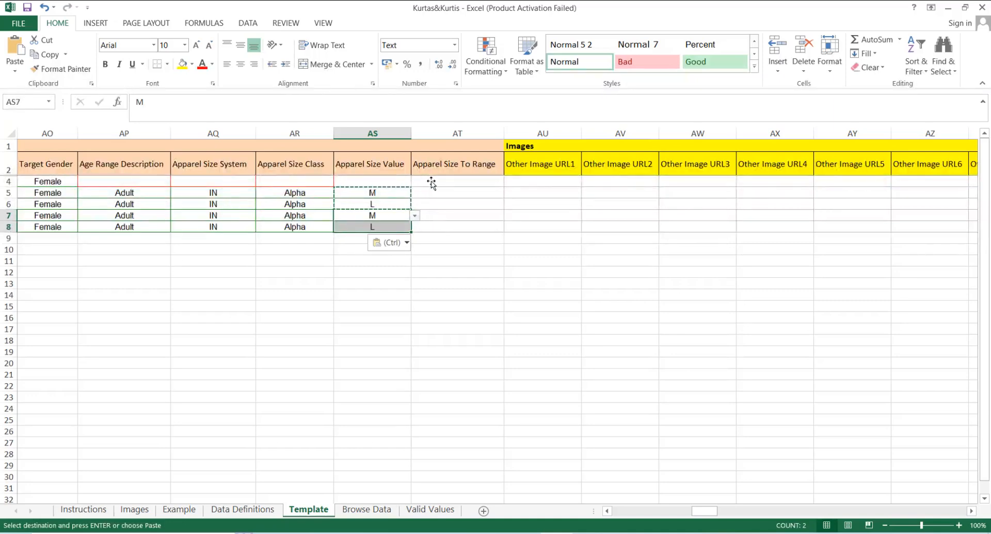
Step: Look through the Apparel Size To Range choices for AT5 without choosing one
left_click(435, 193)
key("Escape")
key("alt+Tab")
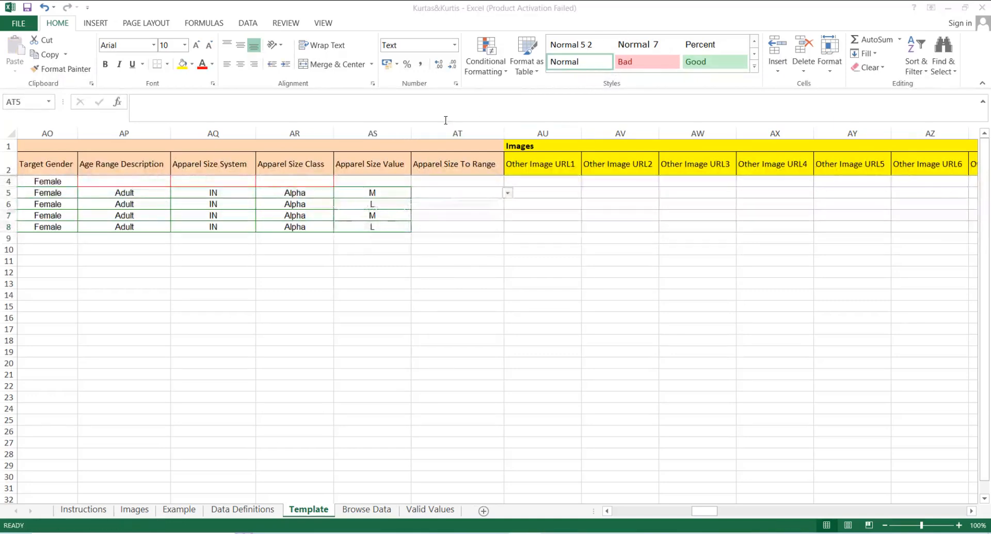
left_click(508, 193)
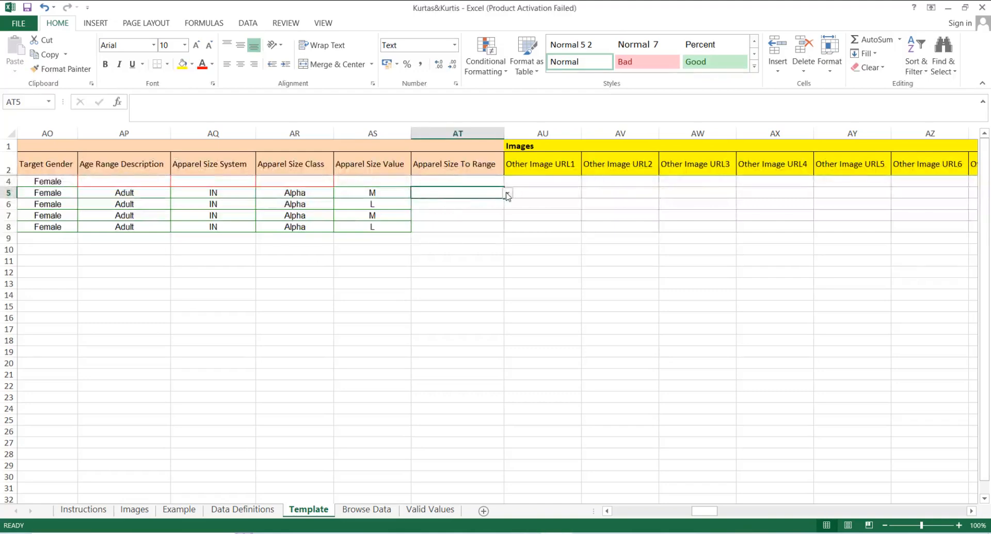
left_click(508, 194)
left_click(567, 262)
left_click(551, 184)
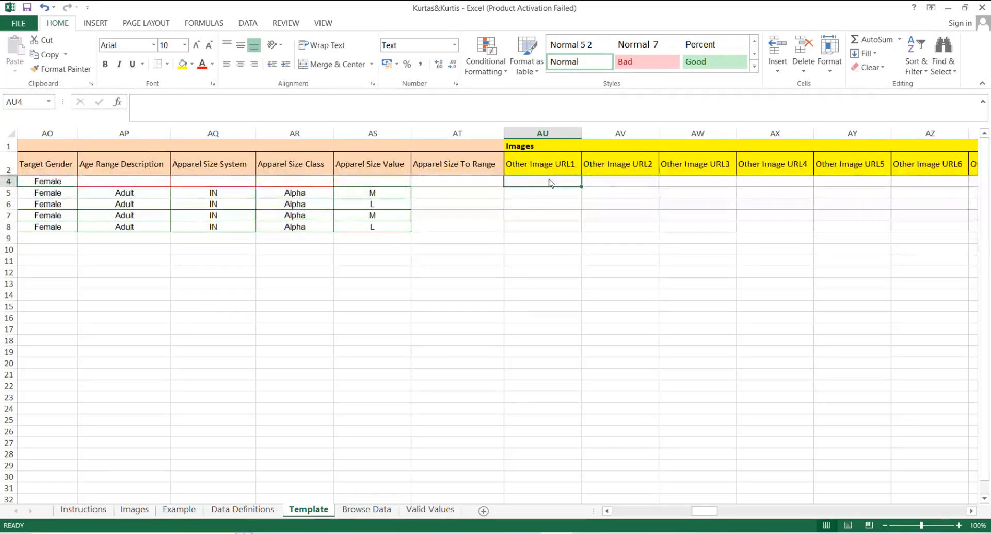
key("Right")
key("Right")
key("Left")
key("Left")
key("Left")
key("Left")
key("Left")
key("Left")
key("Left")
key("Left")
key("Left")
key("Left")
key("Left")
key("Left")
key("Left")
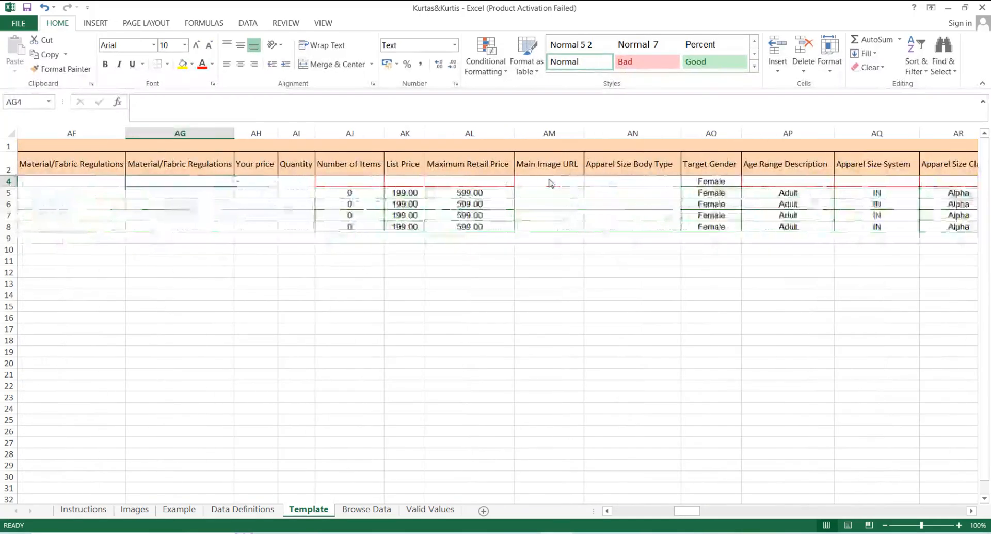
key("Right")
key("Right")
key("Right")
key("Down")
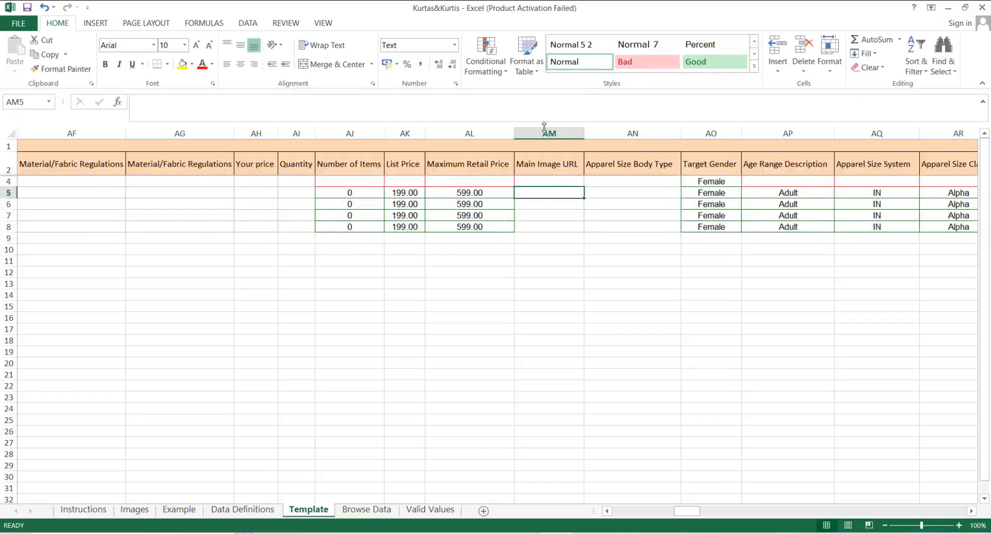
left_click(578, 59)
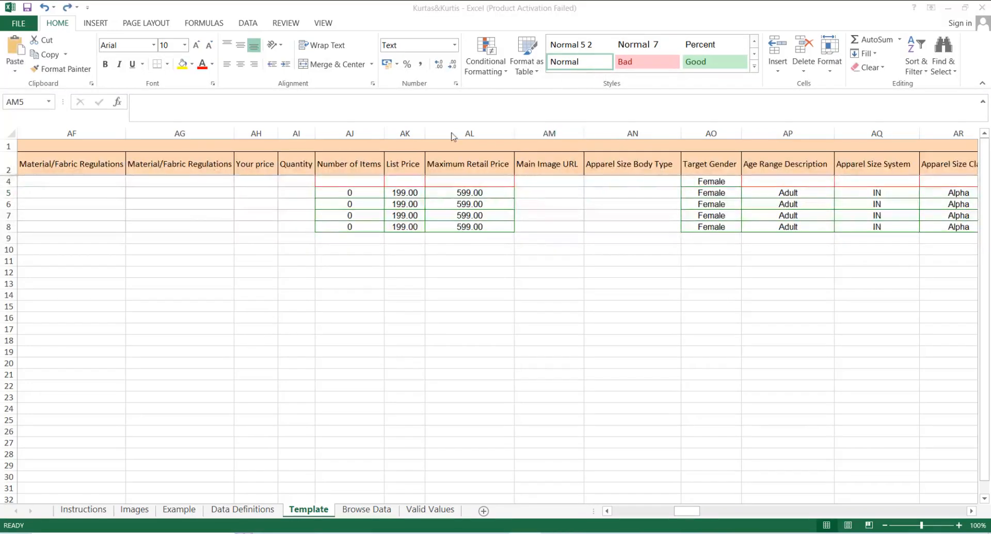
left_click(541, 196)
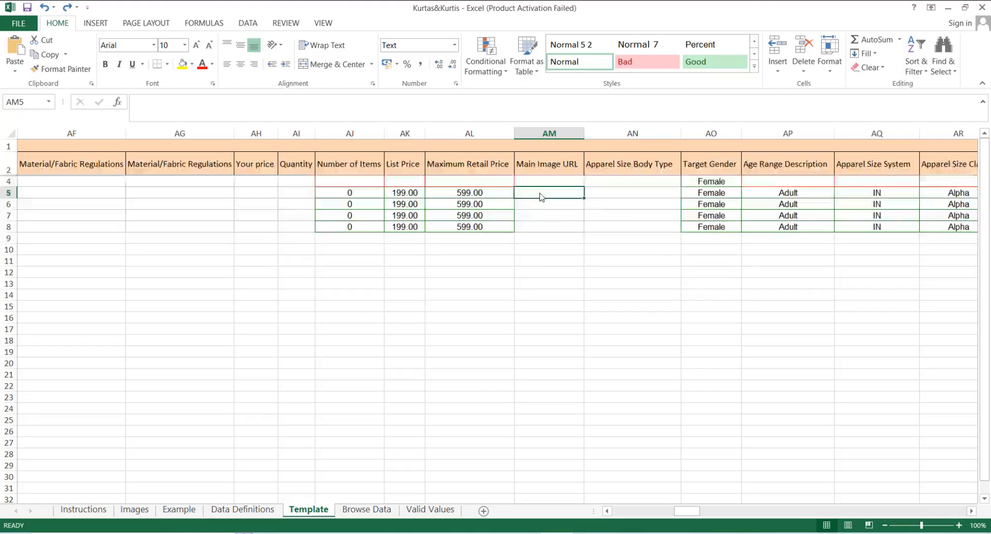
key("ctrl+v")
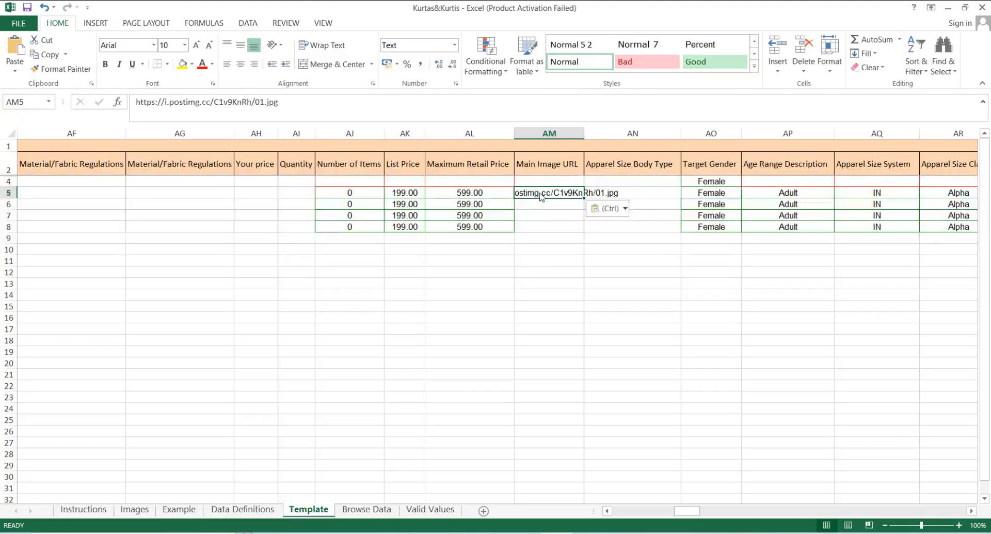
Step: Copy the Main Image URL from AM5 down to AM6:AM8 for the remaining kurta variants
key("ctrl+c")
key("shift+Down")
key("shift+Down")
key("shift+Down")
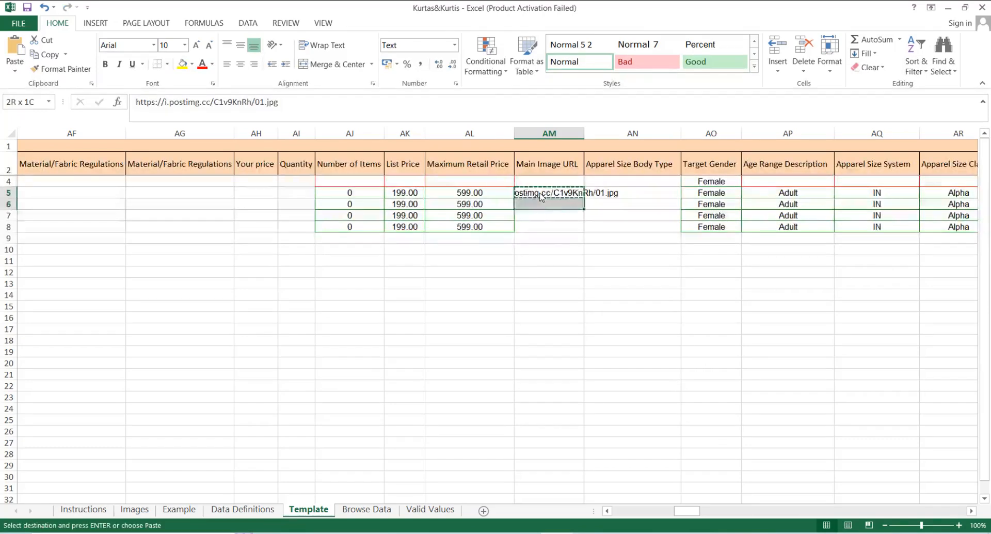
key("ctrl+v")
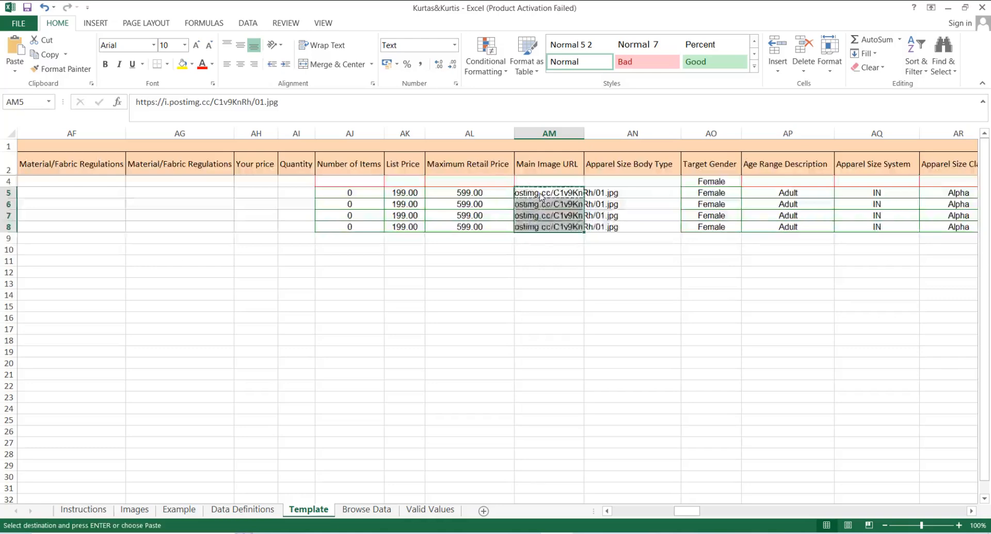
key("Escape")
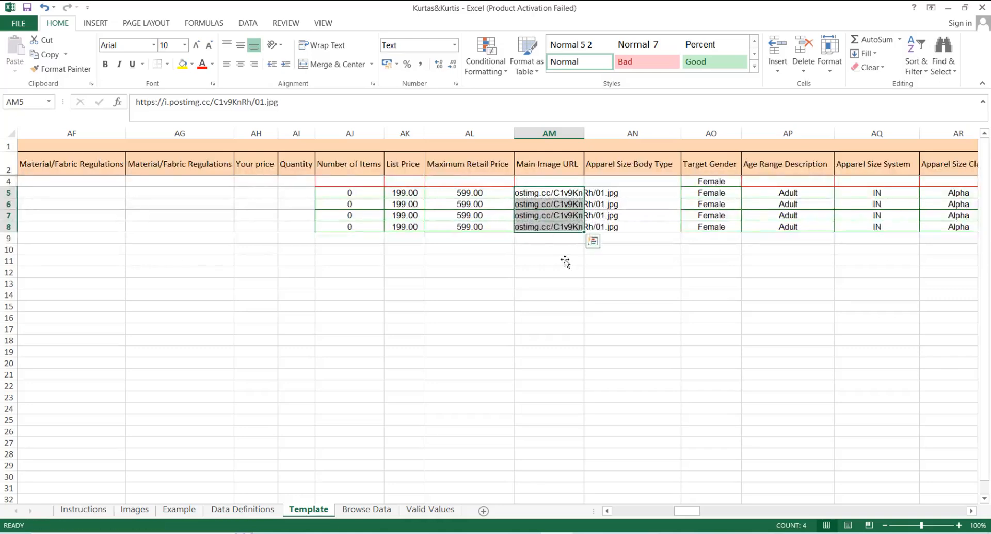
Step: Review the Images section columns from Other Image URL1 through Swatch Image URL
left_click(542, 182)
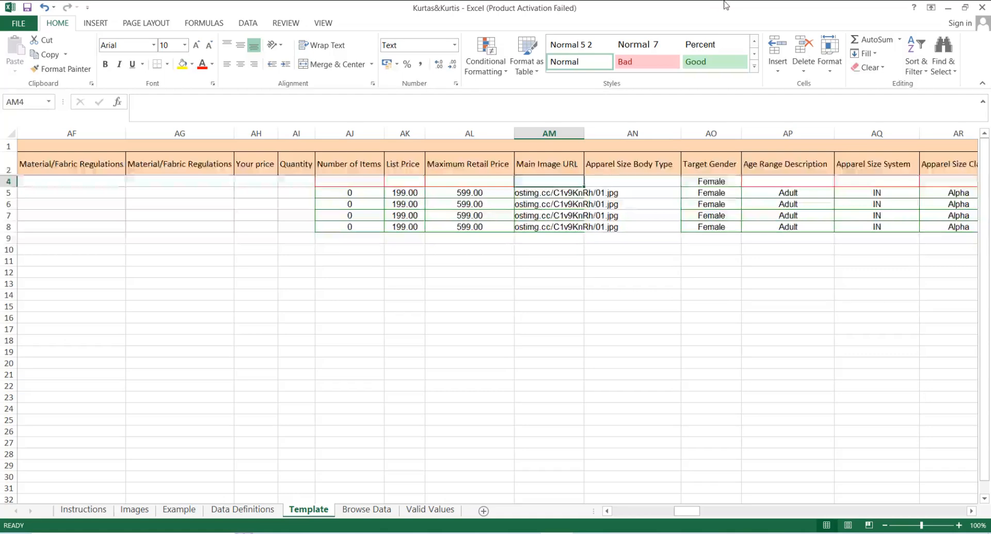
key("Right")
key("Right")
key("Right")
key("Right")
key("Right")
key("Right")
key("Right")
key("Right")
key("Right")
key("Right")
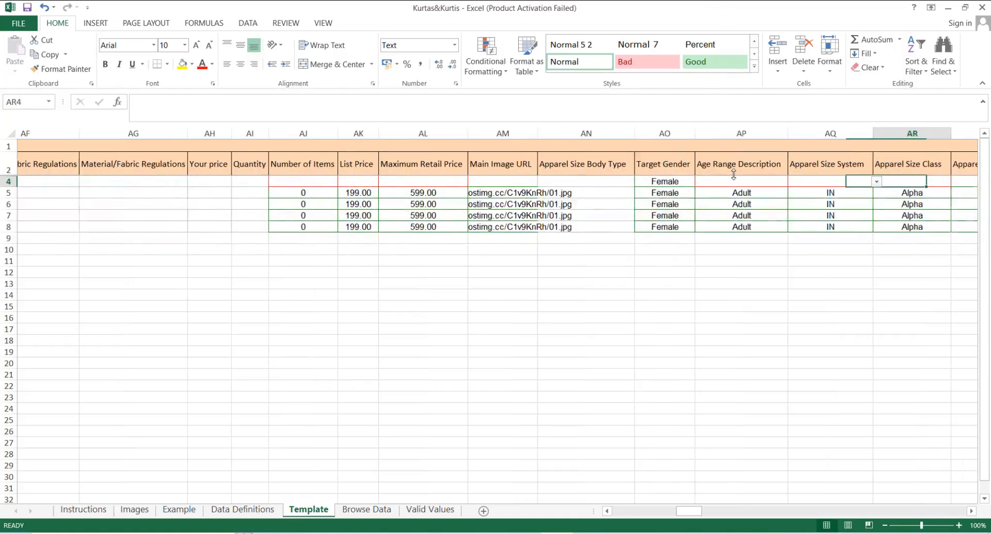
key("Right")
key("Right")
key("Right")
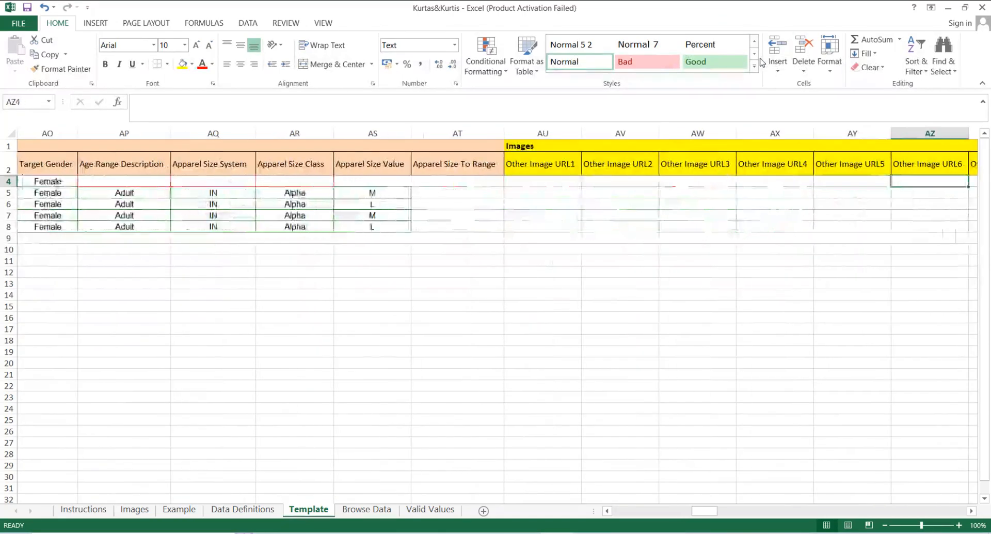
key("Right")
key("Right")
key("Right")
key("Down")
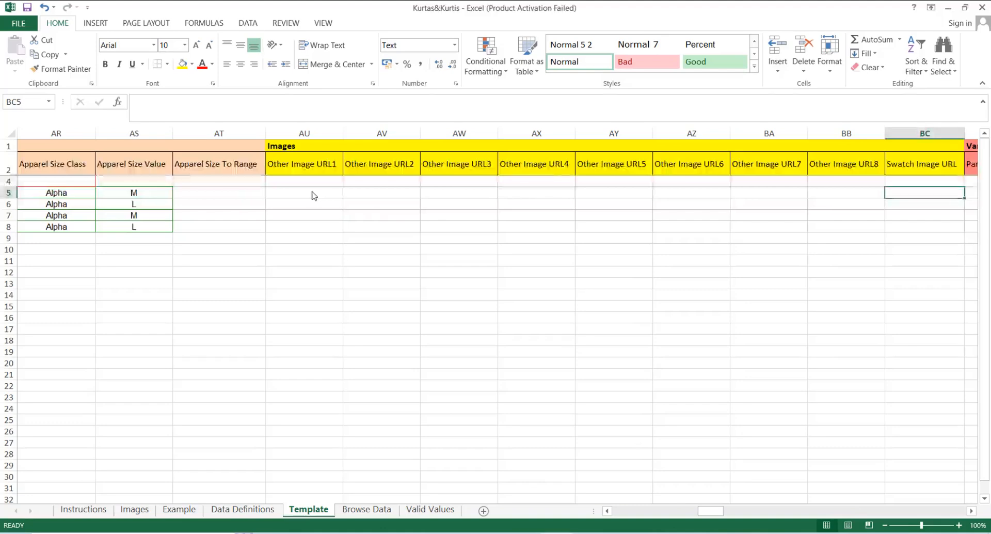
left_click(313, 195)
key("Right")
key("Right")
key("Right")
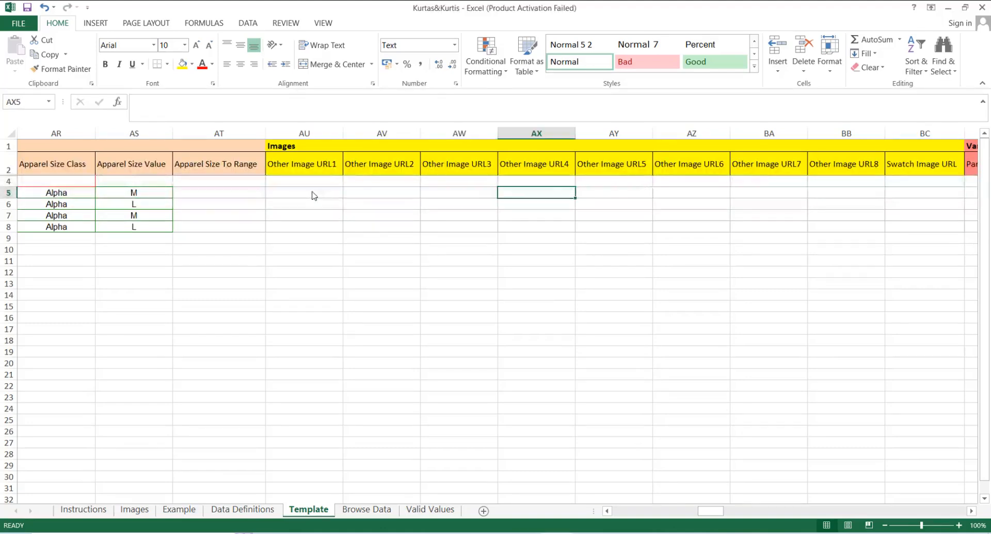
Step: Choose Parent as the Parentage in BD4 for the parent kurta row
key("Right")
key("Right")
key("Right")
key("Right")
key("Right")
key("Right")
key("Right")
key("Right")
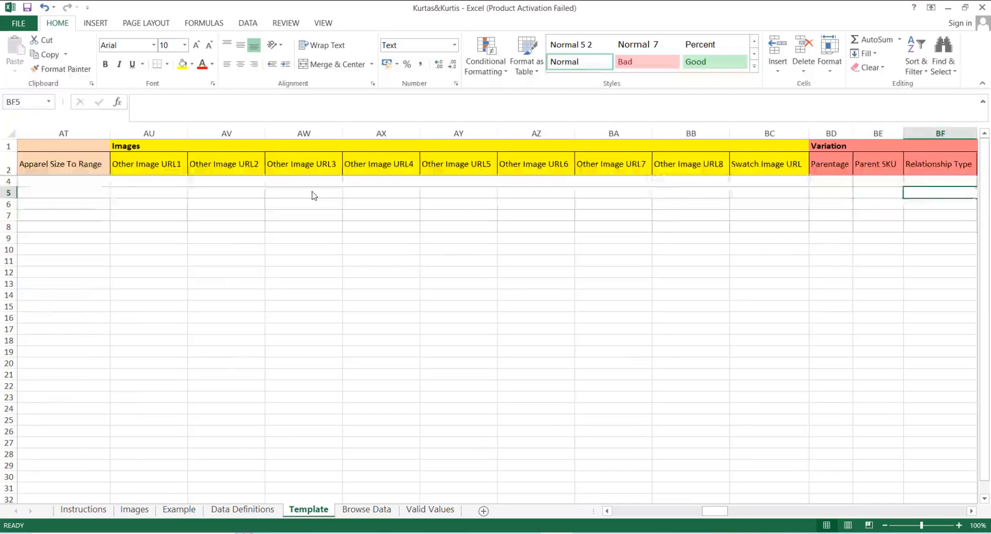
key("Right")
key("Right")
key("Right")
key("Right")
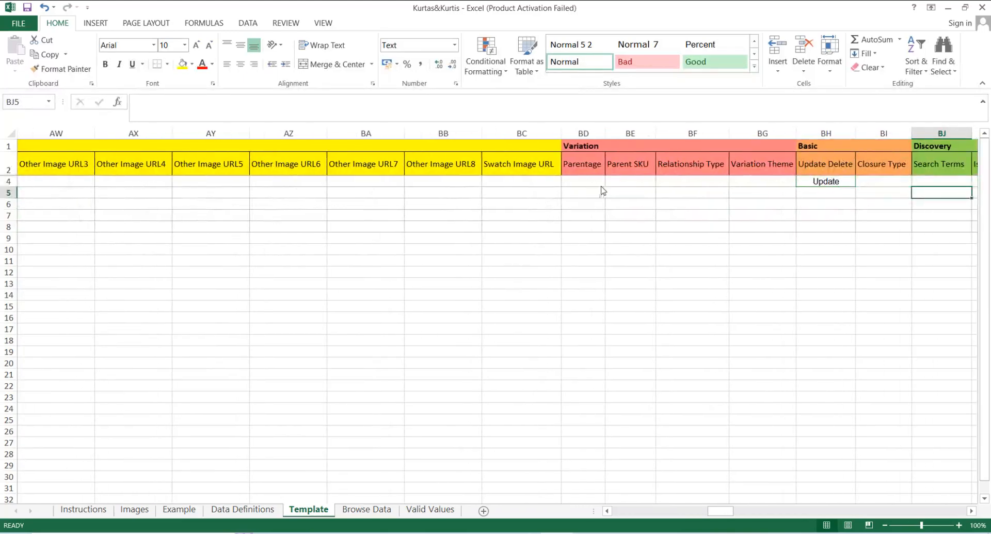
left_click(600, 182)
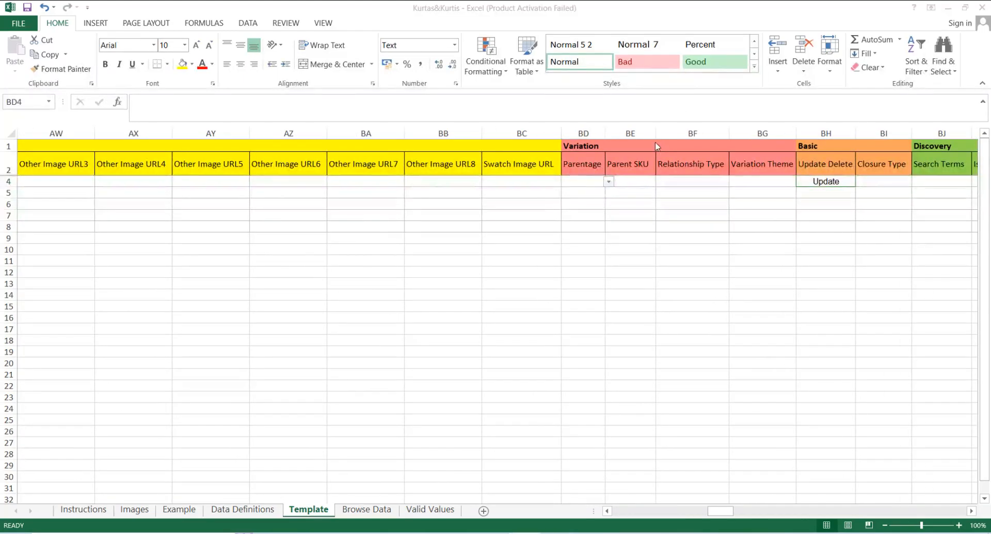
left_click(578, 185)
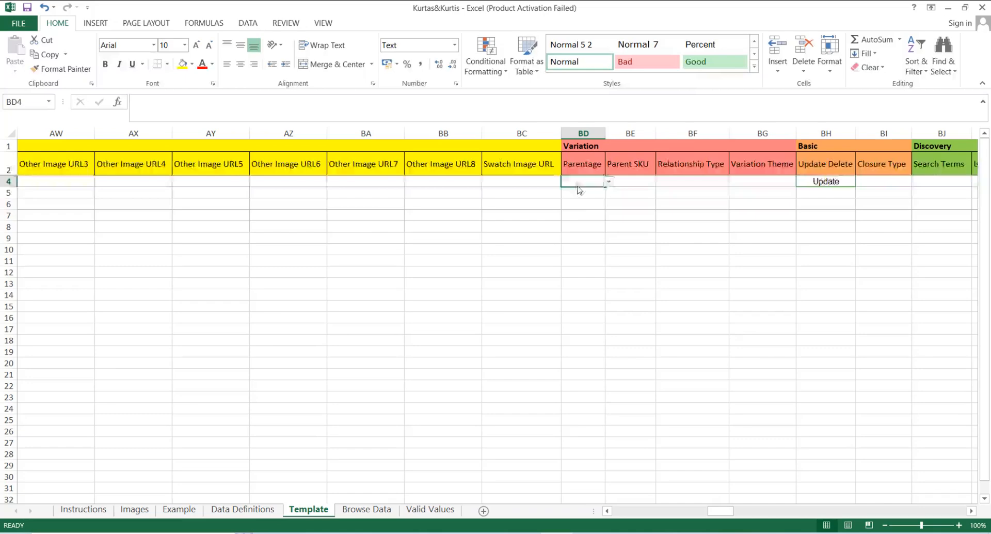
left_click(609, 182)
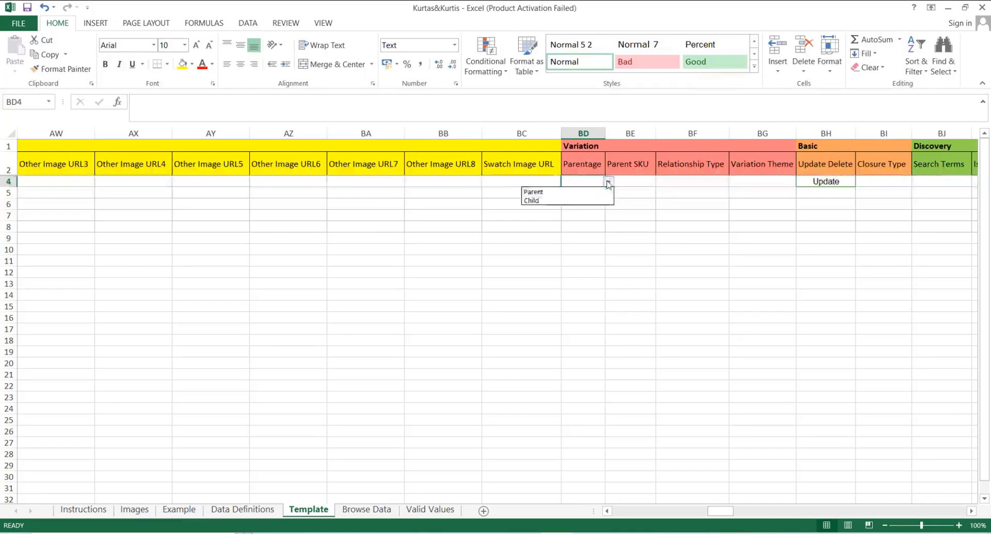
left_click(562, 195)
Step: Choose Child as the Parentage in BD5 and copy it down to BD6:BD8
left_click(580, 195)
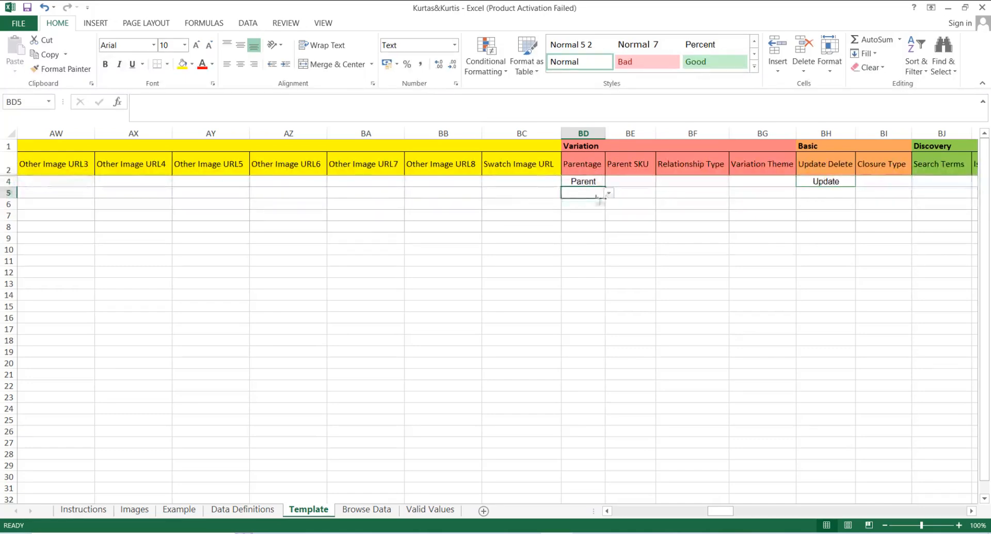
left_click(608, 193)
left_click(580, 210)
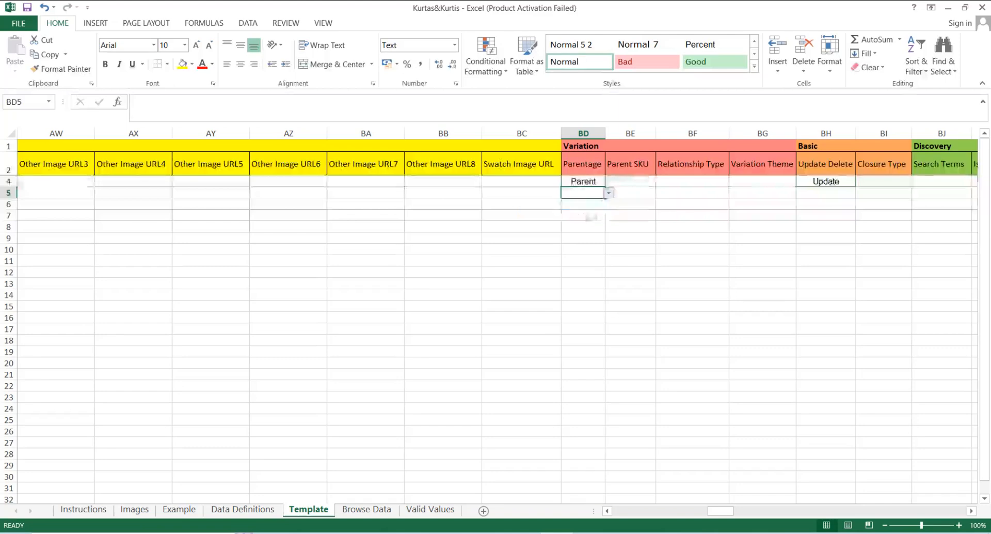
key("ctrl+c")
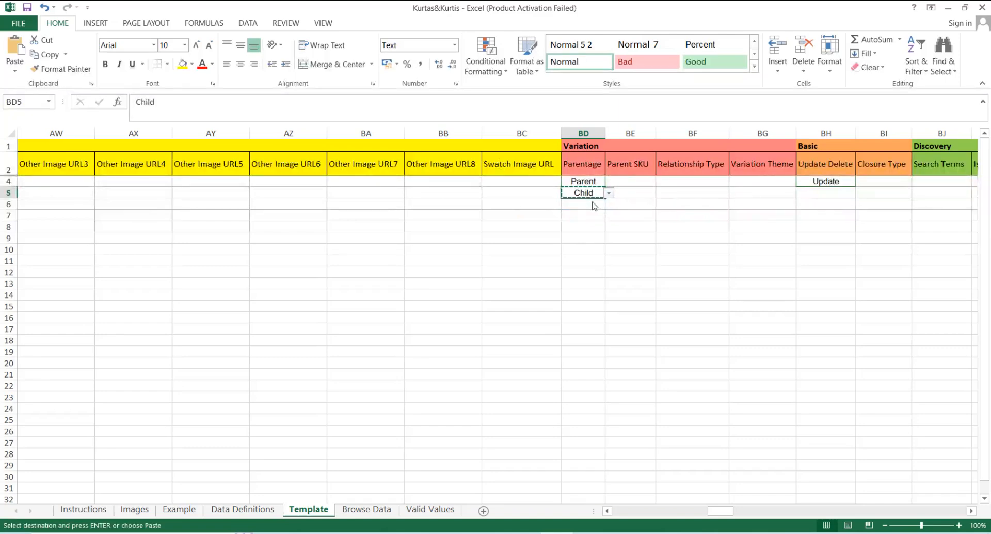
key("shift+Down")
key("shift+Down")
key("shift+Down")
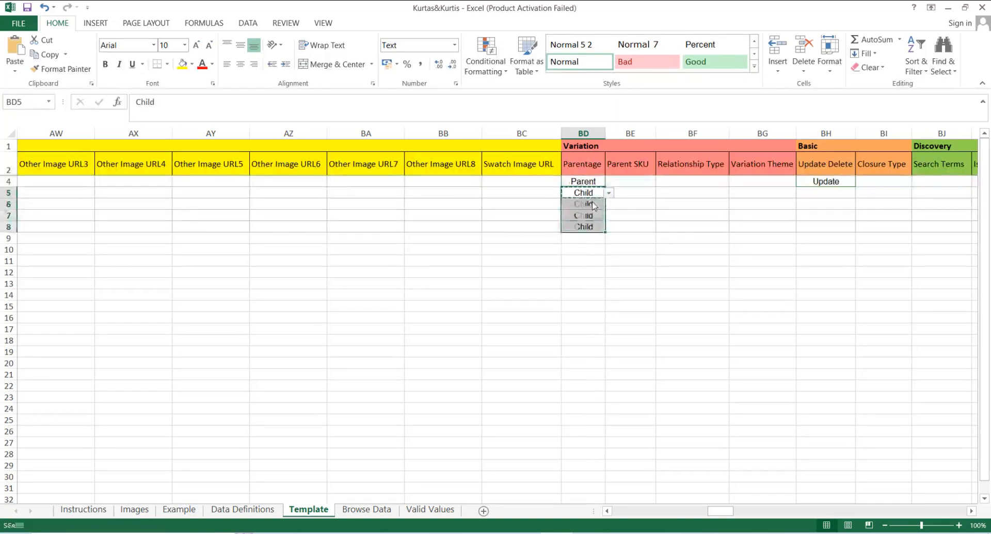
key("Return")
Step: Check the Parent SKU column's field description in the Variation section
left_click(642, 193)
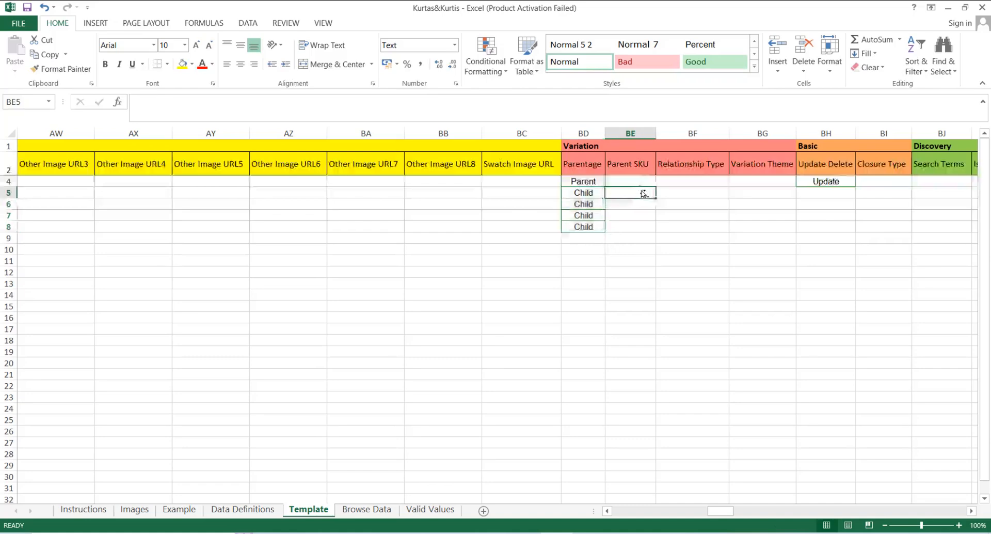
left_click(631, 170)
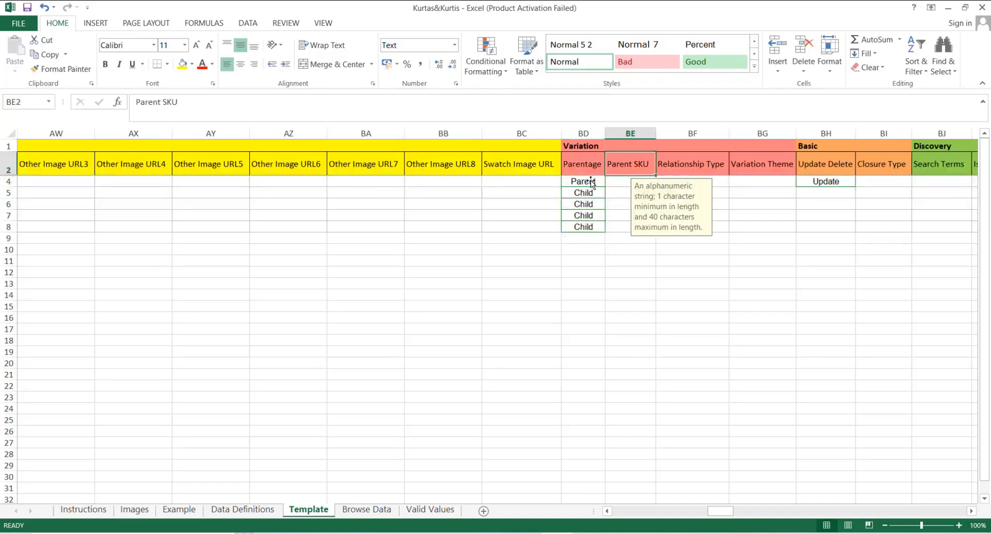
left_click(591, 181)
left_click(634, 184)
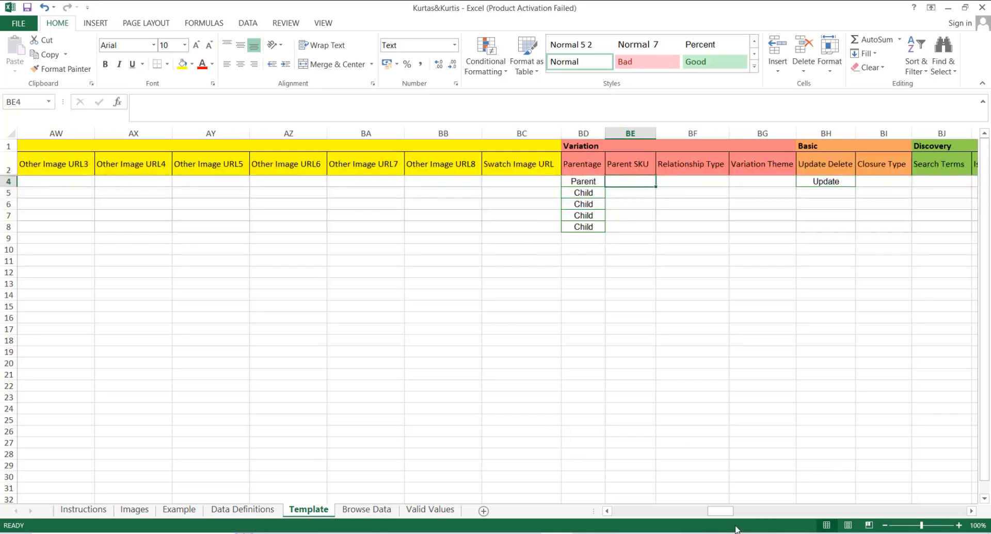
Step: Copy the parent row's Seller SKU, Kurta Parent, from cell B4
key("Left")
key("Left")
key("Left")
key("Left")
key("Left")
key("Left")
key("Left")
key("Left")
key("Left")
key("Left")
key("Left")
key("Left")
key("Left")
key("Left")
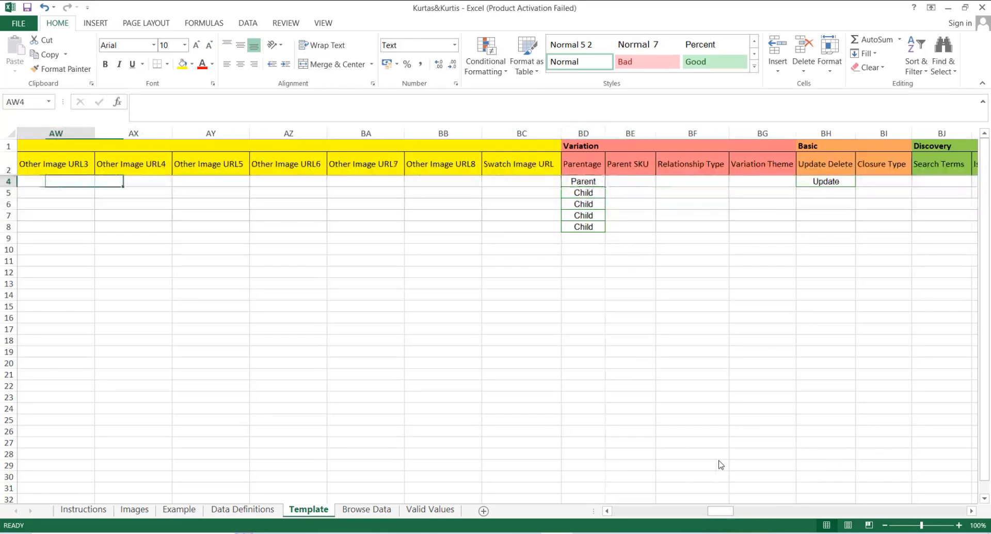
key("Left")
key("Left")
key("Left")
key("Left")
key("Left")
key("Left")
key("Left")
key("Left")
key("Left")
key("Left")
key("Left")
key("Left")
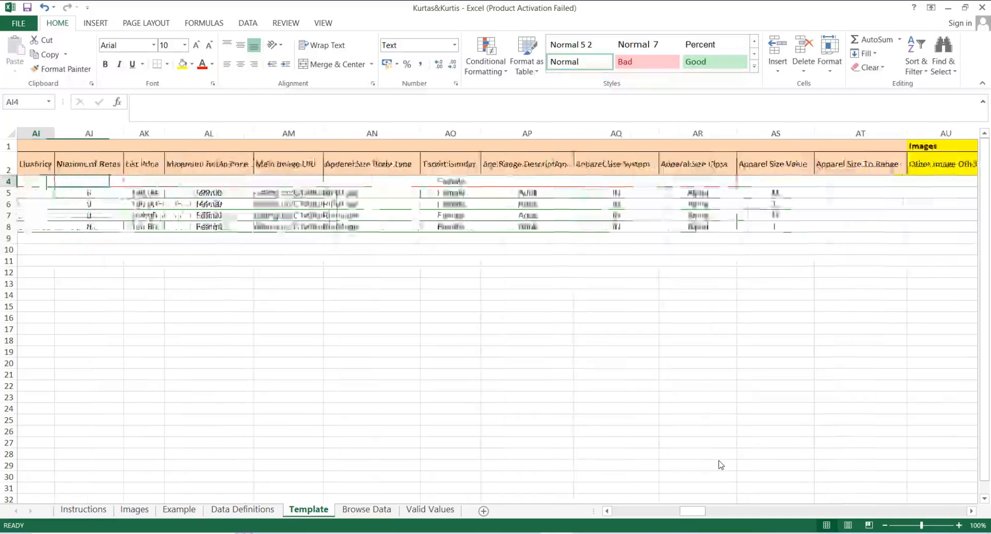
key("Left")
key("Left")
key("Left")
key("Left")
key("Left")
key("Left")
key("Left")
key("Left")
key("Left")
key("Left")
key("Left")
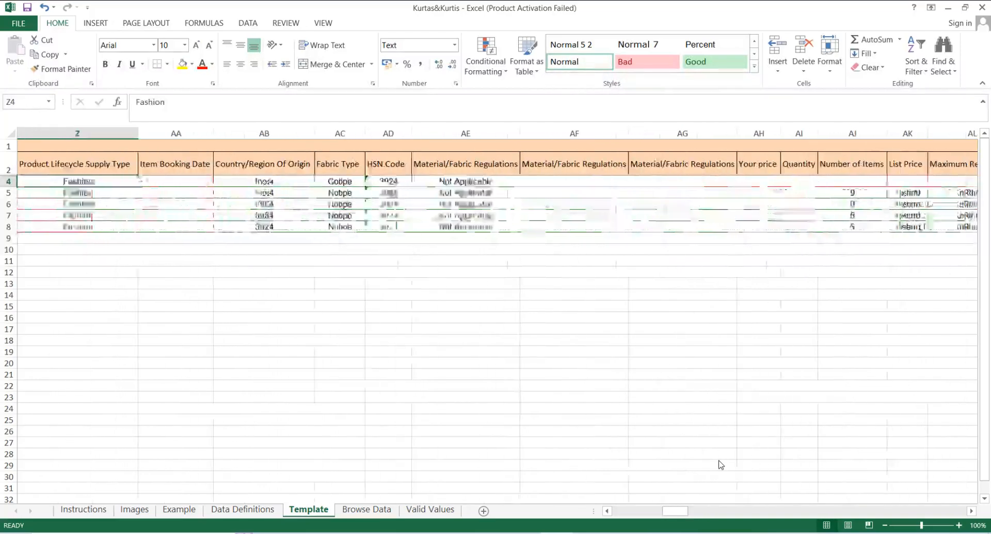
key("Left")
key("Left")
key("Left")
key("Left")
key("Left")
key("Left")
key("Left")
key("Left")
key("Left")
key("Left")
key("Left")
key("Left")
key("Left")
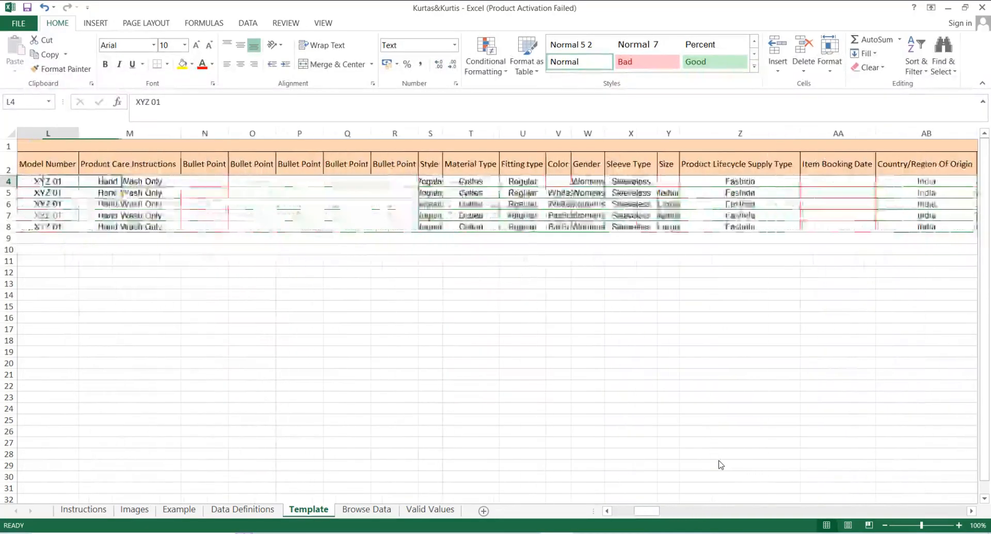
key("Left")
key("Left")
key("Left")
key("Left")
key("Left")
key("Left")
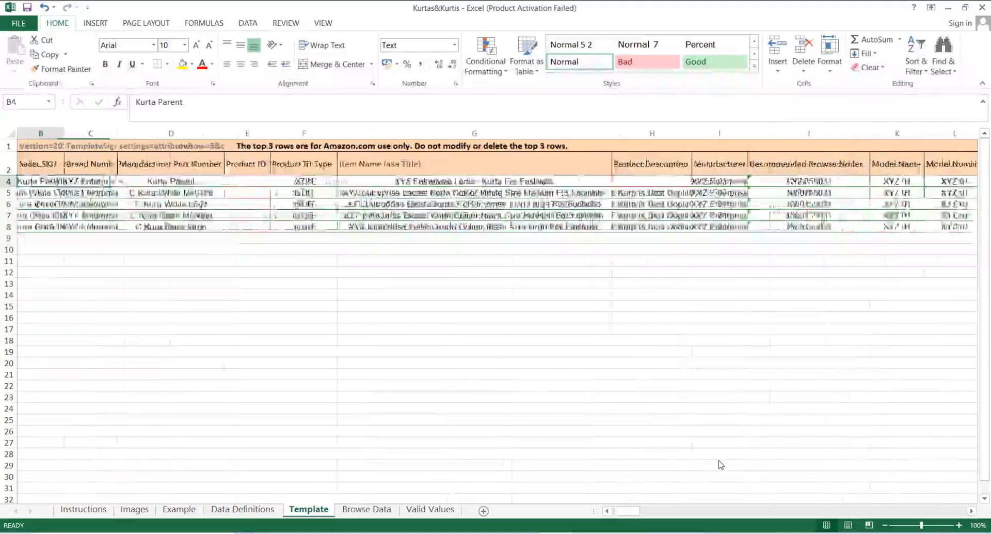
key("Right")
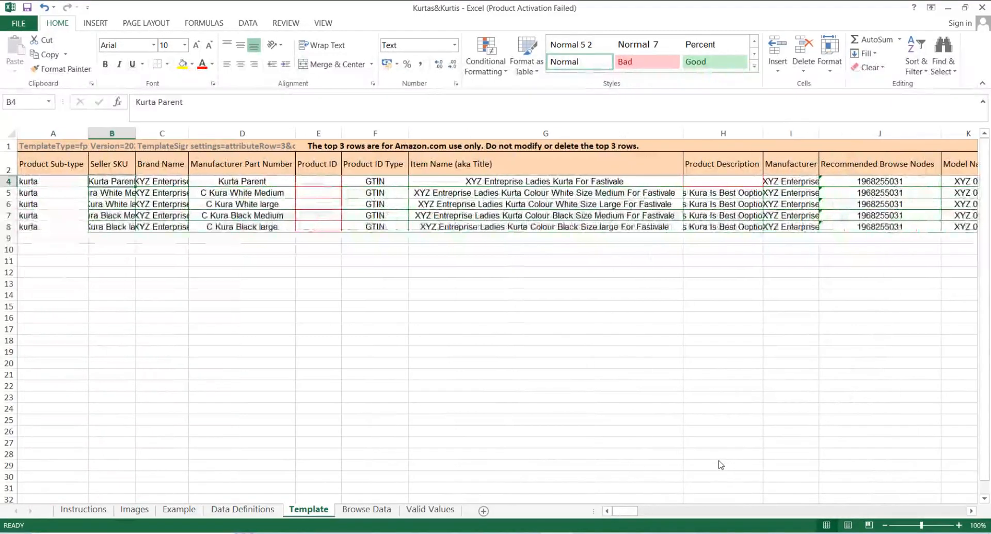
key("ctrl+c")
Step: Paste the copied Kurta Parent SKU into the Parent SKU cells BE5:BE8 for the four child rows
key("Right")
key("Right")
key("Right")
key("Right")
key("Right")
key("Right")
key("Right")
key("Right")
key("Right")
key("Right")
key("Right")
key("Right")
key("Right")
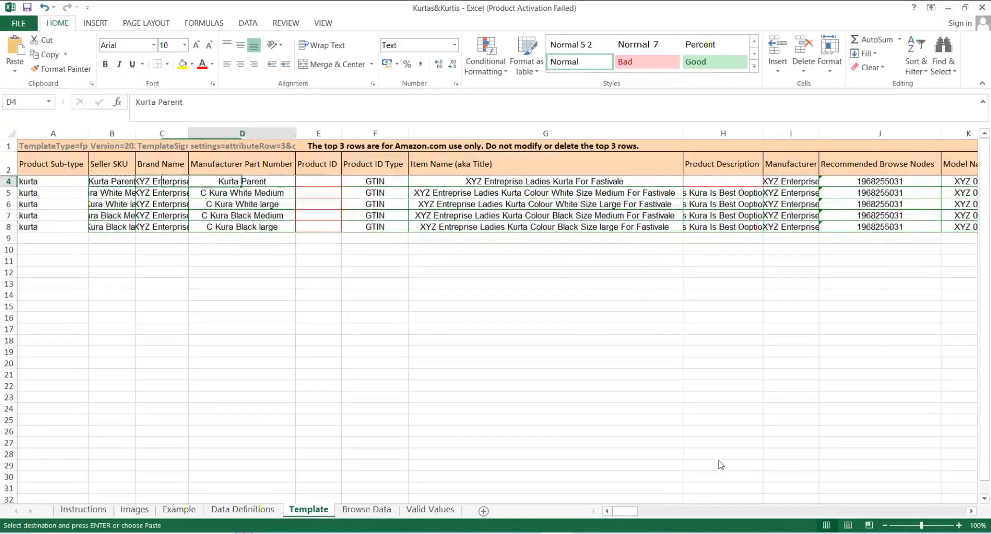
key("Right")
key("Right")
key("Right")
key("Right")
key("Right")
key("Right")
key("Right")
key("Right")
key("Right")
key("Right")
key("Right")
key("Right")
key("Right")
key("Right")
key("Right")
key("Right")
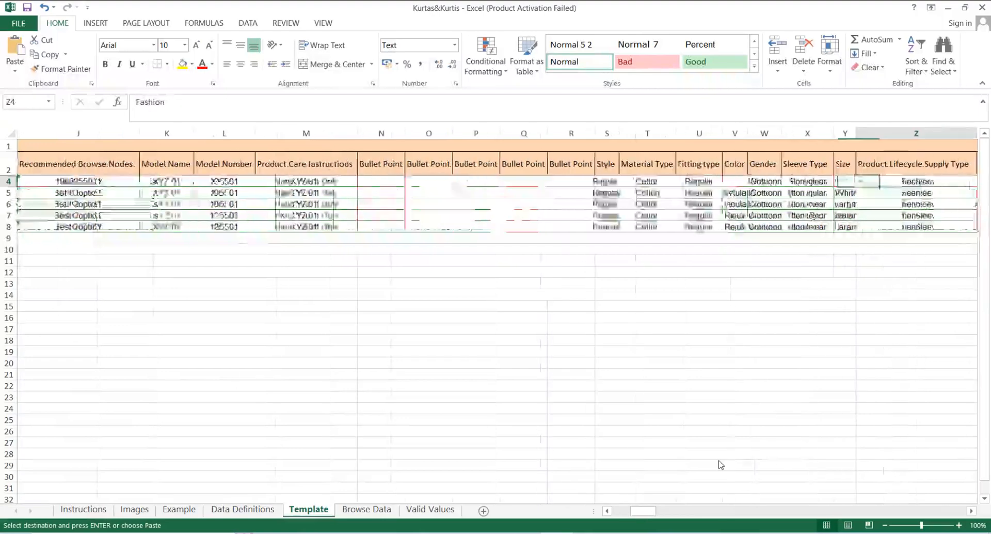
key("Right")
key("Right")
key("Right")
key("Right")
key("Right")
key("Right")
key("Right")
key("Right")
key("Right")
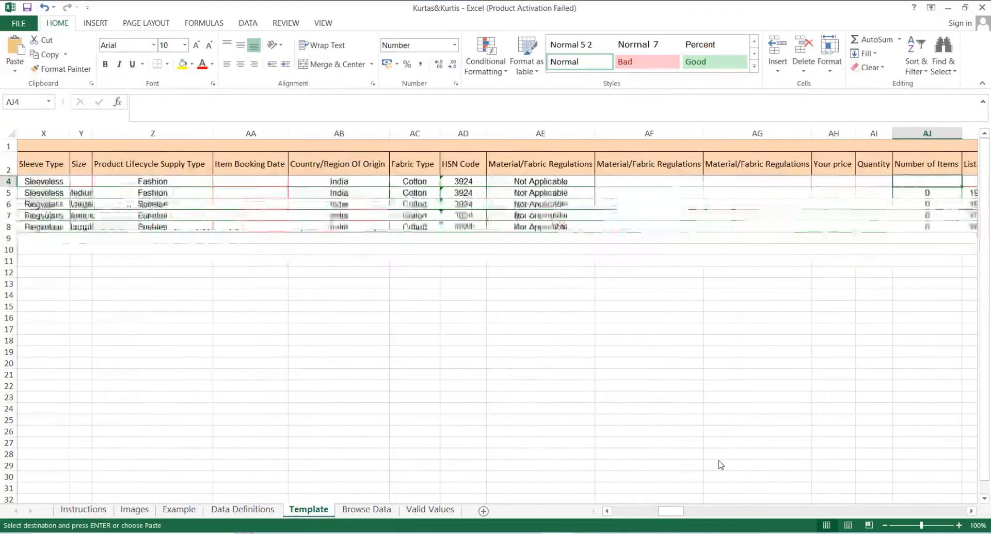
key("Right")
key("Right")
key("Right")
key("Right")
key("Right")
key("Right")
key("Right")
key("Right")
key("Right")
key("Right")
key("Right")
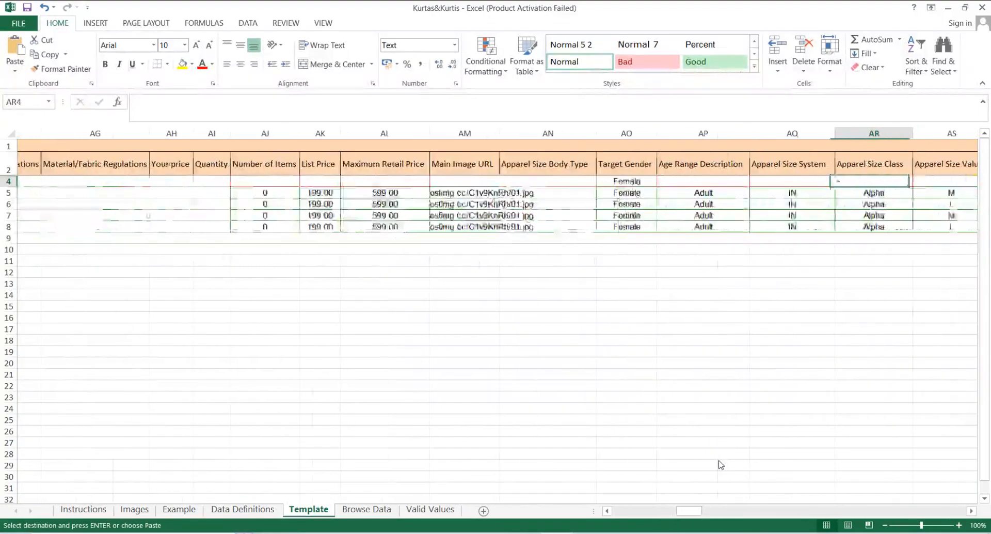
key("Right")
key("Right")
key("Right")
key("Right")
key("Right")
key("Right")
key("Right")
key("Right")
key("Right")
key("Right")
key("Right")
key("Right")
key("Right")
key("Right")
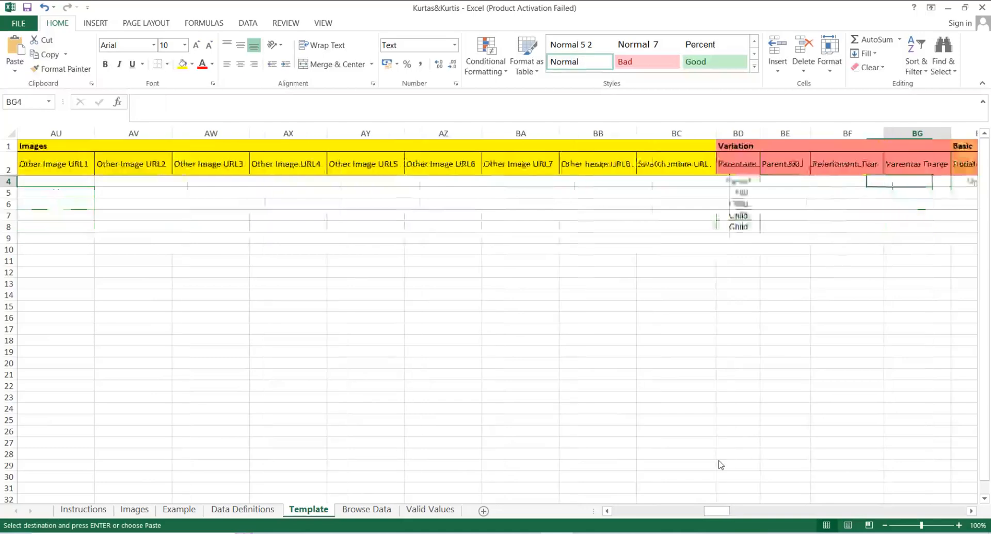
key("Left")
key("Left")
key("Left")
key("Left")
key("Left")
key("Left")
key("Left")
key("Left")
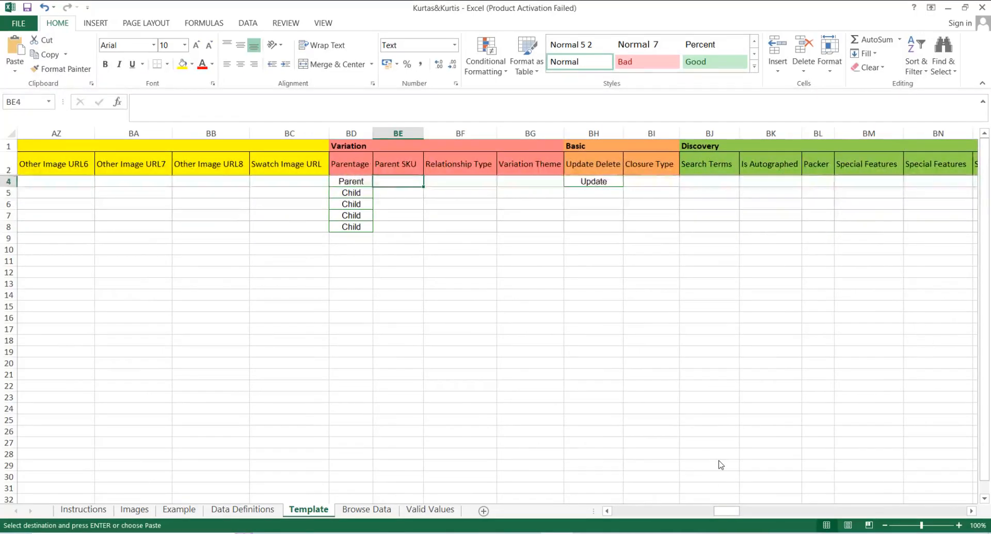
key("Down")
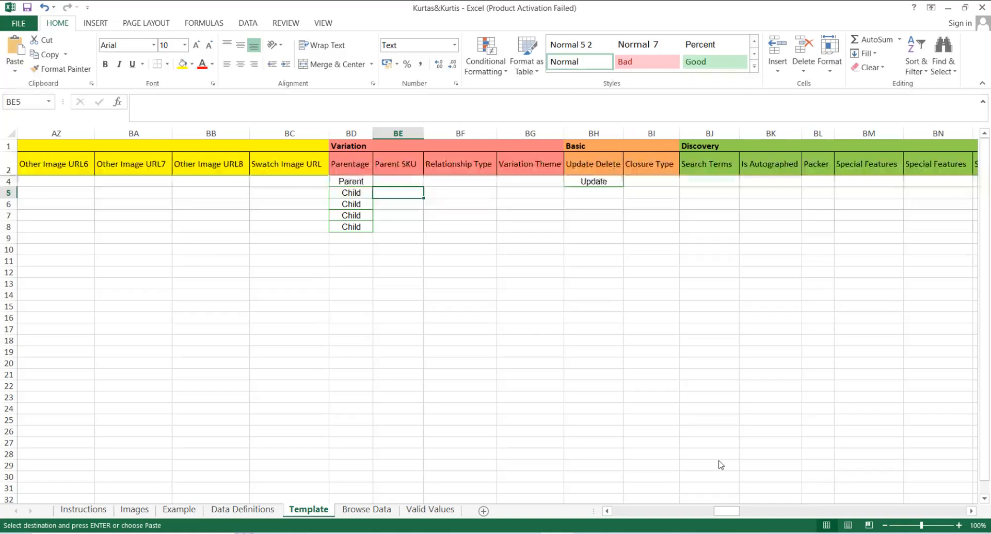
key("ctrl+v")
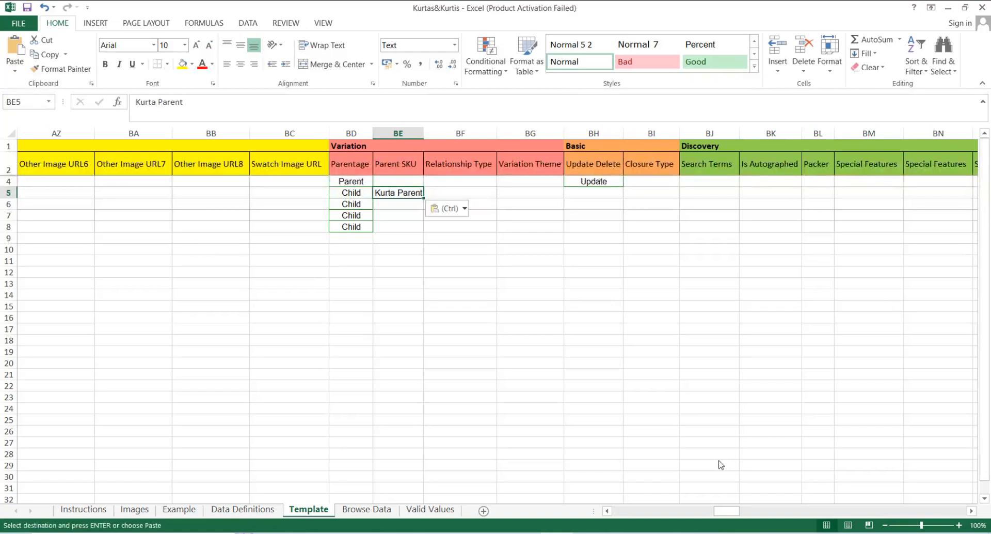
key("shift+Down")
key("shift+Down")
key("shift+Down")
key("ctrl+v")
key("Escape")
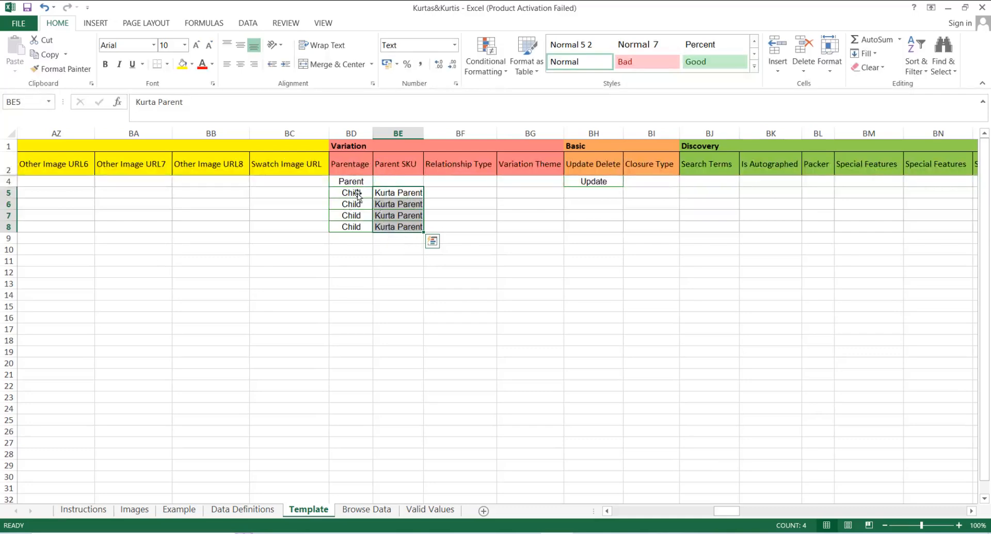
Step: Choose Variation as the Relationship Type in BF5 and copy it down to BF6:BF8
left_click(467, 191)
left_click(500, 193)
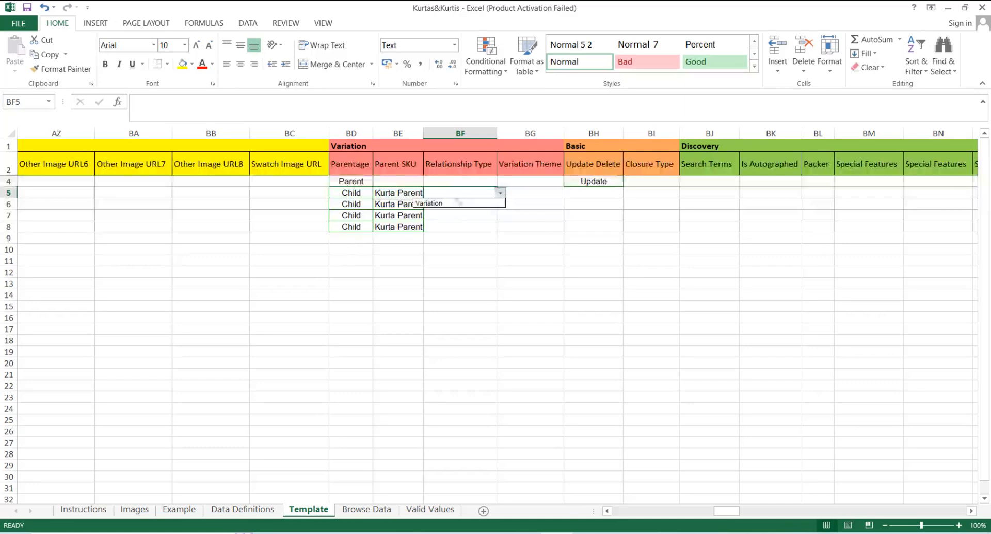
left_click(459, 203)
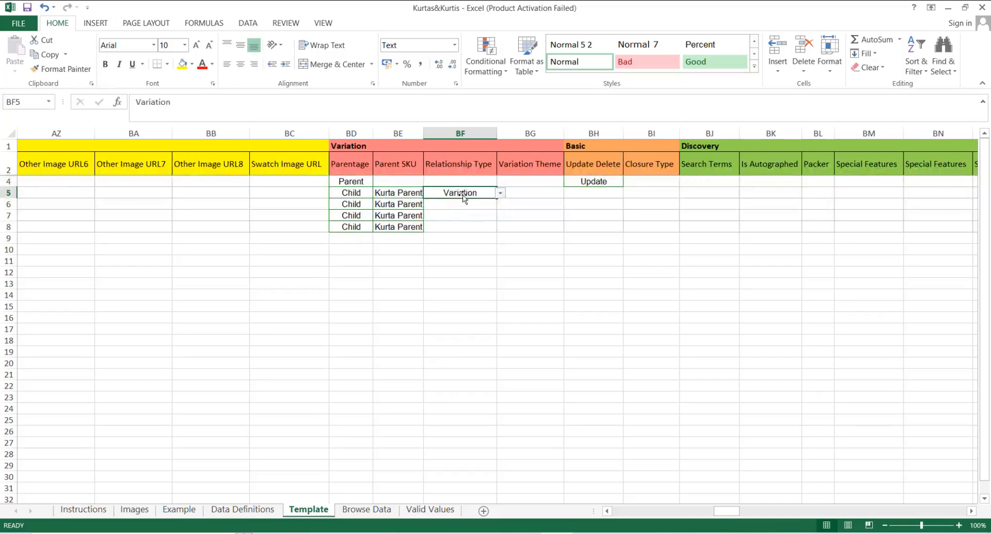
key("ctrl+c")
key("shift+Down")
key("shift+Down")
key("shift+Down")
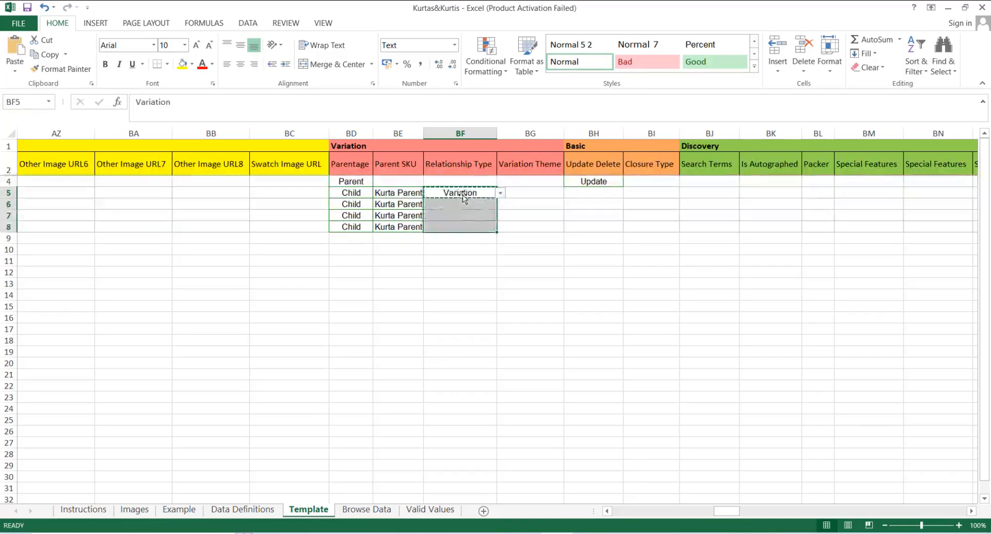
key("ctrl+v")
Step: Choose sizecolor as the Variation Theme in BG5 for the first child row
left_click(540, 193)
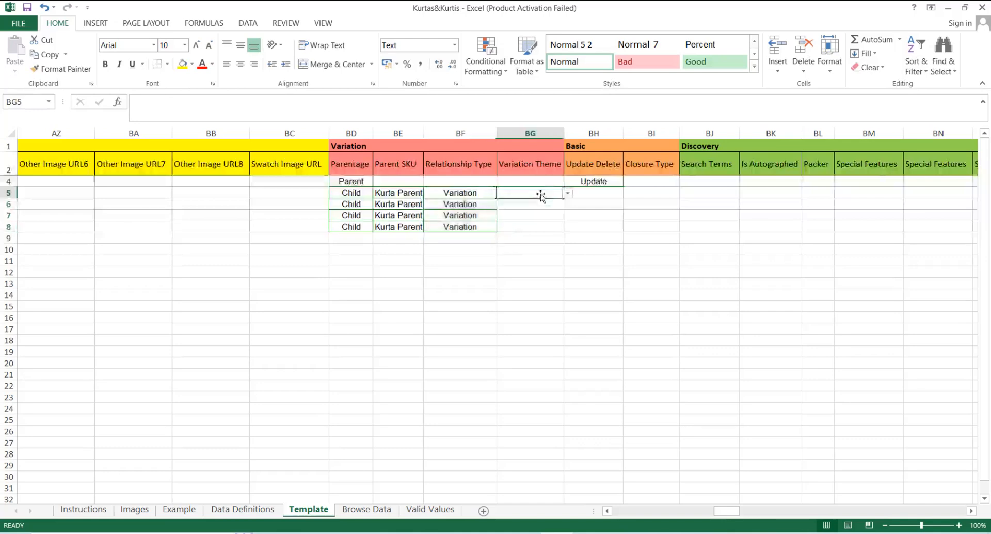
left_click(565, 193)
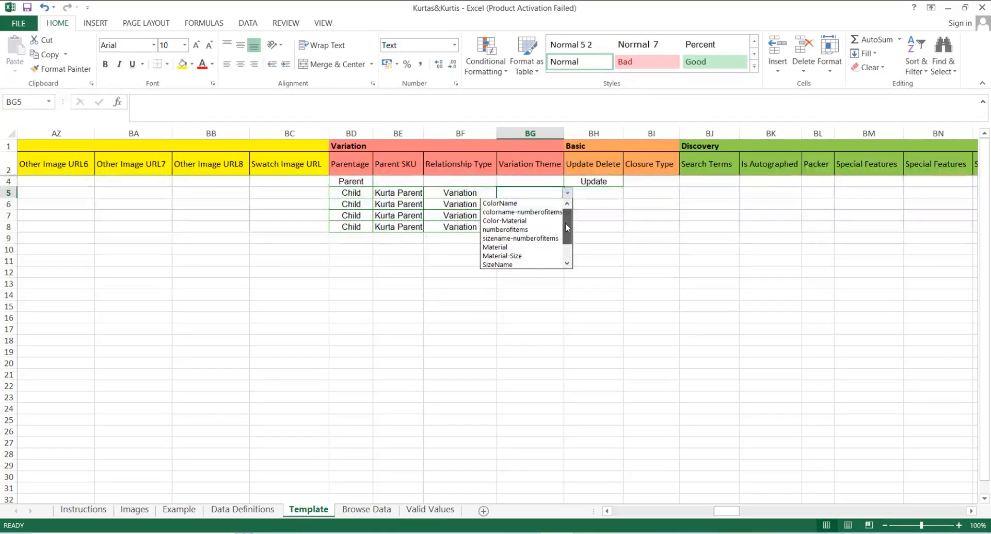
left_click_drag(565, 222, 565, 232)
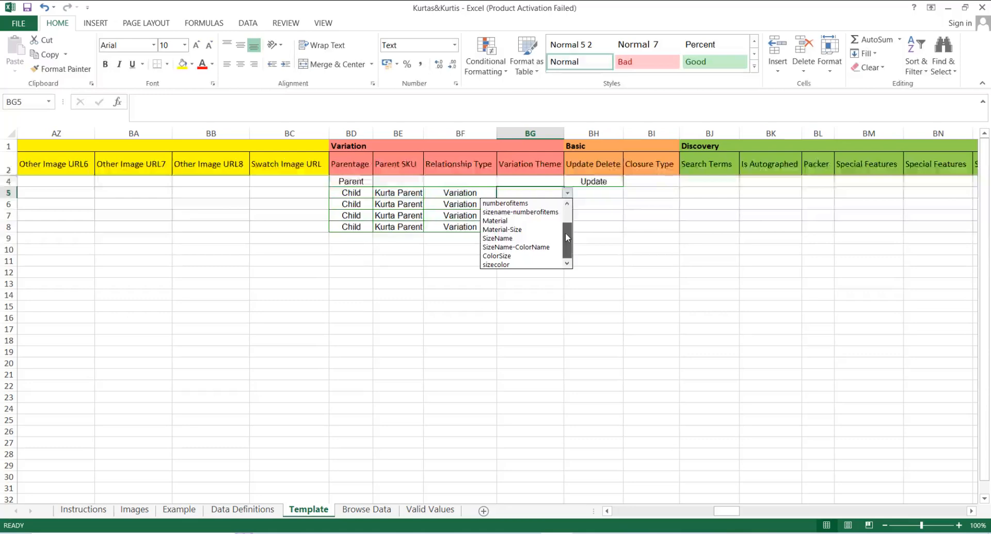
left_click(497, 264)
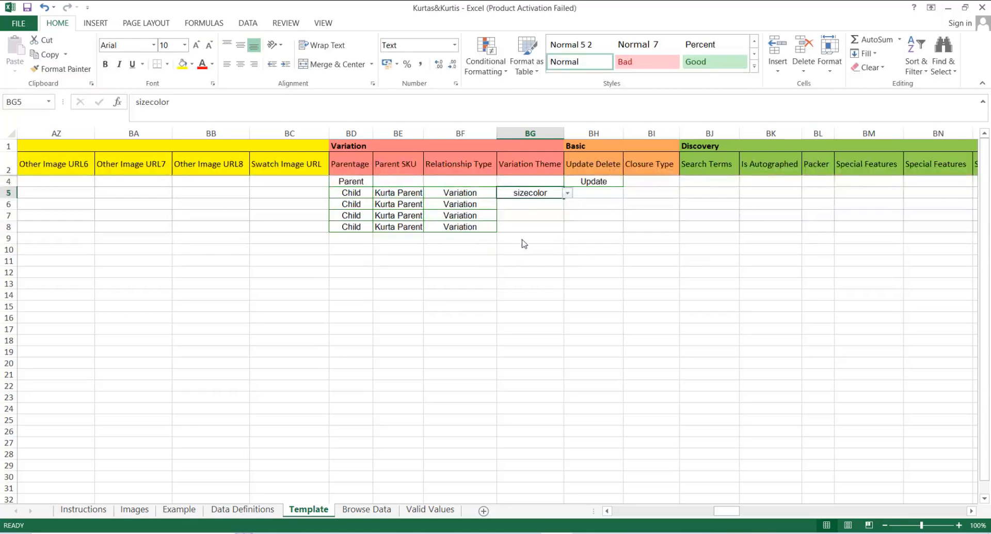
Step: Copy the sizecolor Variation Theme from BG5 down to the remaining child rows, BG6:BG8
left_click(531, 206)
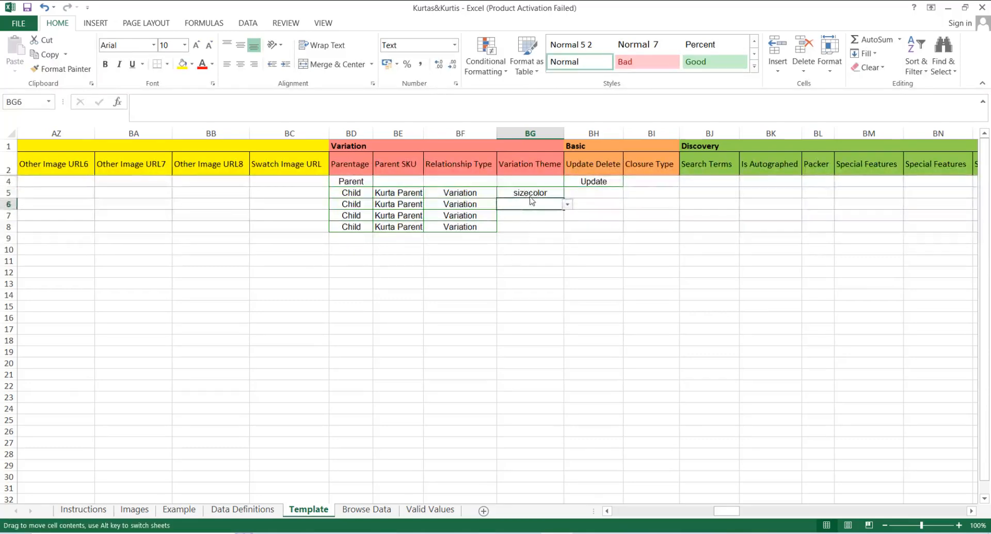
left_click(531, 195)
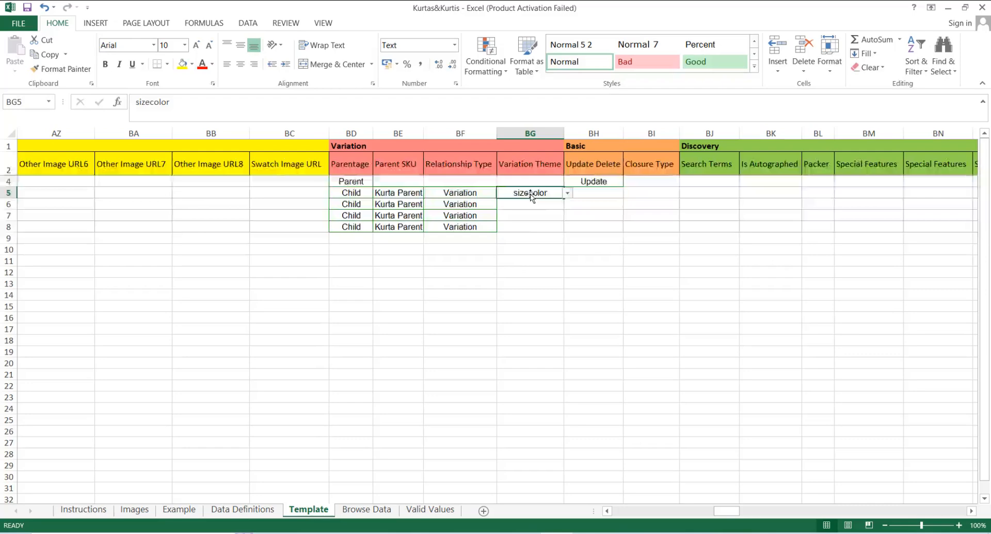
key("ctrl+c")
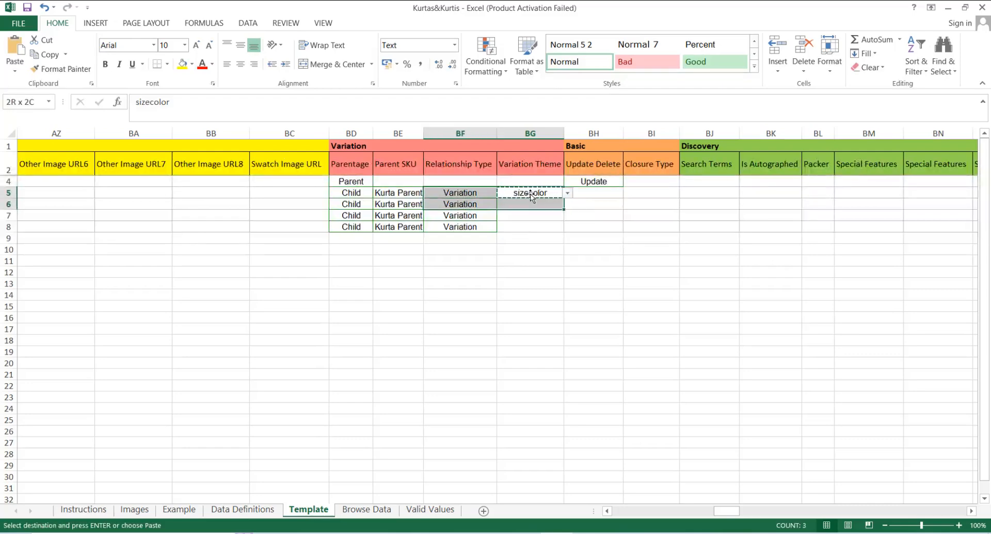
key("Right")
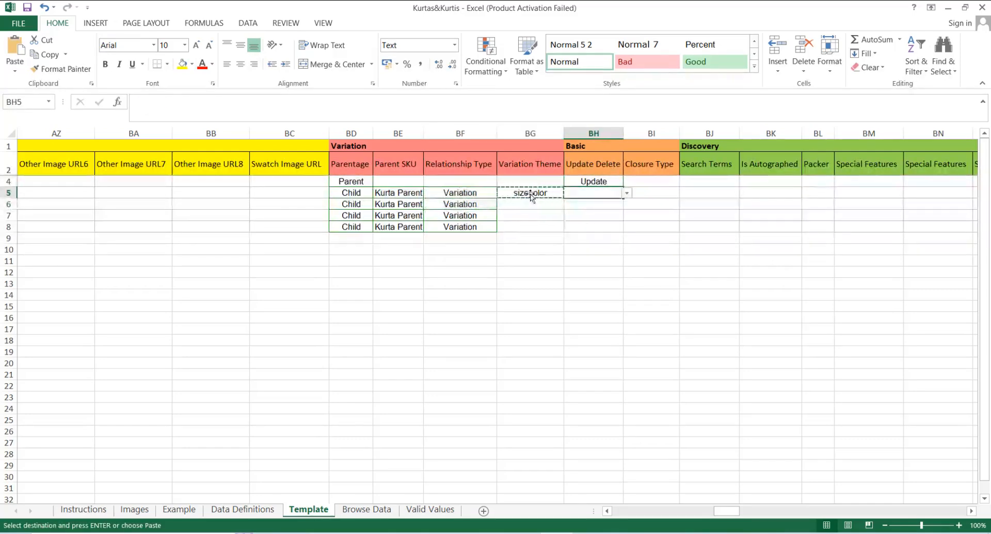
left_click(531, 195)
key("shift+Down")
key("shift+Down")
key("shift+Down")
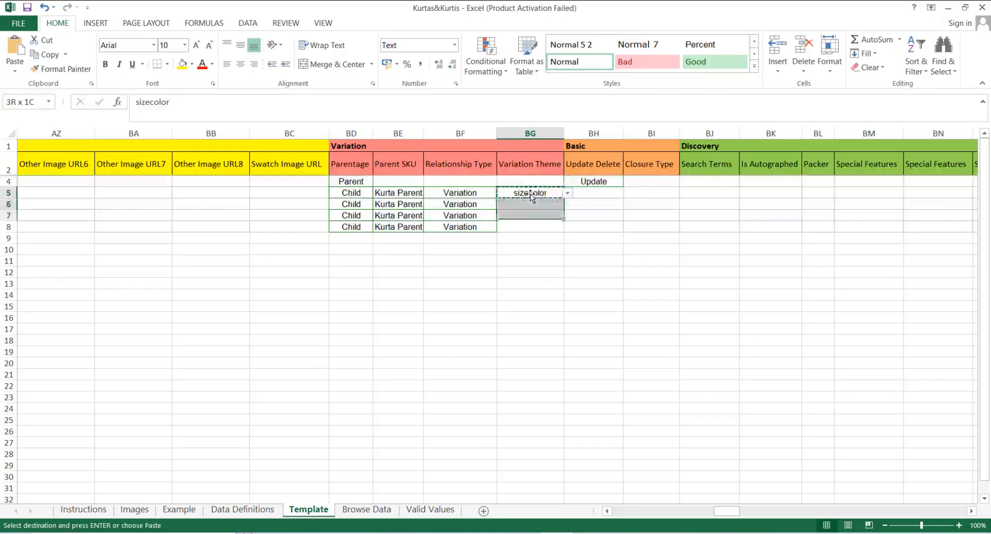
key("Return")
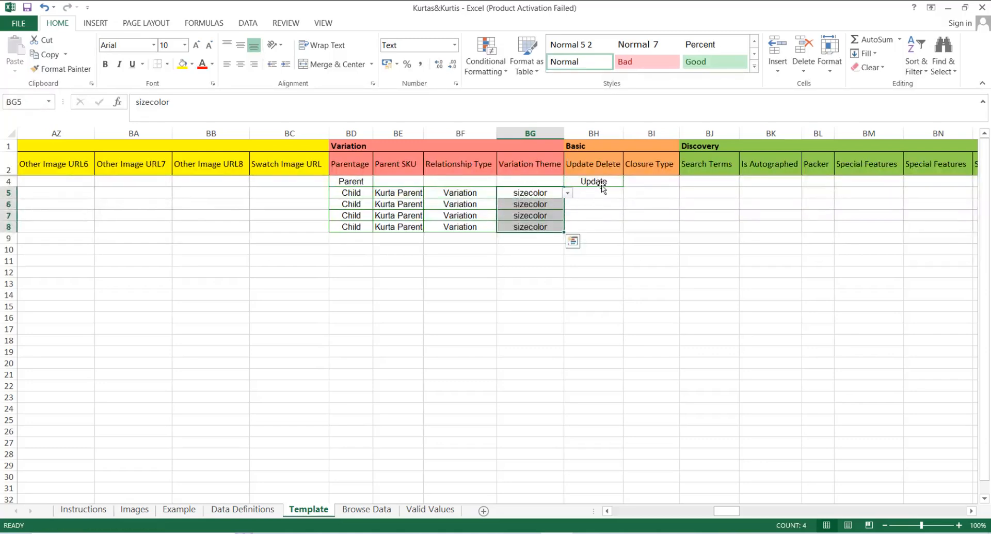
Step: Copy the Update value from BH4 down to the child rows BH5:BH8 of the Update Delete column
left_click(601, 184)
key("ctrl+c")
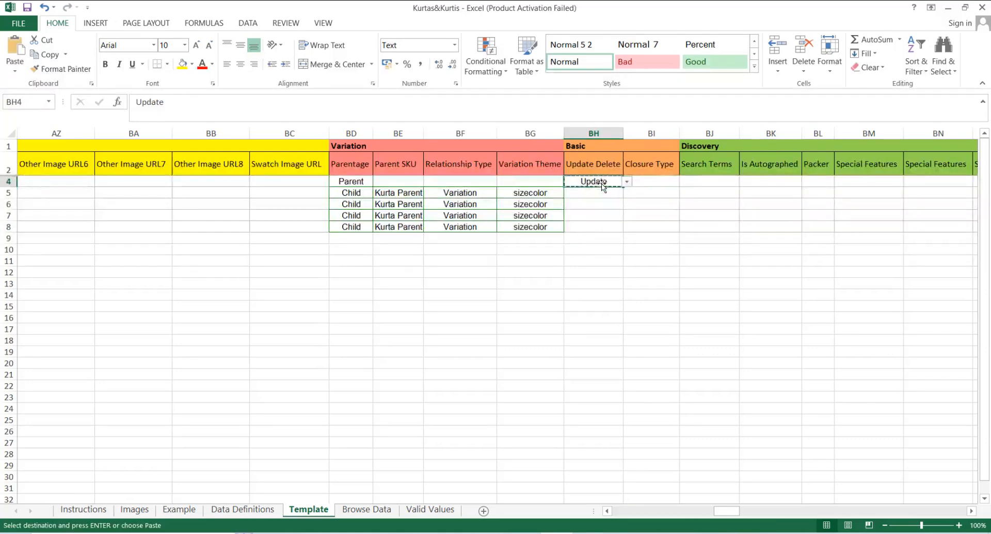
key("shift+Down")
key("shift+Down")
key("shift+Down")
key("shift+Right")
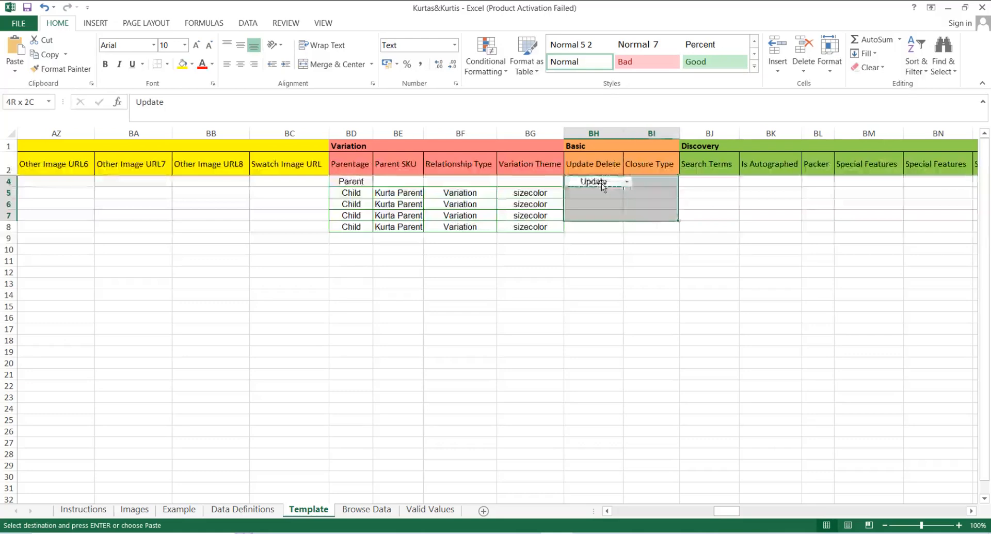
key("shift+Left")
key("shift+Down")
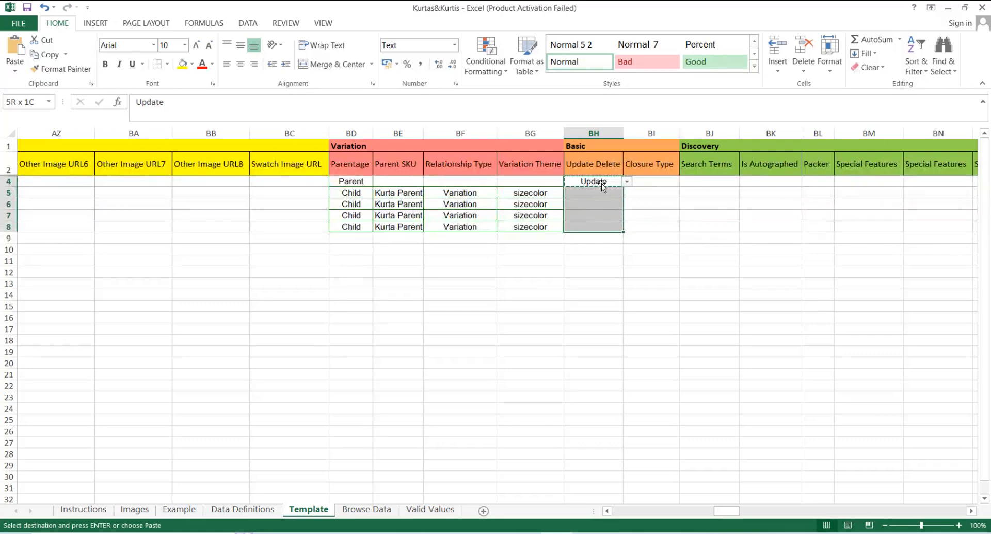
key("Return")
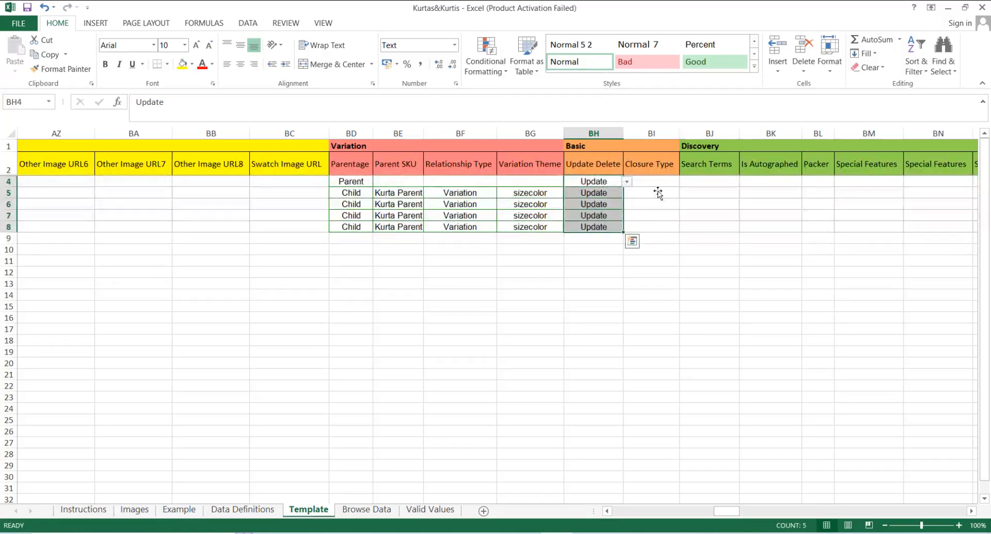
Step: Choose Button as the Closure Type for the parent row in BI4
key("Right")
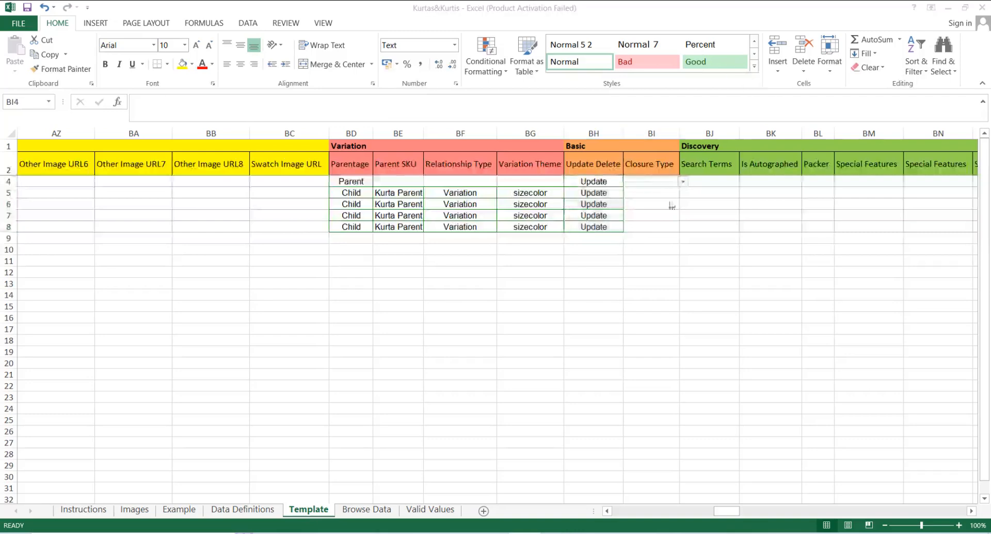
left_click(669, 185)
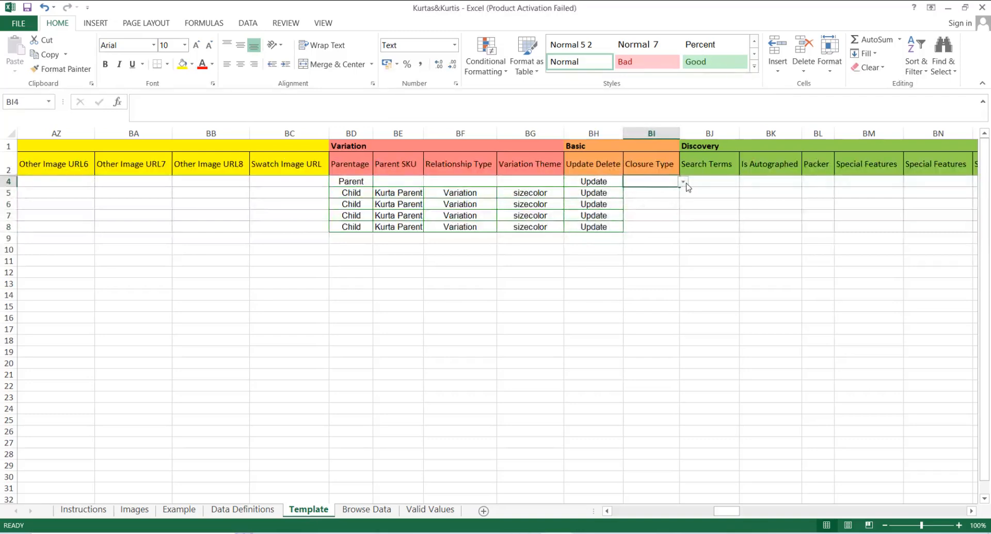
left_click(684, 182)
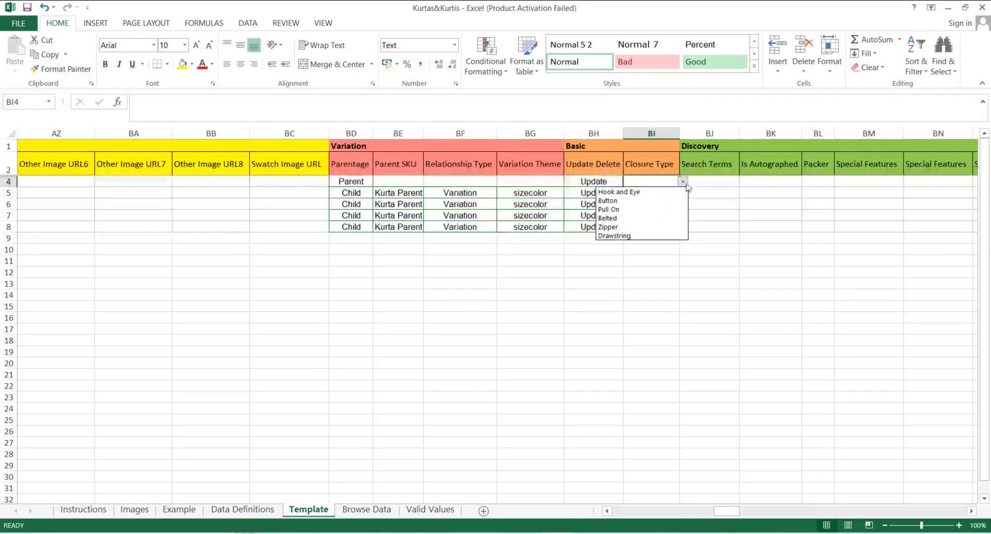
left_click(627, 201)
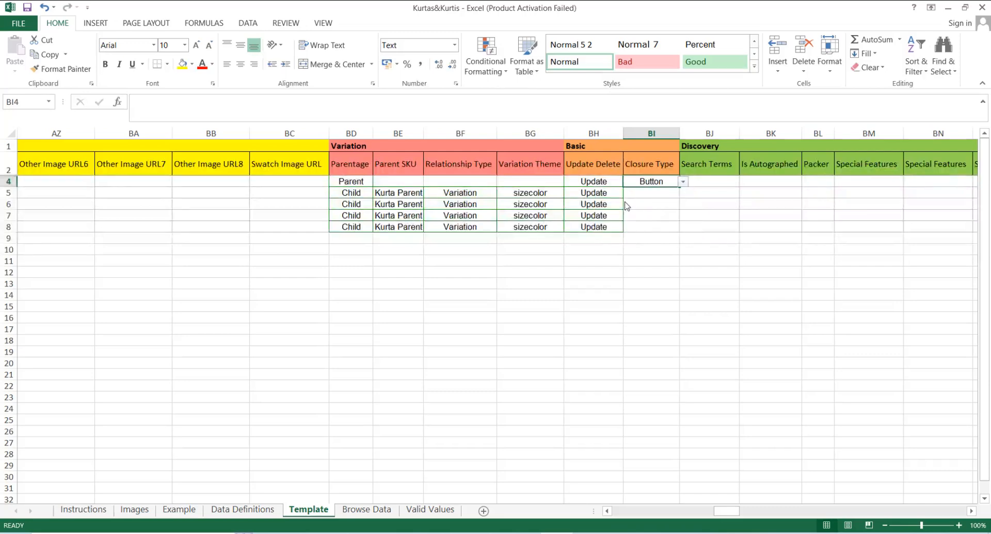
Step: Copy the Button Closure Type from BI4 down to the child rows BI5:BI8
key("ctrl+c")
key("shift+Down")
key("shift+Down")
key("shift+Down")
key("shift+Down")
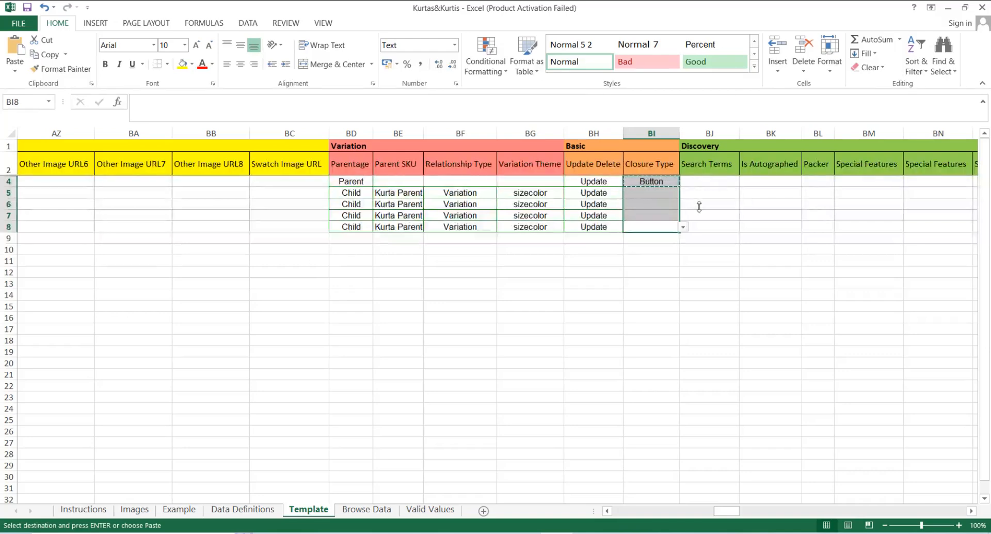
key("Return")
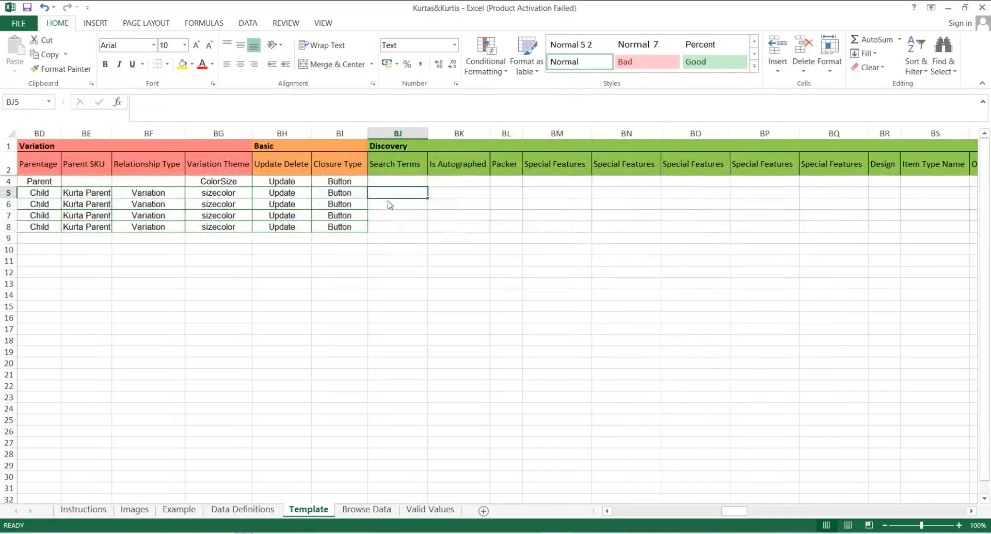
Step: Look through the optional Discovery columns from Search Terms to Occasion Lifestyle in row 5
key("Right")
key("Right")
key("Right")
key("Right")
key("Right")
key("Right")
key("Right")
key("Right")
key("Right")
key("Right")
key("Right")
key("Right")
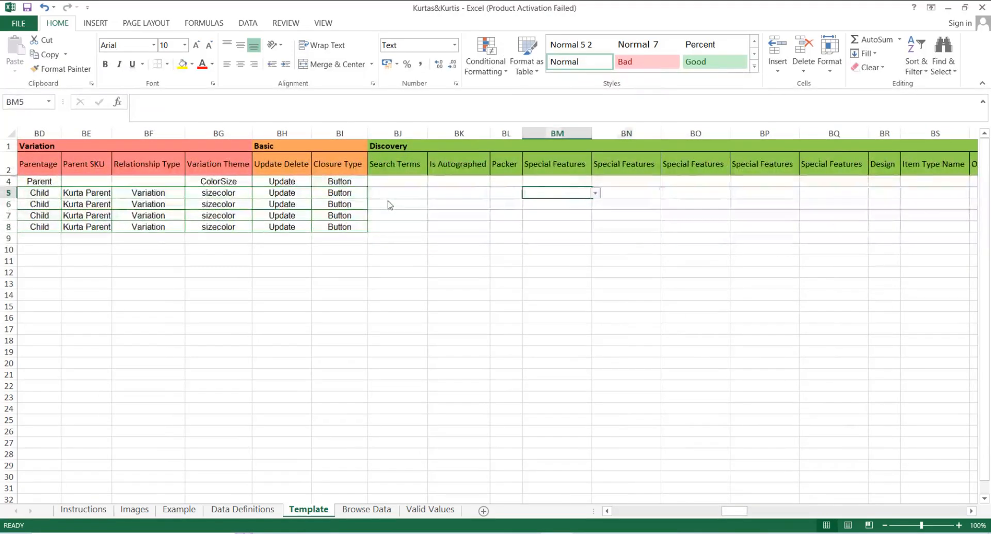
key("Right")
key("Right")
key("Right")
key("Right")
key("Right")
key("Right")
key("Right")
key("Right")
key("Right")
key("Right")
key("Right")
key("Right")
key("Right")
key("Right")
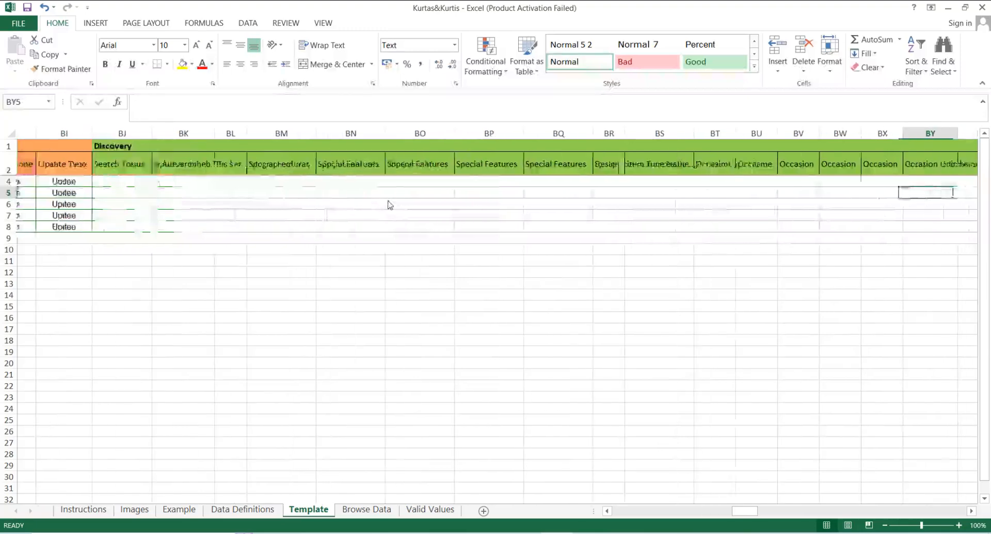
key("Right")
key("Right")
key("Right")
key("Right")
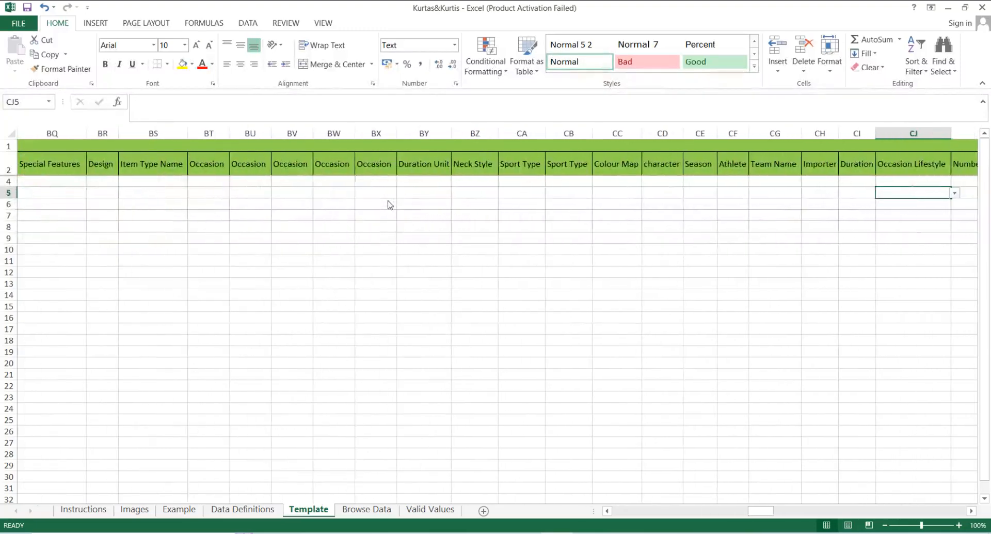
Step: Examine the Discovery columns around Importer, Number Of Pockets, Manufacturer Contact and Fur Description in row 5
key("Left")
key("Left")
key("Left")
key("Left")
key("Left")
key("Left")
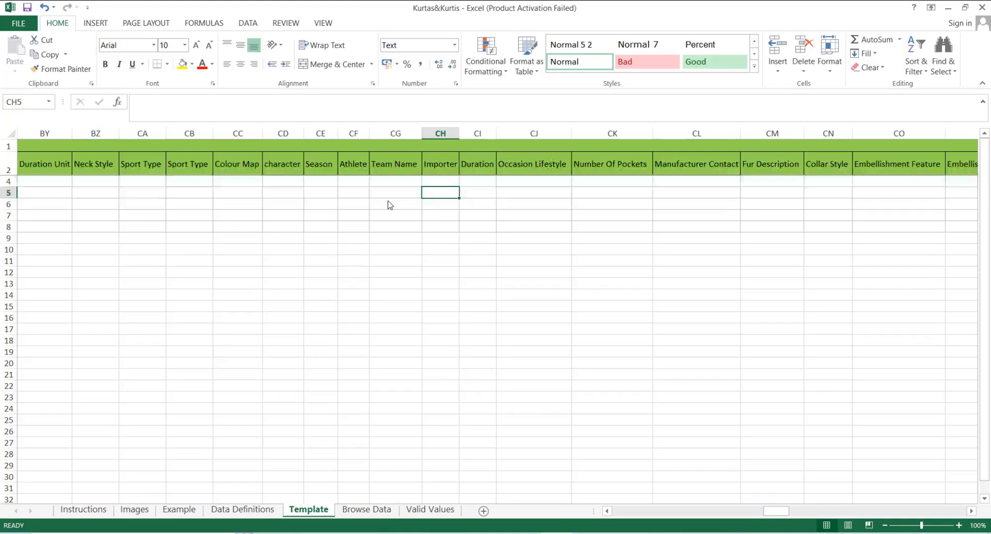
key("Right")
key("Right")
key("Right")
key("Right")
key("Right")
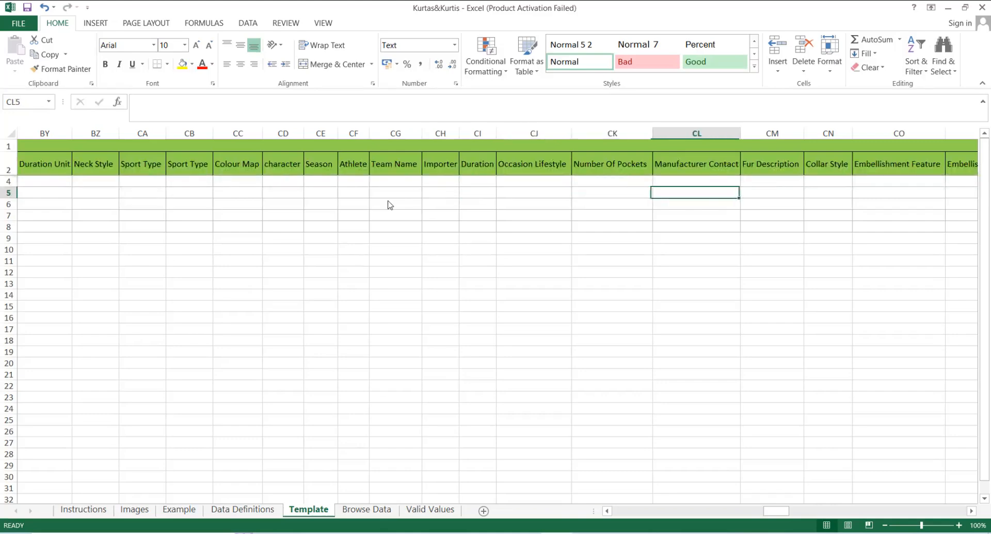
key("Left")
key("Left")
key("Left")
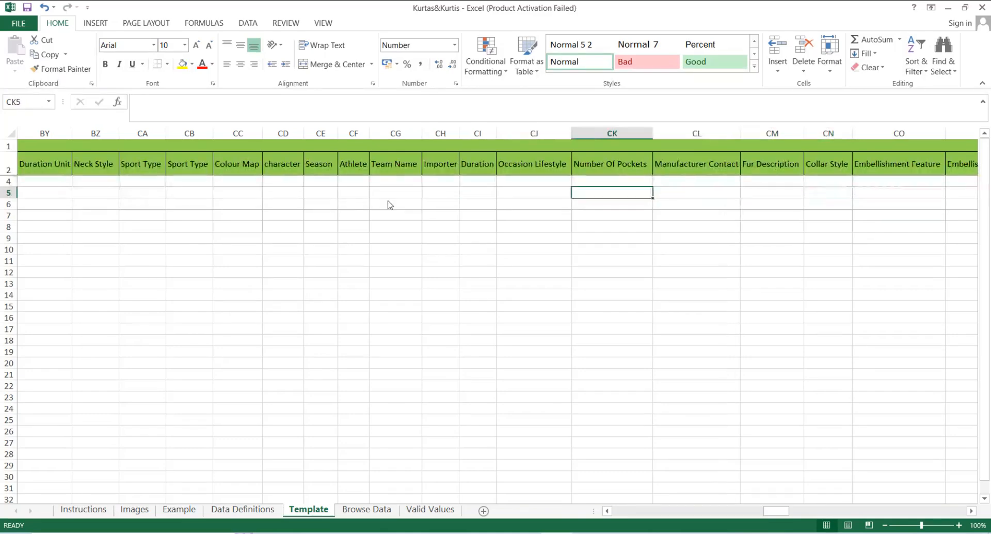
key("Right")
key("Right")
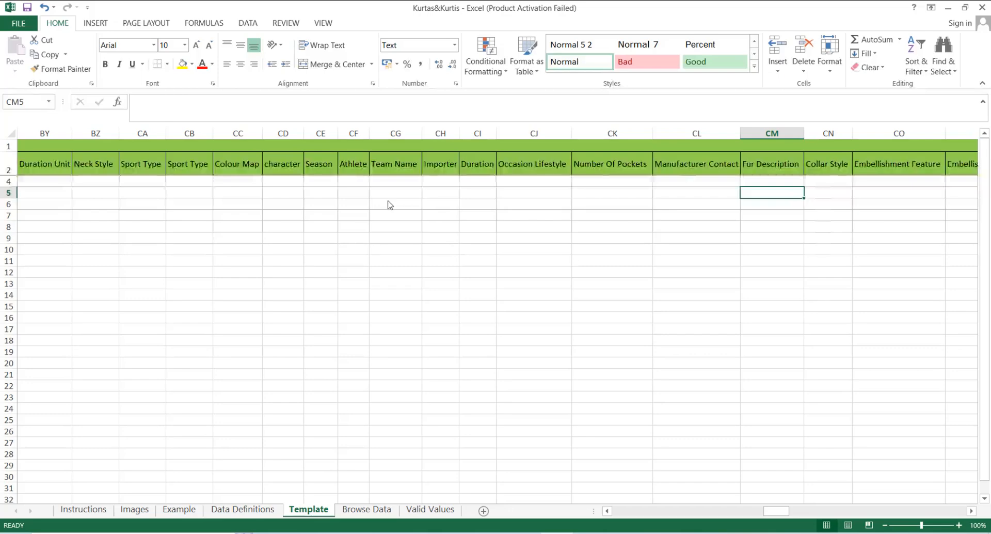
Step: Review the Discovery columns from Collar Style through Embellishment Feature and Special Sizes to Included Components in row 5
key("Right")
key("Right")
key("Right")
key("Right")
key("Right")
key("Right")
key("Right")
key("Right")
key("Right")
key("Right")
key("Right")
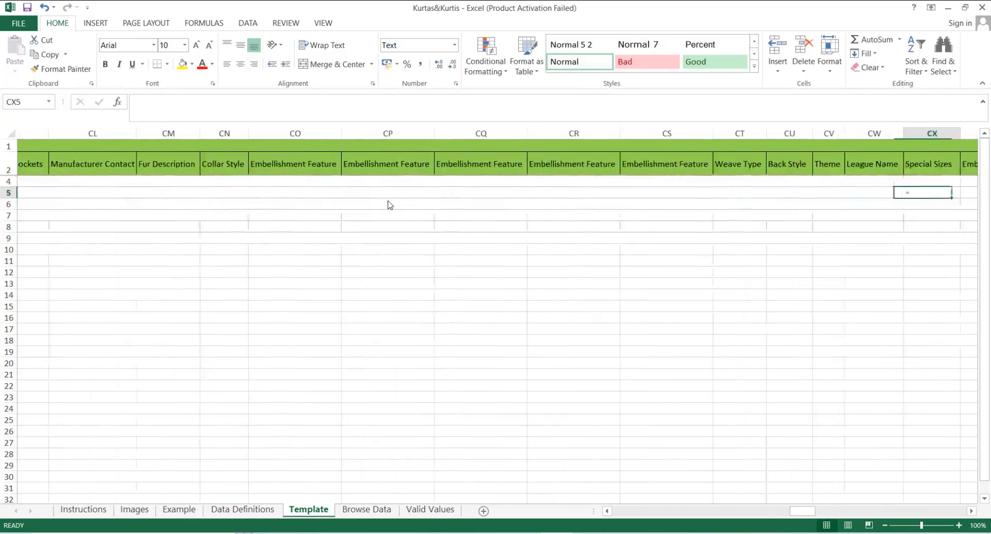
key("Right")
key("Right")
key("Right")
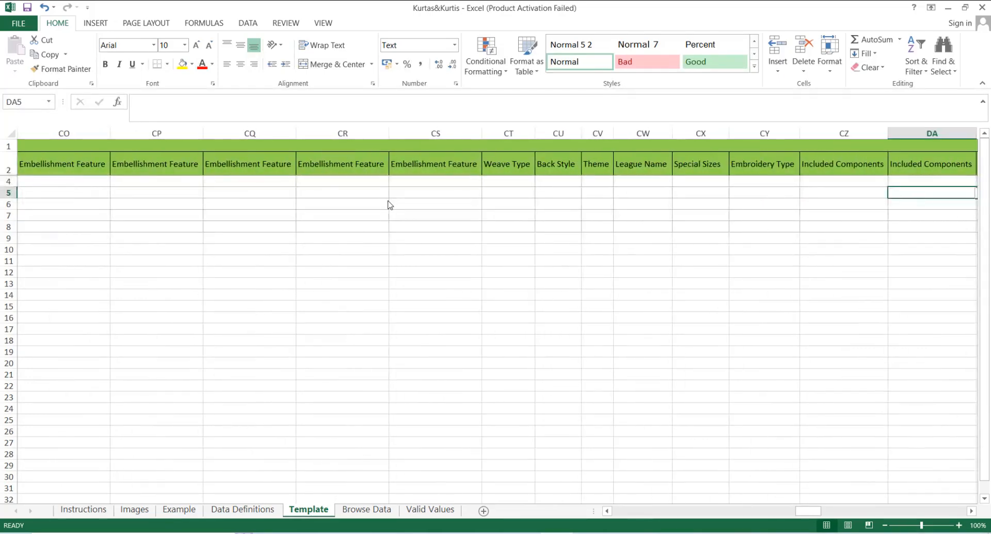
key("Left")
key("Left")
key("Left")
key("Left")
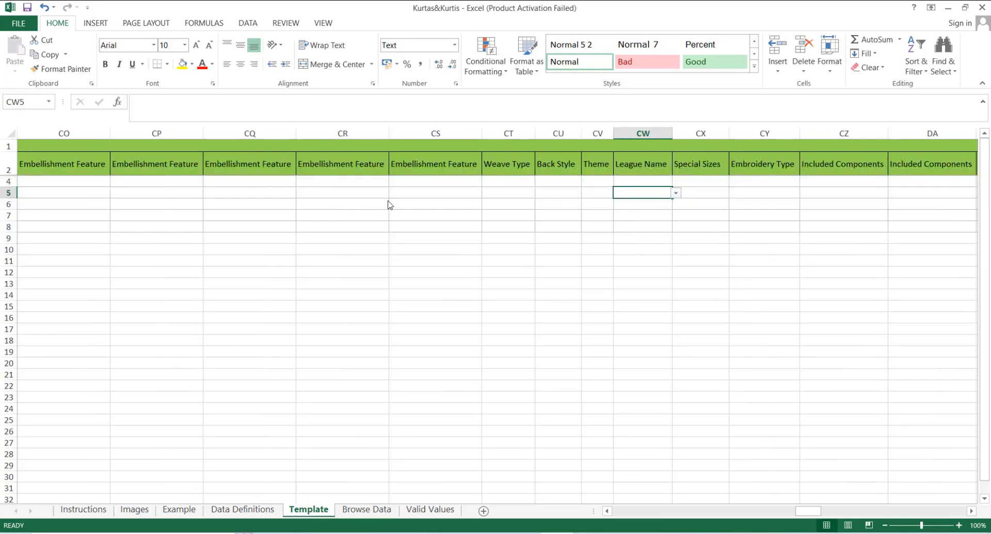
key("Right")
key("Right")
key("Right")
key("Right")
key("Right")
key("Right")
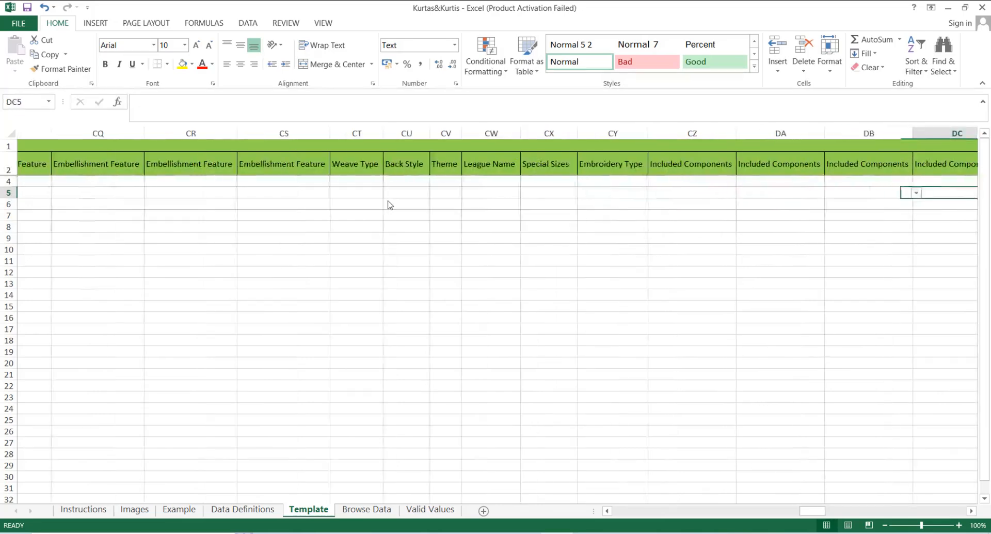
Step: Check the remaining Included Components, Pattern and Minimum Advertised Price Display columns and the first Dimensions columns, ending at Item Weight in DG5
key("Right")
key("Right")
key("Right")
key("Right")
key("Right")
key("Right")
key("Right")
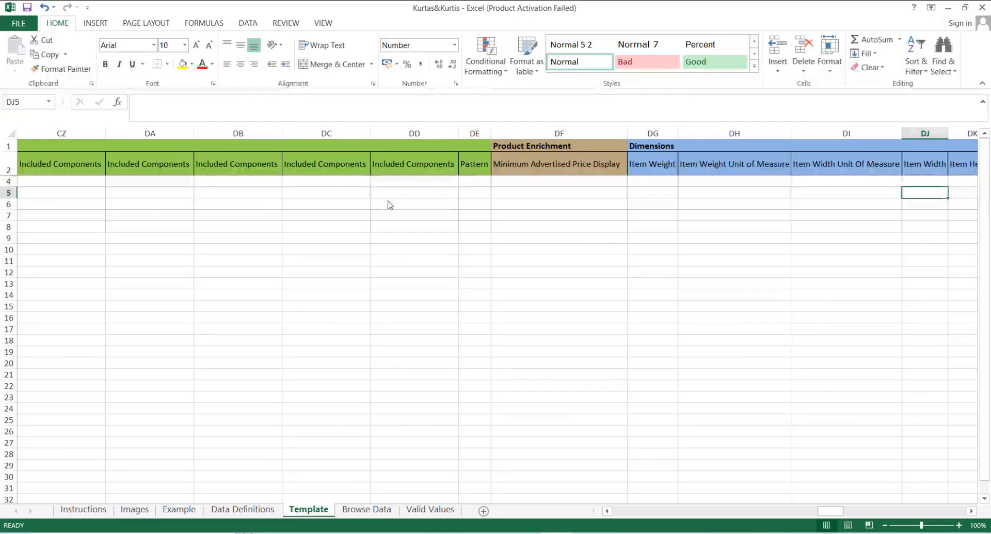
key("Left")
key("Left")
key("Left")
key("Left")
key("Right")
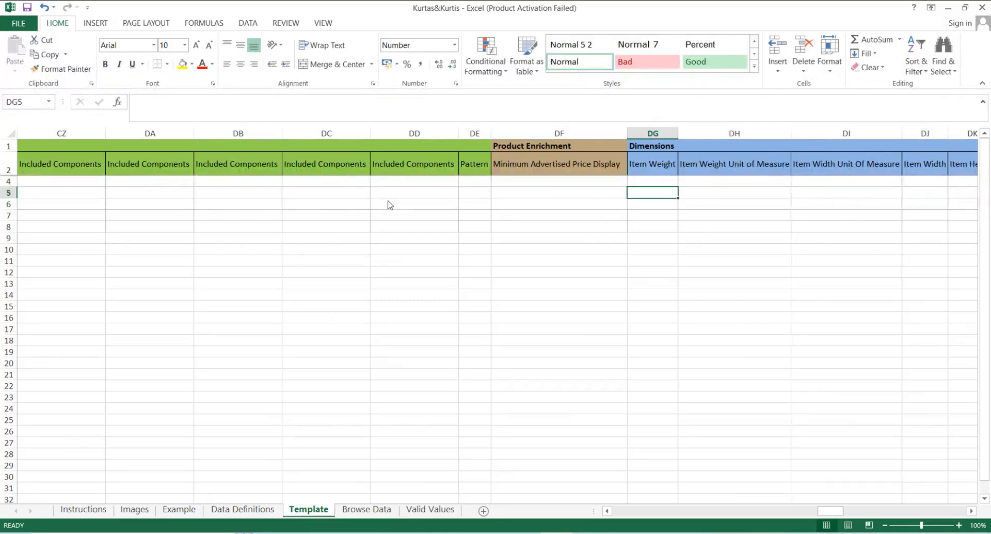
key("Right")
key("Right")
key("Right")
key("Left")
key("Left")
key("Left")
type("0.100")
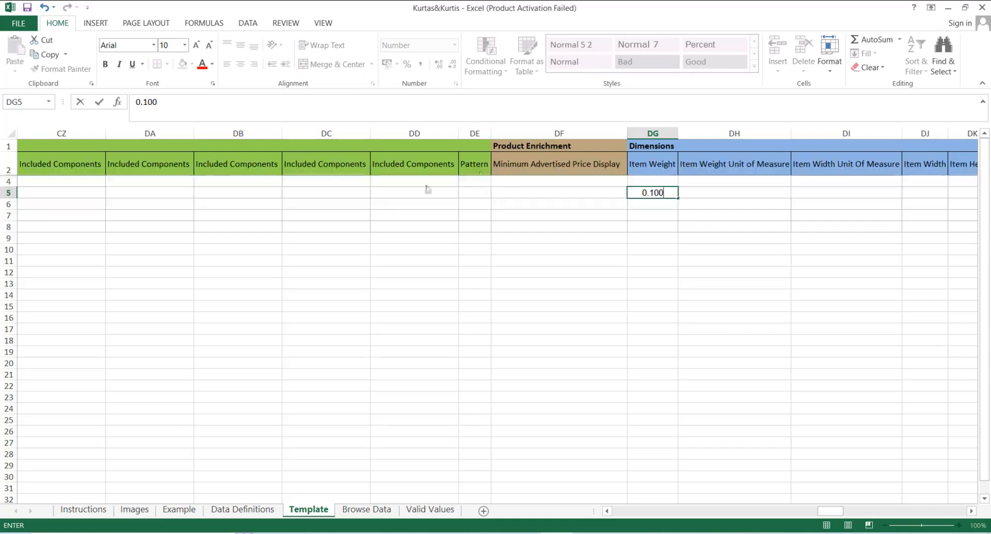
key("BackSpace")
key("BackSpace")
key("BackSpace")
key("BackSpace")
key("BackSpace")
Step: Enter 100 as the Item Weight in DG5 and choose GR as its unit of measure in DH5
type("100")
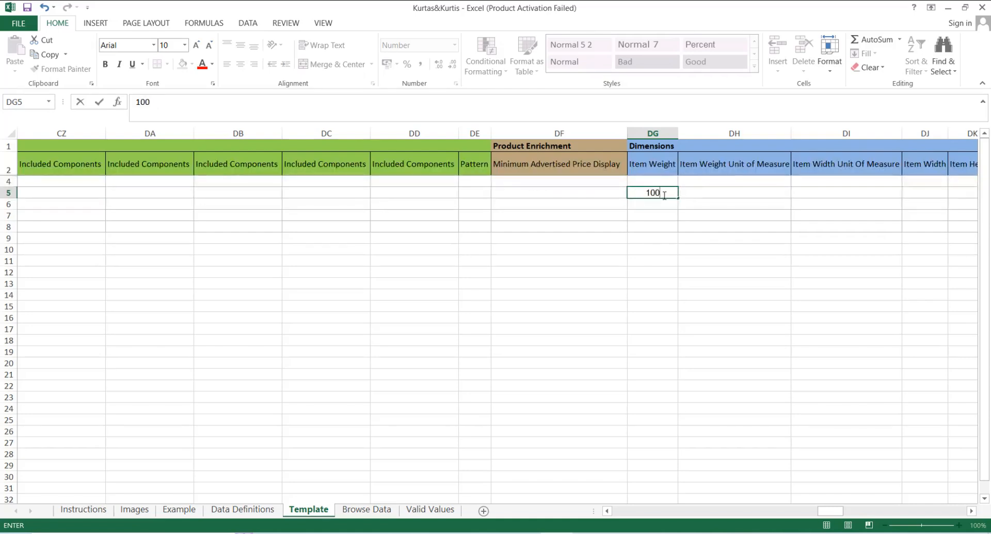
left_click(723, 197)
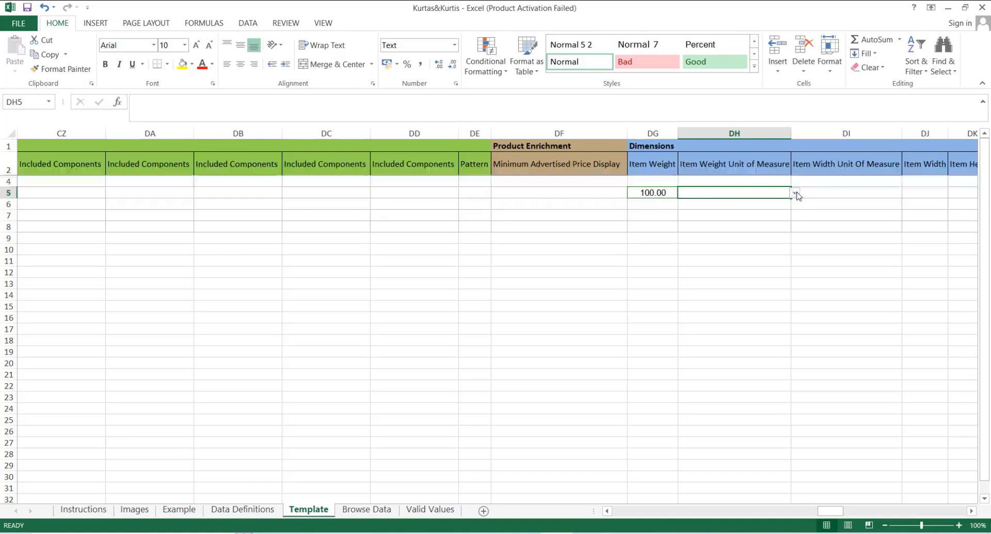
left_click(795, 193)
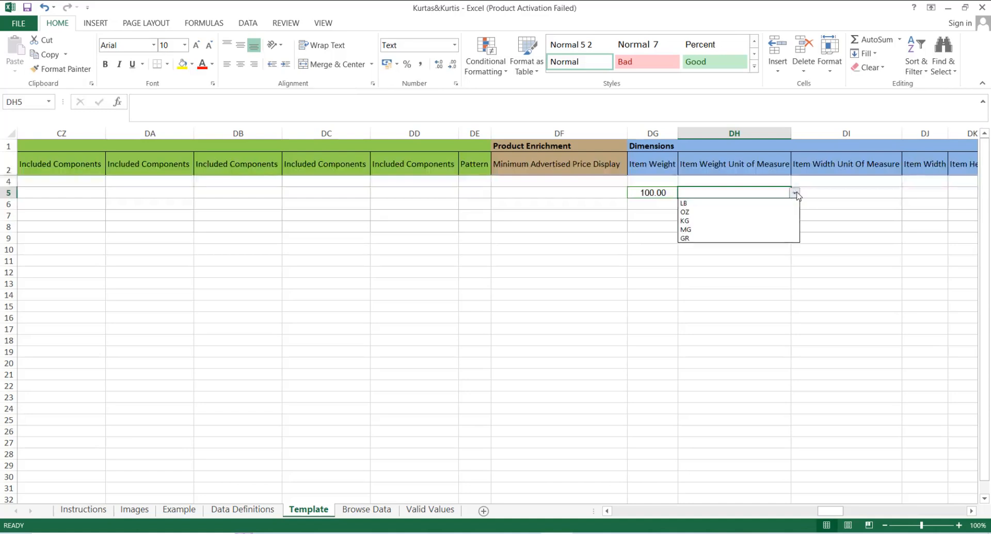
left_click(738, 238)
Step: Copy the Item Weight and weight unit from DG5:DH5 down to the other child rows, DG6:DH8
left_click(646, 202)
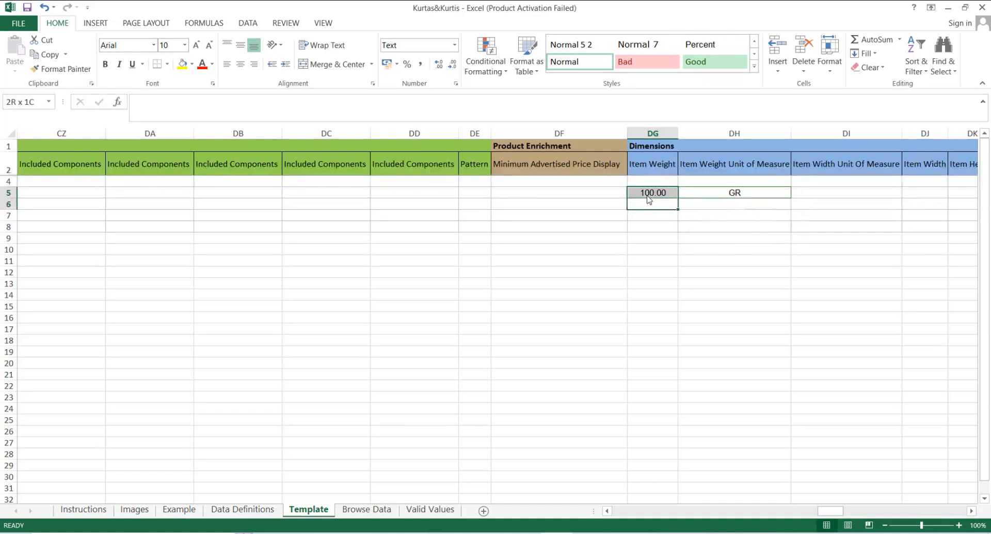
left_click(648, 195)
key("shift+Right")
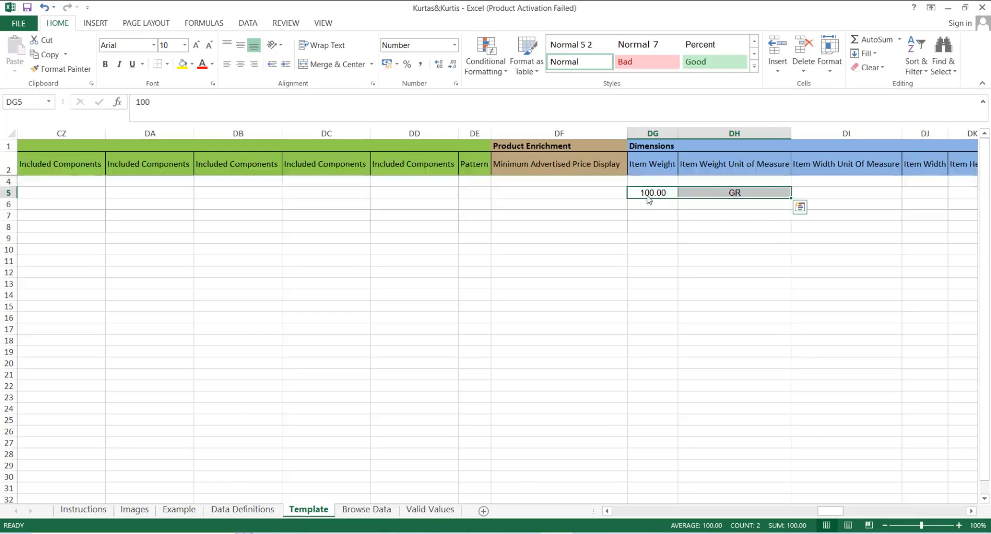
key("ctrl+c")
key("shift+Down")
key("shift+Down")
key("shift+Down")
key("ctrl+v")
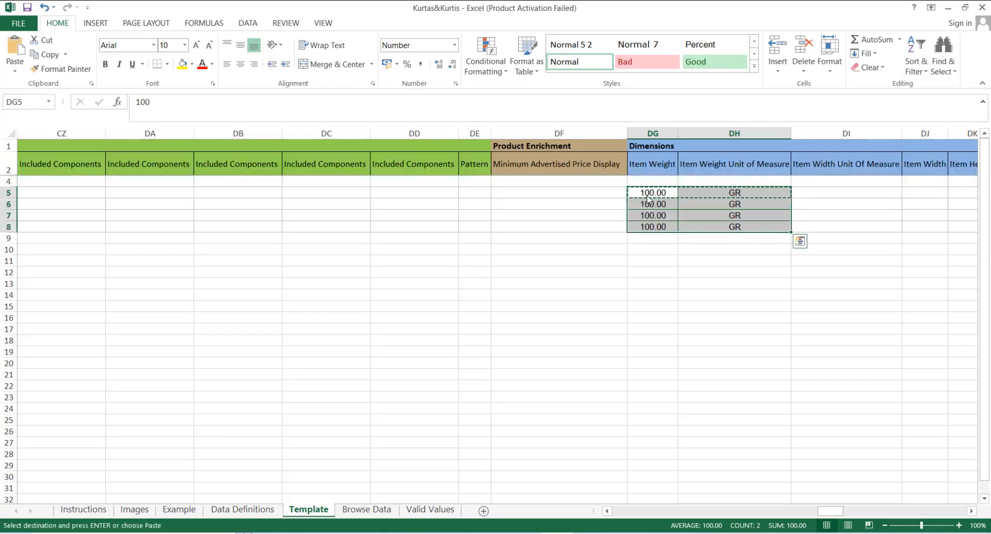
Step: Look through the Dimensions columns from Item Width Unit Of Measure to Item Length Unit Of Measure in row 5
left_click(826, 192)
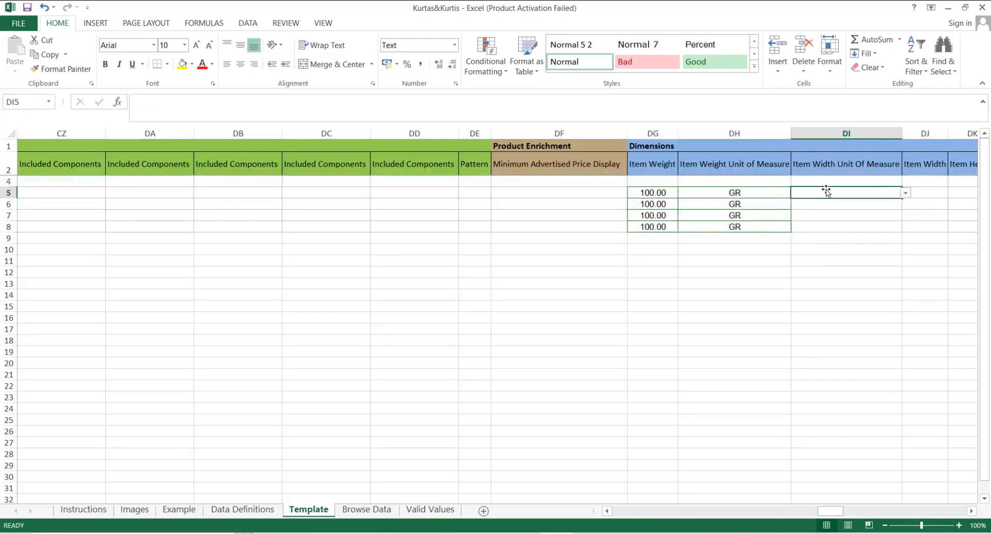
key("Right")
key("Right")
key("Right")
key("Right")
key("Right")
key("Right")
key("Right")
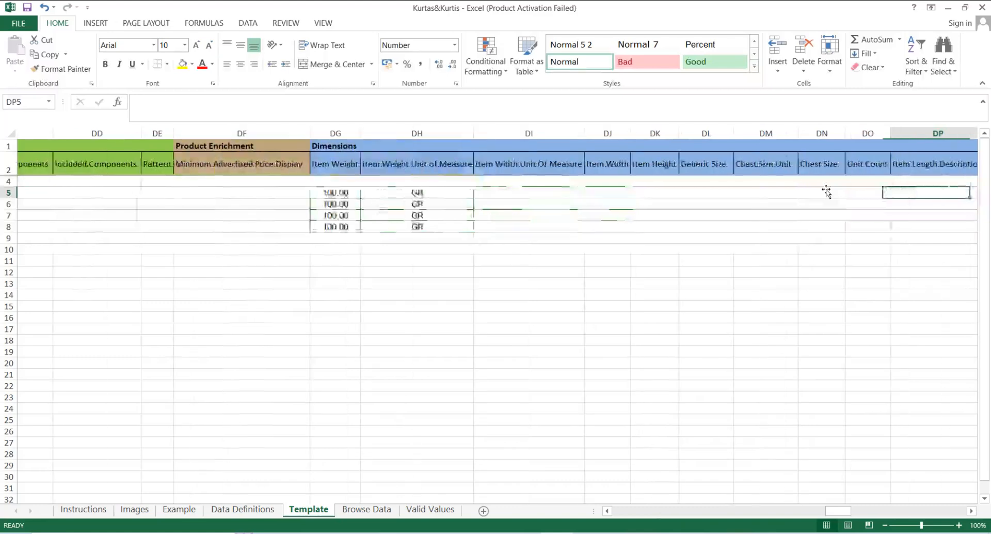
key("Right")
key("Right")
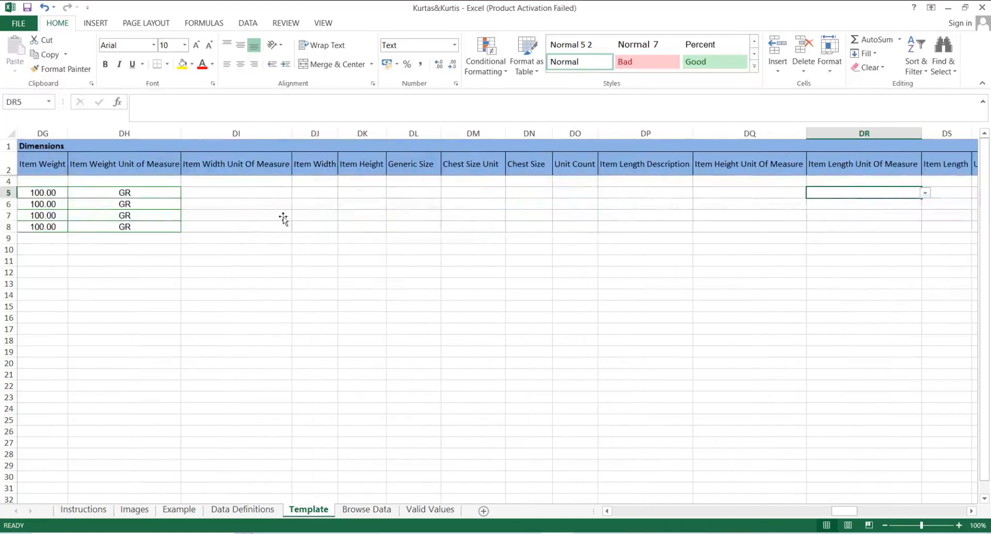
left_click(225, 193)
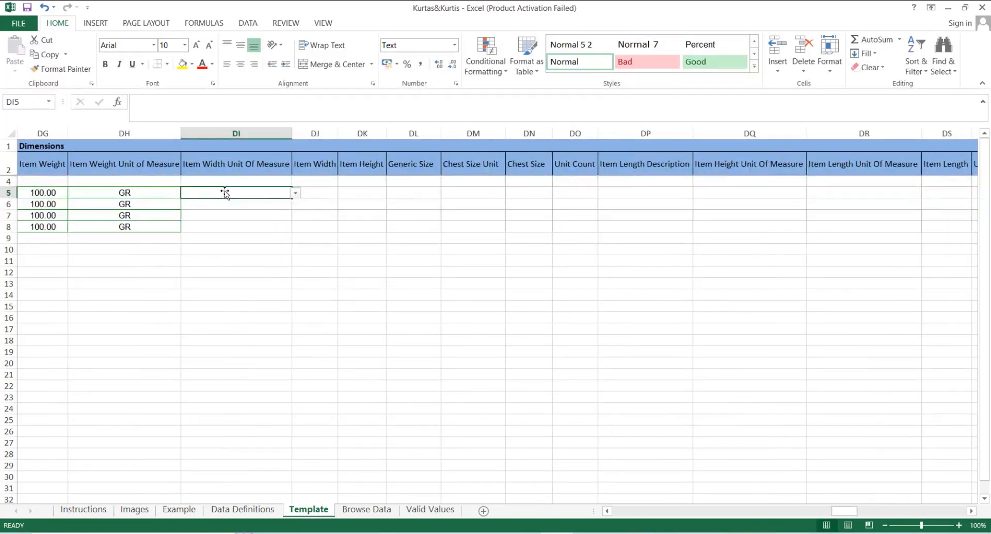
type("45")
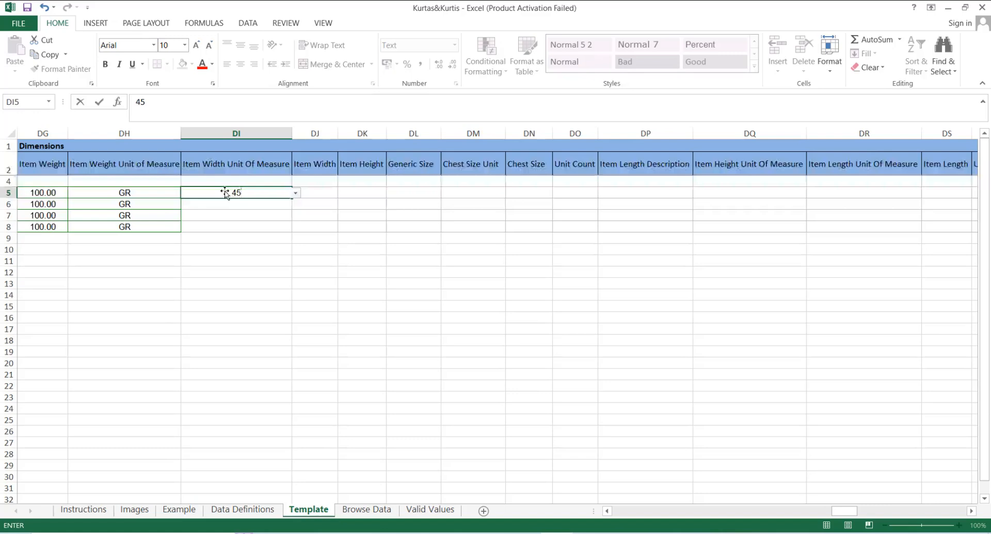
key("Return")
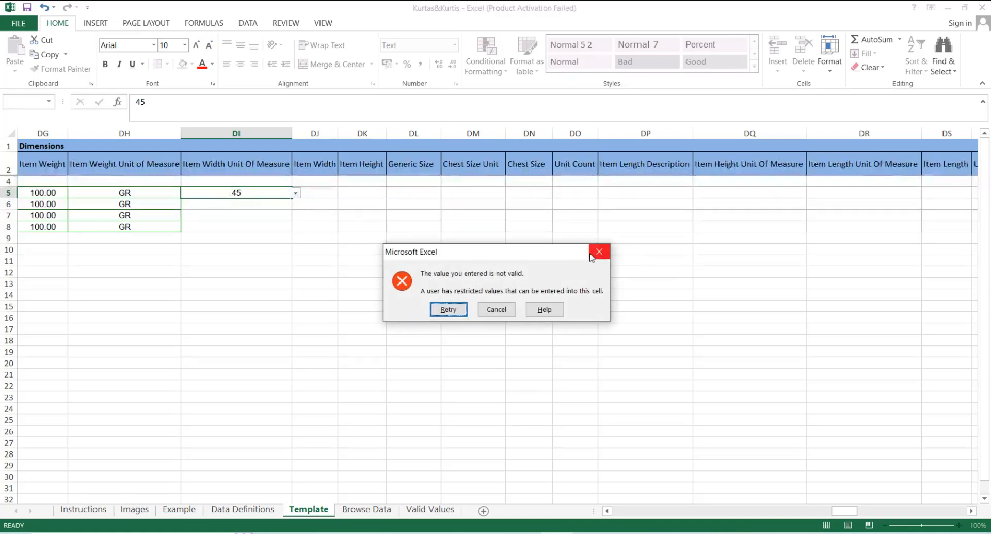
left_click(599, 251)
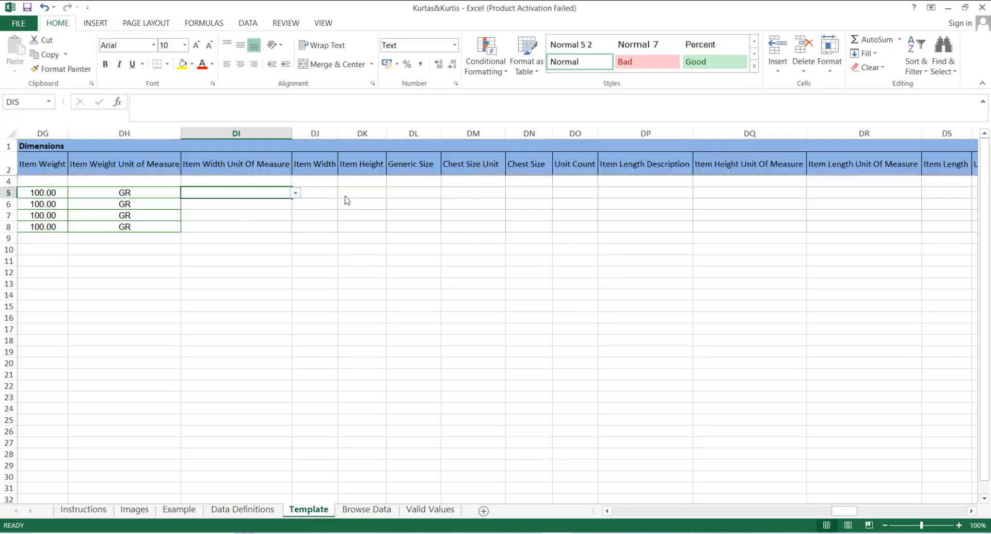
Step: Choose CM as the Item Width Unit Of Measure in DI5
left_click(323, 199)
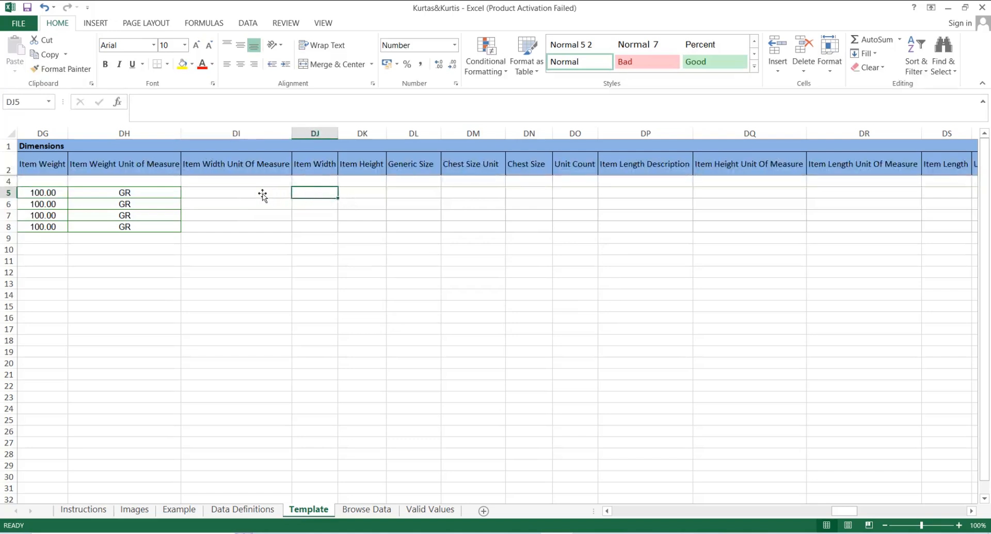
left_click(261, 195)
left_click(313, 197)
left_click(252, 194)
left_click(295, 193)
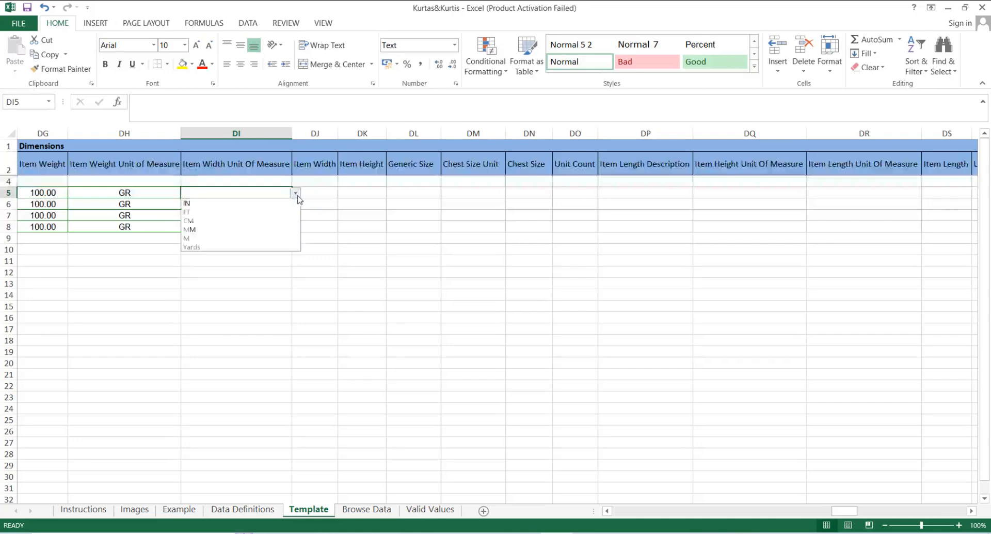
key("Escape")
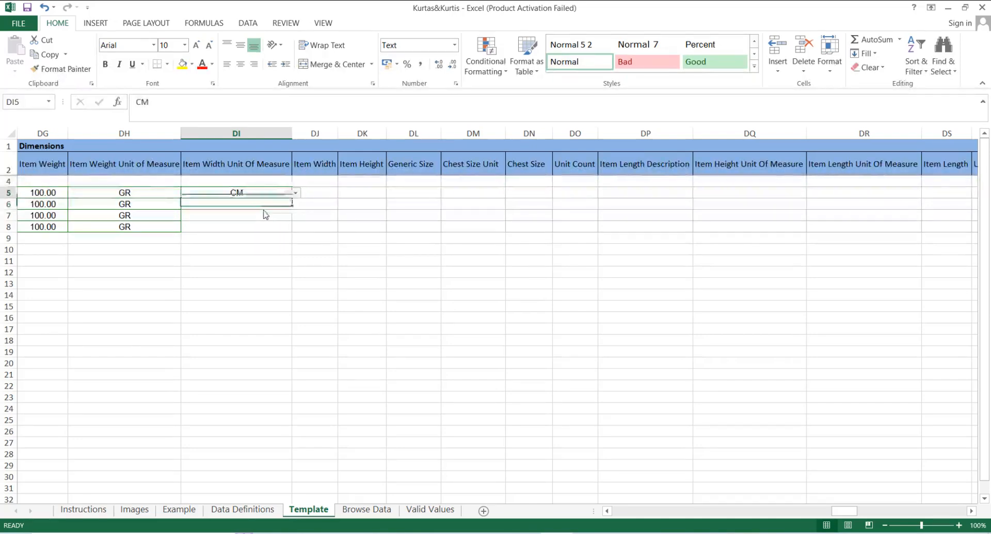
Step: Copy the CM width unit from DI5 down to the other child rows, DI6:DI8
key("ctrl+c")
key("shift+Down")
key("shift+Down")
key("shift+Down")
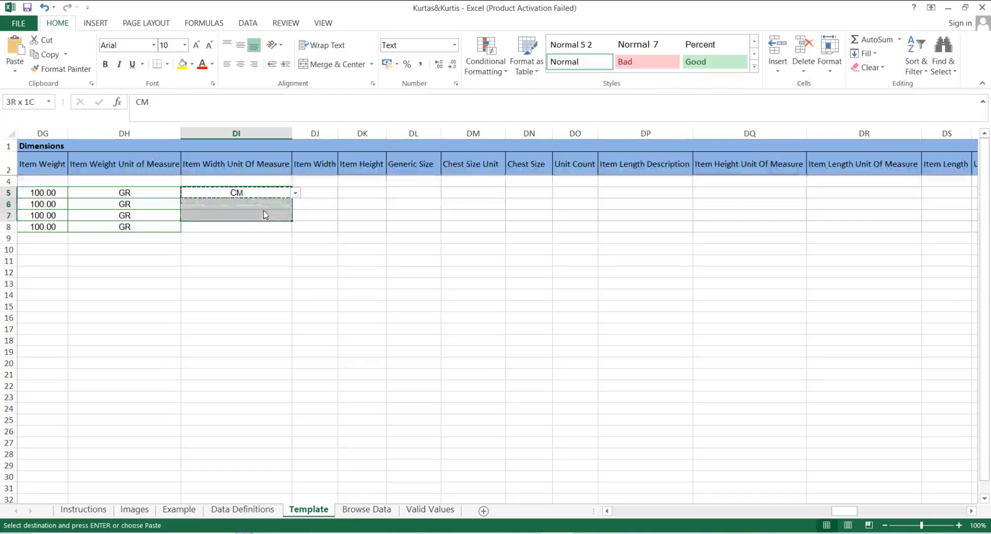
key("ctrl+v")
key("Return")
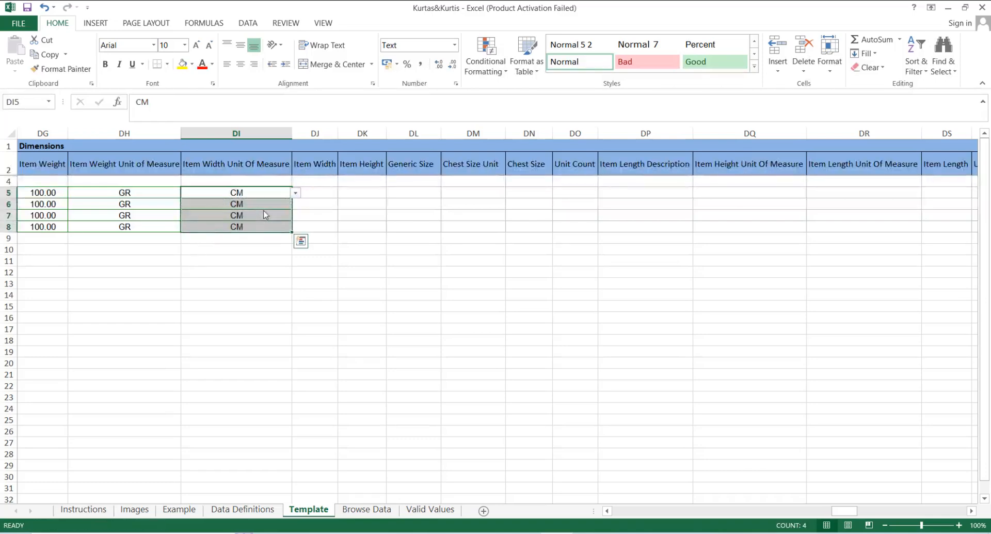
left_click(365, 237)
Step: Enter 45 as the Item Width in DJ5 and 65 as the Item Height in DK5
left_click(313, 193)
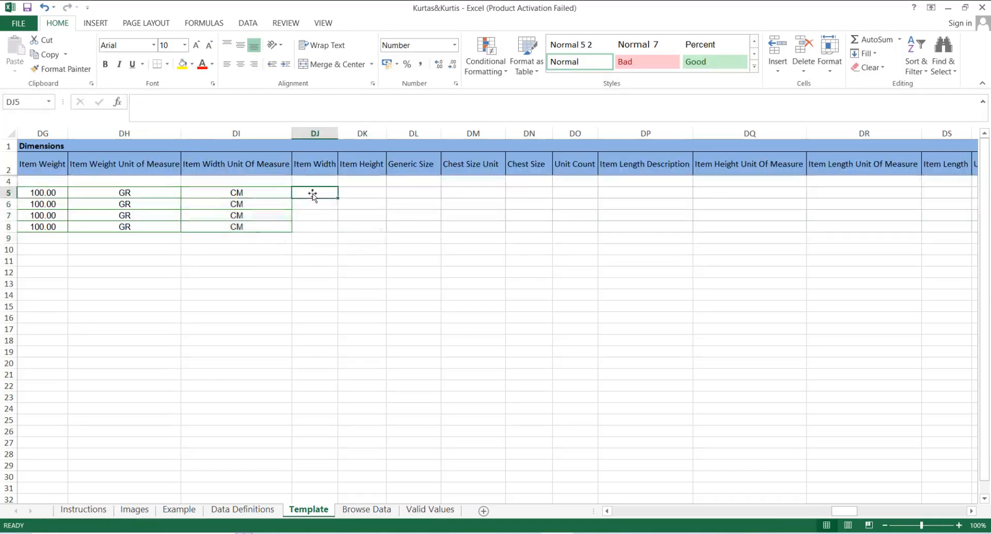
type("45")
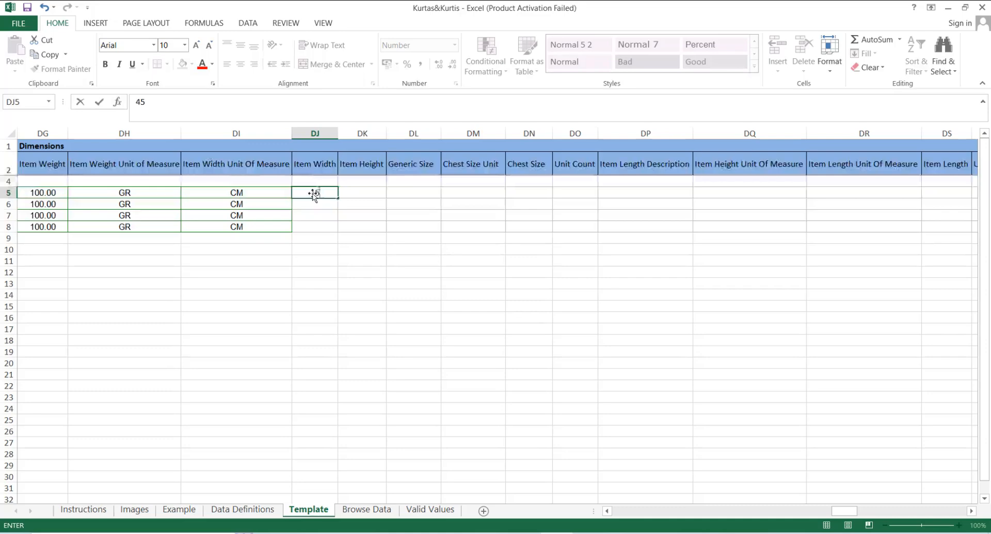
key("Tab")
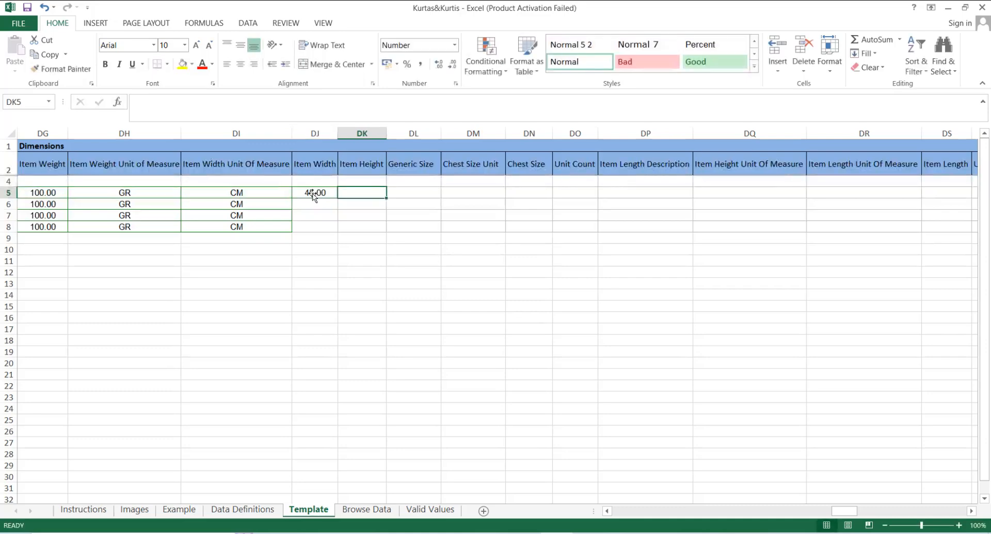
type("65")
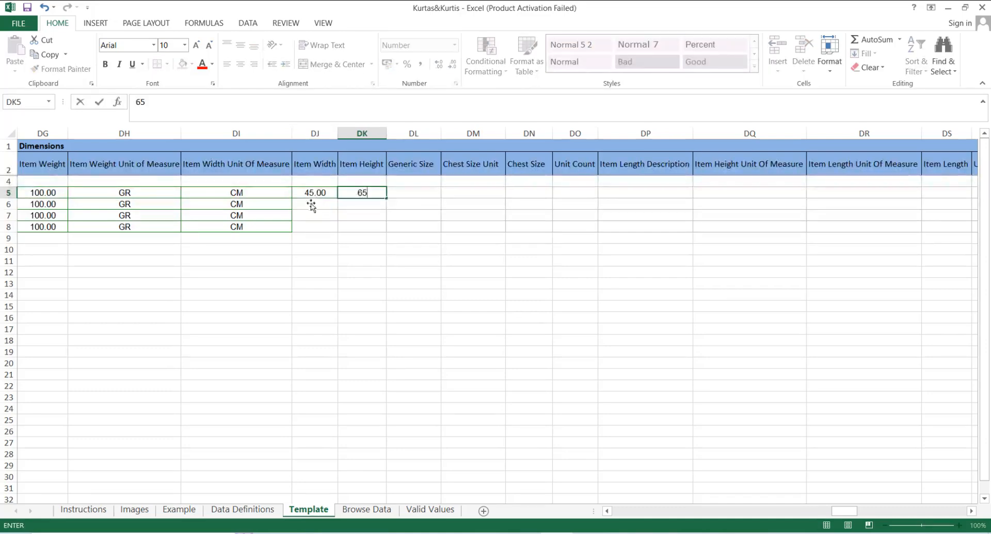
Step: Copy the Item Width and Item Height from DJ5:DK5 down to rows 6 to 8
left_click(311, 195)
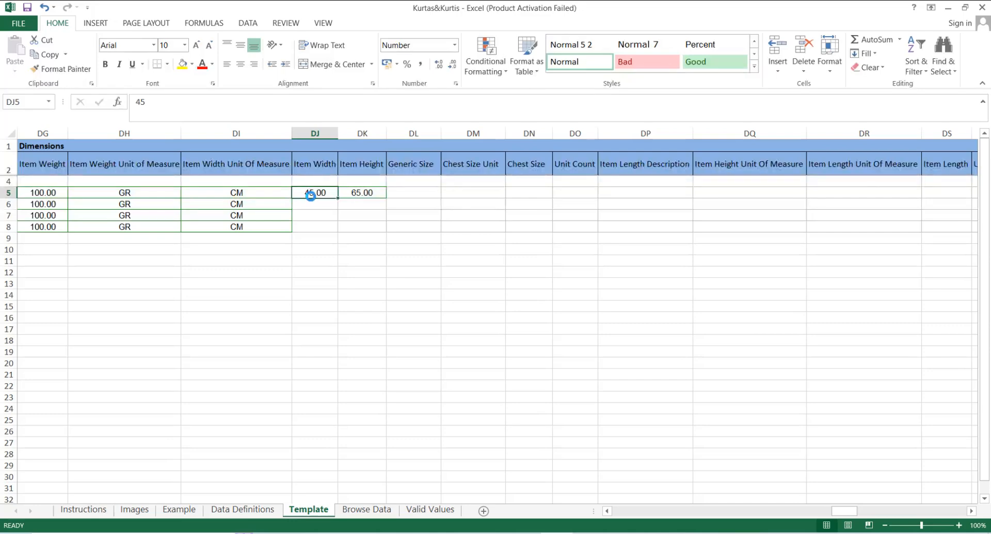
key("shift+Right")
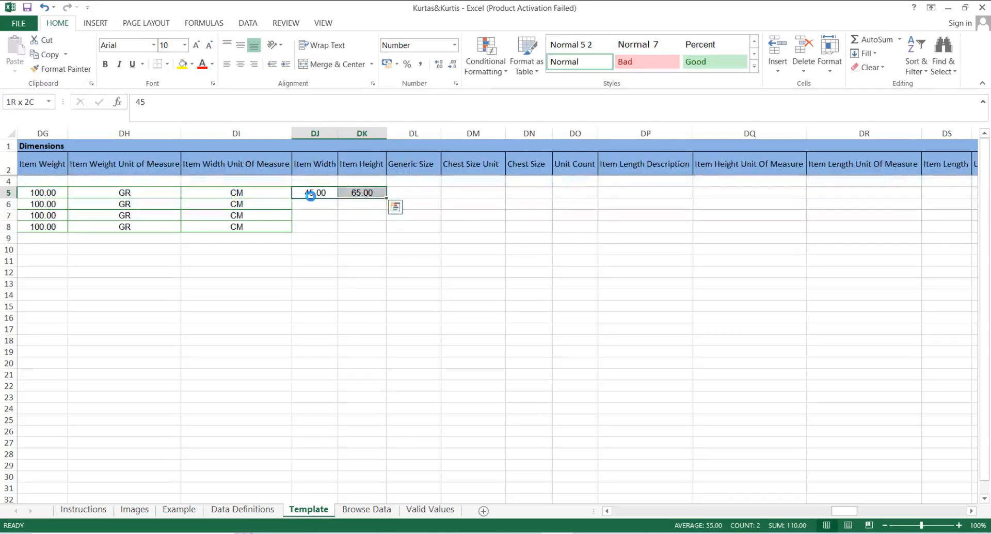
key("Right")
key("Left")
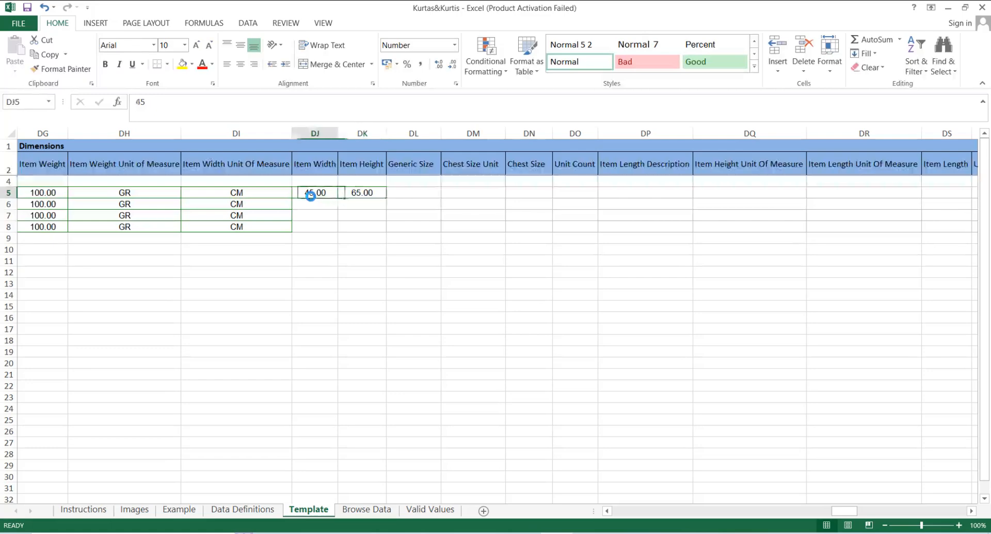
key("shift+Right")
key("Right")
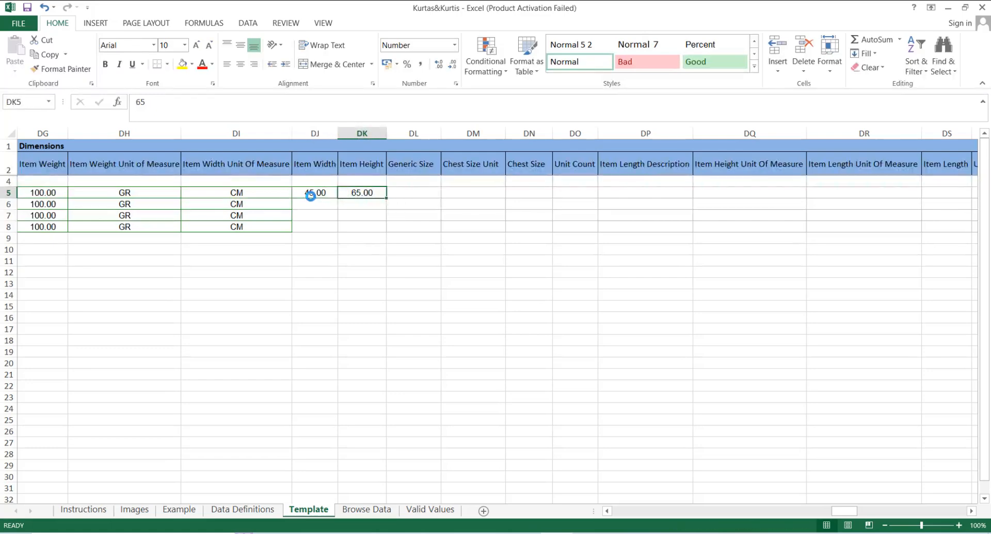
key("Left")
key("shift+Right")
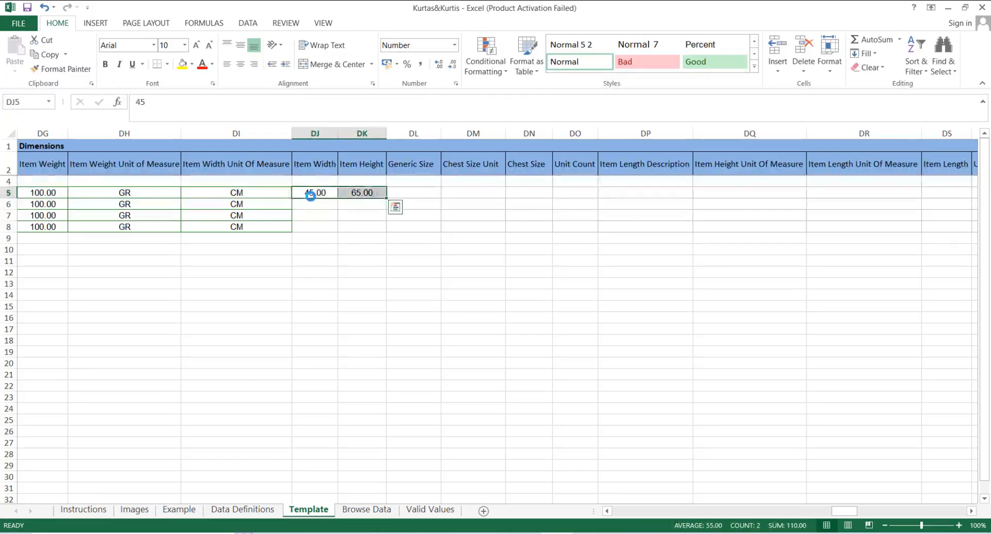
key("ctrl+c")
key("shift+Down")
key("shift+Down")
key("shift+Down")
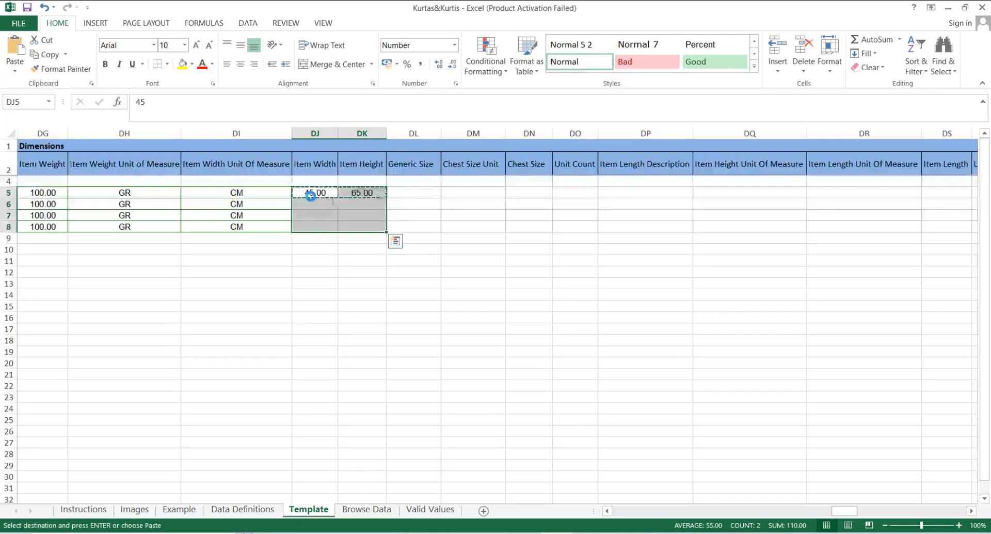
key("Return")
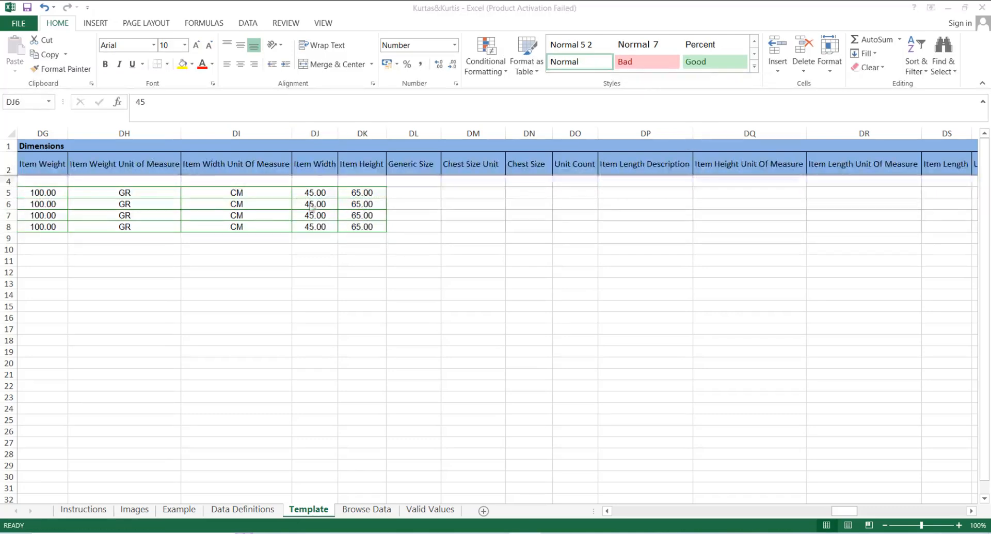
Step: Change the Item Width in DJ6 to 55 and the Item Height in DK6 to 75
double_click(311, 205)
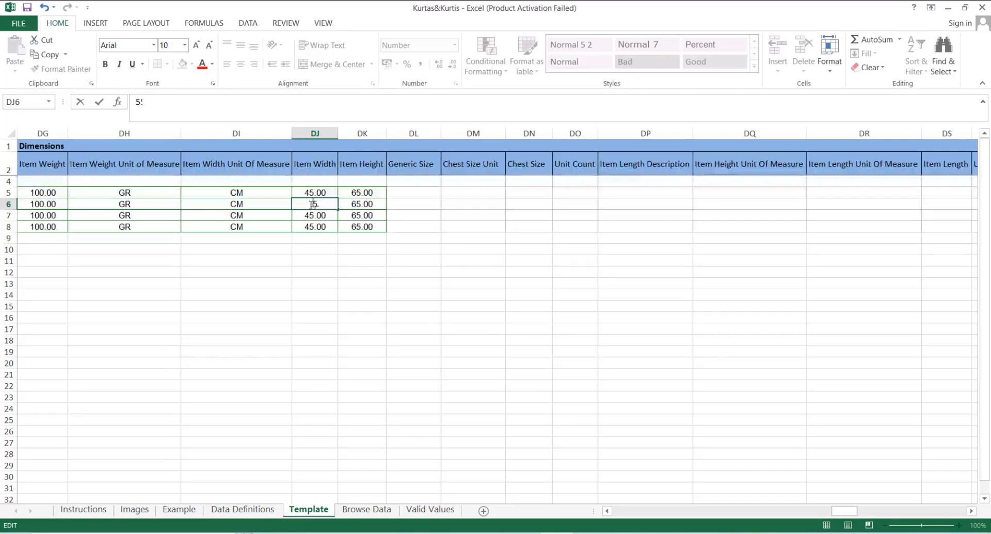
left_click(358, 208)
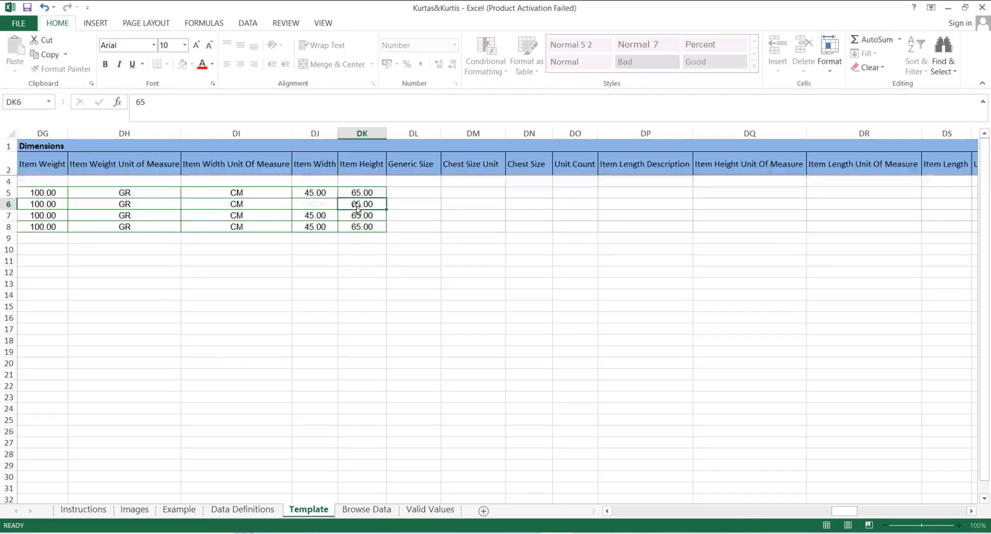
left_click(138, 103)
type("7")
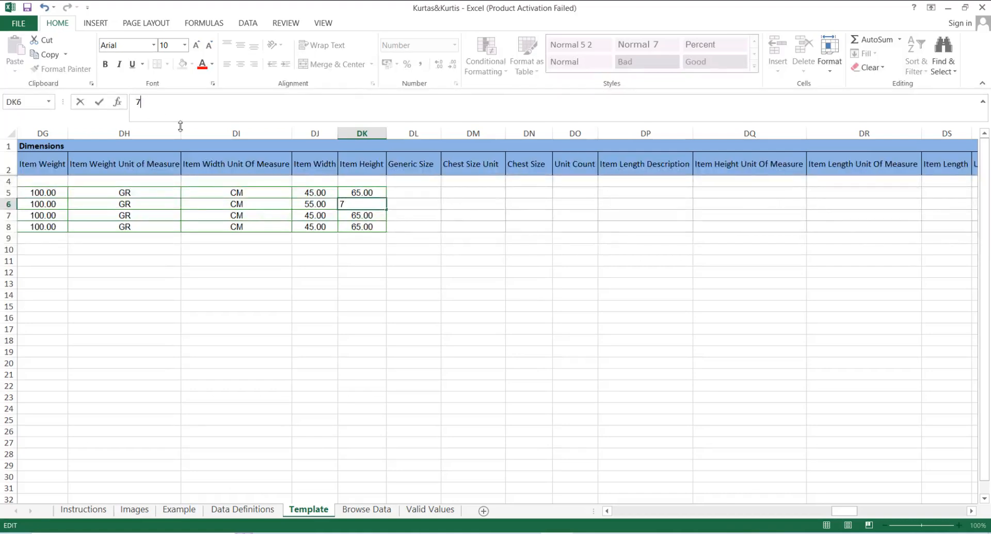
type("5")
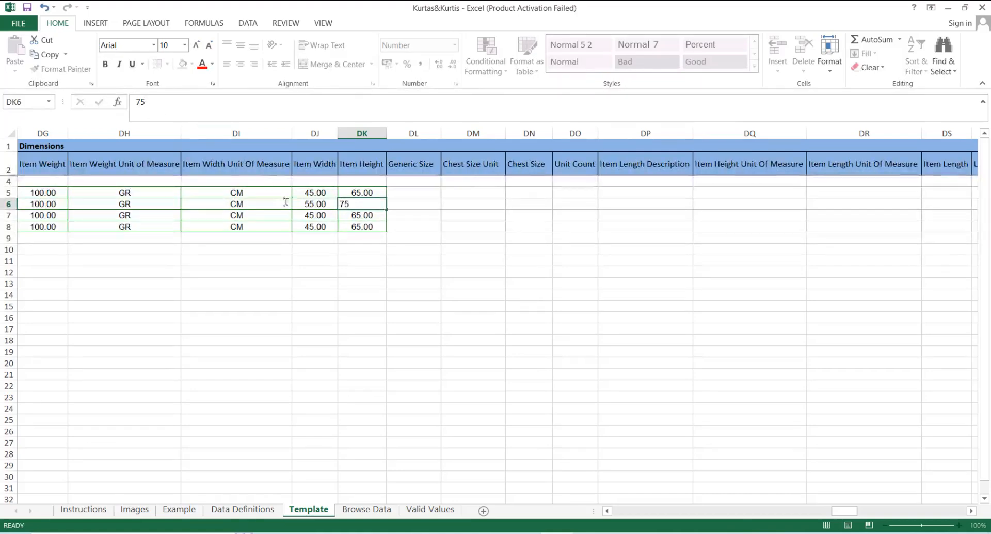
left_click(281, 202)
Step: Copy the Item Width and Item Height from DJ6:DK6 over the values in DJ8:DK8
left_click(311, 204)
key("shift+Right")
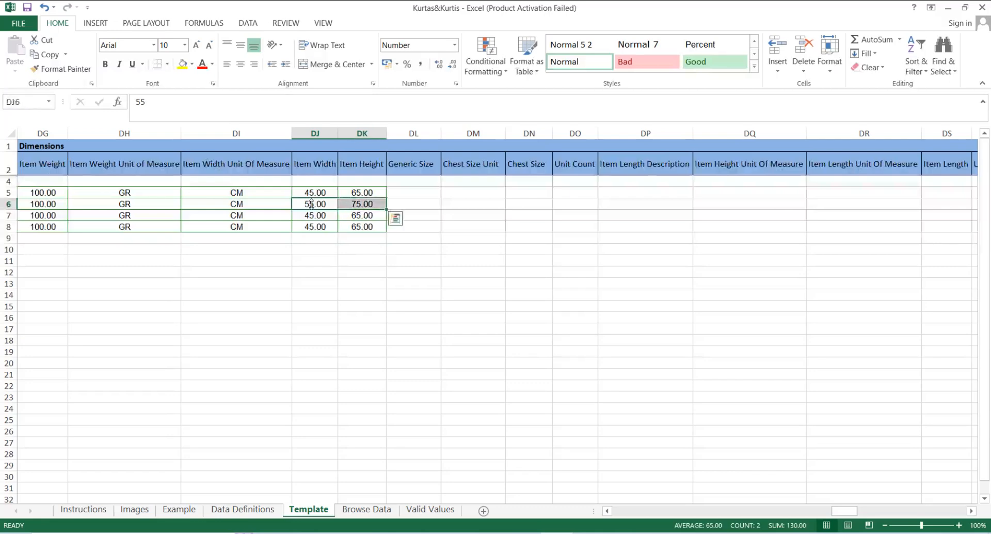
key("ctrl+c")
left_click(313, 225)
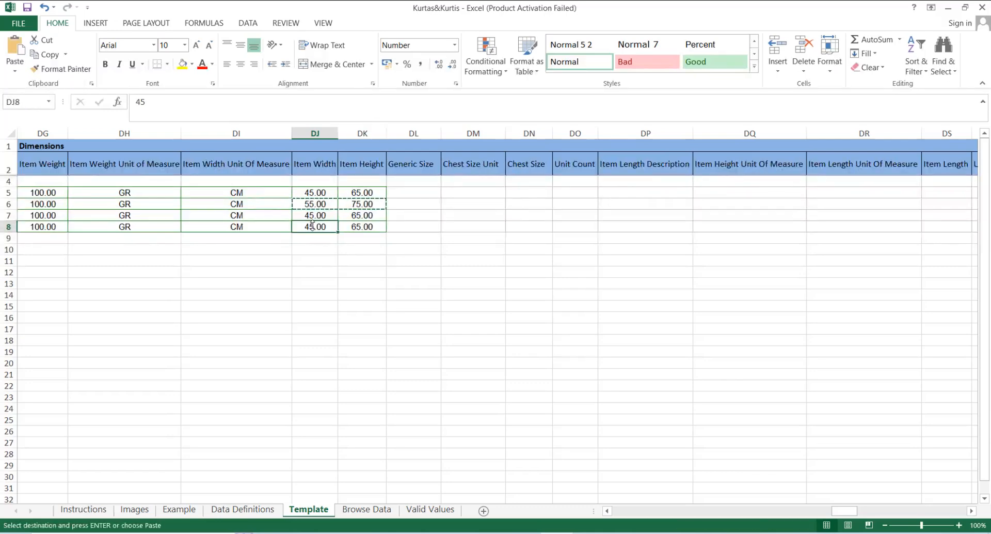
key("shift+Right")
key("ctrl+v")
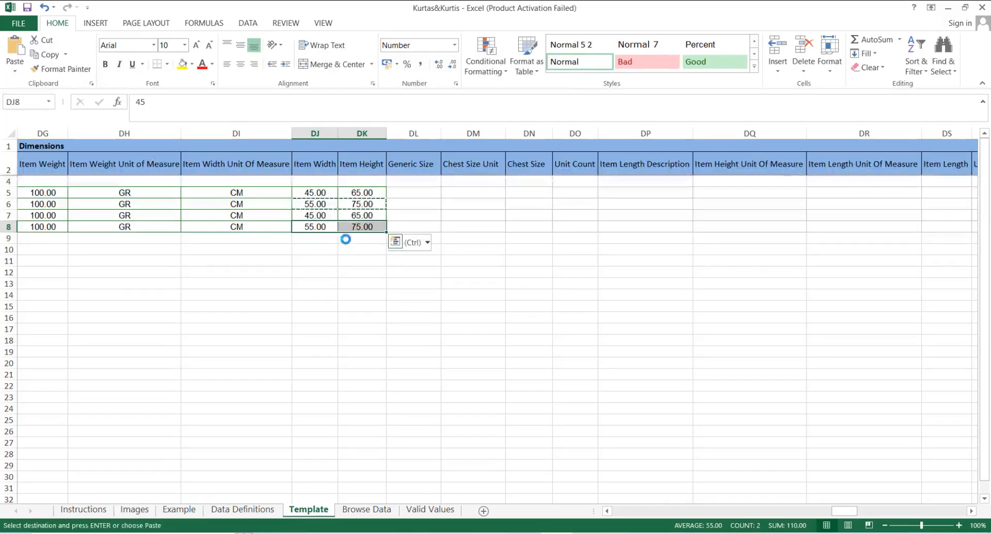
left_click(378, 252)
key("Escape")
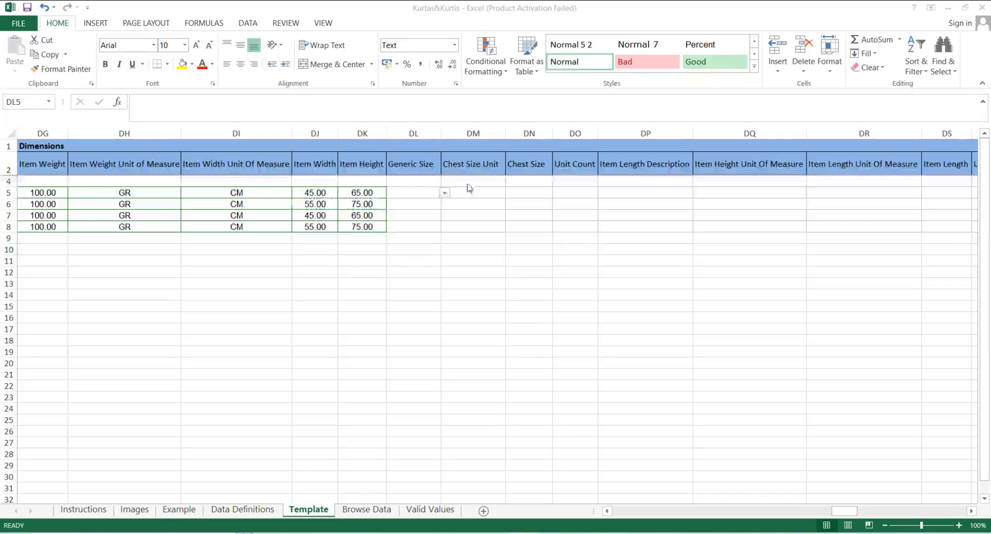
Step: Set the Generic Size to Medium in DL5 and to Large in DL6
left_click(423, 193)
left_click(444, 193)
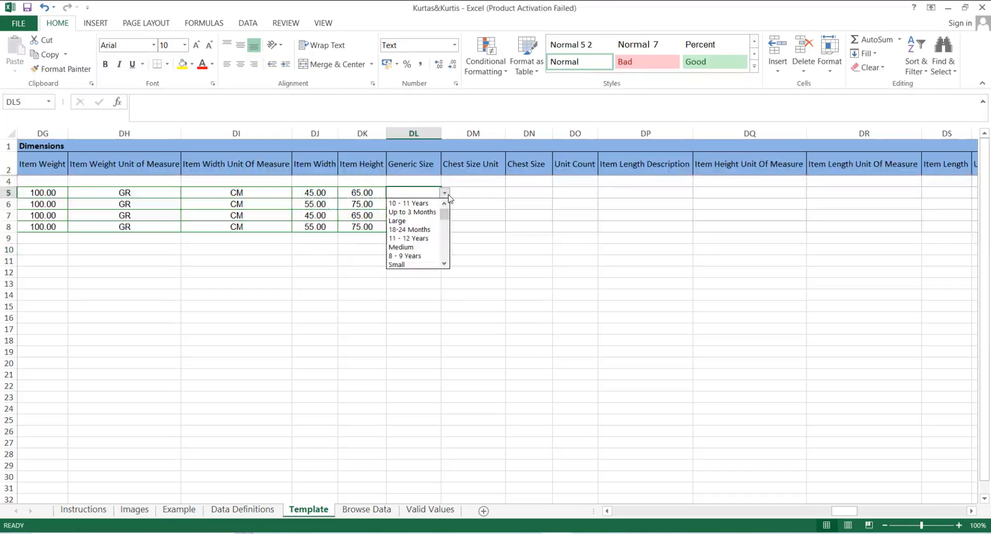
left_click(416, 246)
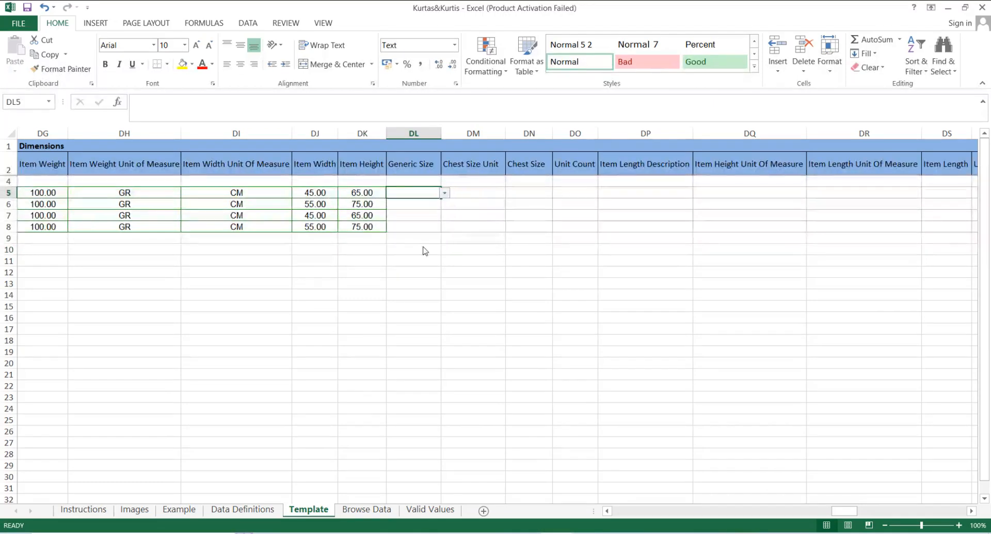
left_click(423, 206)
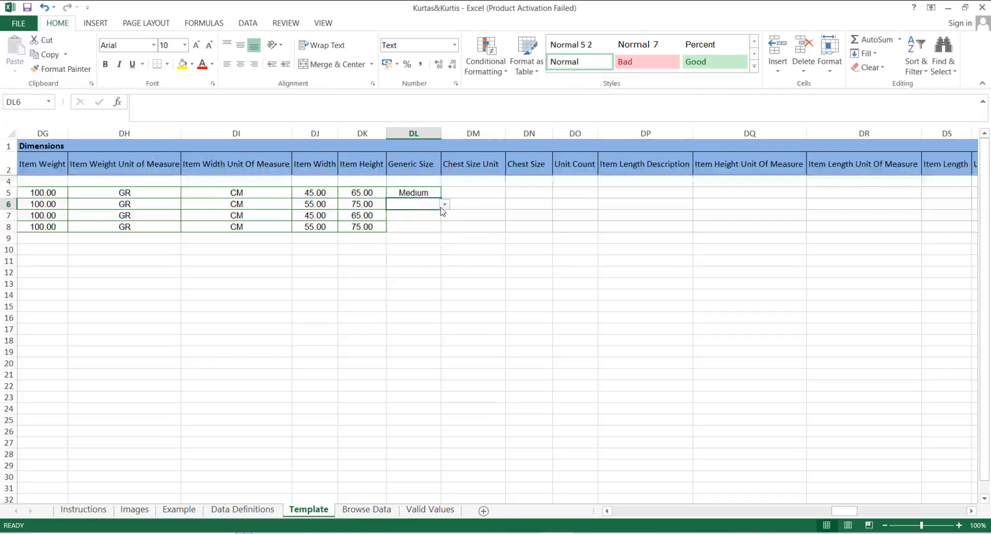
left_click(444, 204)
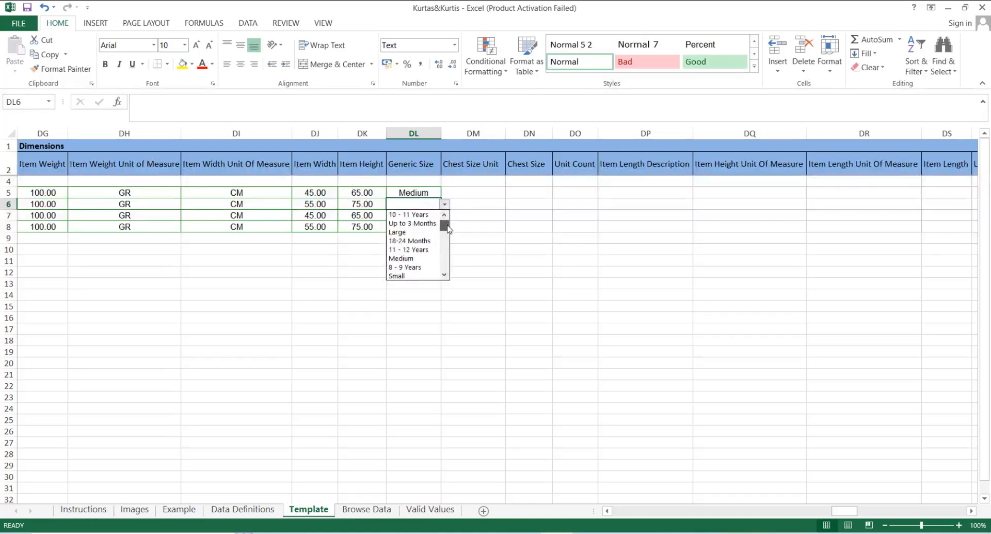
left_click_drag(447, 229, 447, 219)
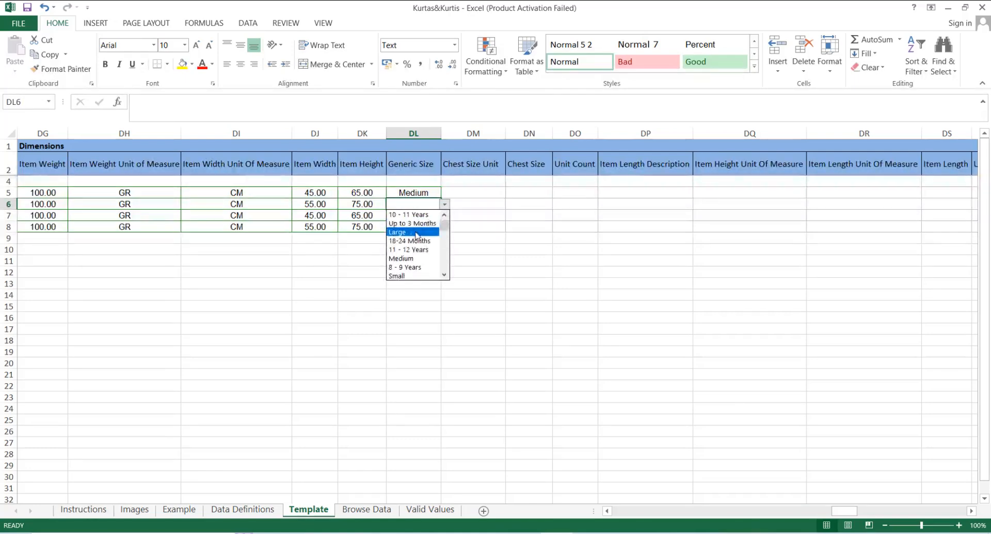
left_click(417, 233)
Step: Try to copy the Medium generic size from DL5 down to rows 6 to 8
left_click(418, 193)
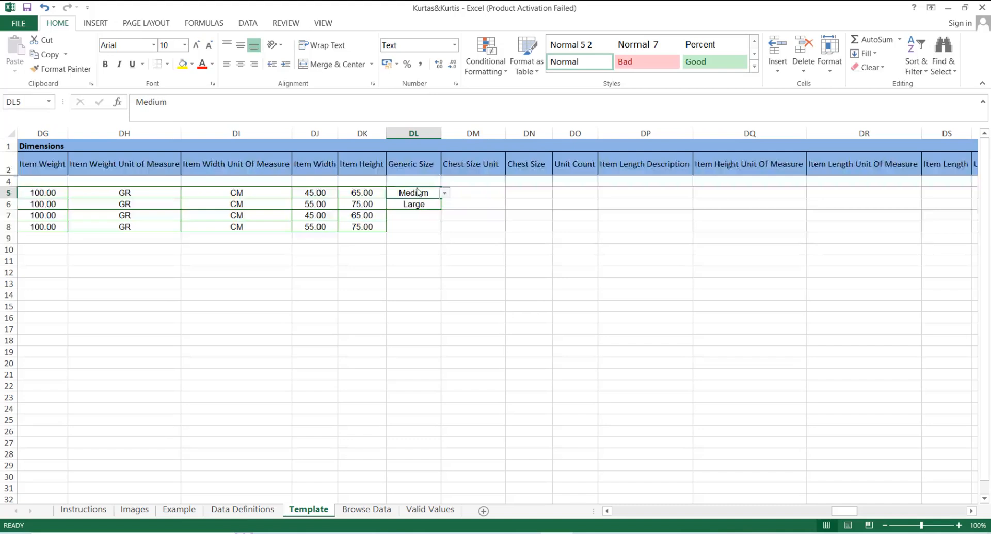
key("ctrl+c")
key("shift+Down")
key("shift+Down")
key("shift+Down")
key("shift+Down")
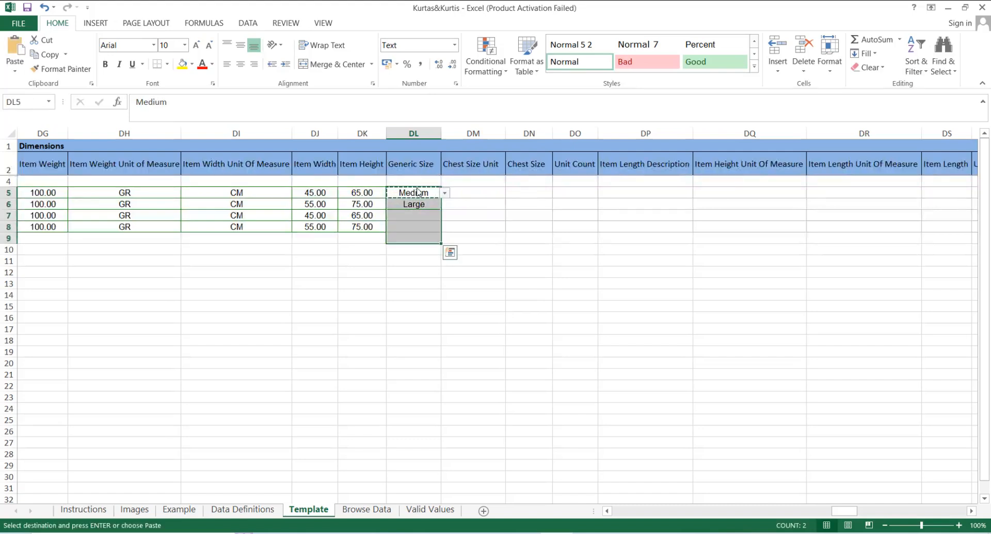
key("shift+Up")
key("Return")
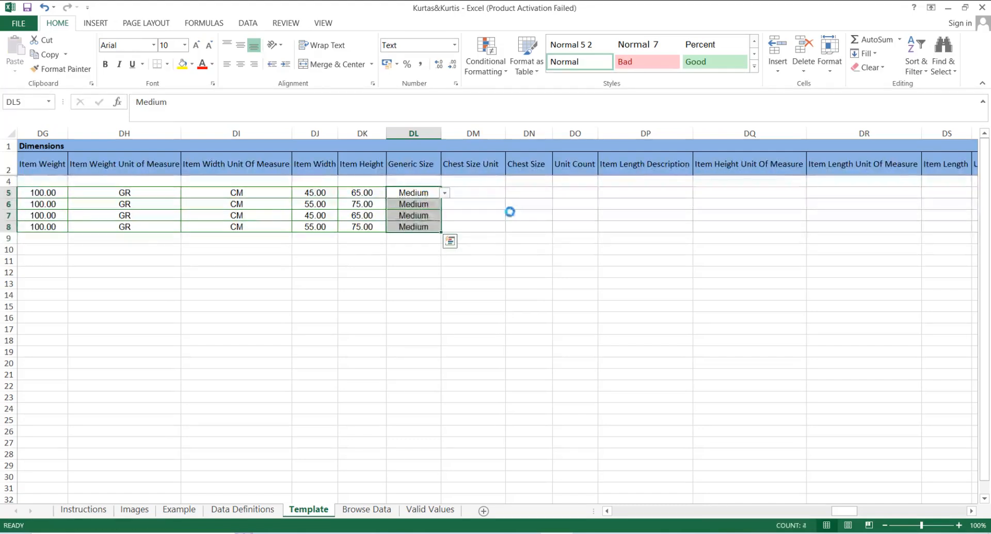
key("ctrl+z")
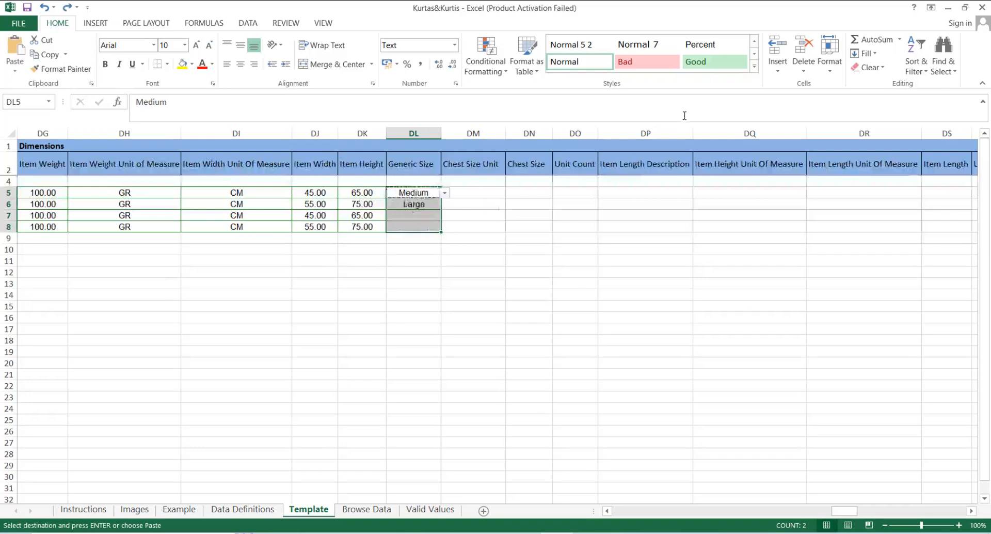
Step: Copy the Medium and Large generic sizes from DL5:DL6 down to DL7:DL8
left_click(405, 207)
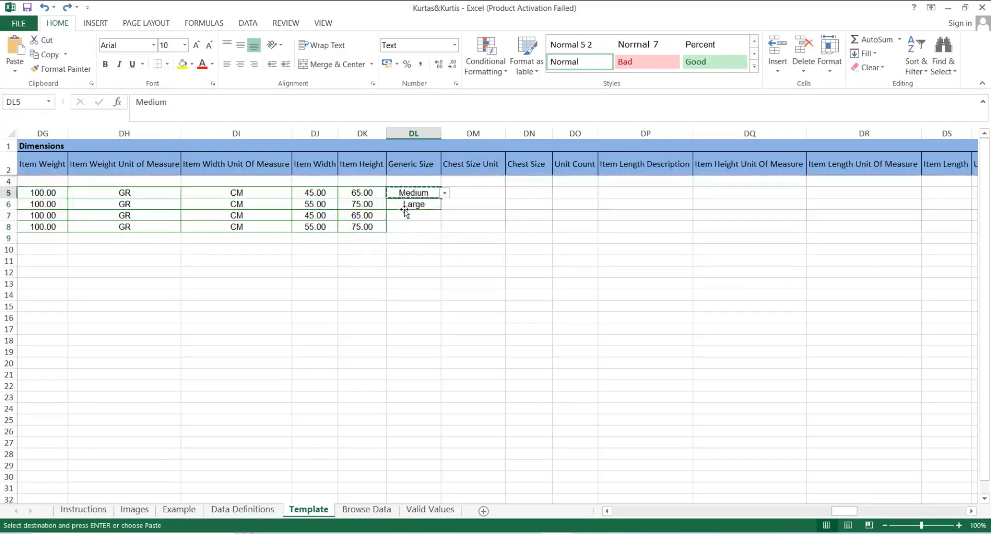
key("shift+Down")
key("ctrl+c")
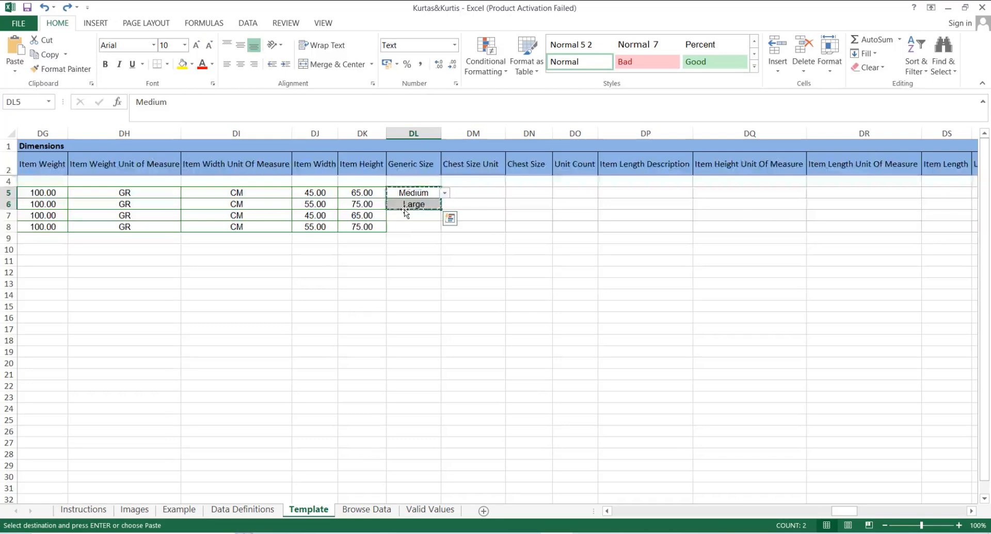
key("shift+Down")
key("shift+Down")
key("ctrl+v")
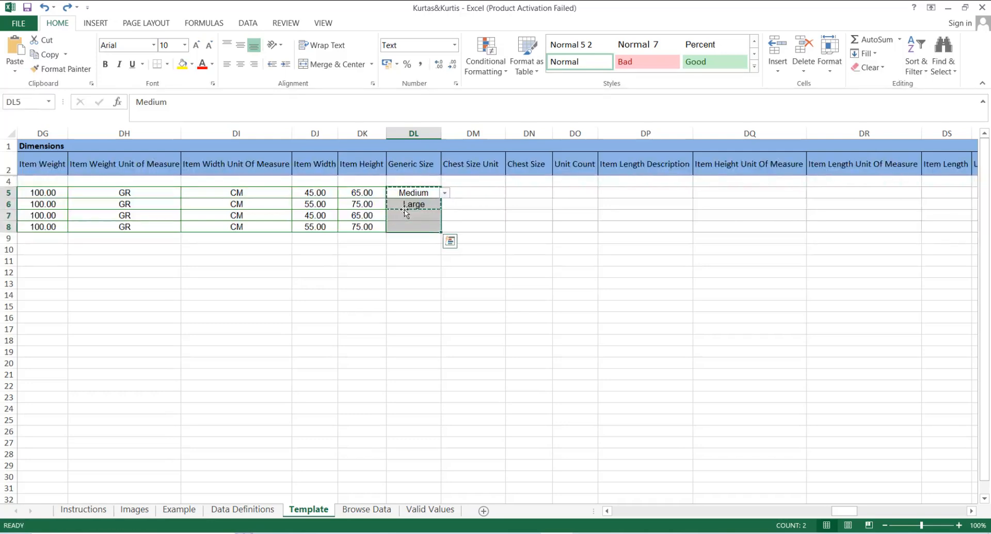
key("Escape")
Step: Set the Unit Count in DO5 to 1, leaving the chest size columns blank
left_click(493, 206)
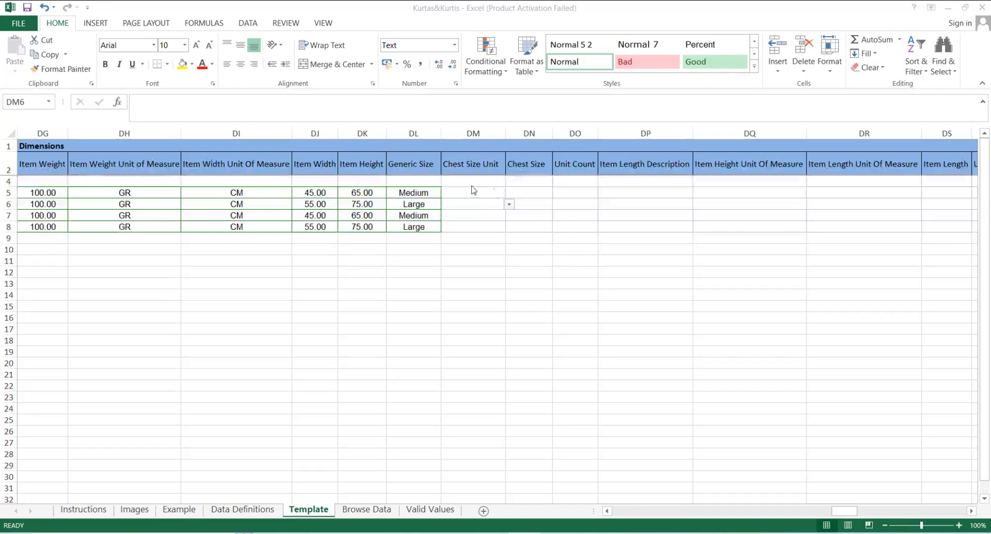
left_click(464, 202)
key("Right")
key("Right")
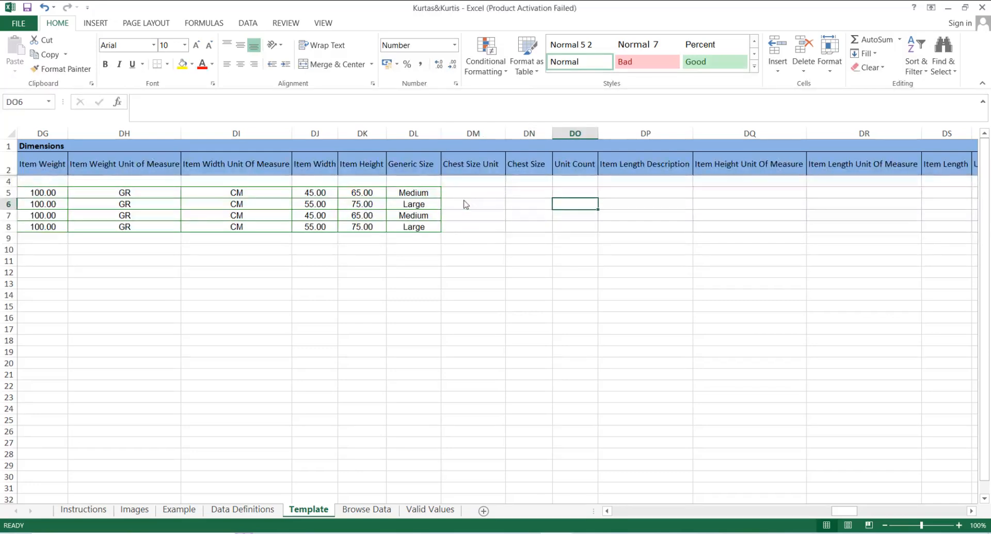
key("Right")
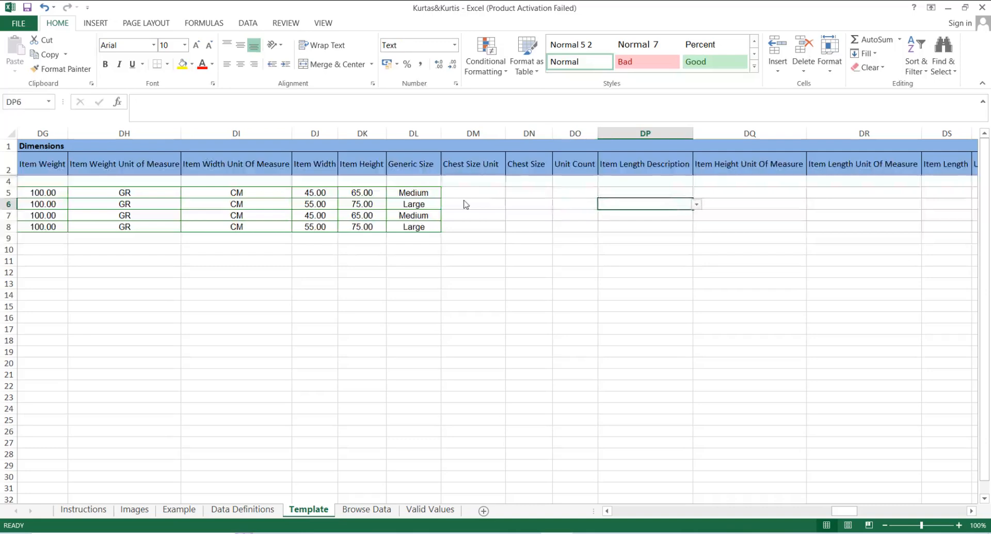
key("Left")
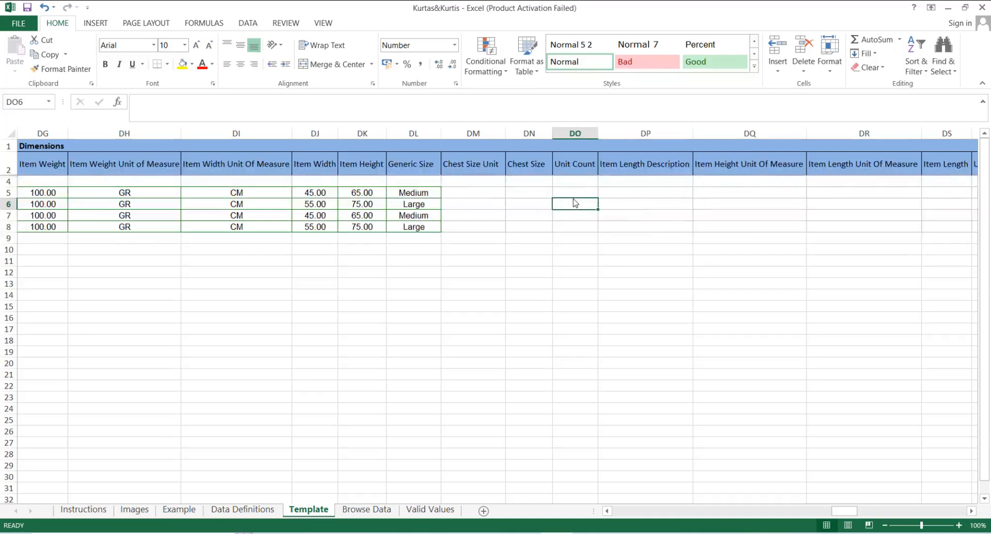
key("Up")
type("1")
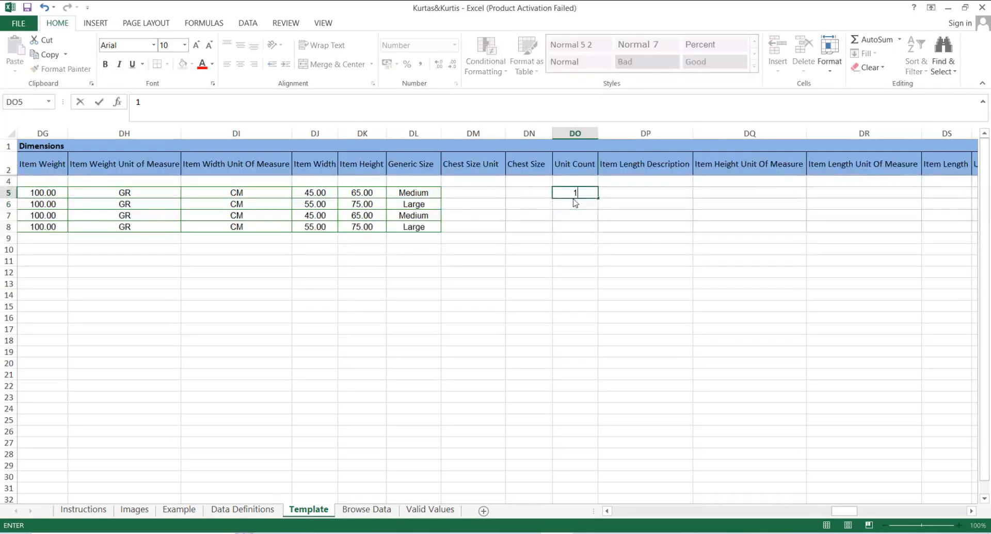
key("Return")
key("Left")
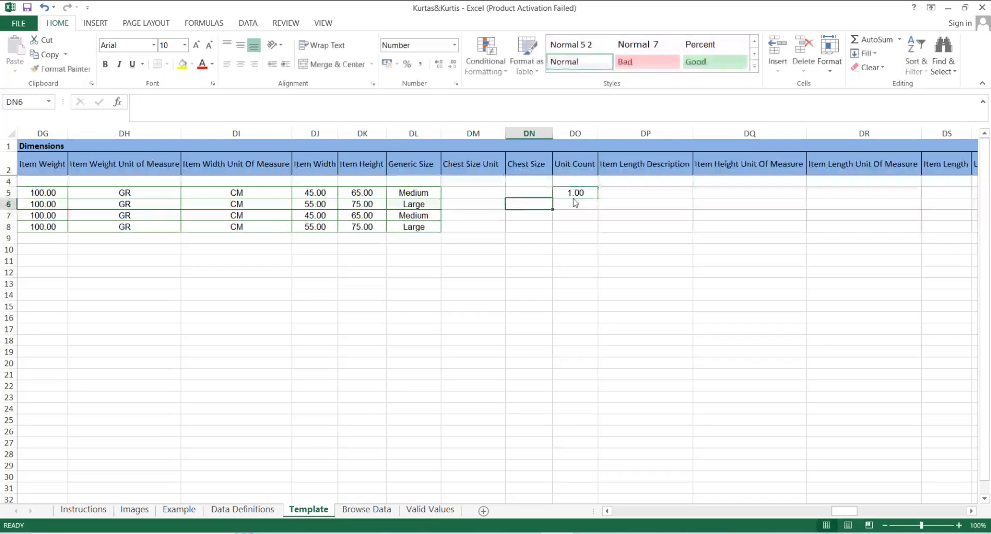
Step: Copy the Unit Count from DO5 down to rows 6 to 8
key("Right")
key("Up")
key("ctrl+c")
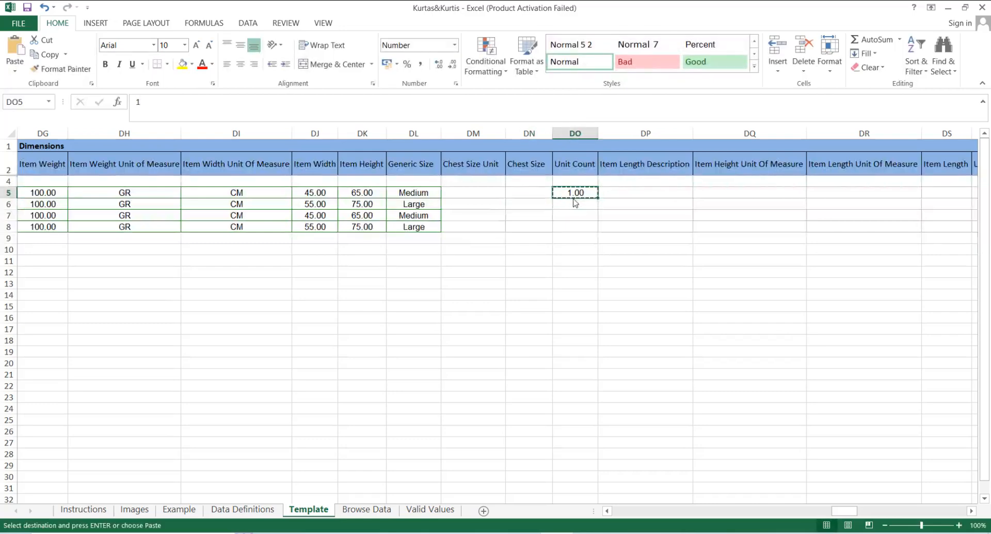
key("shift+Down")
key("shift+Down")
key("shift+Down")
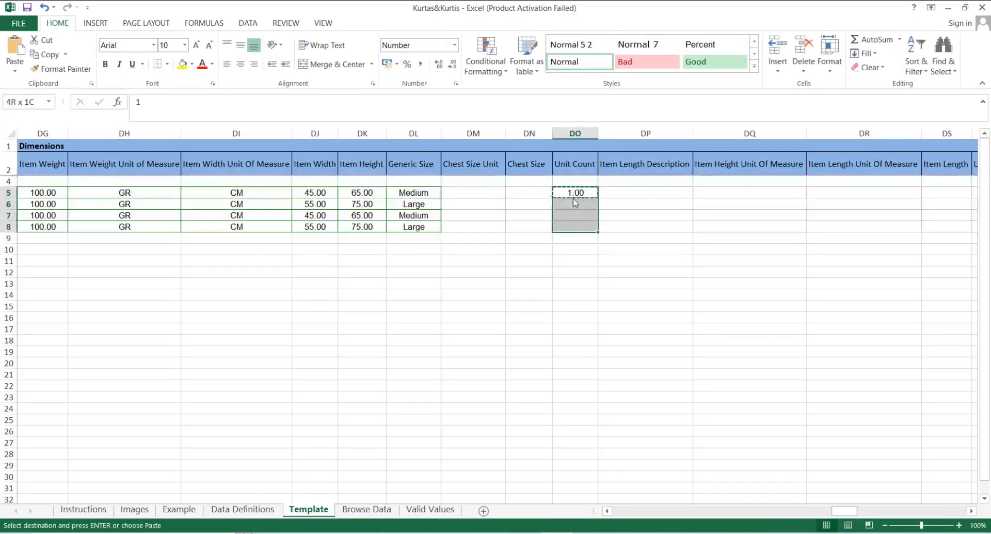
key("Return")
Step: Set the Item Length Description in DP5 to Knee Length
left_click(637, 196)
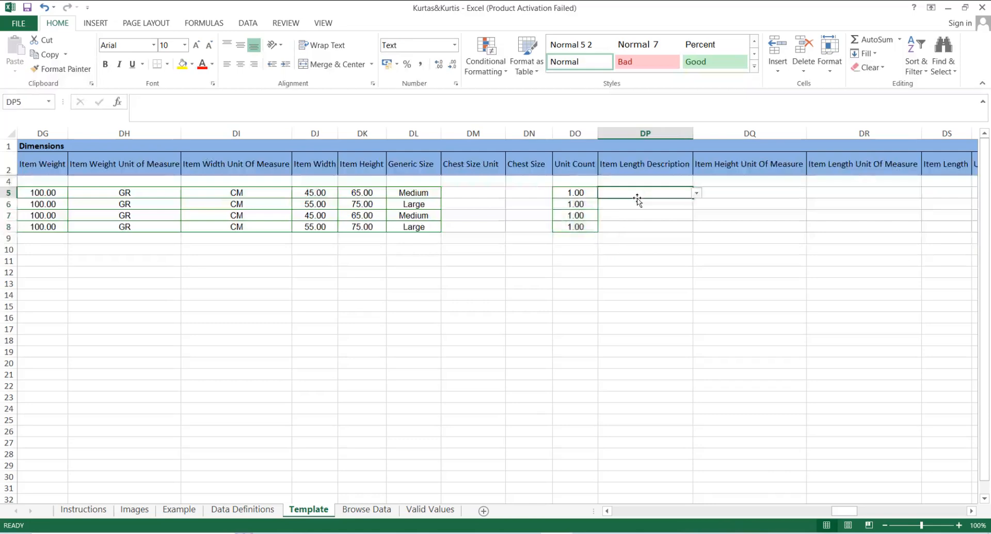
left_click(696, 193)
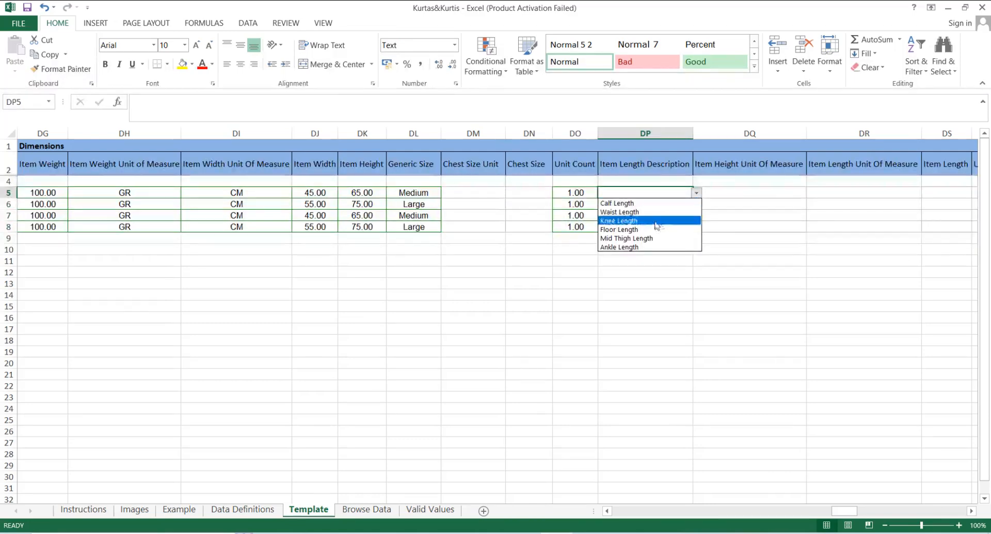
left_click(656, 229)
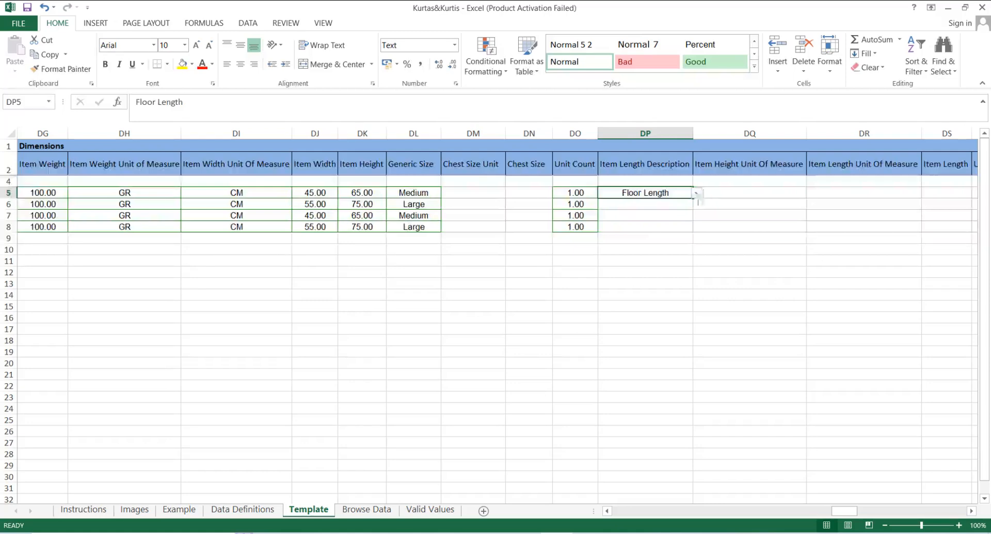
left_click(696, 193)
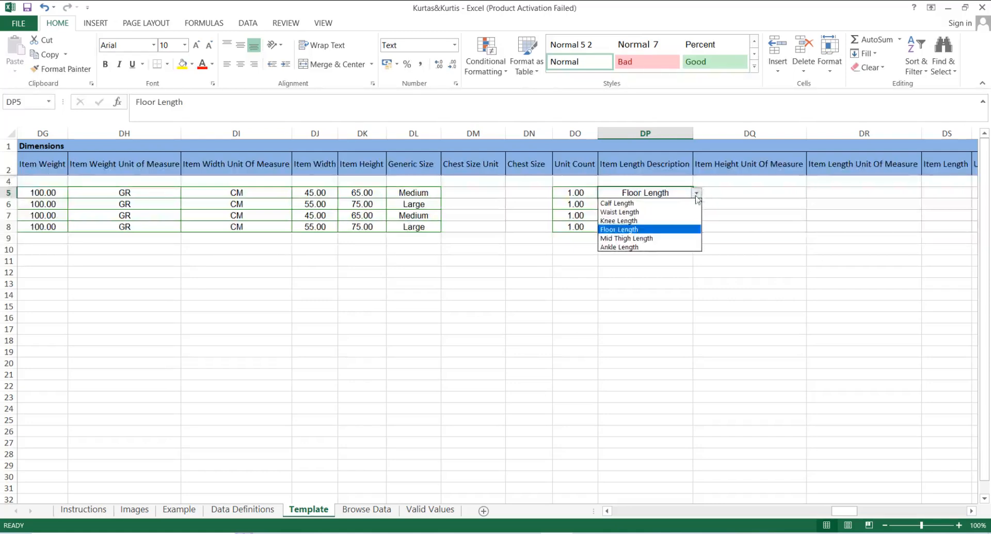
left_click(631, 221)
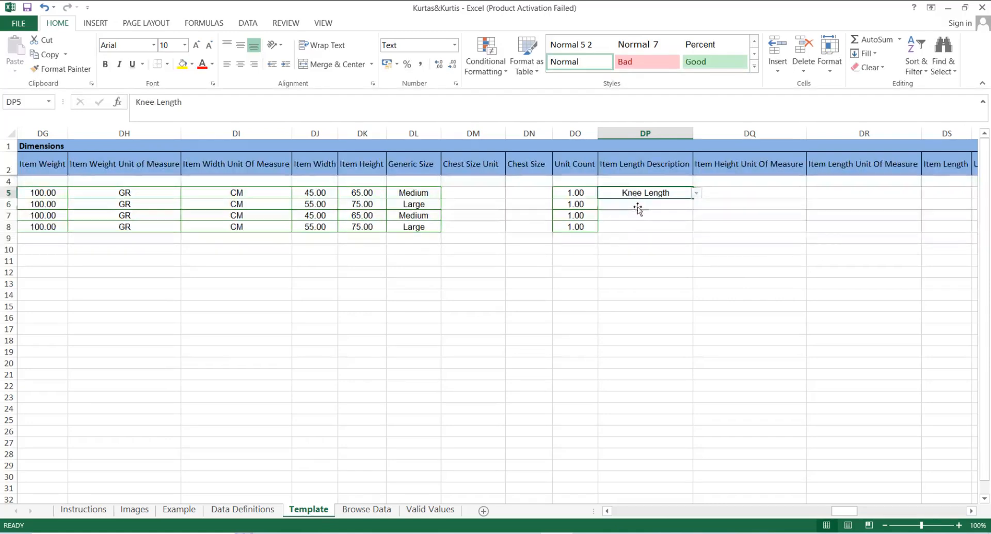
Step: Copy the Item Length Description from DP5 down to rows 6 to 8
left_click(638, 206)
left_click(638, 194)
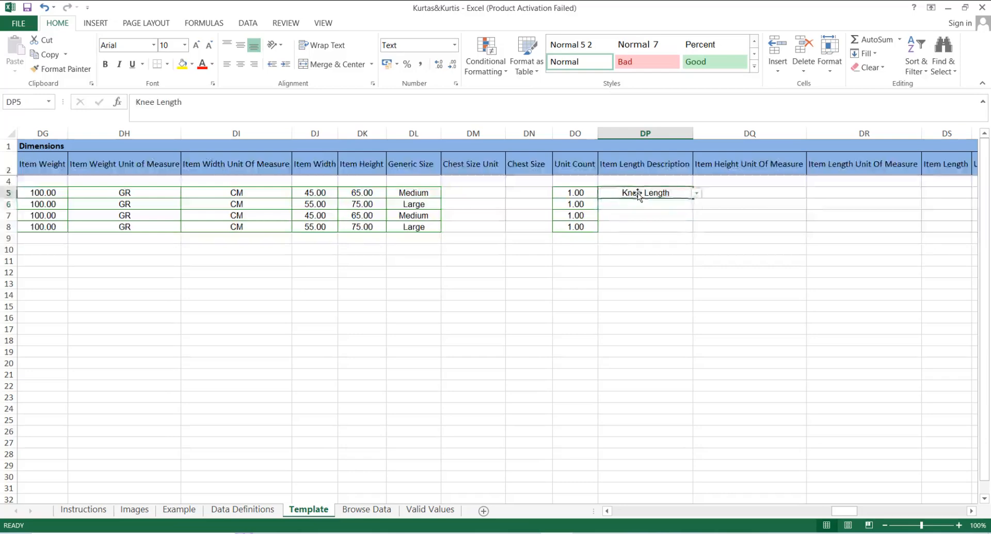
key("ctrl+c")
key("shift+Down")
key("shift+Down")
key("shift+Down")
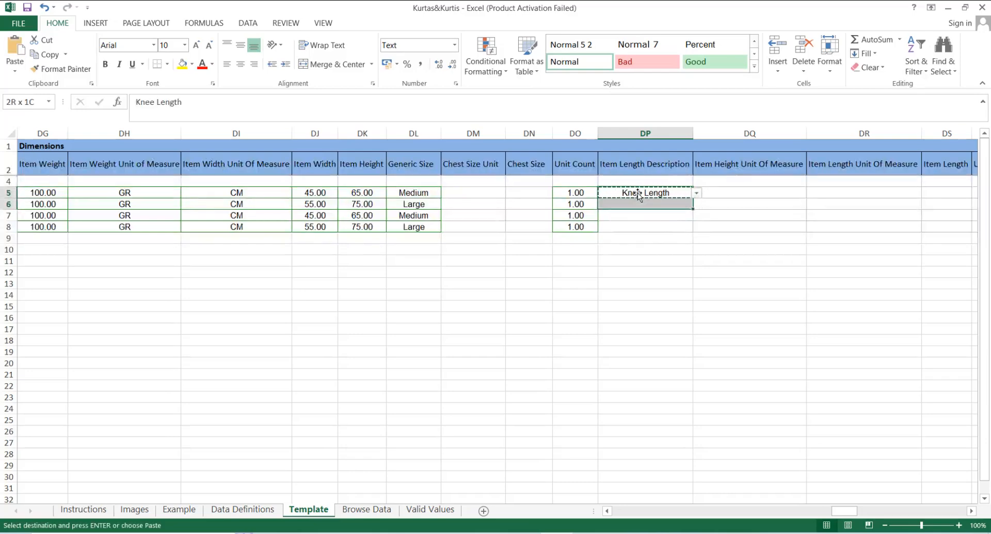
key("Return")
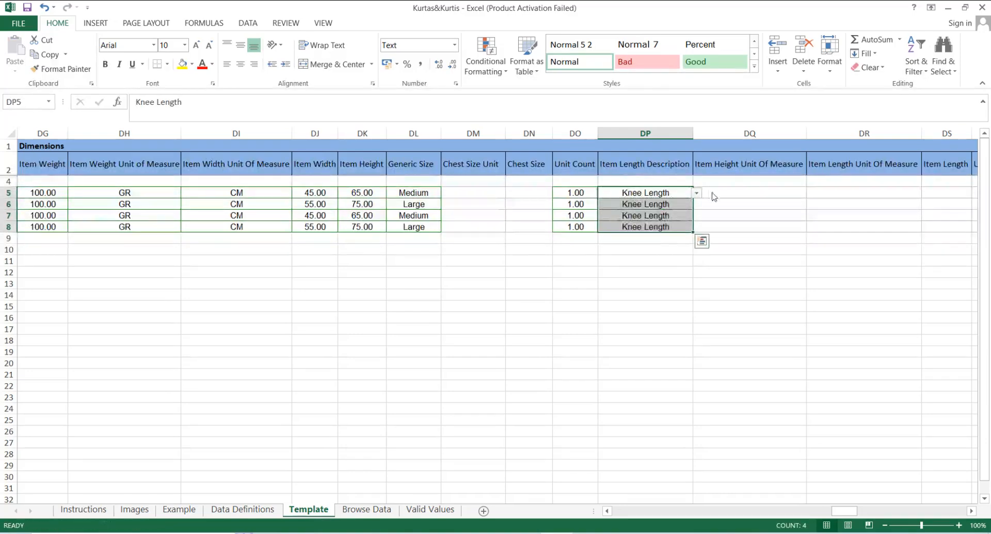
Step: Examine the remaining Dimensions columns from Item Height Unit Of Measure onward and the Fulfillment columns without filling them in
left_click(742, 187)
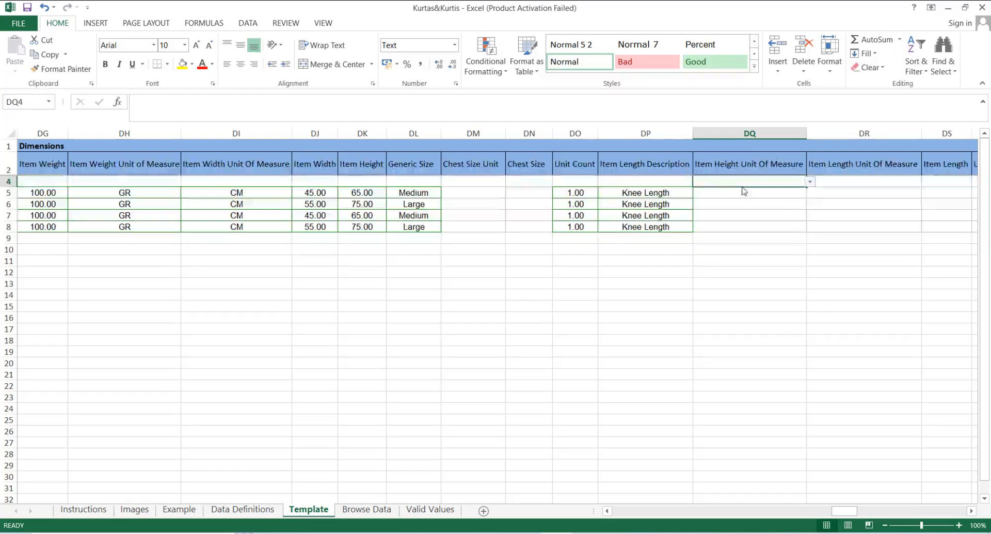
key("Down")
key("Down")
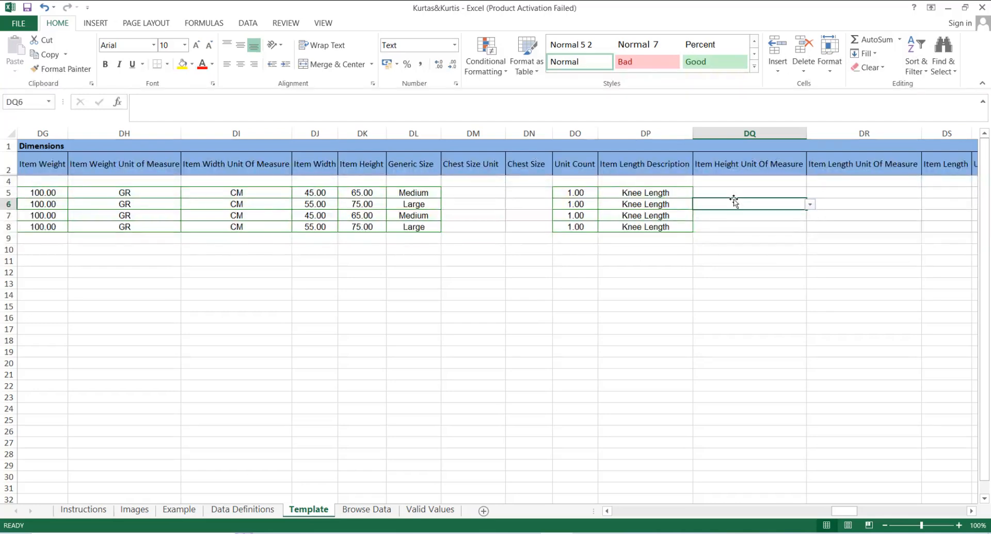
key("Right")
key("Right")
key("Right")
key("Right")
key("Right")
key("Right")
key("Right")
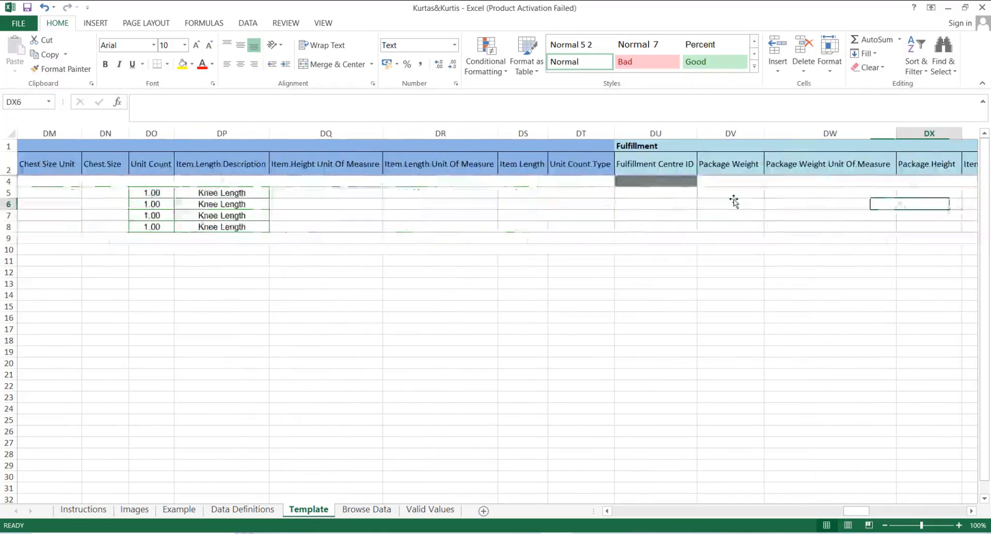
scroll(442, 192, "left", 1)
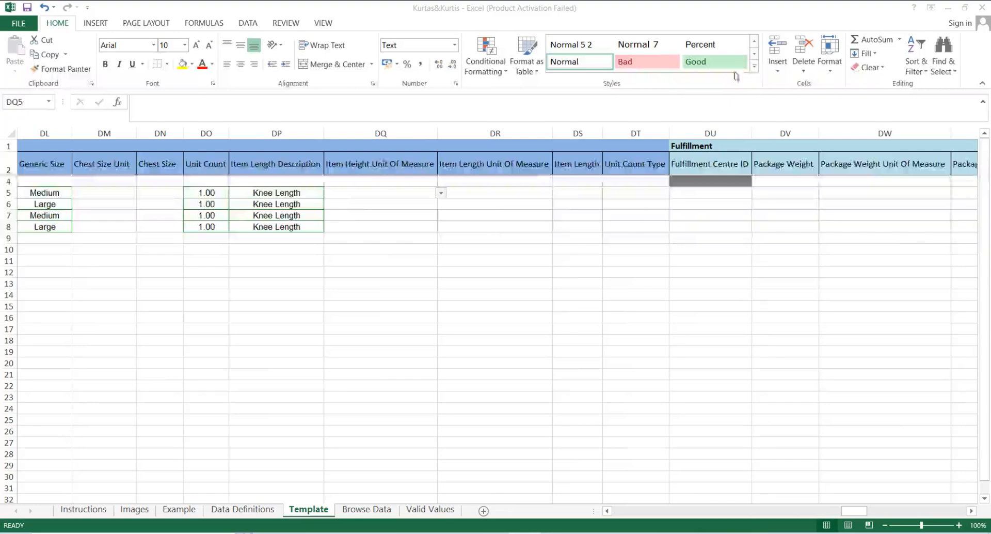
left_click(358, 194)
key("Right")
key("Right")
key("Right")
key("Right")
key("Right")
key("Right")
key("Right")
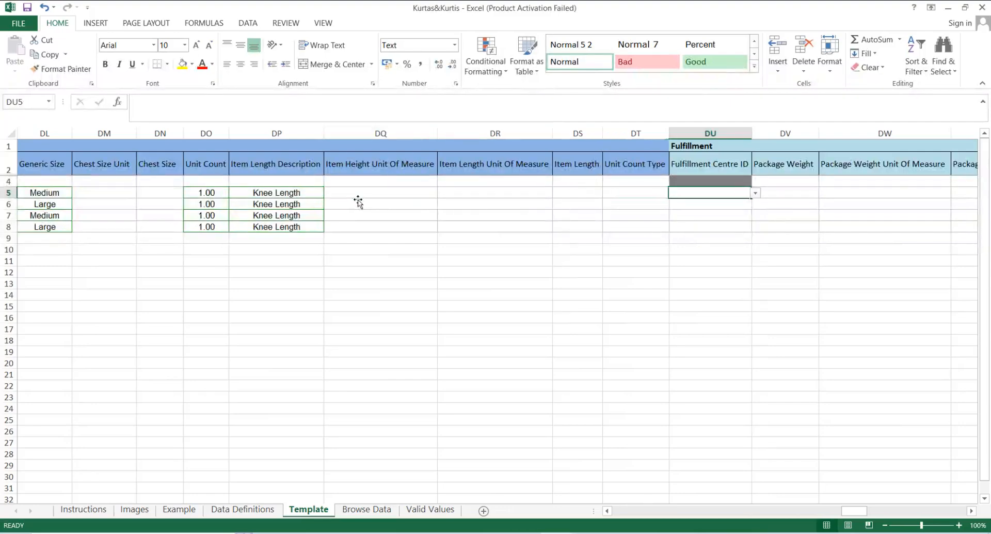
key("Right")
key("Right")
key("Right")
key("Right")
key("Right")
key("Right")
key("Right")
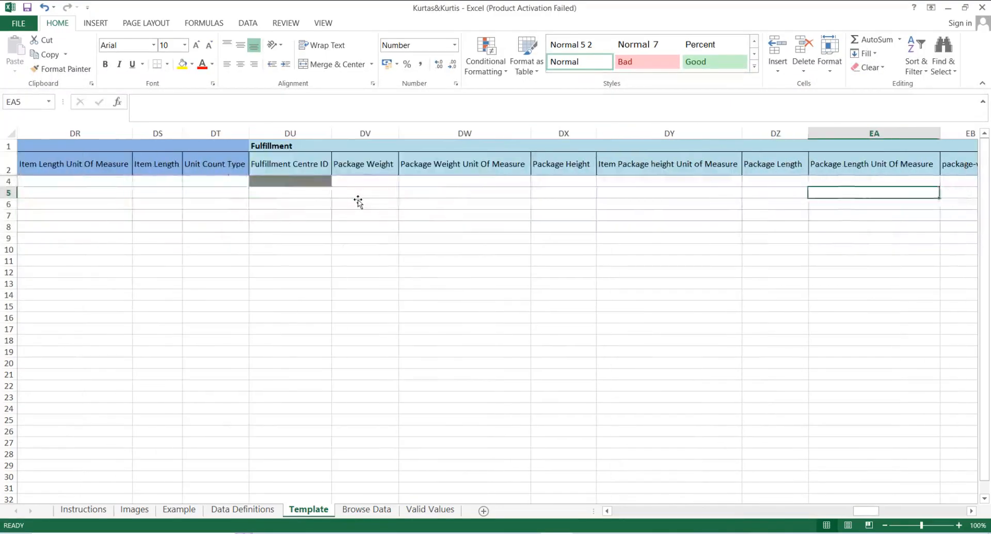
key("Right")
key("Right")
Step: Look through the battery, lithium and dangerous goods columns of the Compliance section in row 5
key("Right")
key("Right")
key("Right")
key("Right")
key("Right")
key("Right")
key("Right")
key("Right")
key("Right")
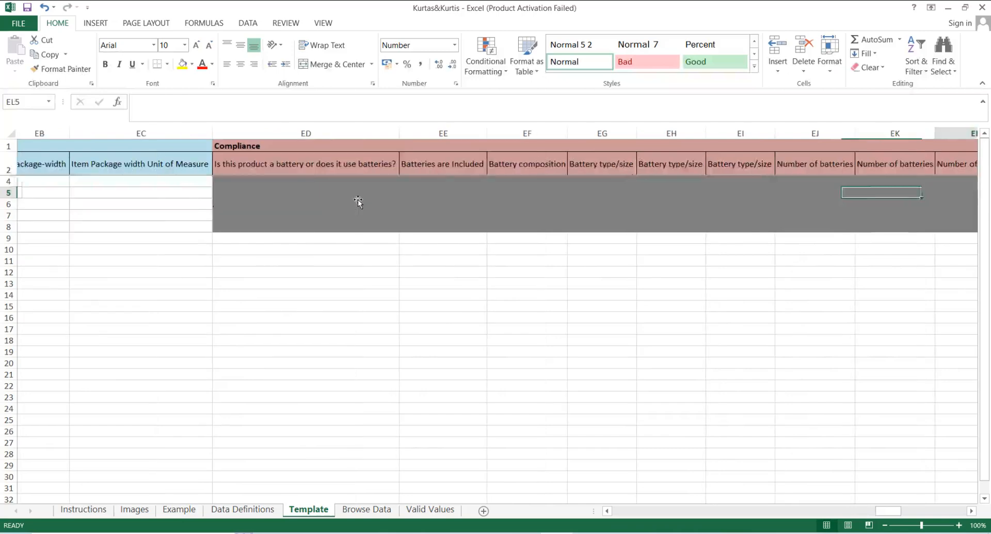
key("Right")
key("Right")
key("Right")
key("Right")
key("Right")
key("Right")
key("Right")
key("Right")
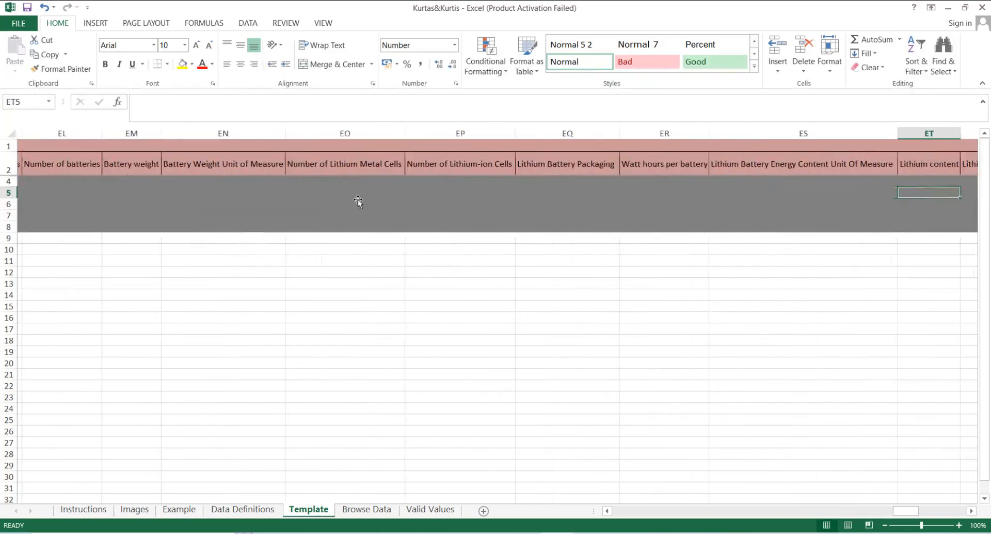
key("Right")
key("Right")
key("Right")
key("Right")
key("Right")
key("Right")
key("Right")
key("Right")
key("Right")
key("Right")
key("Right")
key("Right")
key("Right")
key("Right")
key("Right")
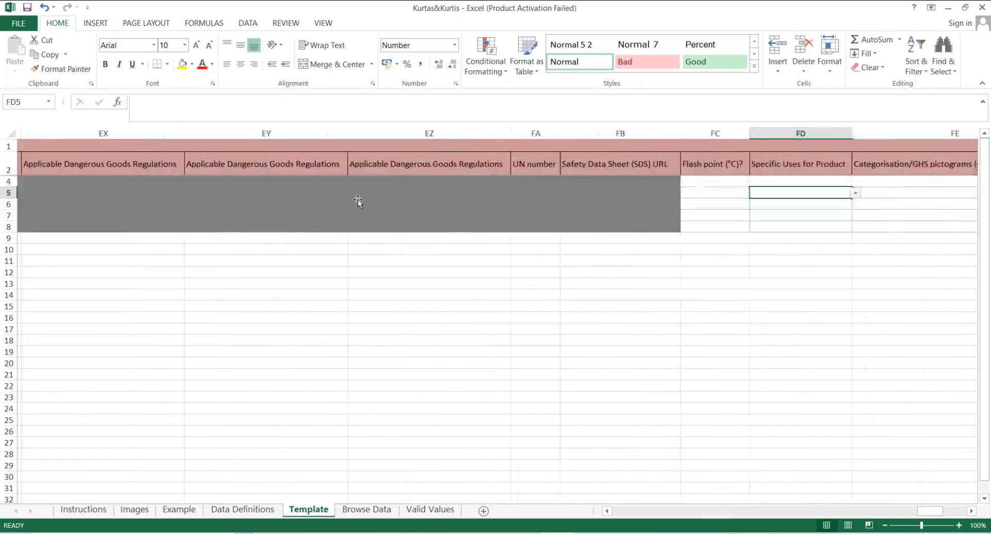
Step: Look over the Offer section's columns up to Sale End Date and return to the Condition cell FF5
key("Right")
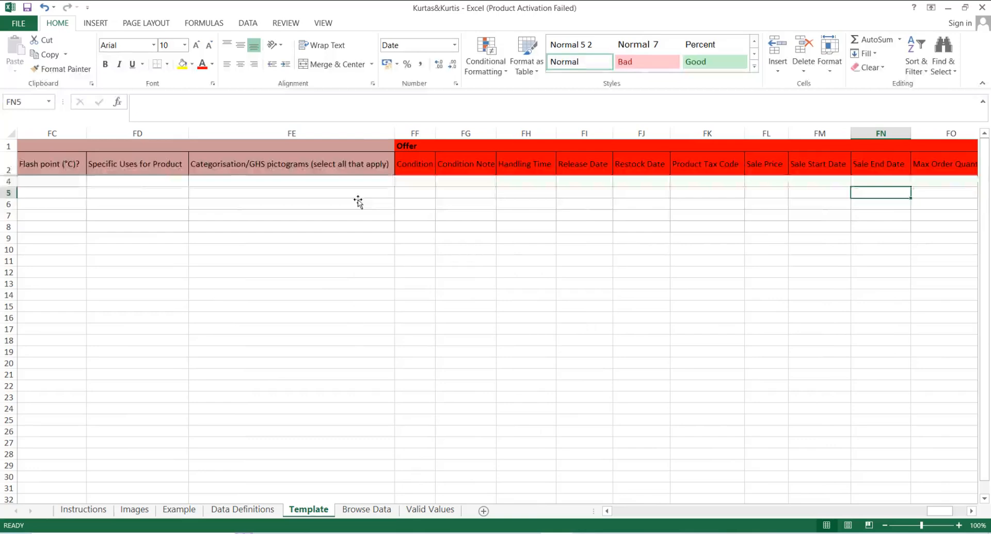
key("Left")
key("Left")
key("Left")
key("Left")
key("Left")
key("Left")
key("Left")
key("Left")
key("Up")
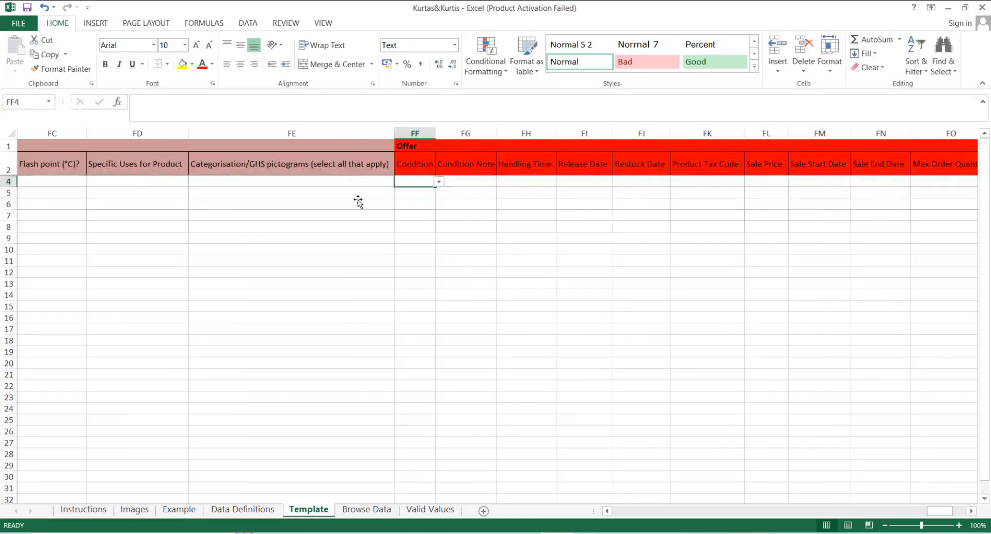
key("Down")
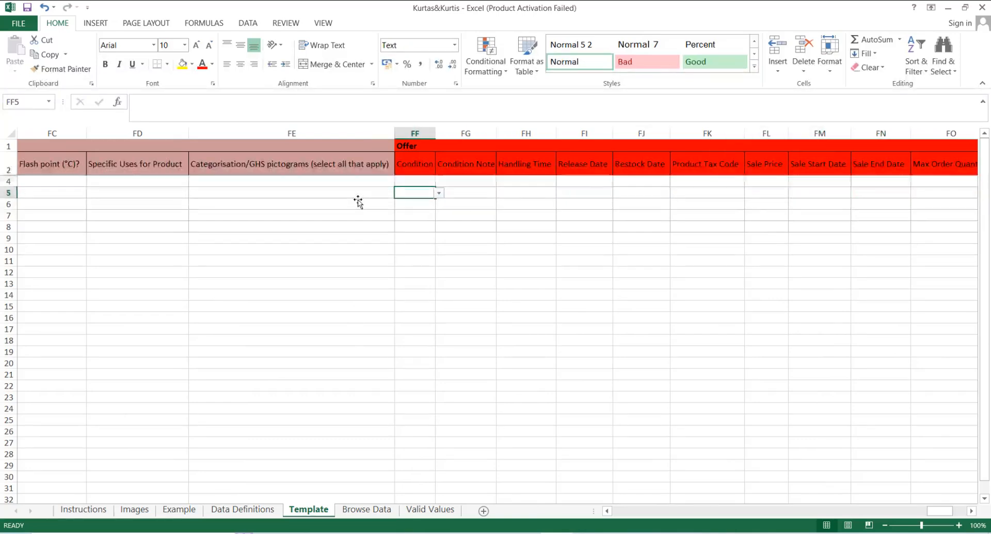
Step: Set the Condition to New in FF5 and copy it down to rows 6 to 8
left_click(439, 193)
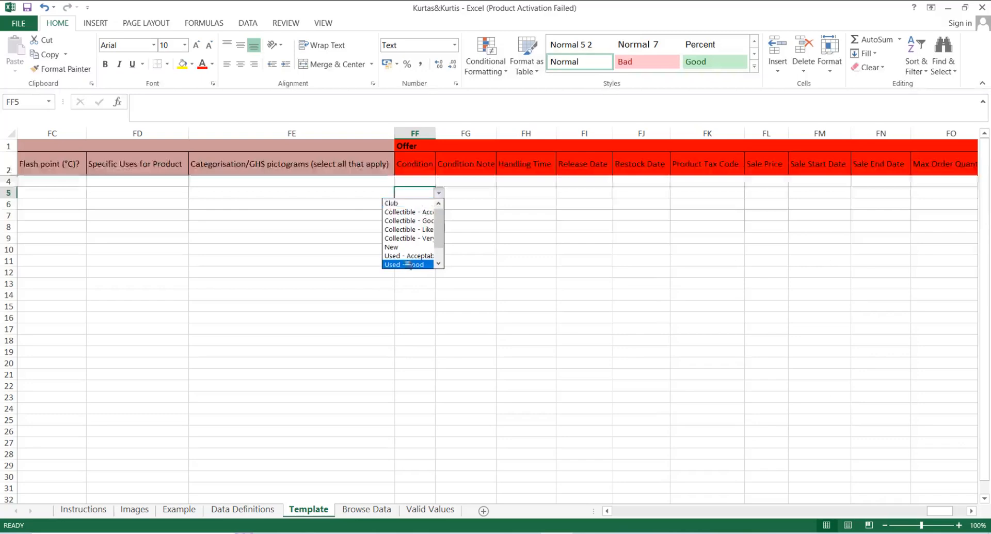
key("Escape")
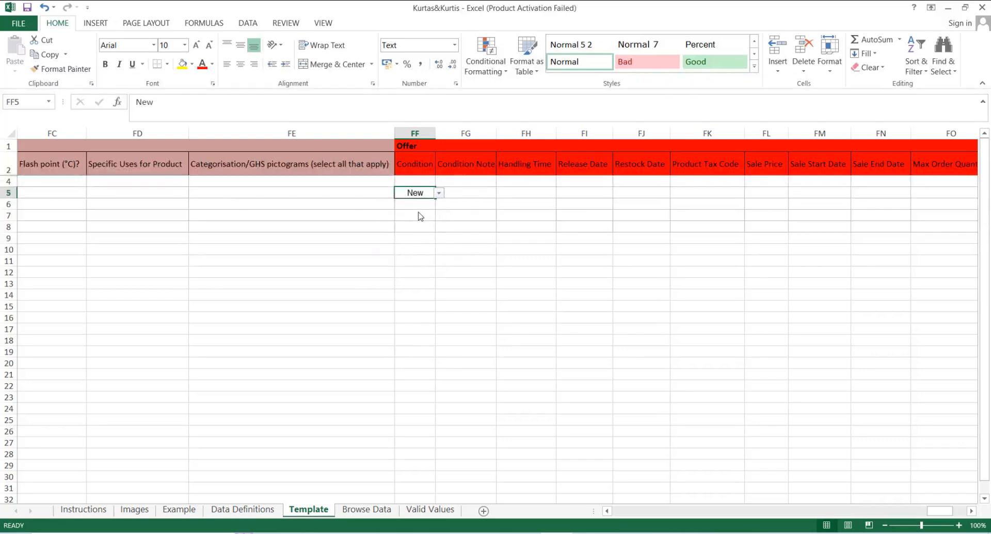
left_click(419, 205)
left_click(419, 196)
key("ctrl+c")
key("shift+Down")
key("shift+Down")
key("shift+Down")
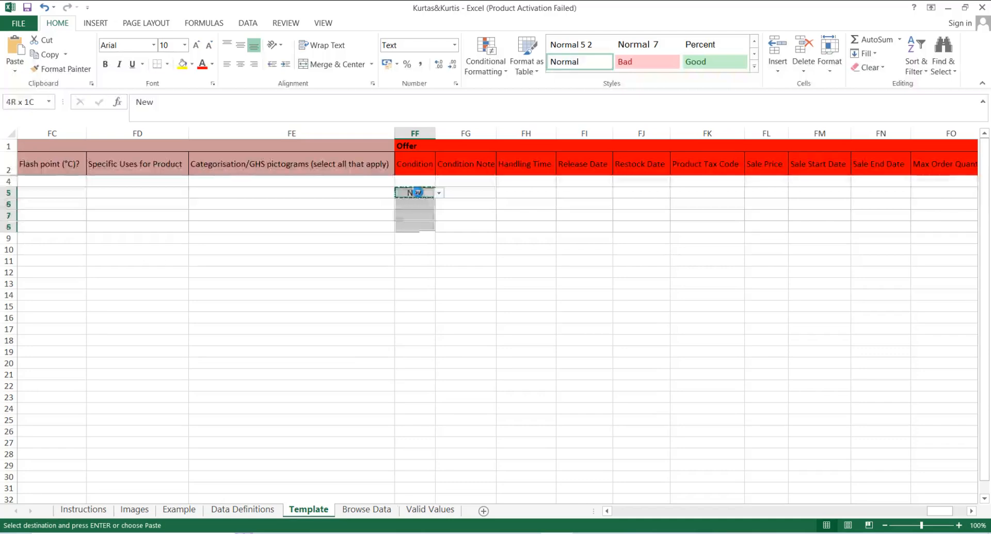
key("Return")
Step: Look through the remaining Offer columns from Condition Note to Offer Start Date and return to the start of the section
left_click(471, 206)
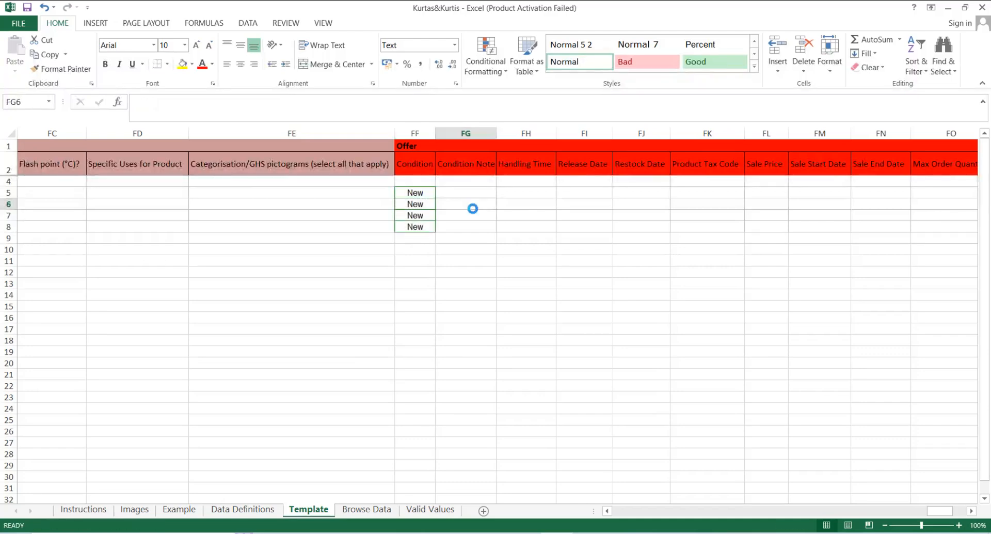
key("Right")
key("Right")
key("Right")
key("Right")
key("Right")
key("Right")
key("Right")
key("Right")
key("Right")
key("Right")
key("Right")
key("Right")
key("Right")
key("Right")
key("Right")
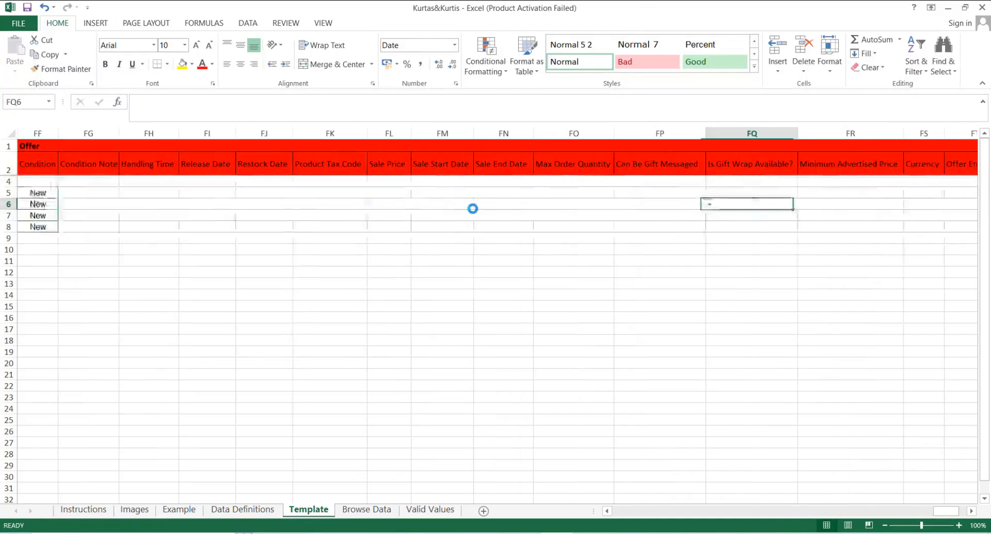
key("Left")
key("Left")
key("Left")
key("Left")
key("Left")
key("Left")
key("Left")
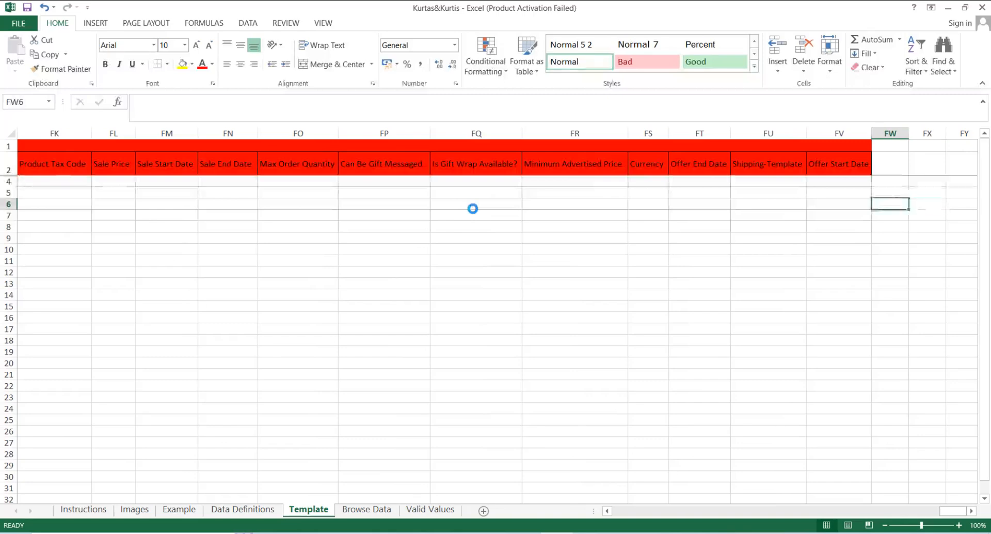
key("Left")
key("Left")
key("Left")
key("Left")
key("Left")
key("Left")
key("Left")
key("Left")
key("Left")
key("Left")
key("Left")
key("Left")
key("Left")
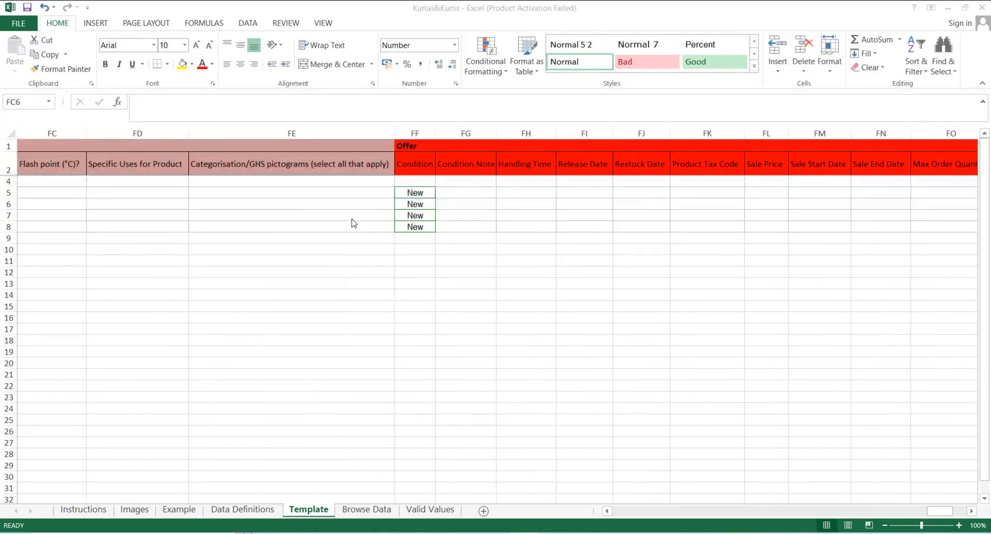
Step: Look back over the Compliance section's safety data, dangerous goods and lithium battery columns in row 6
key("Left")
key("Left")
key("Left")
key("Left")
key("Left")
key("Left")
key("Left")
key("Left")
key("Left")
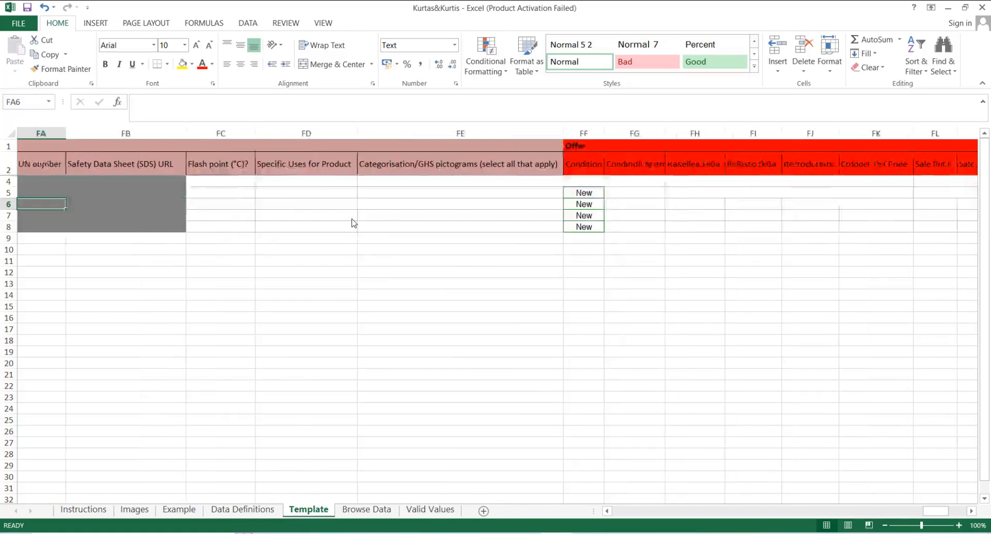
key("Left")
key("Left")
key("Left")
key("Left")
key("Left")
key("Left")
key("Left")
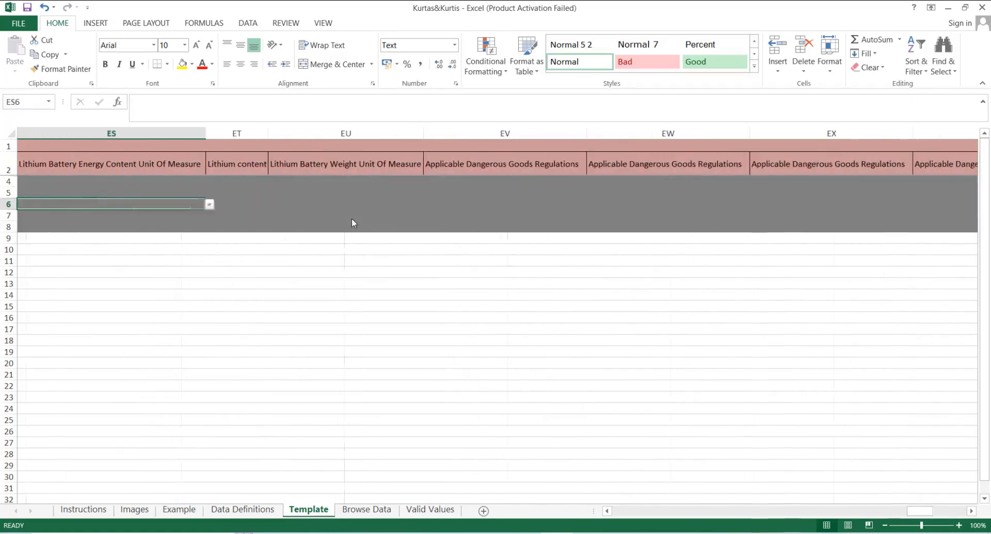
Step: Check the workbook's file information and save the completed Kurtas&Kurtis template
left_click(16, 23)
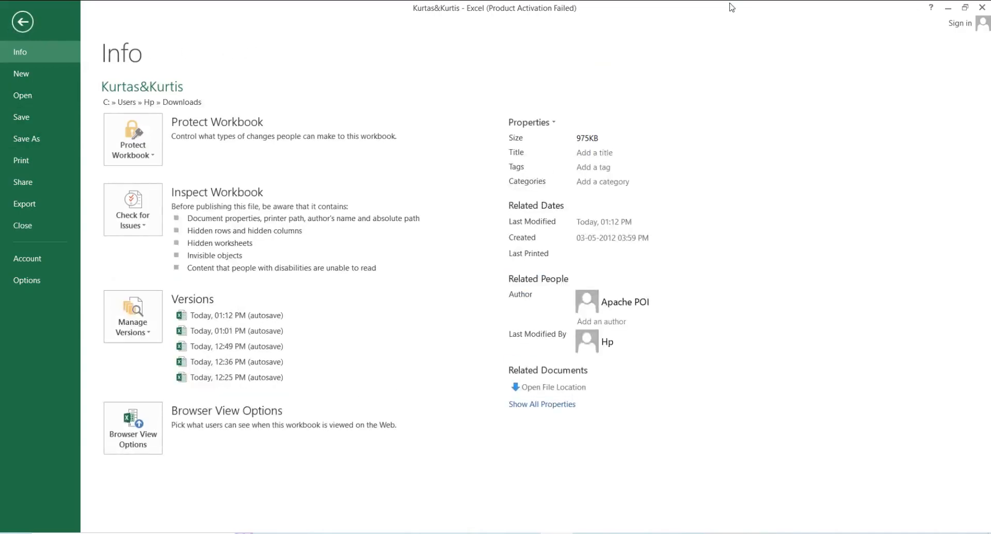
left_click(20, 20)
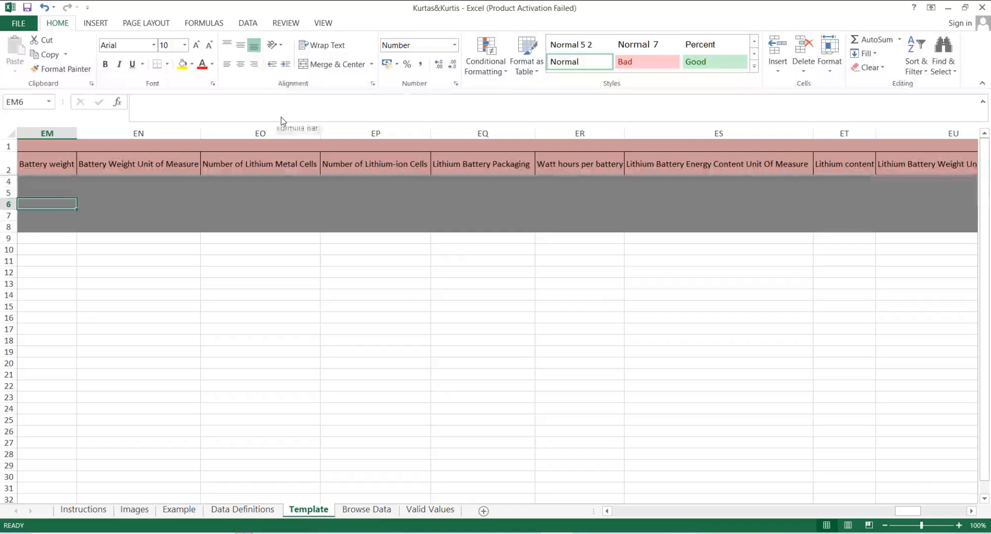
key("ctrl+s")
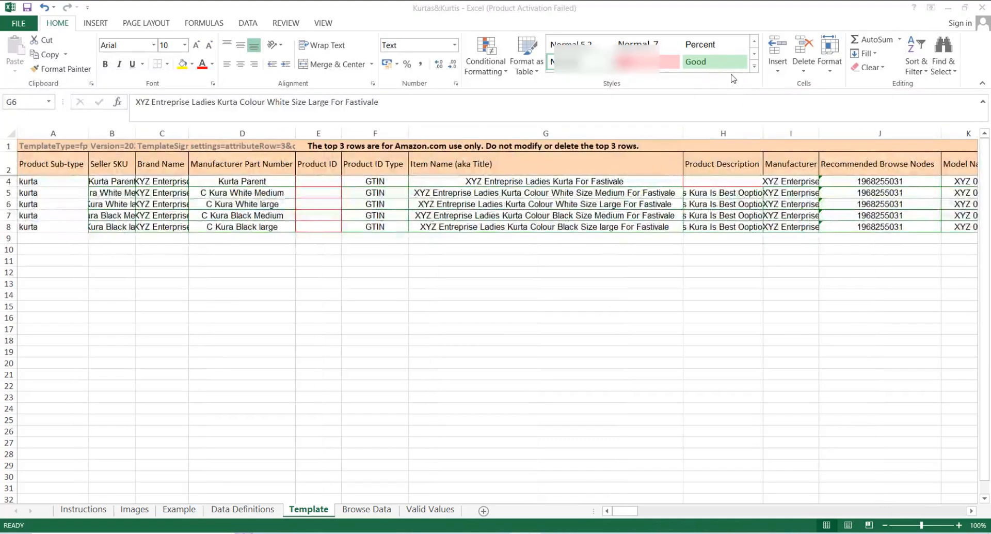
Step: Switch to Amazon Seller Central in the browser and add Kurtas&Kurtis.xlsm to the inventory file upload page
key("alt+Tab")
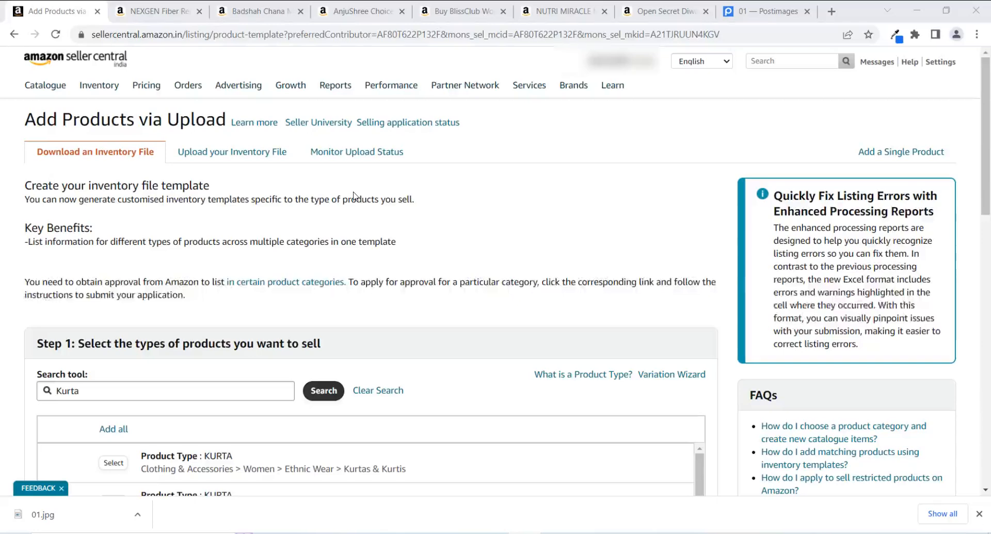
mouse_move(49, 84)
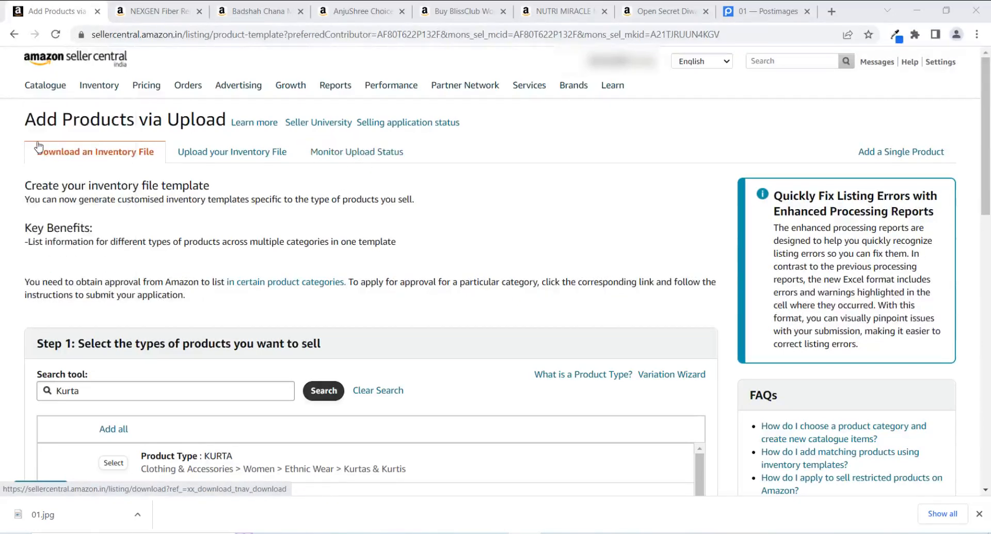
left_click(229, 156)
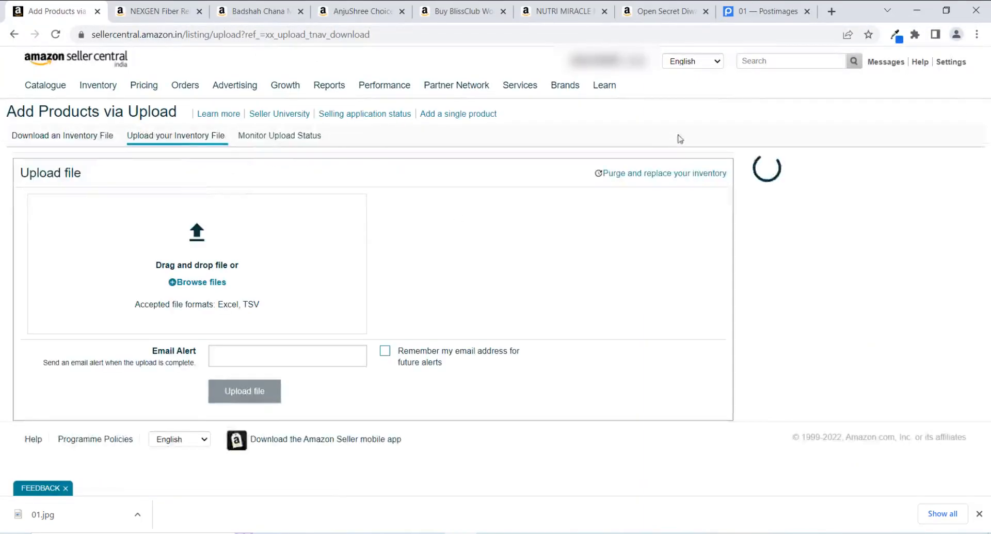
left_click_drag(740, 66, 197, 264)
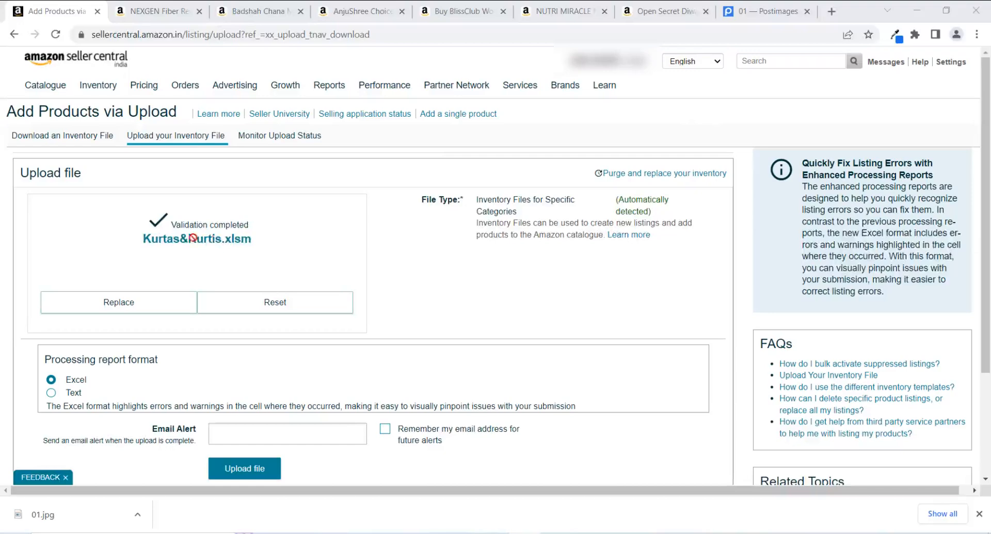